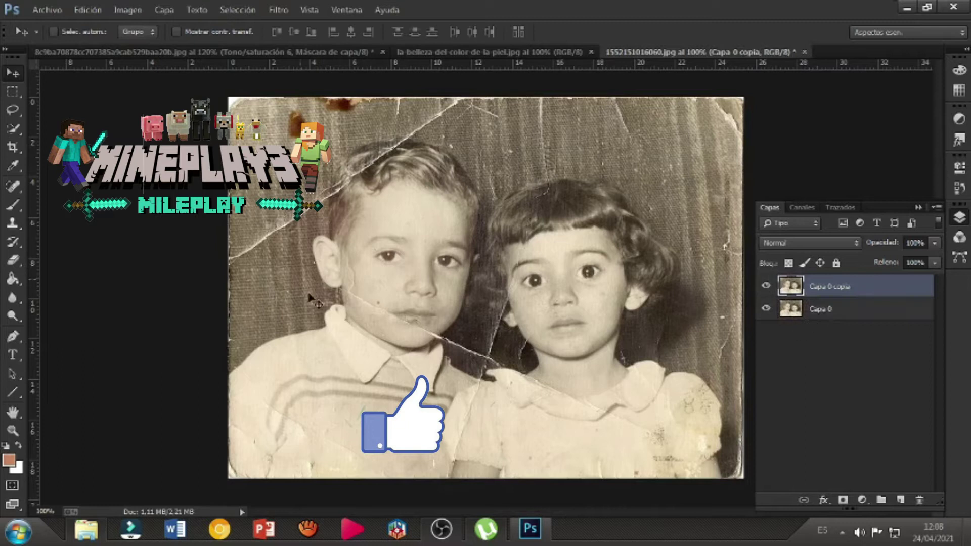
With a 25 px Spot Healing Brush, remove the diagonal crease between the photo's left edge and the boy's hair
click(14, 187)
right_click(268, 265)
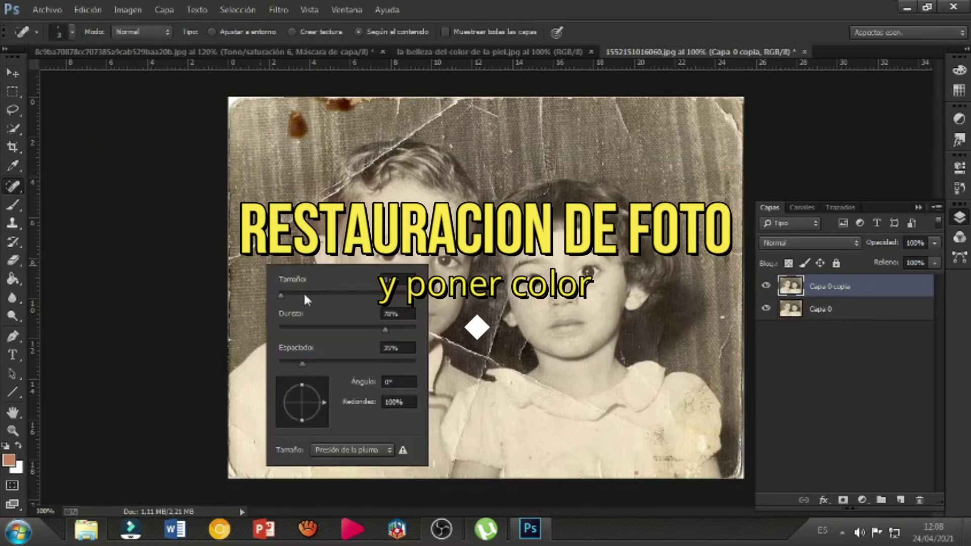
drag(291, 293, 298, 295)
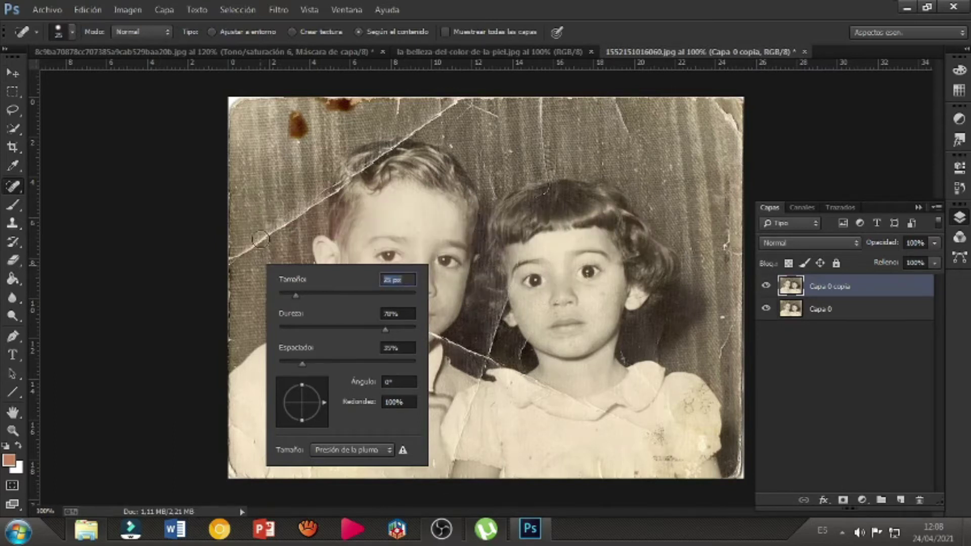
click(235, 259)
drag(242, 252, 333, 195)
drag(270, 239, 287, 228)
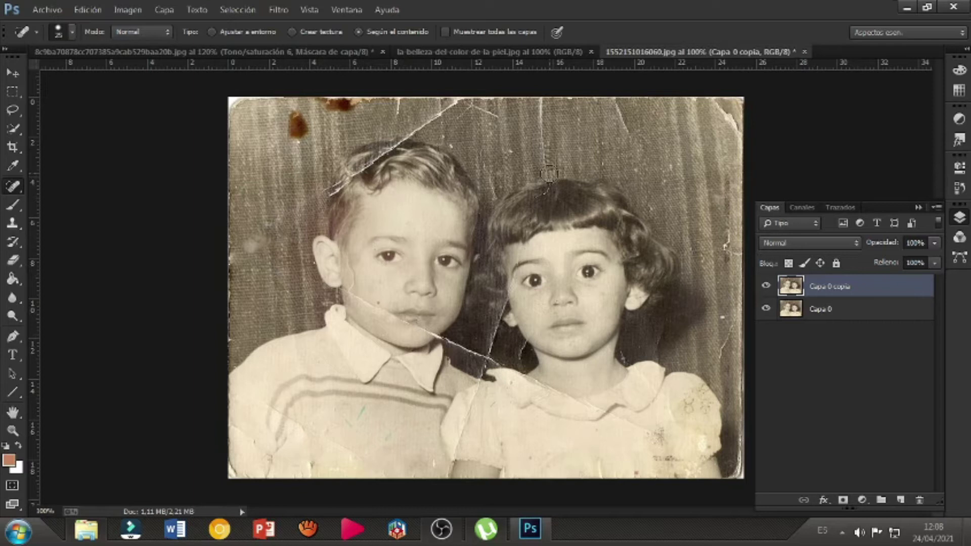
Heal the vertical scratches in the background above the girl and the cracks along the upper right side of the photo
drag(545, 183, 543, 93)
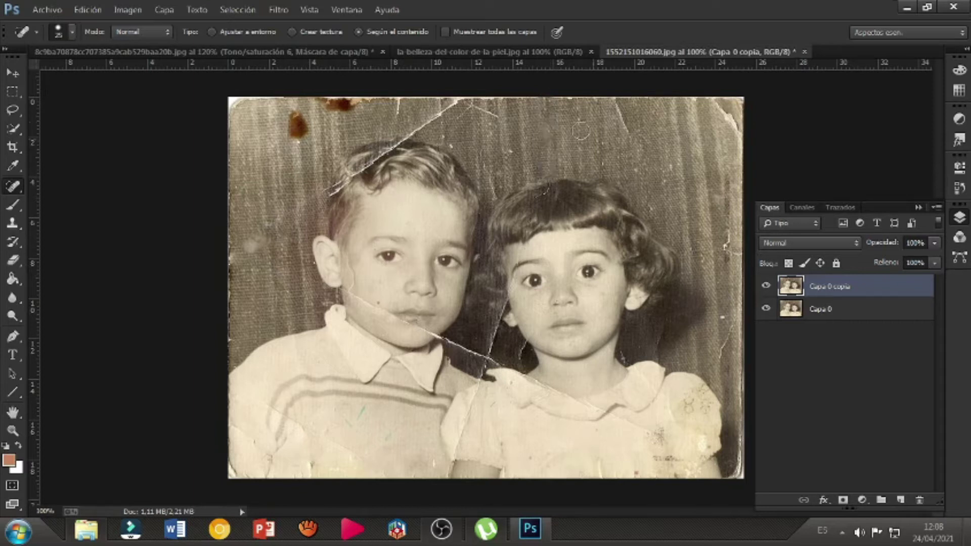
drag(633, 135, 611, 96)
drag(729, 250, 726, 224)
mouse_move(721, 141)
mouse_down()
mouse_move(735, 132)
mouse_move(735, 118)
mouse_move(710, 99)
mouse_up()
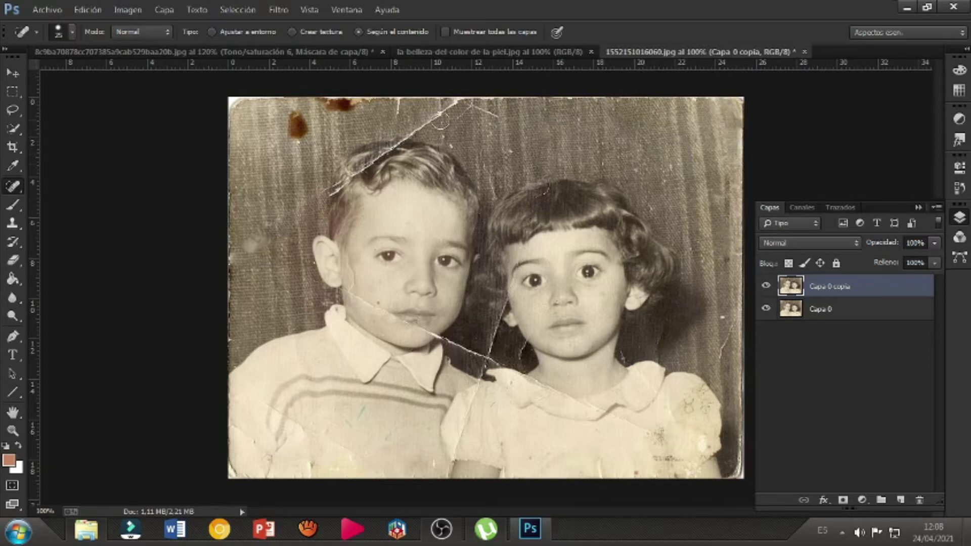
Heal the creases running from the boy's hair to the photo's top edge and remove the brown stains above him
drag(412, 134, 458, 98)
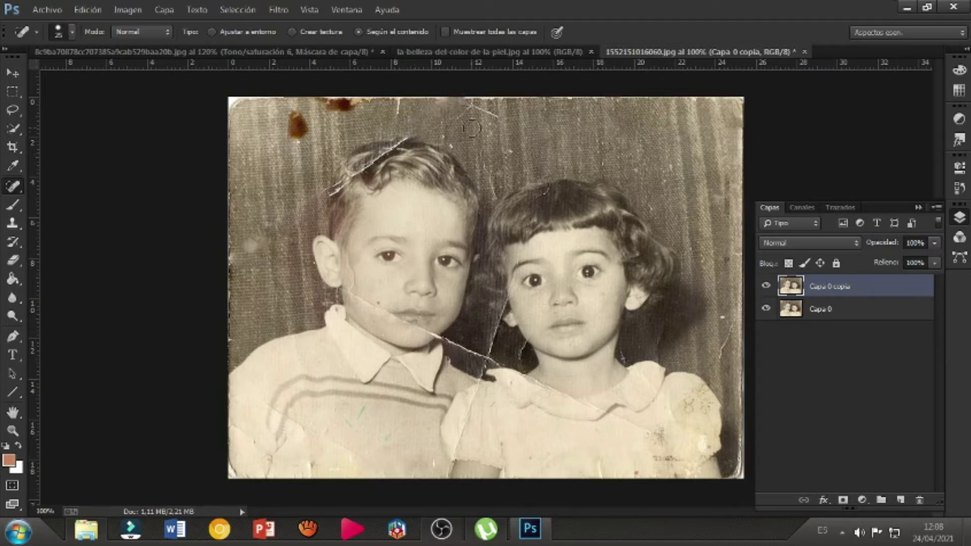
drag(502, 126, 479, 107)
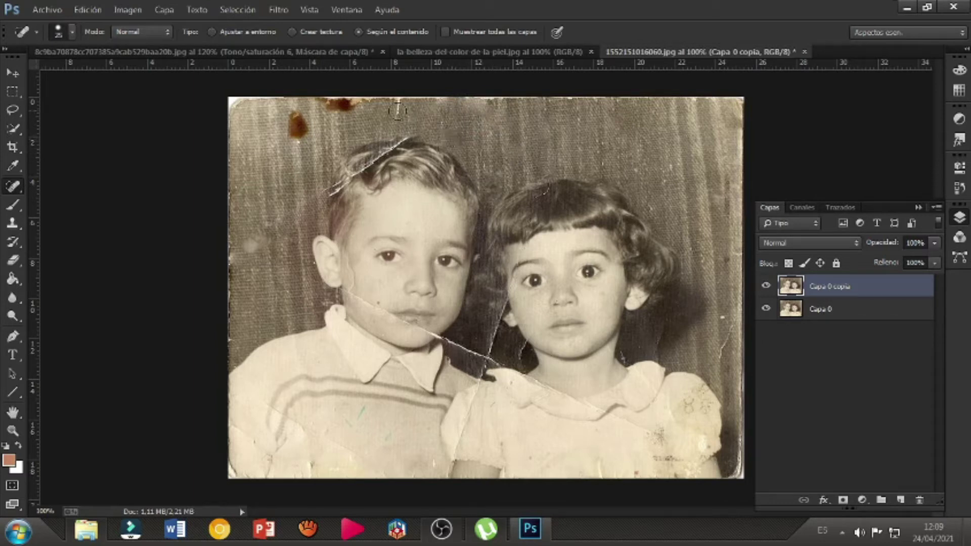
mouse_move(300, 105)
mouse_down()
mouse_move(304, 138)
mouse_move(292, 106)
mouse_up()
drag(355, 110, 317, 107)
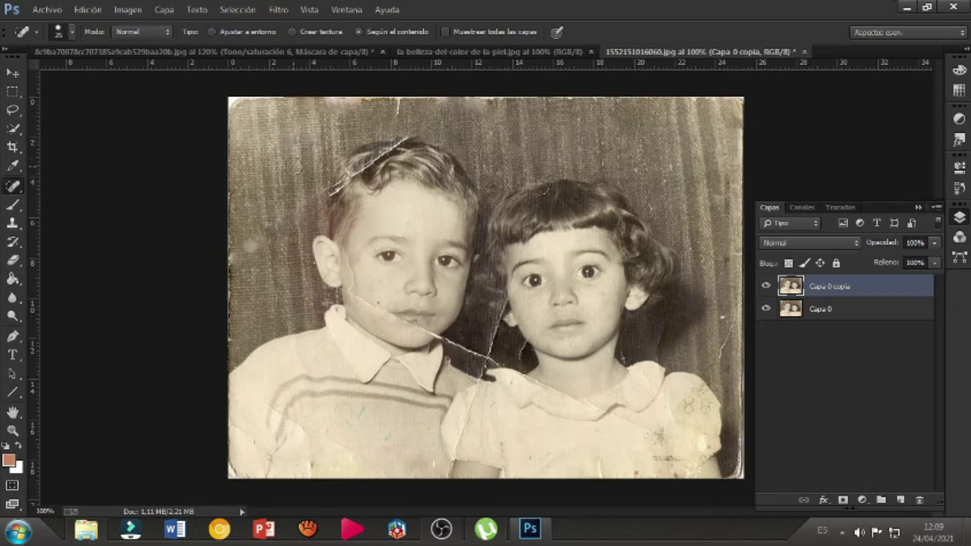
Heal the blotches in the background beside the boy and the worn marks along the photo's outer edges
drag(258, 283, 257, 230)
click(249, 263)
drag(249, 263, 253, 230)
click(248, 286)
drag(235, 301, 231, 200)
mouse_move(233, 354)
mouse_down()
mouse_move(224, 243)
mouse_move(235, 99)
mouse_move(607, 105)
mouse_move(589, 95)
mouse_move(449, 96)
mouse_move(436, 120)
mouse_move(397, 107)
mouse_move(412, 119)
mouse_up()
drag(715, 361, 727, 320)
mouse_move(742, 219)
mouse_down()
mouse_move(727, 304)
mouse_move(737, 475)
mouse_move(745, 218)
mouse_move(730, 245)
mouse_up()
drag(738, 387, 743, 446)
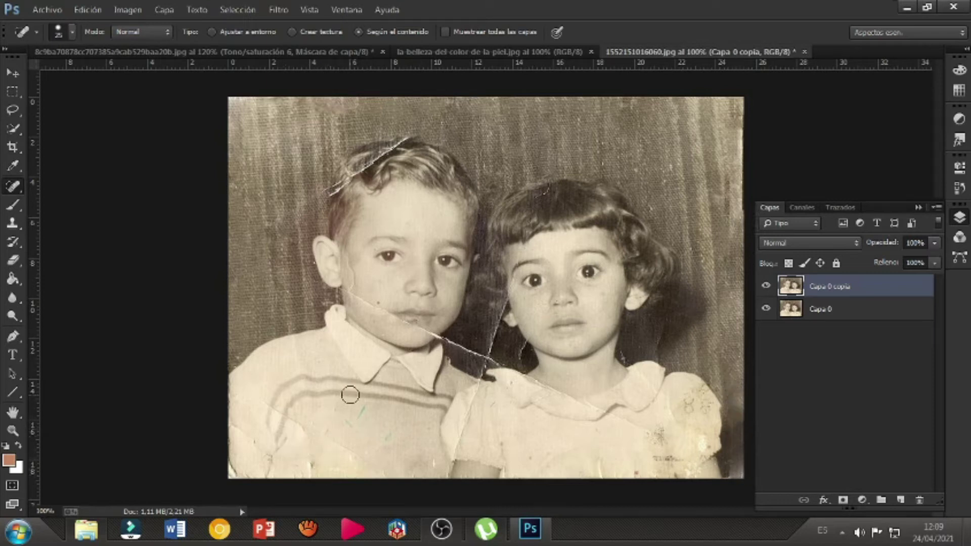
With the Spot Healing Brush at 5 px, remove the curved crack and the start of the diagonal crease on the boy's cheek
click(13, 431)
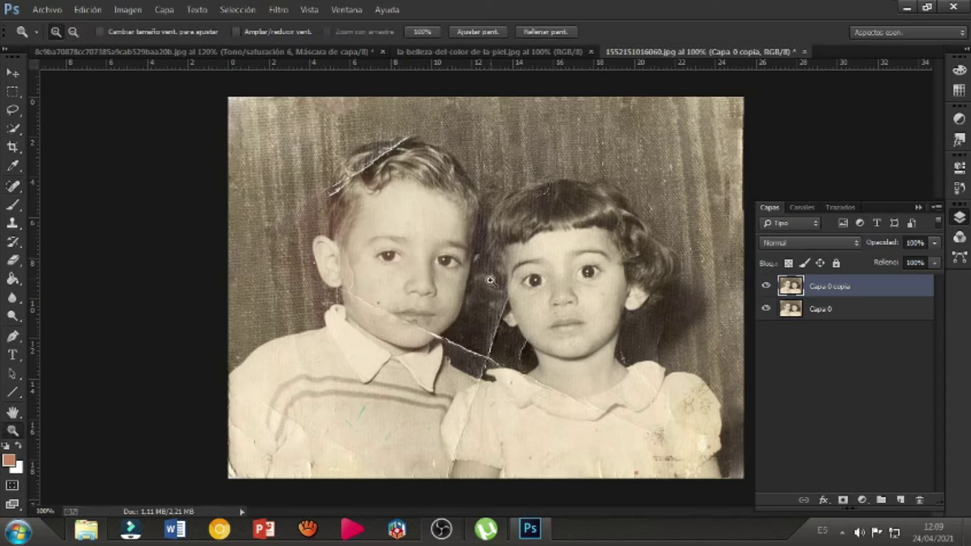
click(489, 280)
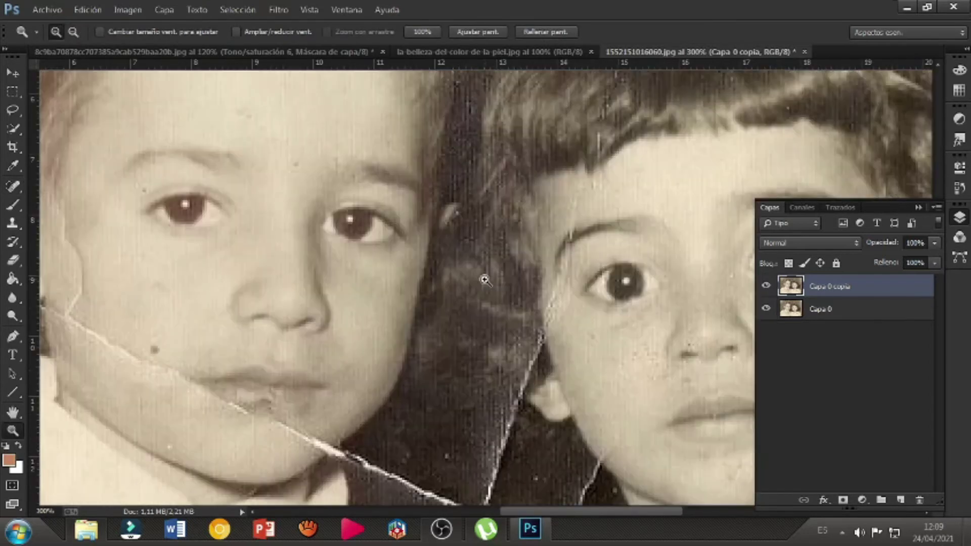
click(554, 506)
scroll(514, 504, left, 3)
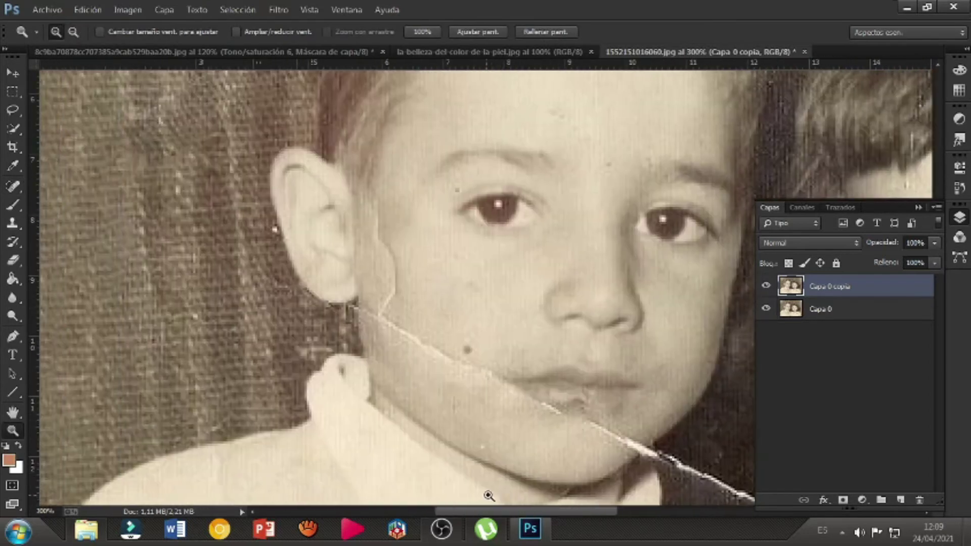
click(17, 188)
right_click(398, 289)
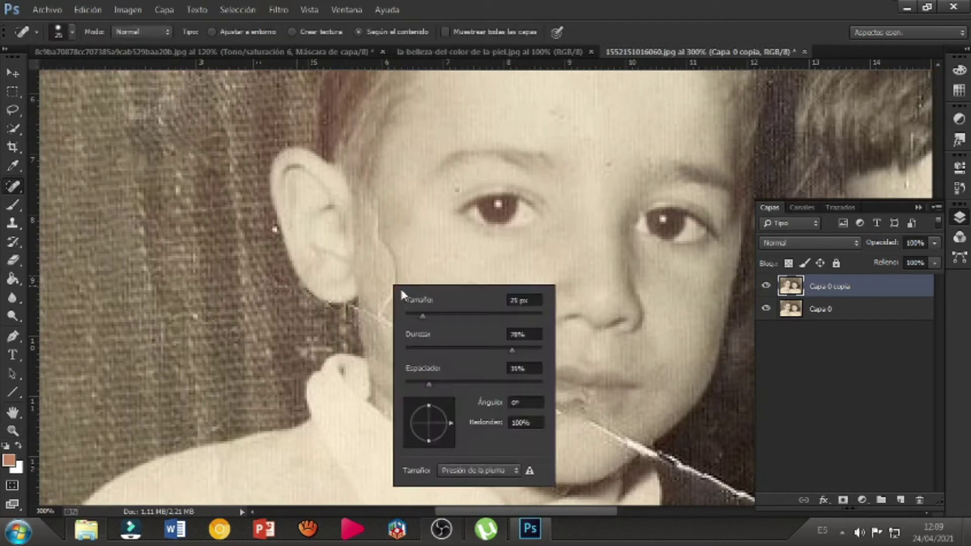
drag(415, 315, 407, 311)
drag(398, 270, 377, 215)
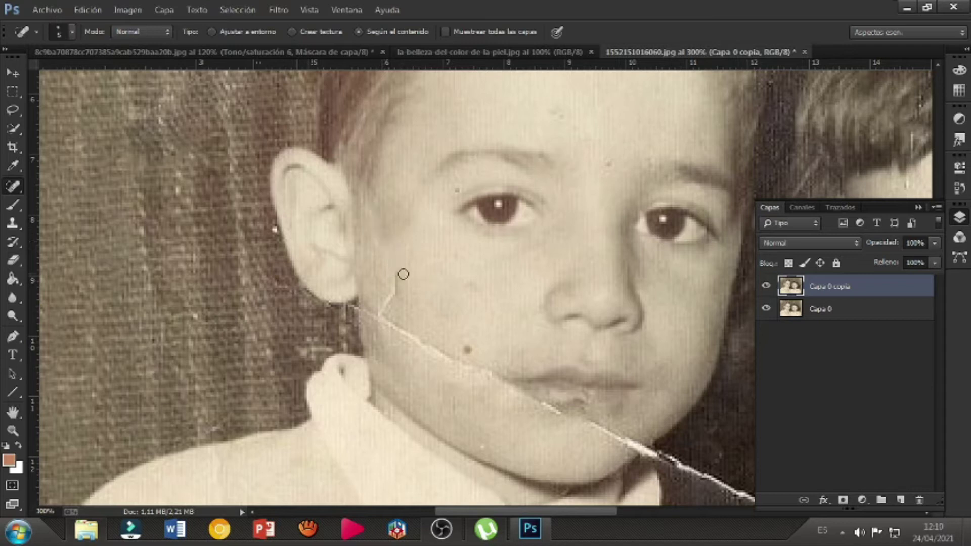
drag(396, 271, 382, 310)
drag(440, 355, 370, 313)
drag(410, 340, 373, 316)
click(381, 304)
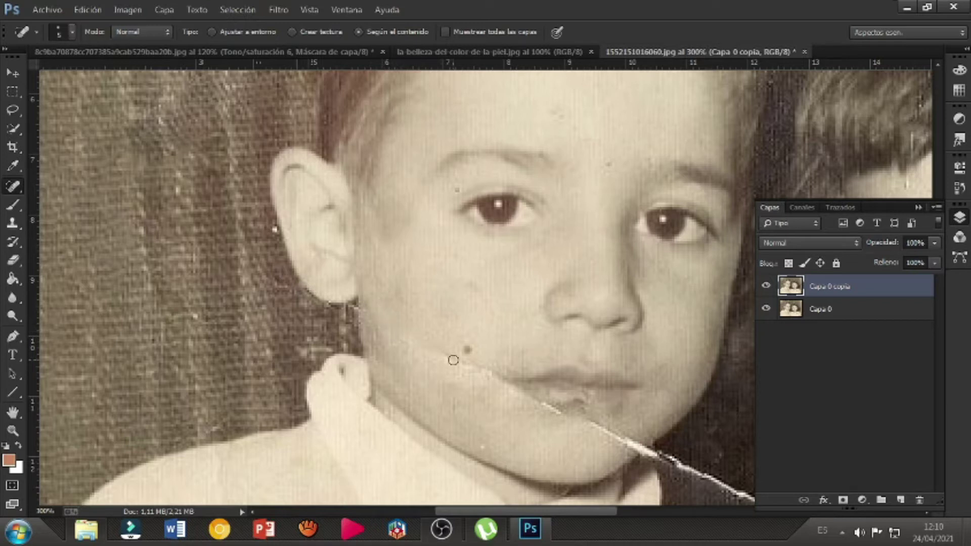
Heal the dark spots on the boy's cheek, temple and forehead and the white crease below his mouth and across his chin
mouse_move(443, 357)
mouse_down()
mouse_move(498, 377)
mouse_move(464, 350)
mouse_up()
click(466, 349)
drag(459, 192, 459, 193)
drag(610, 167, 610, 166)
scroll(559, 348, down, 3)
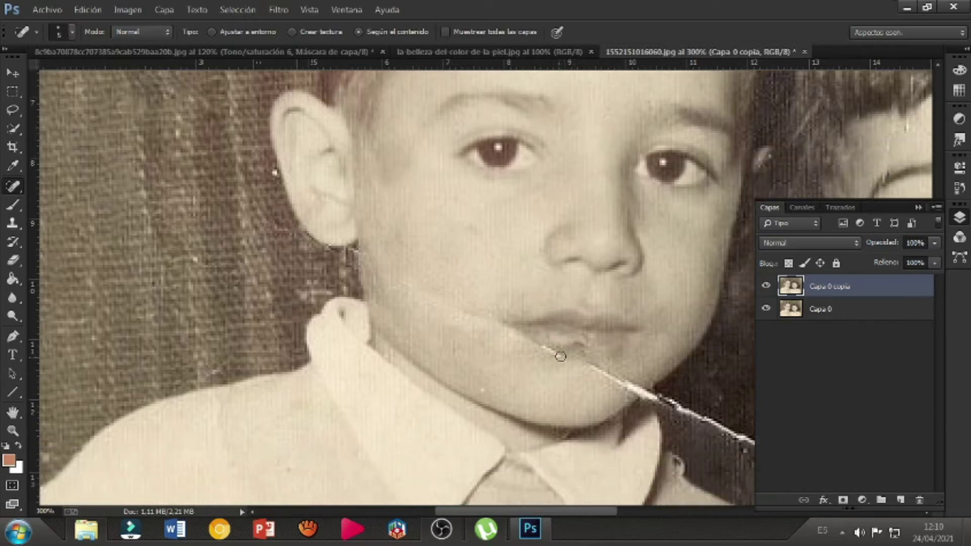
mouse_move(545, 350)
mouse_down()
mouse_move(644, 386)
mouse_move(614, 398)
mouse_move(606, 371)
mouse_move(606, 389)
mouse_up()
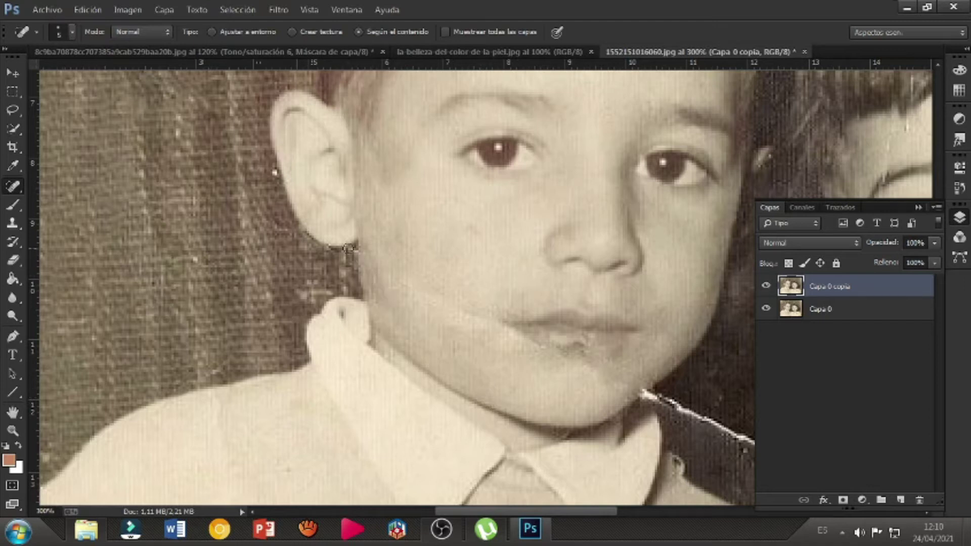
Heal the two outer ends of the white crease crossing the boy's hair
scroll(318, 268, up, 2)
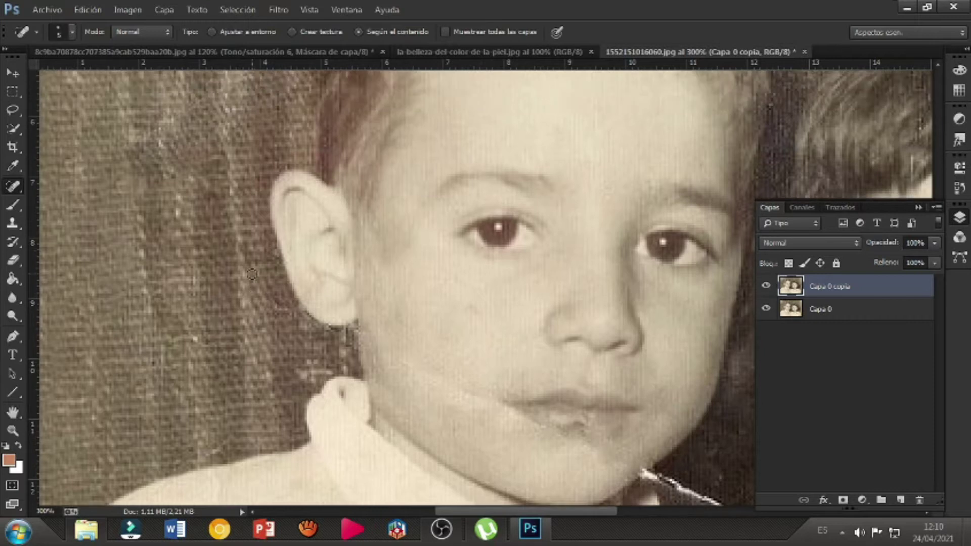
scroll(252, 275, up, 6)
scroll(251, 275, up, 5)
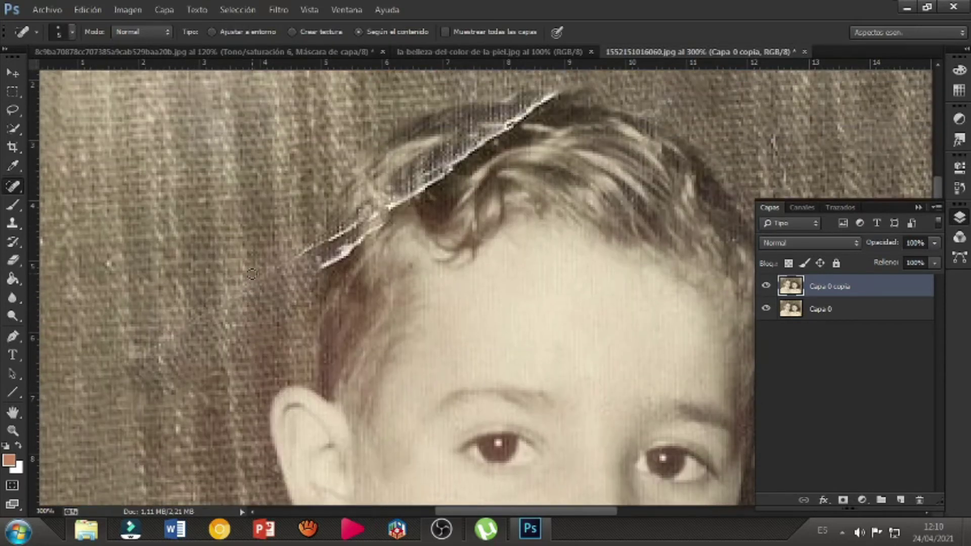
drag(317, 245, 279, 270)
scroll(444, 270, up, 1)
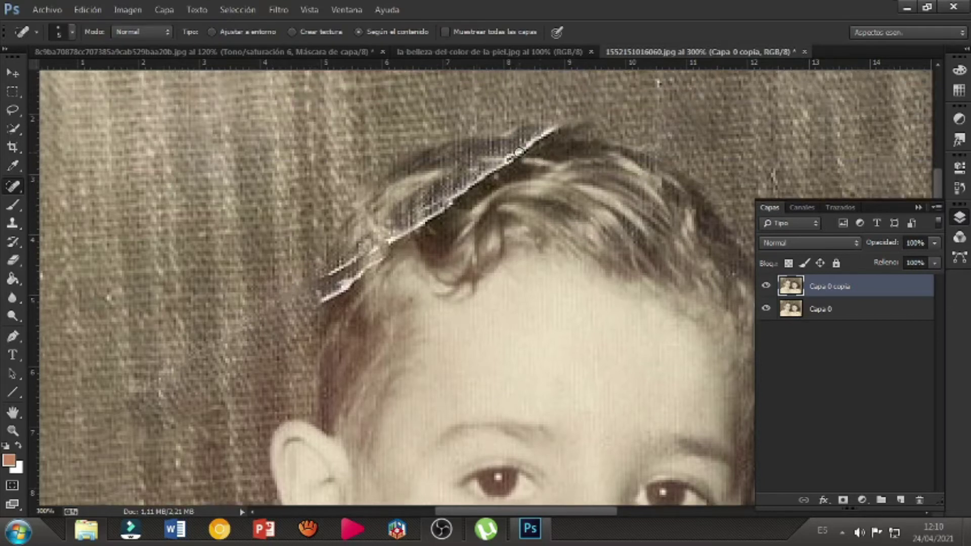
drag(511, 156, 554, 129)
Cover the remaining white crease in the boy's hair with the Clone Stamp, using nearby dark hair as the source
click(13, 223)
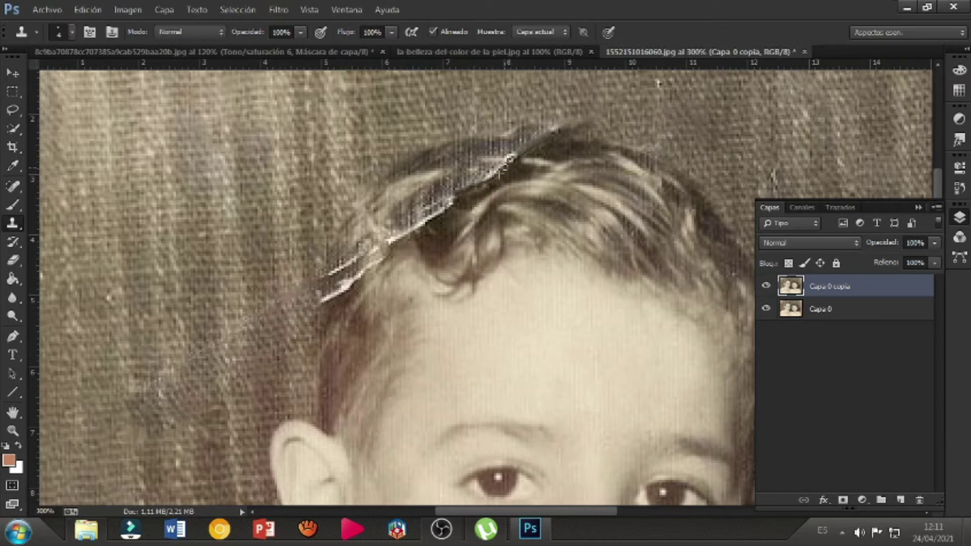
alt+click(517, 168)
mouse_move(506, 170)
mouse_down()
mouse_move(487, 179)
mouse_move(513, 159)
mouse_up()
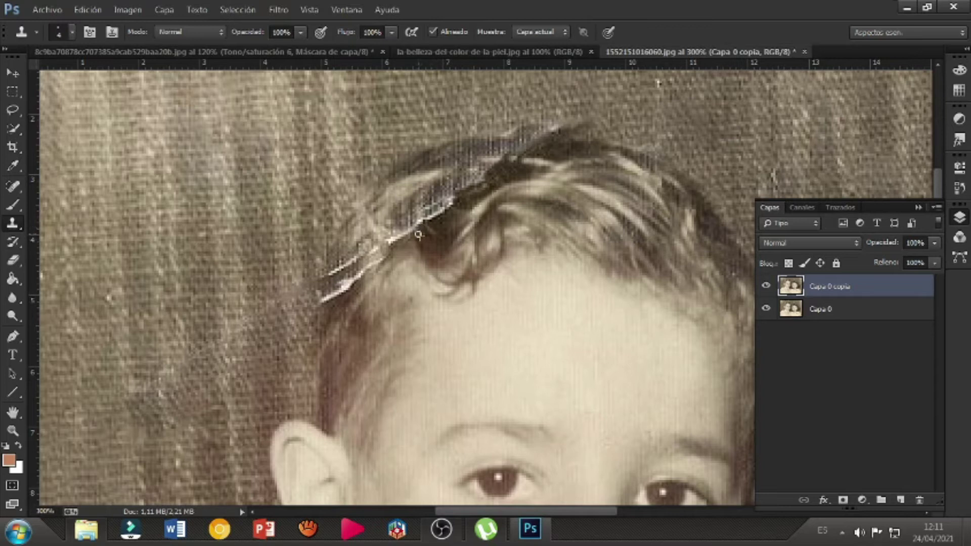
drag(421, 229, 451, 202)
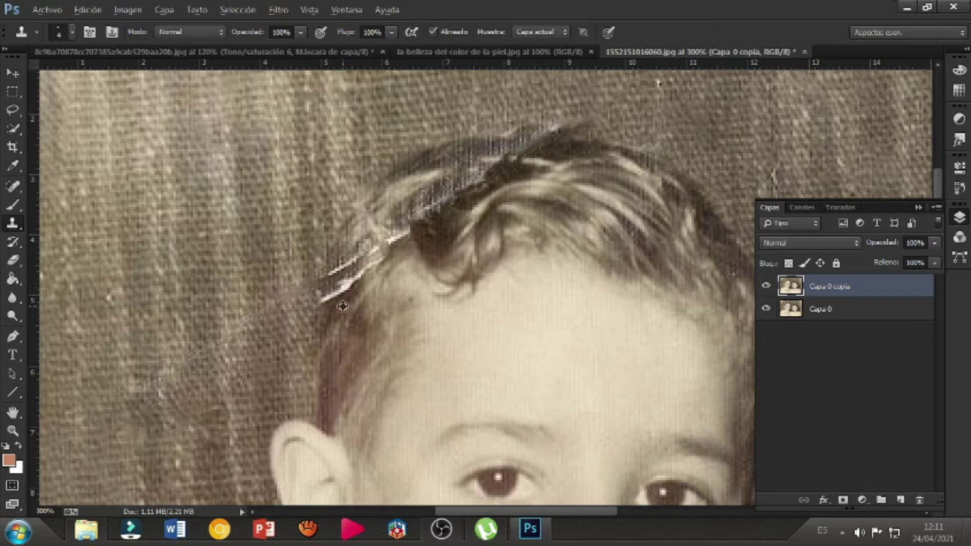
mouse_move(331, 294)
mouse_down()
mouse_move(326, 315)
mouse_move(357, 297)
mouse_move(341, 308)
mouse_move(357, 295)
mouse_move(338, 283)
mouse_move(383, 260)
mouse_move(376, 251)
mouse_move(339, 274)
mouse_up()
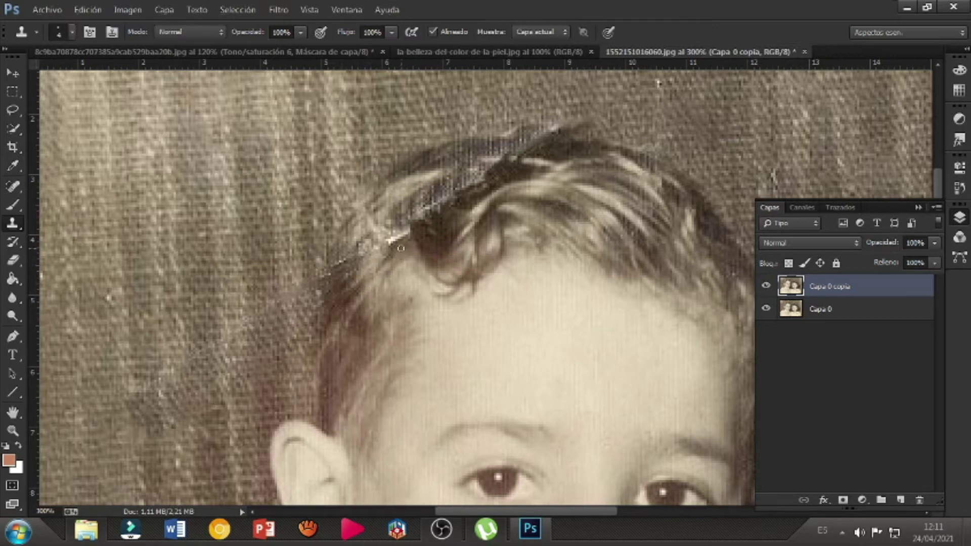
drag(400, 239, 394, 229)
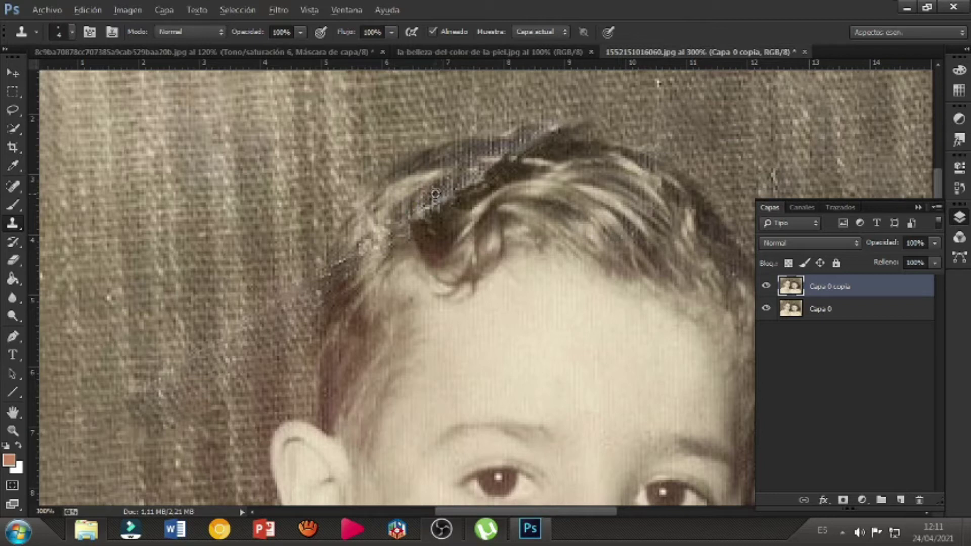
drag(415, 213, 470, 185)
mouse_move(539, 142)
mouse_down()
mouse_move(523, 148)
mouse_move(557, 134)
mouse_up()
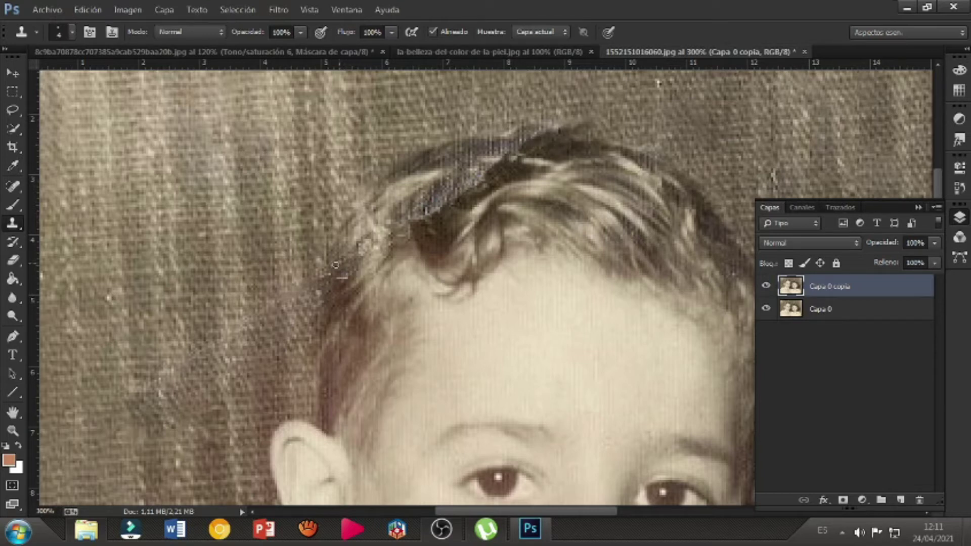
Clone hair texture over the small white scratch on top of the girl's hair
drag(549, 510, 632, 514)
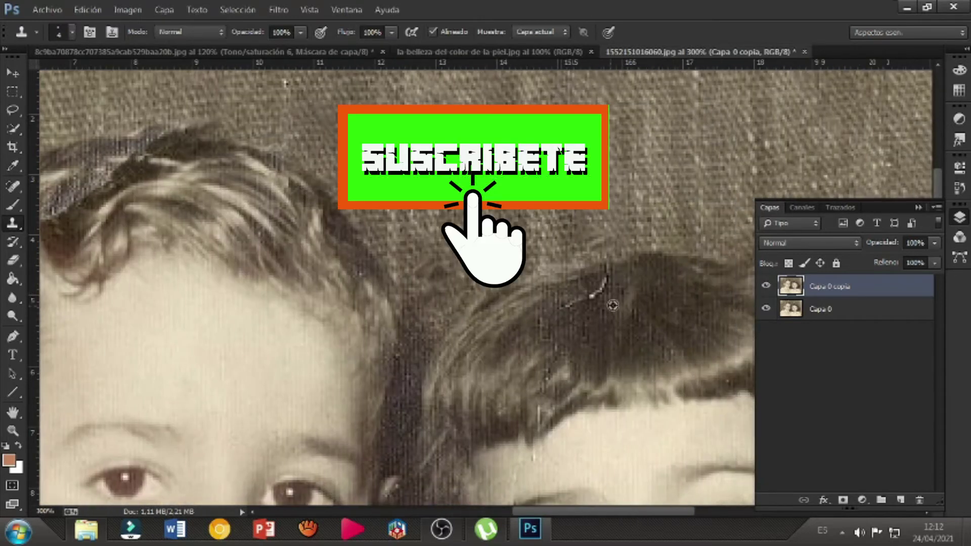
mouse_move(594, 298)
mouse_down()
mouse_move(604, 278)
mouse_move(574, 303)
mouse_move(578, 292)
mouse_up()
scroll(582, 349, down, 3)
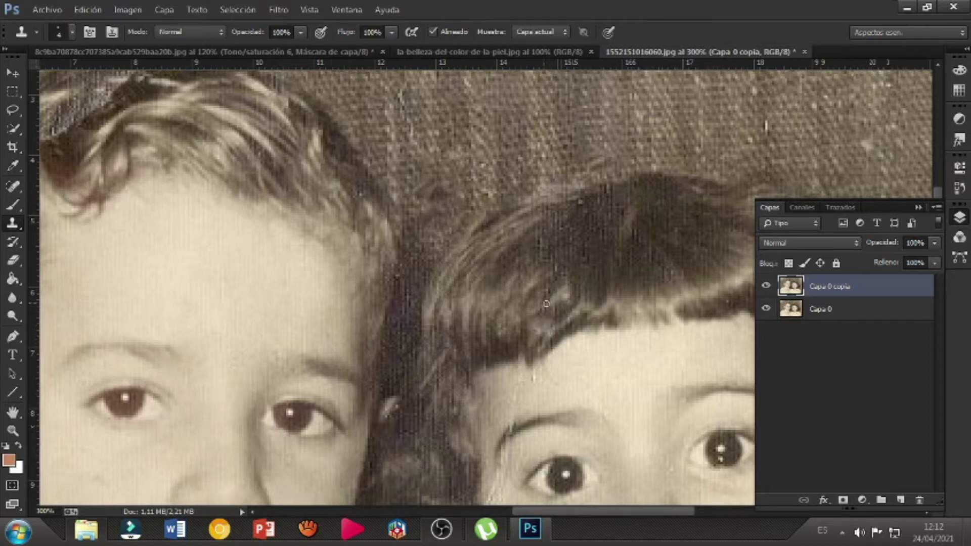
Heal the crack running down the side of the girl's face, from her forehead past the eyebrow to the cheek, with the Spot Healing Brush
scroll(546, 304, down, 3)
drag(616, 516, 675, 502)
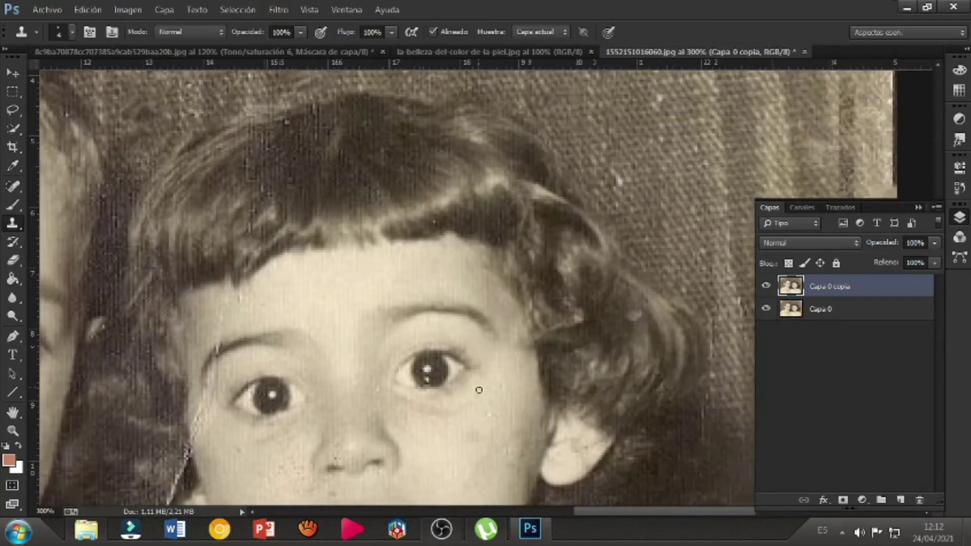
scroll(478, 390, down, 5)
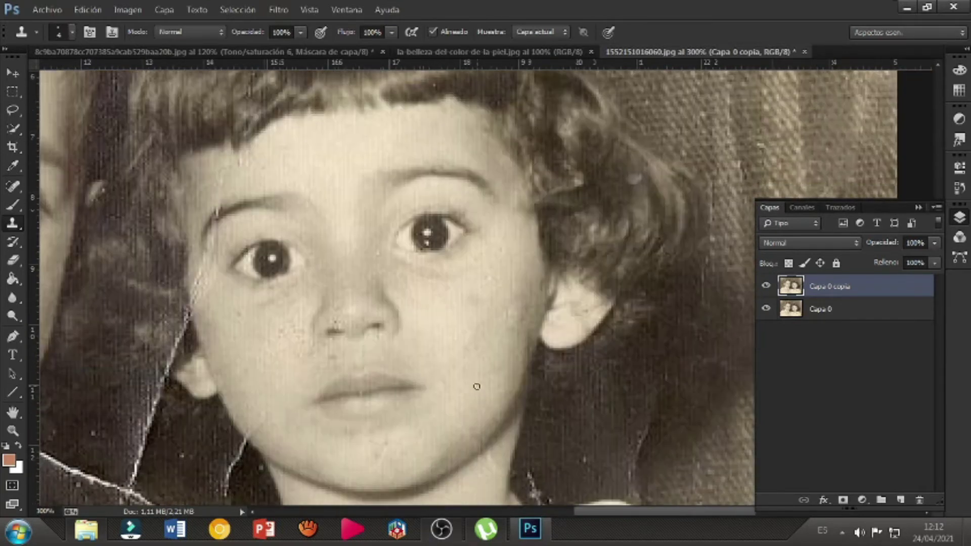
click(13, 187)
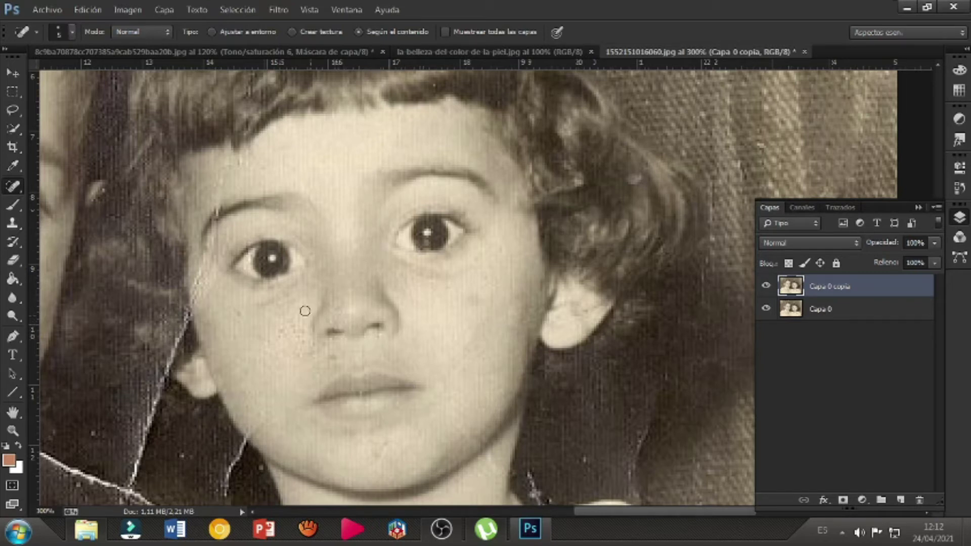
drag(222, 163, 216, 206)
mouse_move(209, 255)
mouse_down()
mouse_move(196, 283)
mouse_move(212, 280)
mouse_move(218, 259)
mouse_up()
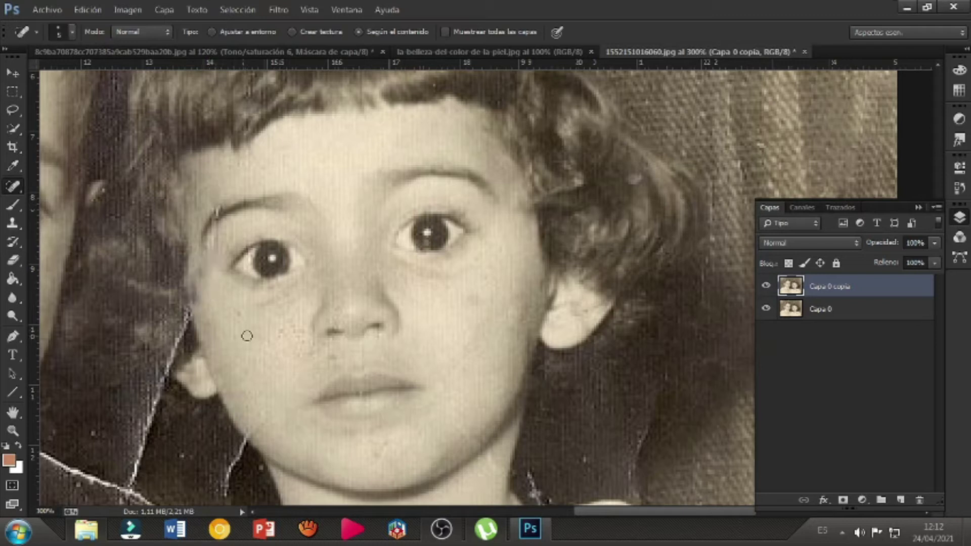
mouse_move(198, 296)
mouse_down()
mouse_move(197, 278)
mouse_move(218, 319)
mouse_up()
click(201, 270)
click(225, 254)
Heal the thin white crack running from the girl's jaw down into the dark area beside her neck with the Spot Healing Brush
scroll(276, 354, down, 3)
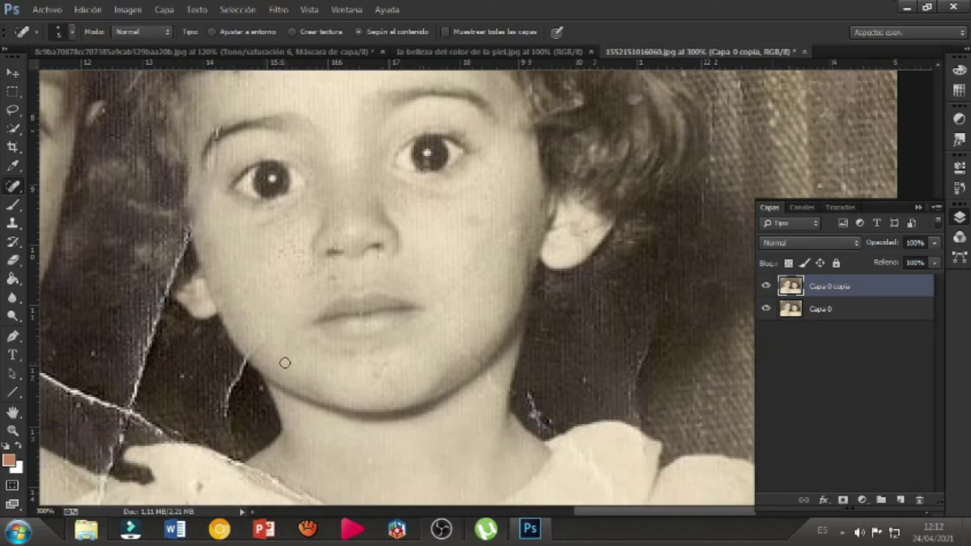
drag(258, 352, 250, 348)
scroll(388, 464, down, 2)
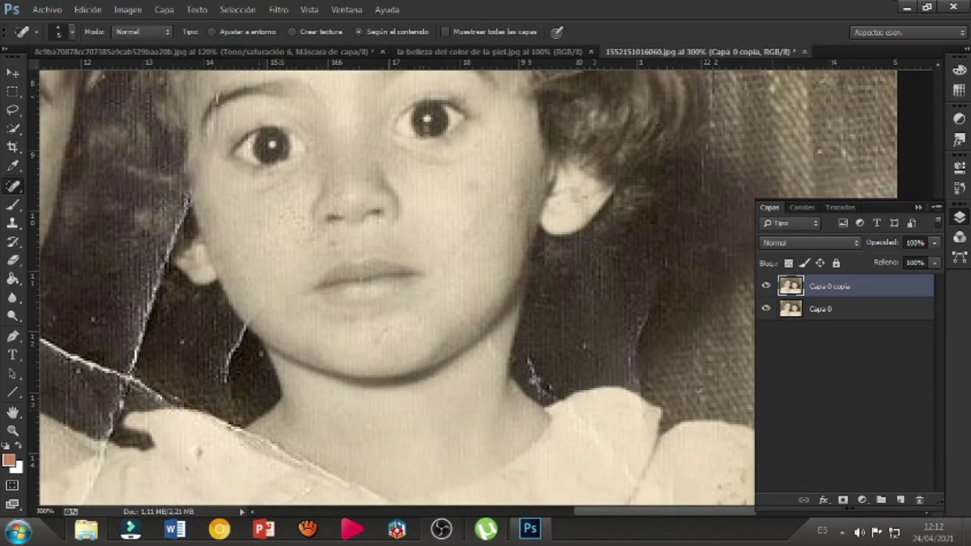
drag(221, 380, 238, 335)
Clone dark background over the long white crease below the girl's hair and ear, using a 10 px Clone Stamp brush
click(13, 223)
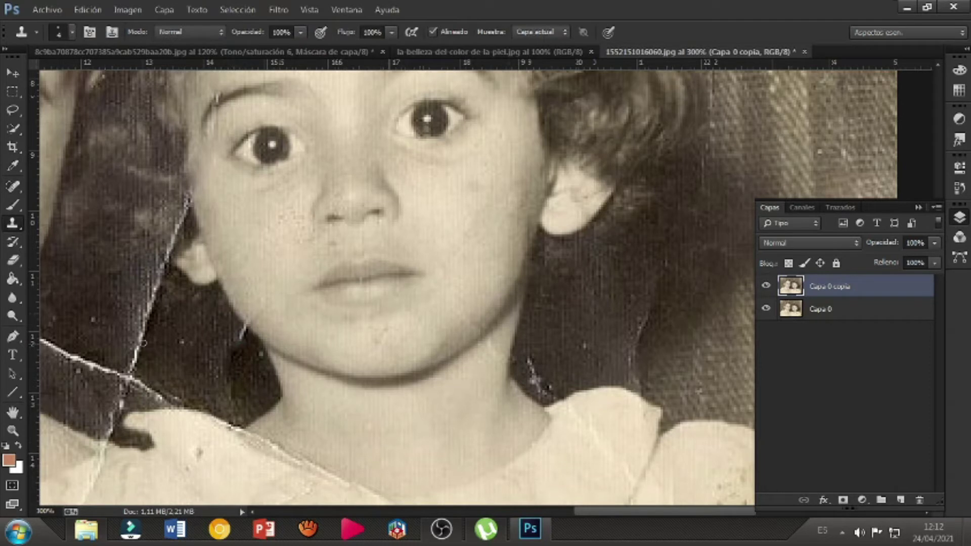
right_click(199, 359)
mouse_move(278, 359)
mouse_down()
mouse_move(233, 347)
mouse_move(234, 329)
mouse_move(237, 351)
mouse_move(255, 365)
mouse_move(258, 357)
mouse_move(243, 378)
mouse_move(239, 366)
mouse_move(183, 343)
mouse_move(149, 343)
mouse_move(134, 366)
mouse_move(146, 313)
mouse_move(133, 347)
mouse_move(133, 319)
mouse_move(139, 306)
mouse_move(152, 308)
mouse_move(165, 266)
mouse_move(144, 309)
mouse_move(193, 296)
mouse_up()
key(Return)
alt+click(176, 334)
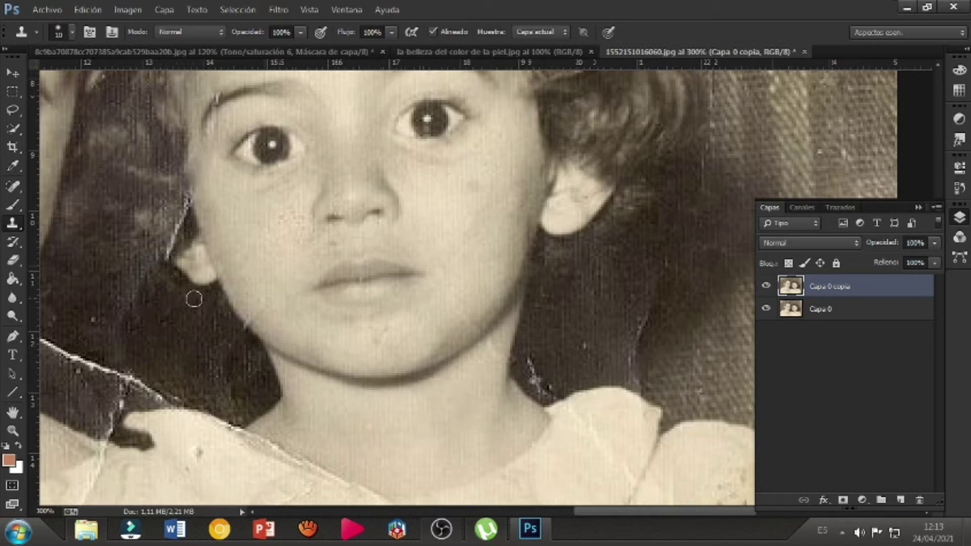
scroll(131, 252, up, 3)
mouse_move(161, 267)
mouse_down()
mouse_move(160, 303)
mouse_move(183, 280)
mouse_move(177, 309)
mouse_move(134, 393)
mouse_move(110, 408)
mouse_move(156, 332)
mouse_move(90, 412)
mouse_move(120, 413)
mouse_up()
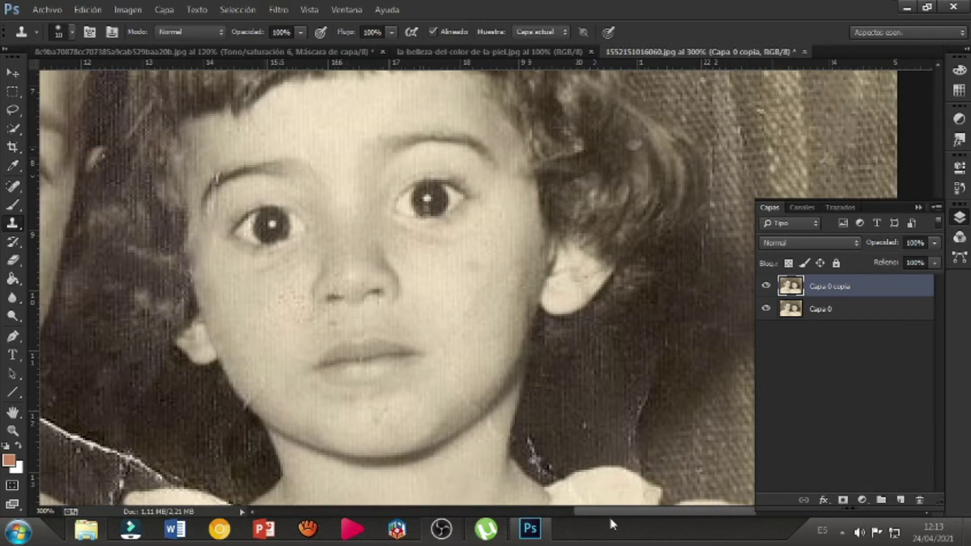
Clone dark background over the diagonal white crease between the boy's chin and the girl's shoulder, including its branch down to her sleeve
scroll(608, 515, left, 10)
scroll(420, 404, down, 5)
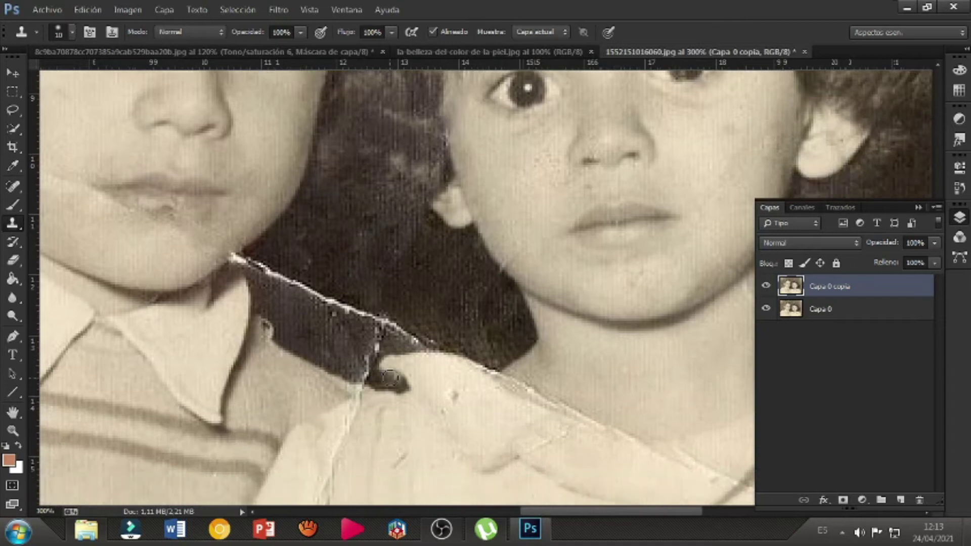
scroll(391, 293, up, 3)
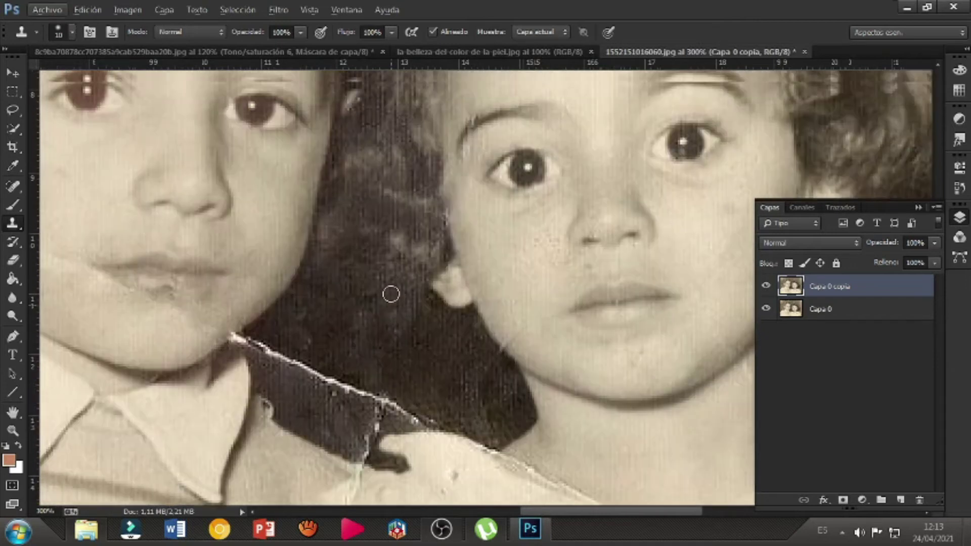
scroll(391, 294, up, 3)
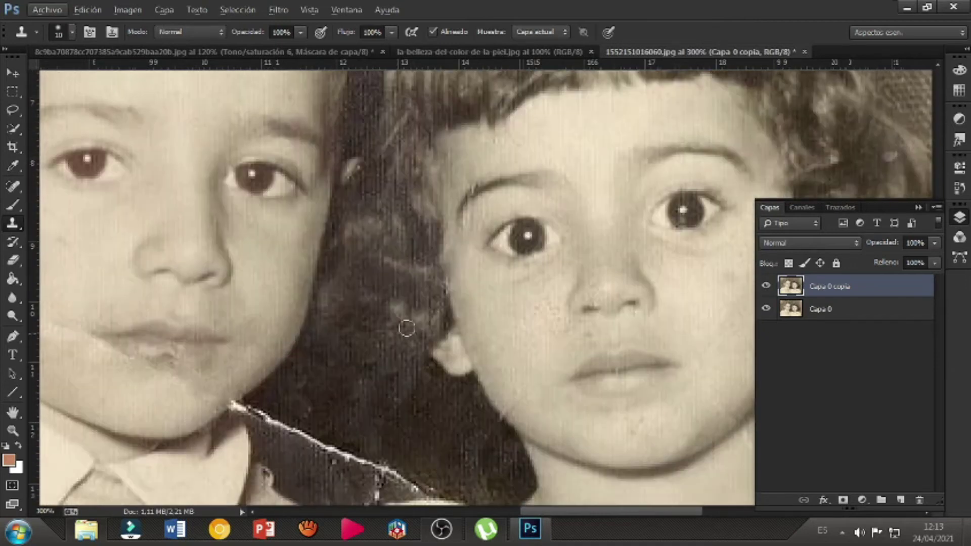
scroll(414, 339, down, 4)
mouse_move(422, 402)
mouse_down()
mouse_move(390, 386)
mouse_move(363, 421)
mouse_move(425, 371)
mouse_move(445, 400)
mouse_move(377, 406)
mouse_move(419, 386)
mouse_move(364, 396)
mouse_move(373, 381)
mouse_move(357, 372)
mouse_up()
mouse_move(392, 442)
mouse_down()
mouse_move(321, 393)
mouse_move(365, 421)
mouse_move(347, 411)
mouse_move(354, 377)
mouse_move(337, 363)
mouse_move(253, 316)
mouse_move(238, 326)
mouse_move(229, 318)
mouse_move(238, 320)
mouse_up()
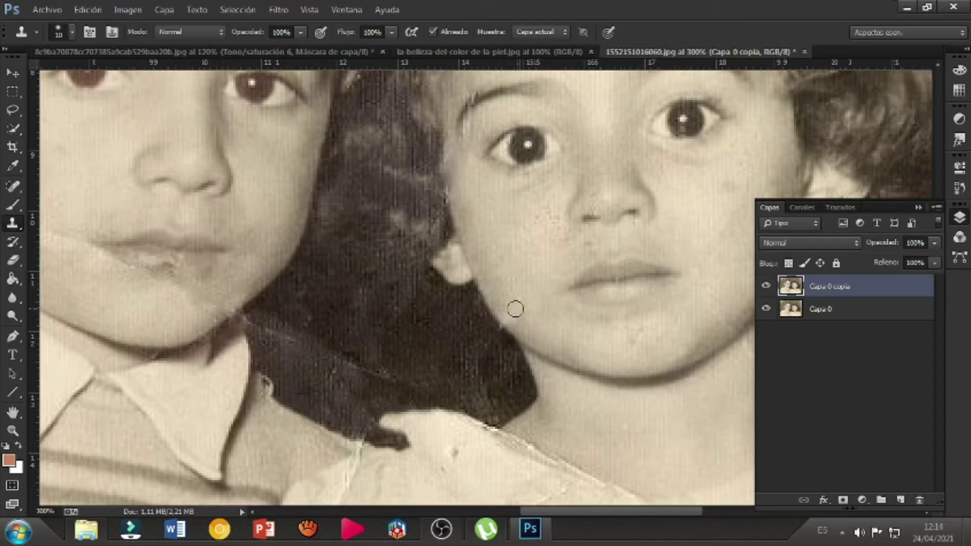
Clone over the scratches in the dark background beside the girl's neck and the small white mark at the end of her eyebrow
drag(555, 511, 601, 511)
mouse_move(586, 361)
mouse_down()
mouse_move(568, 363)
mouse_move(577, 392)
mouse_move(632, 349)
mouse_move(664, 365)
mouse_up()
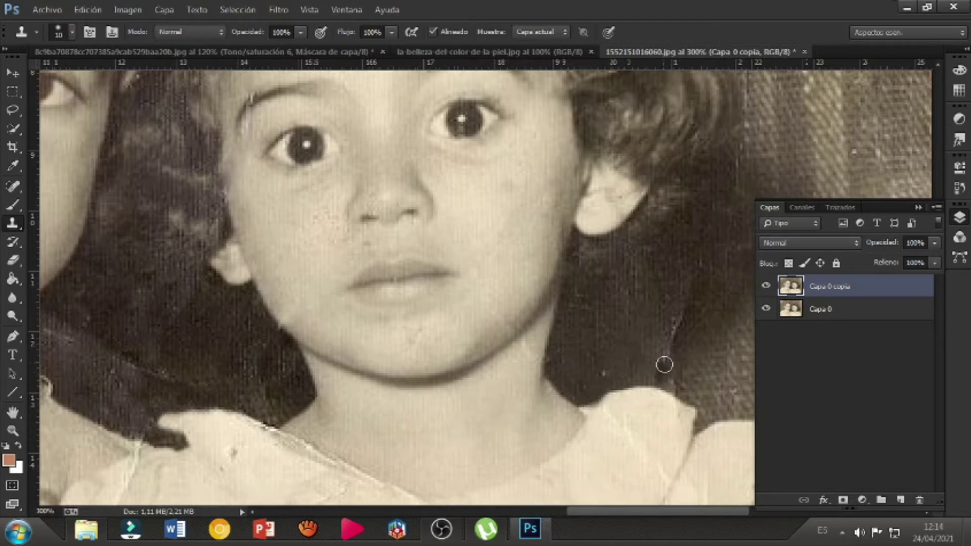
scroll(594, 388, up, 5)
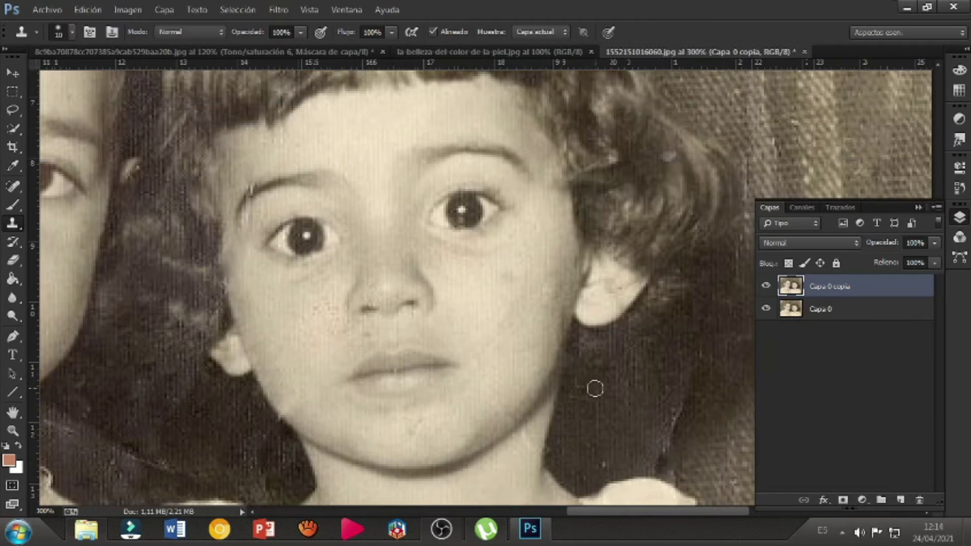
scroll(595, 389, up, 2)
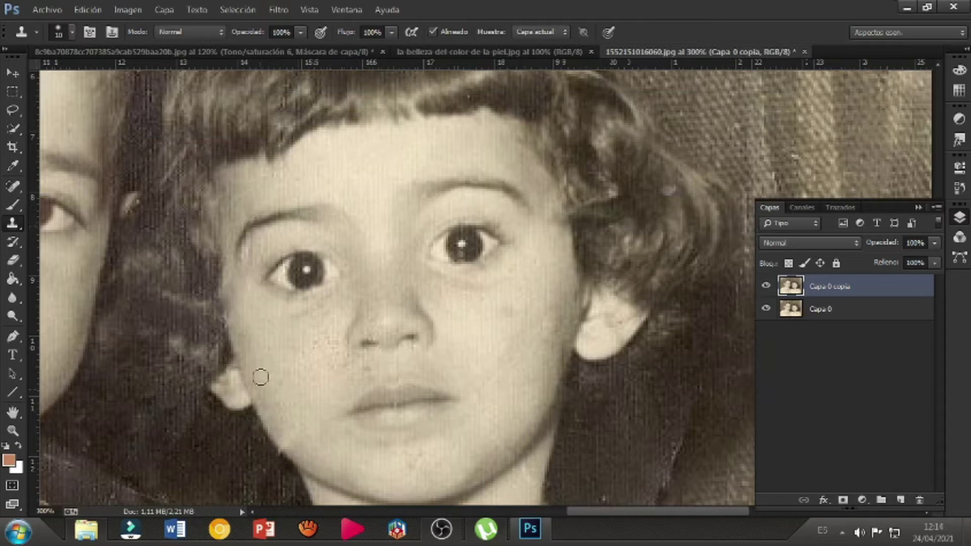
Remove the long crease down the girl's puffed sleeve, using the Clone Stamp near the hem and the Spot Healing Brush above it
scroll(463, 406, up, 2)
scroll(463, 406, up, 2)
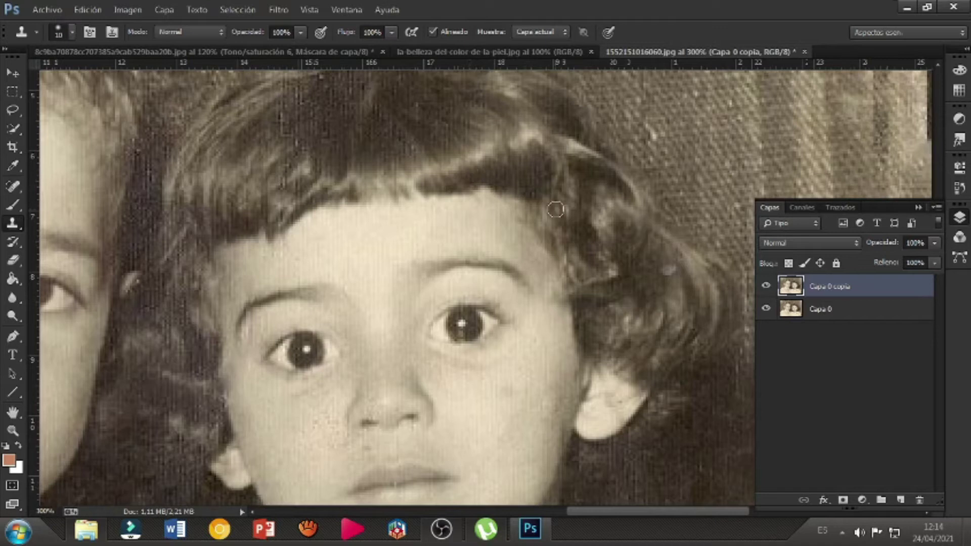
scroll(526, 369, down, 2)
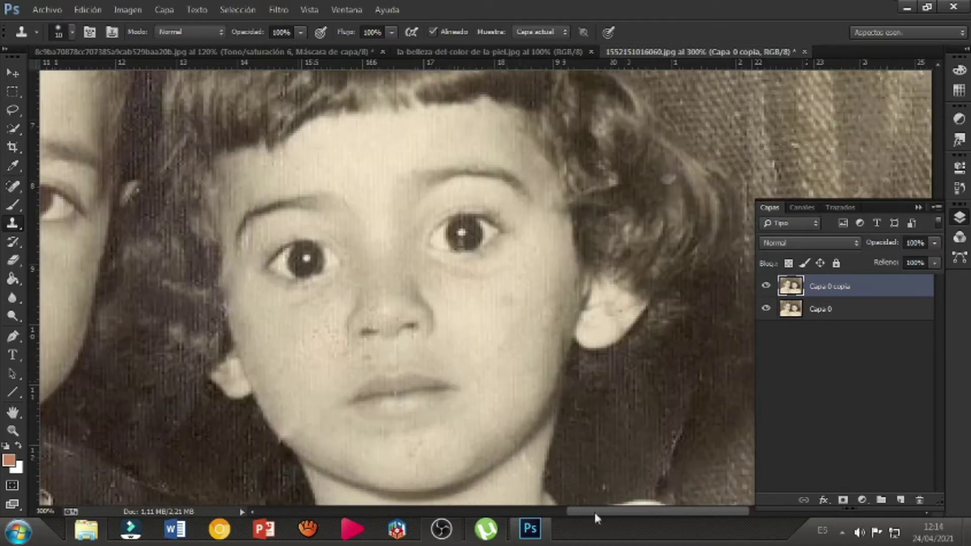
drag(607, 513, 563, 512)
scroll(382, 416, down, 2)
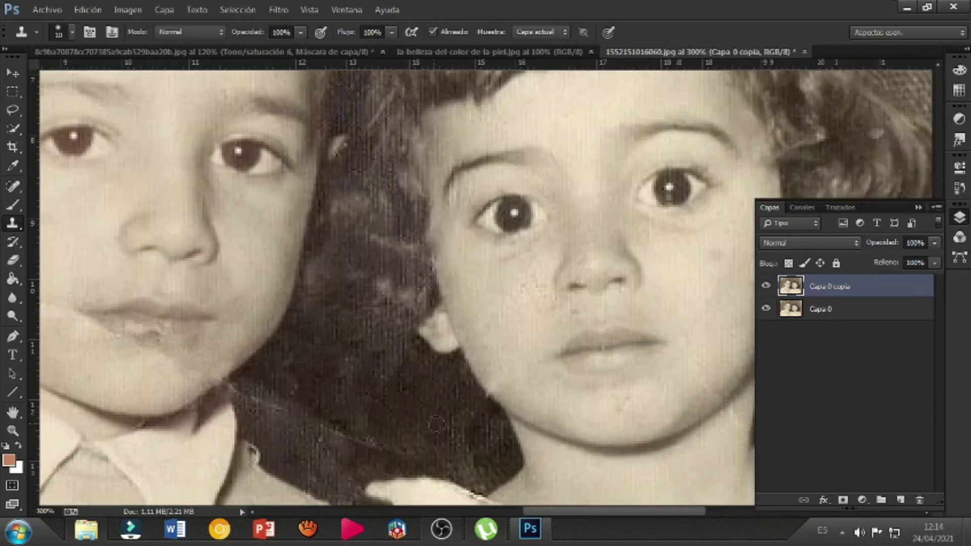
scroll(382, 416, down, 6)
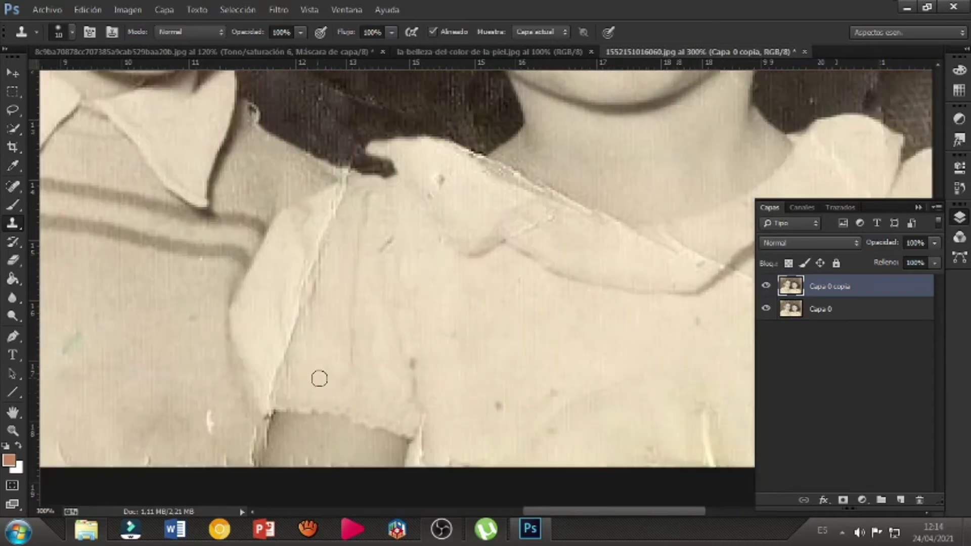
mouse_move(289, 369)
mouse_down()
mouse_move(278, 368)
mouse_move(271, 389)
mouse_up()
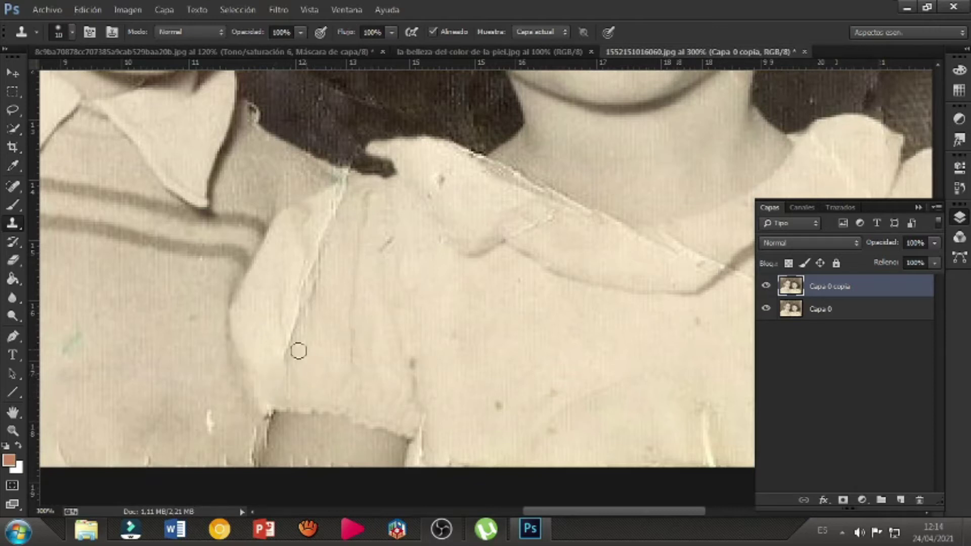
click(13, 186)
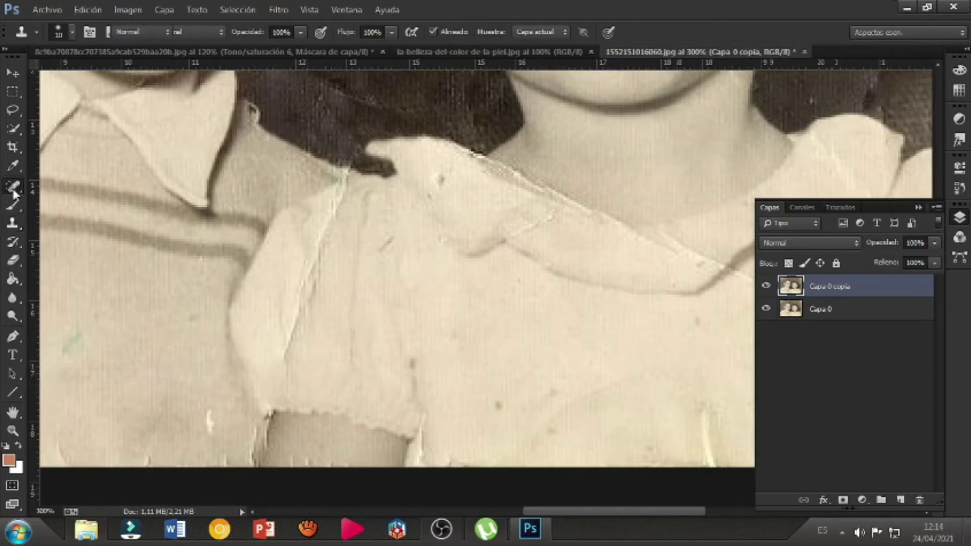
drag(286, 359, 319, 260)
mouse_move(313, 308)
mouse_down()
mouse_move(316, 255)
mouse_move(348, 184)
mouse_move(321, 217)
mouse_up()
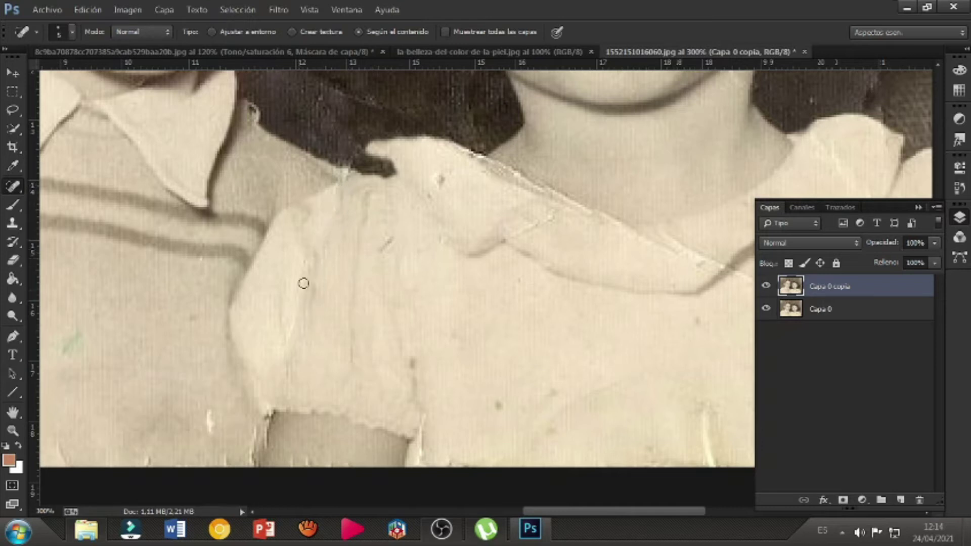
Heal the small marks on the boy's shirt and the girl's sleeve and collar, plus the crease along her collar's neck edge
drag(209, 426, 209, 431)
mouse_move(284, 348)
mouse_down()
mouse_move(301, 273)
mouse_move(321, 257)
mouse_up()
drag(380, 249, 394, 231)
drag(442, 176, 441, 188)
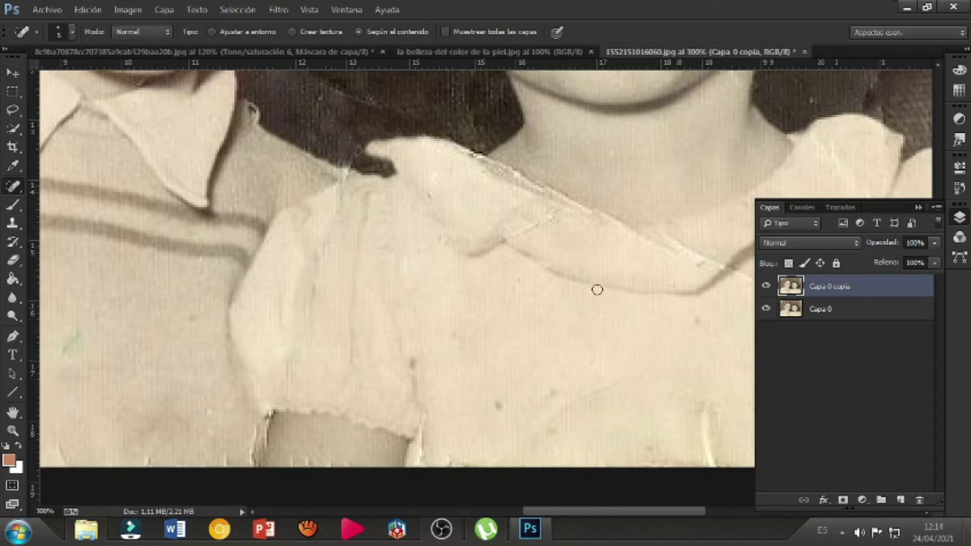
drag(616, 221, 469, 148)
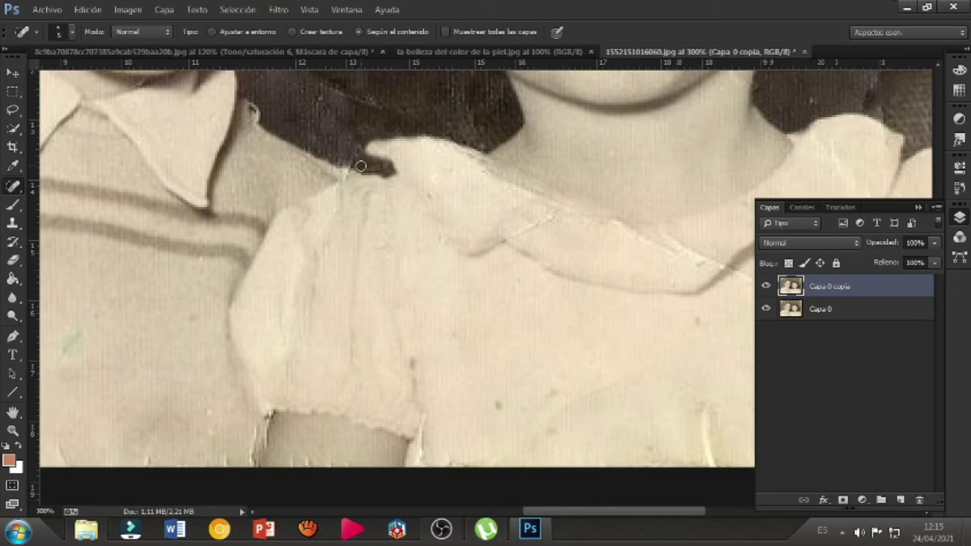
Heal the white streak at the lower edge of the girl's dress and the small dark spots on its front
scroll(457, 344, down, 2)
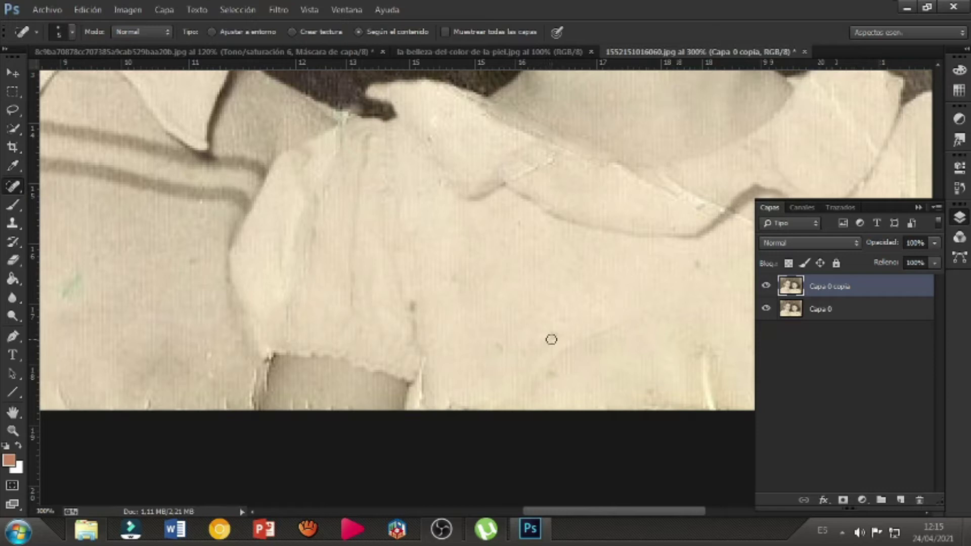
drag(573, 512, 609, 512)
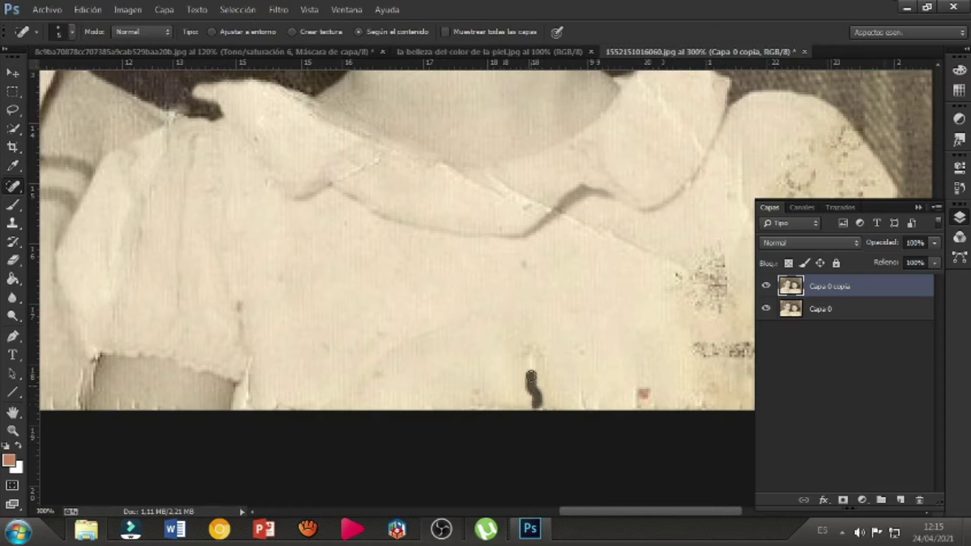
drag(533, 350, 534, 349)
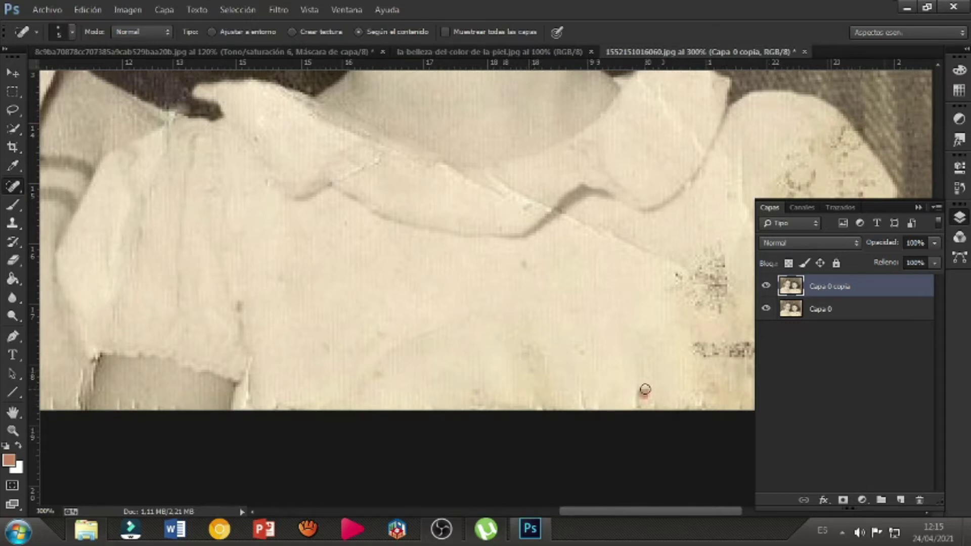
drag(527, 270, 522, 258)
drag(381, 335, 380, 384)
Heal the diagonal crease across the girl's bodice and neckline and the short creases on both sides of her collar
drag(669, 263, 653, 255)
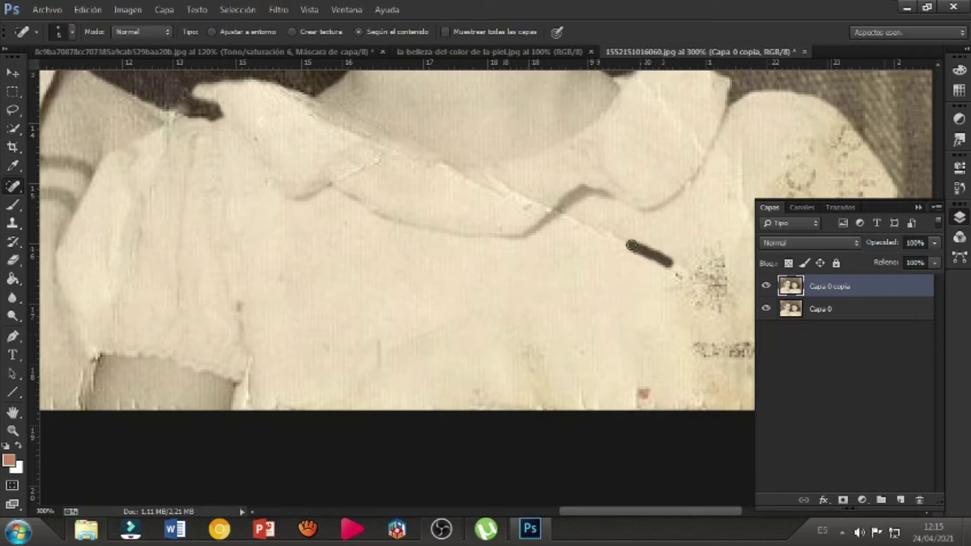
mouse_move(563, 216)
mouse_down()
mouse_move(487, 173)
mouse_move(492, 188)
mouse_move(455, 174)
mouse_up()
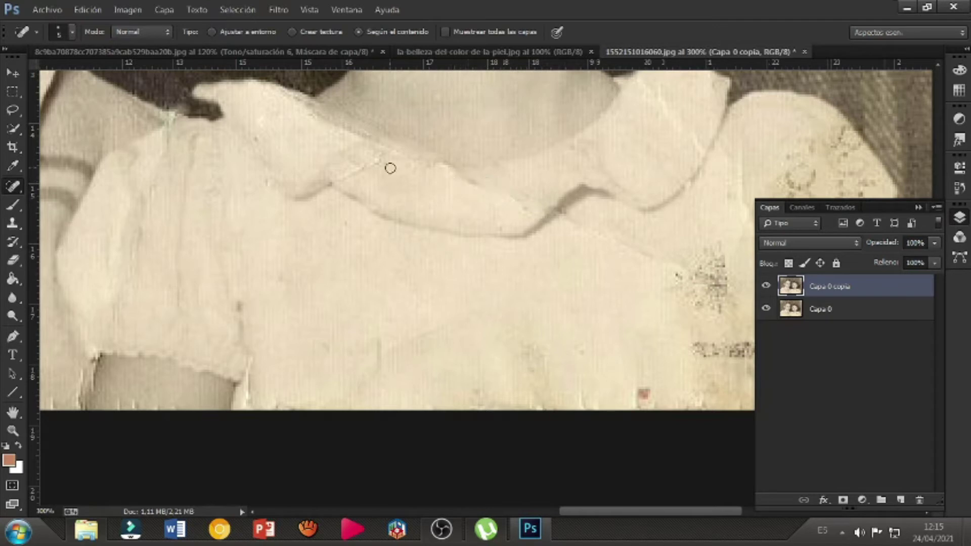
drag(375, 162, 340, 179)
mouse_move(697, 148)
mouse_down()
mouse_move(645, 85)
mouse_move(660, 98)
mouse_up()
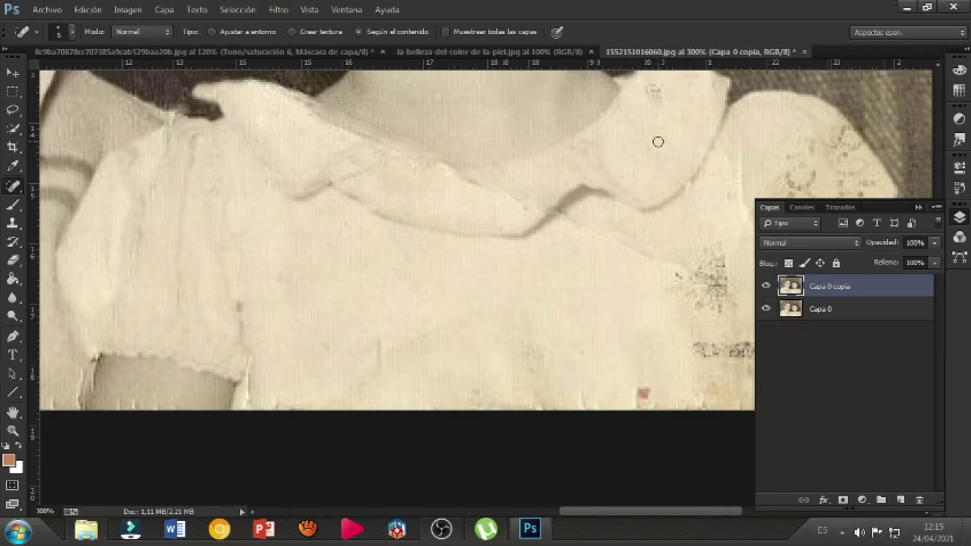
Enlarge the healing brush to 13 px and remove the leftover crease below the collar and the red stain near the dress's lower edge
drag(626, 510, 666, 514)
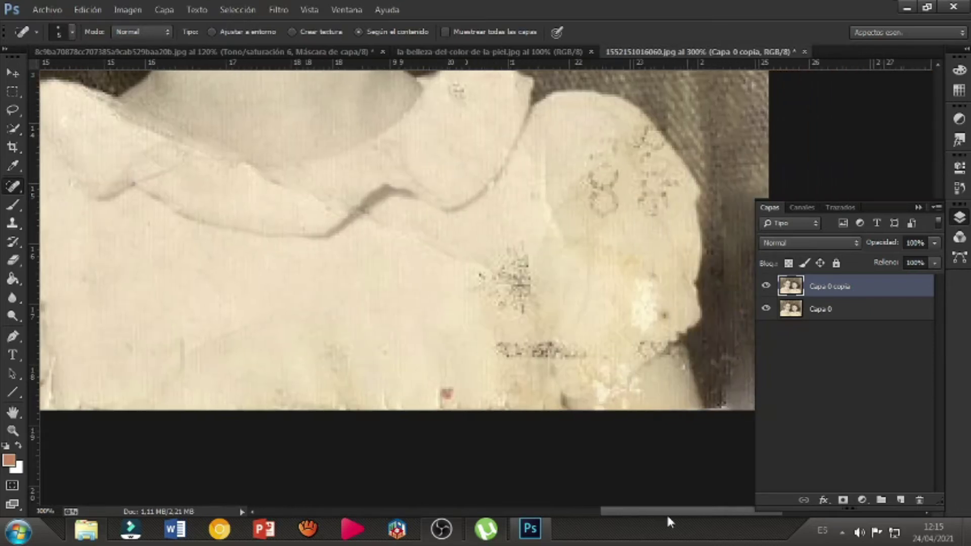
right_click(402, 303)
drag(424, 326, 429, 326)
mouse_move(432, 250)
mouse_down()
mouse_move(431, 261)
mouse_move(459, 258)
mouse_move(372, 230)
mouse_up()
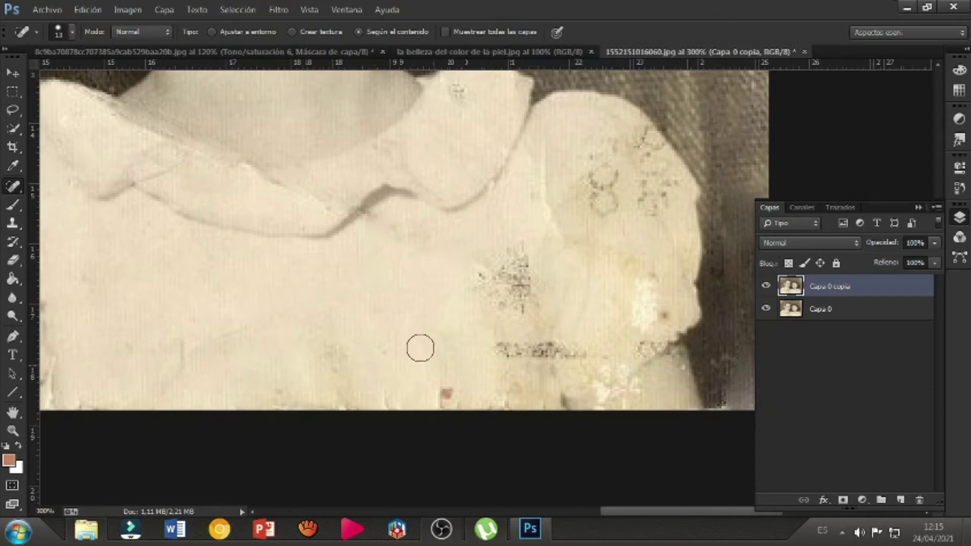
drag(446, 394, 448, 396)
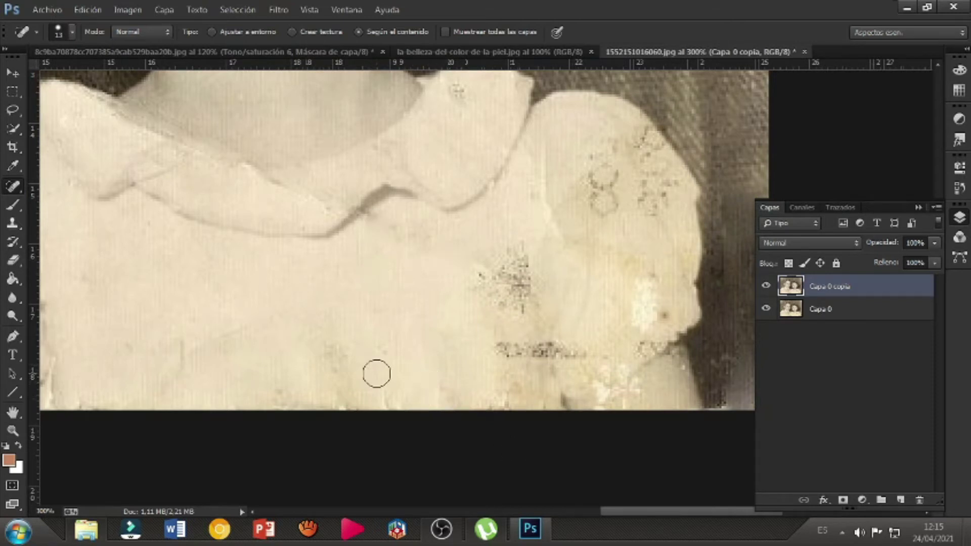
Heal the small spots, yellowish blotches and faint curved line across the lower front of the girl's dress
drag(384, 396, 384, 397)
drag(386, 355, 386, 354)
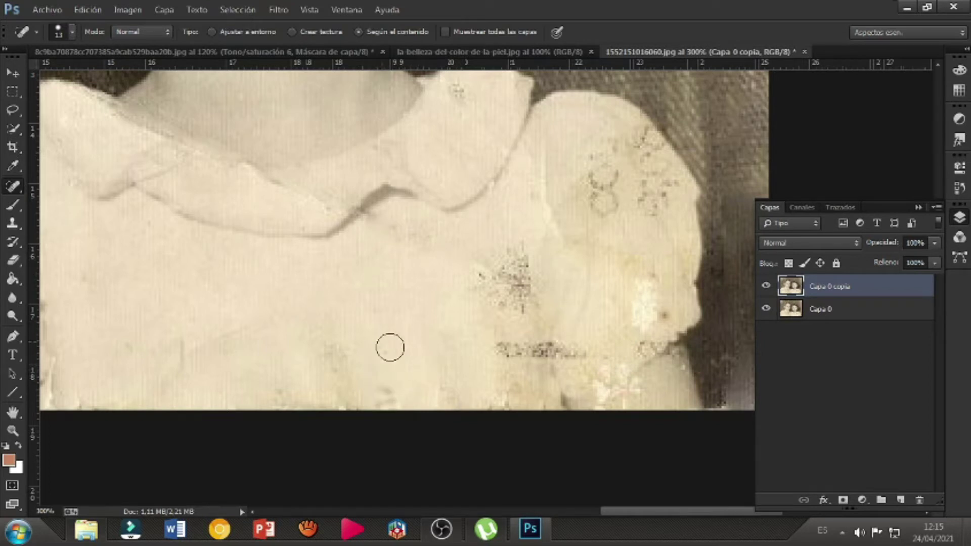
drag(344, 349, 331, 362)
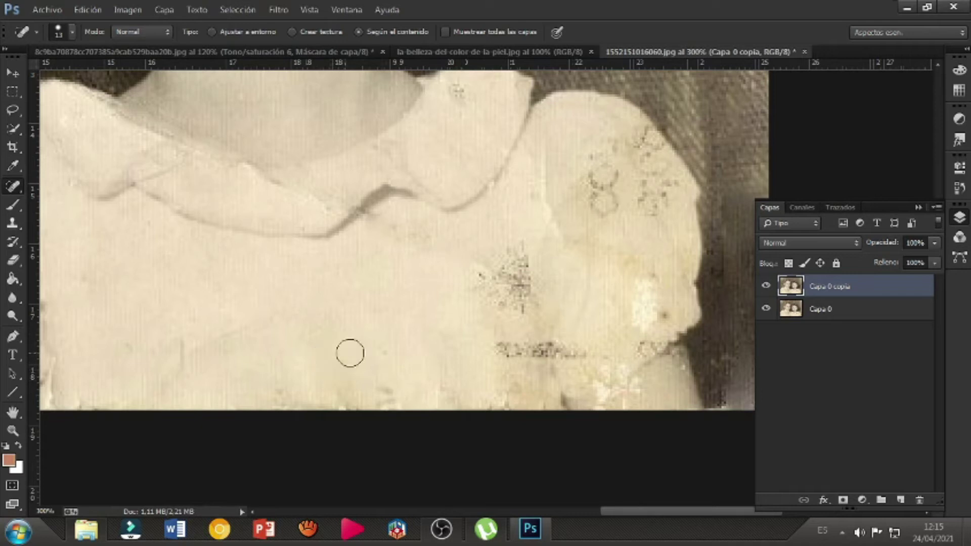
drag(239, 331, 188, 358)
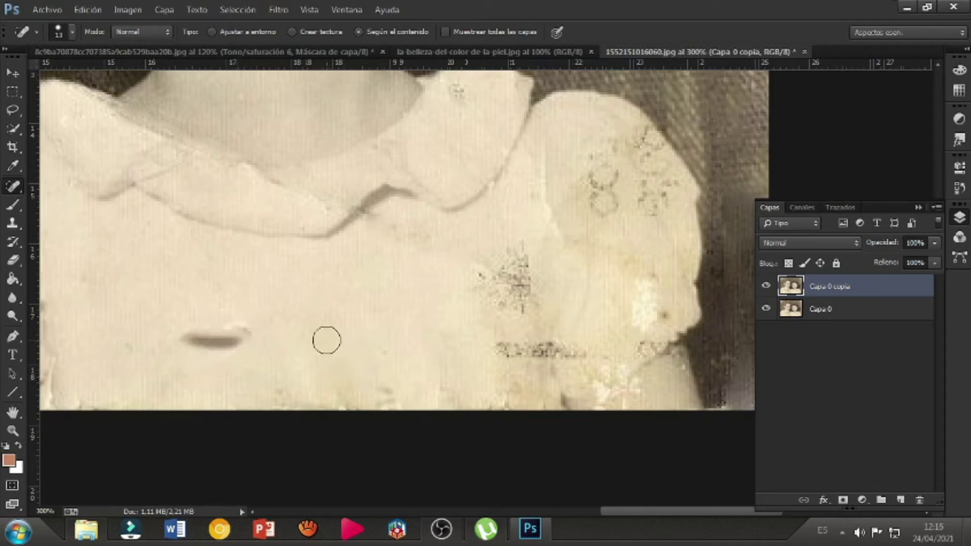
drag(249, 333, 206, 363)
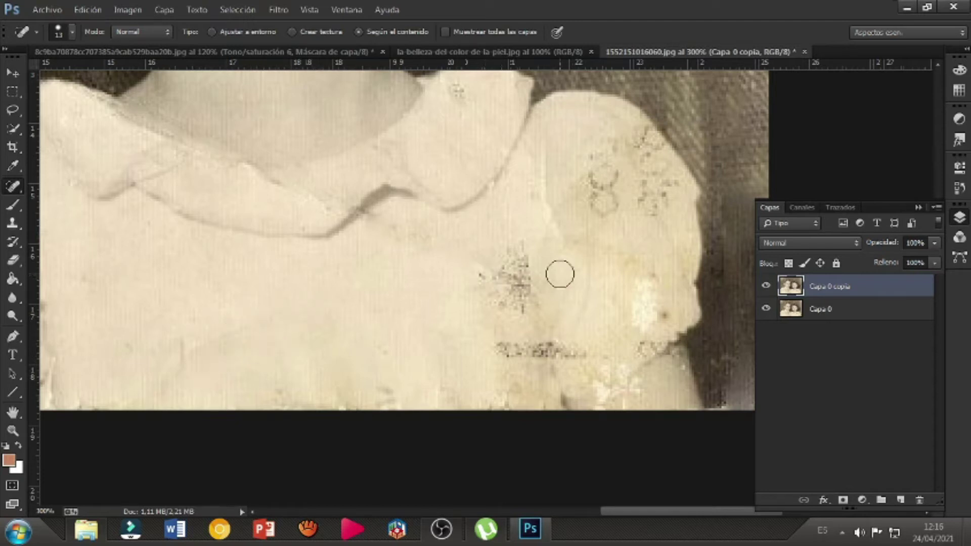
Heal the dark specks on the girl's collar and clone clean fabric over the speckled patch beside her puffed sleeve, undoing the stray stroke
click(456, 92)
right_click(393, 267)
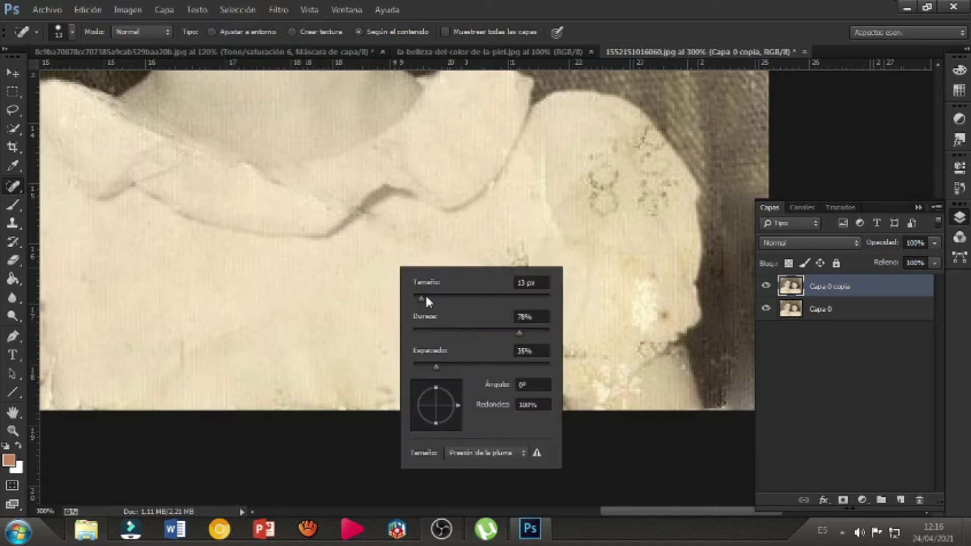
click(13, 223)
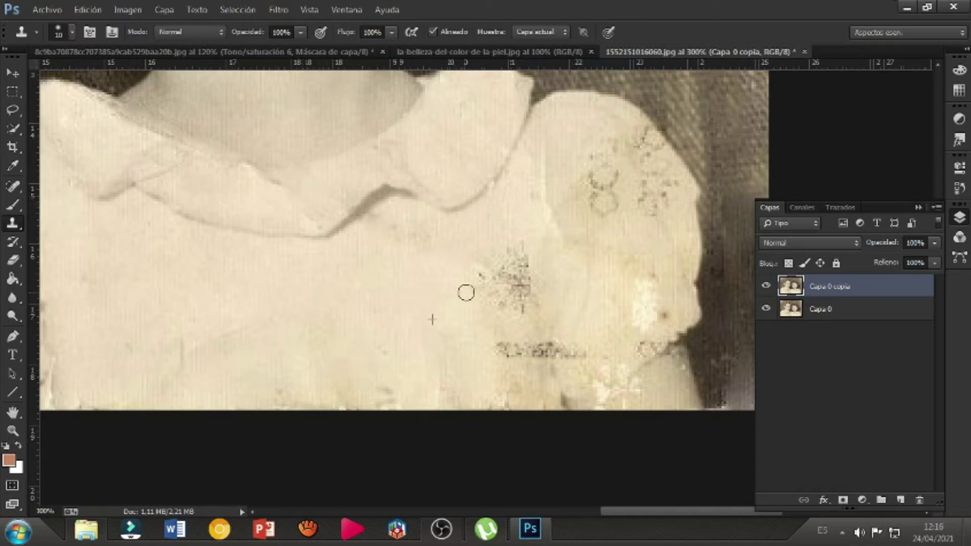
mouse_move(506, 308)
mouse_down()
mouse_move(526, 250)
mouse_move(512, 270)
mouse_move(502, 250)
mouse_move(515, 271)
mouse_move(515, 262)
mouse_move(500, 273)
mouse_move(530, 275)
mouse_move(527, 307)
mouse_move(535, 266)
mouse_move(528, 246)
mouse_move(441, 265)
mouse_move(377, 219)
mouse_up()
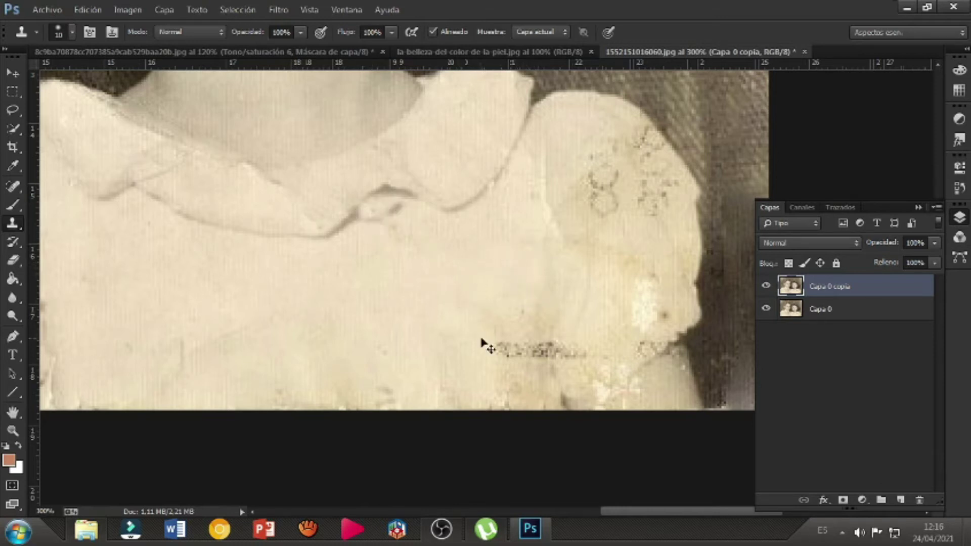
key(ctrl+z)
Clone clean fabric over the dark horizontal band, the lower dress front and the pale line beside the girl's puffed sleeve
mouse_move(509, 345)
mouse_down()
mouse_move(499, 366)
mouse_move(506, 337)
mouse_move(493, 351)
mouse_move(512, 300)
mouse_move(524, 306)
mouse_move(528, 255)
mouse_move(509, 259)
mouse_move(525, 292)
mouse_move(506, 318)
mouse_move(474, 322)
mouse_move(500, 297)
mouse_move(379, 362)
mouse_move(386, 333)
mouse_up()
mouse_move(393, 410)
mouse_down()
mouse_move(373, 391)
mouse_move(395, 371)
mouse_move(372, 395)
mouse_move(291, 410)
mouse_move(357, 406)
mouse_move(425, 238)
mouse_move(390, 235)
mouse_move(389, 223)
mouse_move(369, 232)
mouse_move(394, 227)
mouse_up()
mouse_move(543, 238)
mouse_down()
mouse_move(547, 180)
mouse_move(557, 232)
mouse_move(542, 276)
mouse_move(525, 304)
mouse_move(468, 308)
mouse_move(518, 347)
mouse_move(532, 374)
mouse_move(503, 364)
mouse_move(537, 321)
mouse_move(546, 399)
mouse_move(526, 405)
mouse_move(501, 372)
mouse_move(509, 386)
mouse_move(450, 403)
mouse_move(461, 340)
mouse_move(438, 351)
mouse_move(516, 374)
mouse_up()
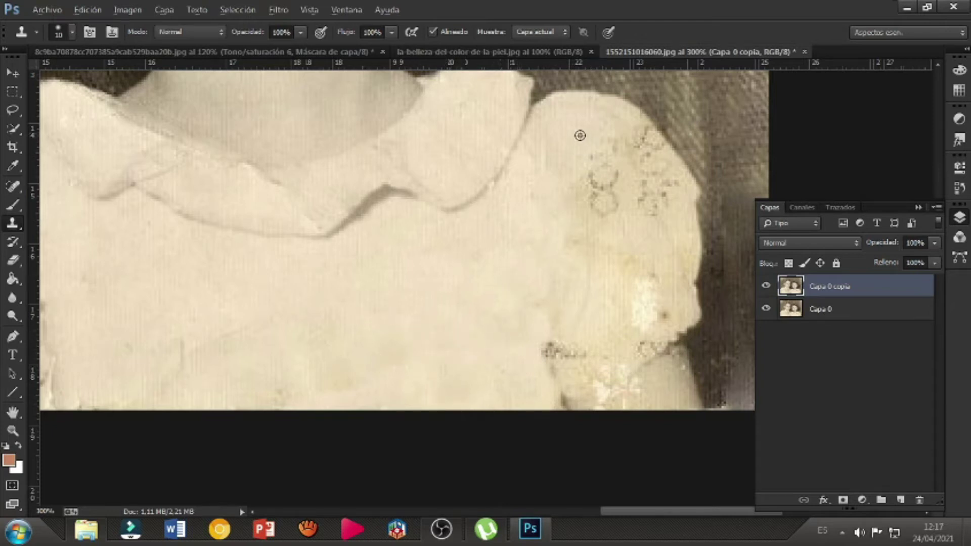
Clone clean fabric over the dark ring-shaped stains and the yellow and white blotches on the girl's puffed sleeve
mouse_move(593, 131)
mouse_down()
mouse_move(598, 183)
mouse_move(584, 159)
mouse_move(589, 191)
mouse_move(601, 200)
mouse_move(609, 175)
mouse_move(610, 207)
mouse_move(614, 140)
mouse_move(637, 173)
mouse_move(634, 132)
mouse_move(656, 144)
mouse_move(637, 127)
mouse_move(651, 143)
mouse_move(654, 135)
mouse_move(654, 151)
mouse_move(597, 200)
mouse_move(645, 174)
mouse_move(655, 176)
mouse_move(645, 200)
mouse_move(663, 183)
mouse_move(671, 200)
mouse_move(668, 188)
mouse_move(676, 189)
mouse_move(661, 161)
mouse_move(680, 185)
mouse_move(640, 167)
mouse_move(585, 187)
mouse_move(586, 204)
mouse_move(569, 190)
mouse_move(578, 222)
mouse_move(532, 179)
mouse_move(516, 185)
mouse_move(580, 206)
mouse_move(642, 192)
mouse_move(571, 239)
mouse_move(635, 219)
mouse_move(673, 225)
mouse_move(653, 195)
mouse_move(675, 196)
mouse_move(675, 182)
mouse_move(678, 209)
mouse_up()
alt+click(596, 191)
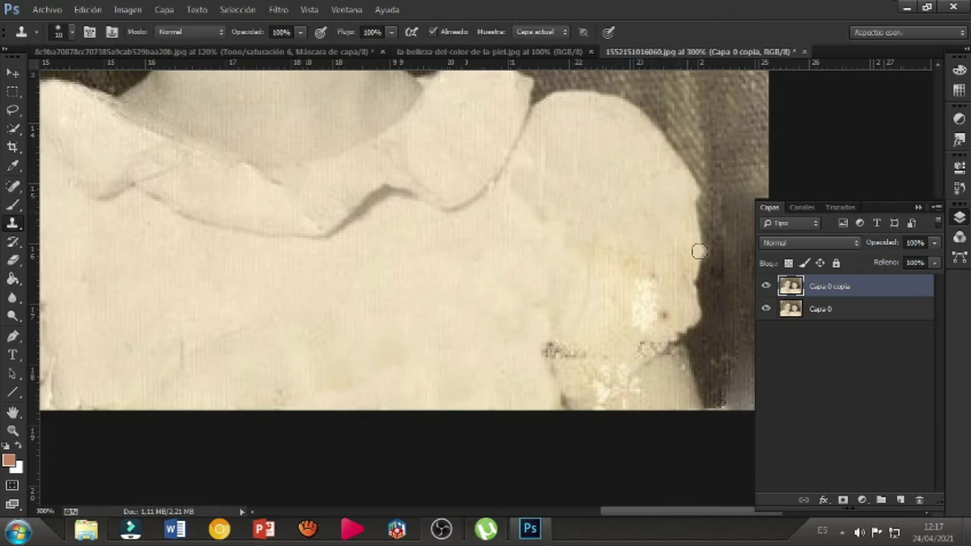
scroll(697, 251, down, 2)
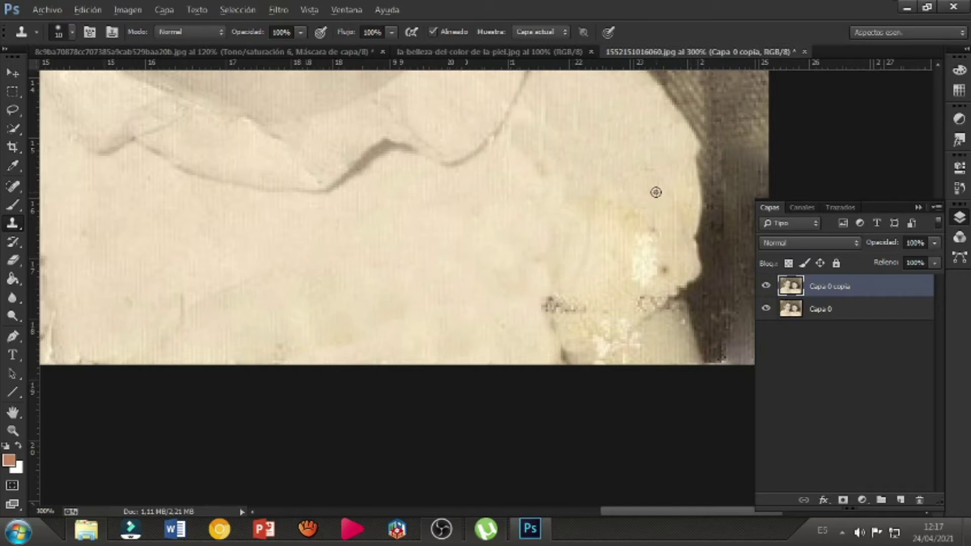
mouse_move(605, 190)
mouse_down()
mouse_move(592, 211)
mouse_move(591, 198)
mouse_move(587, 206)
mouse_move(629, 226)
mouse_move(653, 218)
mouse_move(632, 268)
mouse_up()
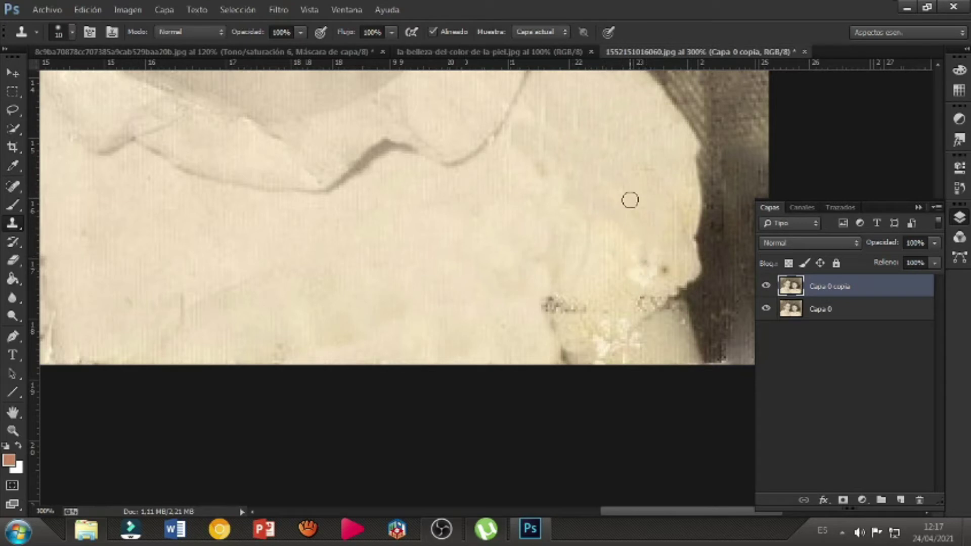
mouse_move(632, 224)
mouse_down()
mouse_move(645, 264)
mouse_move(666, 272)
mouse_move(640, 303)
mouse_move(666, 276)
mouse_up()
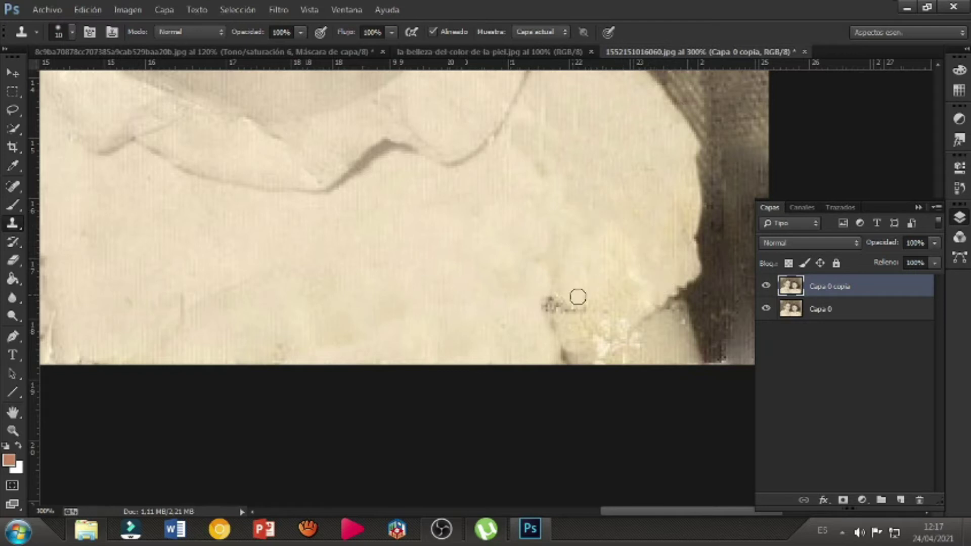
Clone away the dark specks and white marks along the sleeve's hem and touch up the faint line on the dress front
mouse_move(568, 290)
mouse_down()
mouse_move(561, 308)
mouse_move(581, 321)
mouse_move(578, 331)
mouse_move(602, 296)
mouse_move(592, 294)
mouse_move(630, 273)
mouse_move(646, 250)
mouse_move(632, 216)
mouse_up()
scroll(606, 276, down, 3)
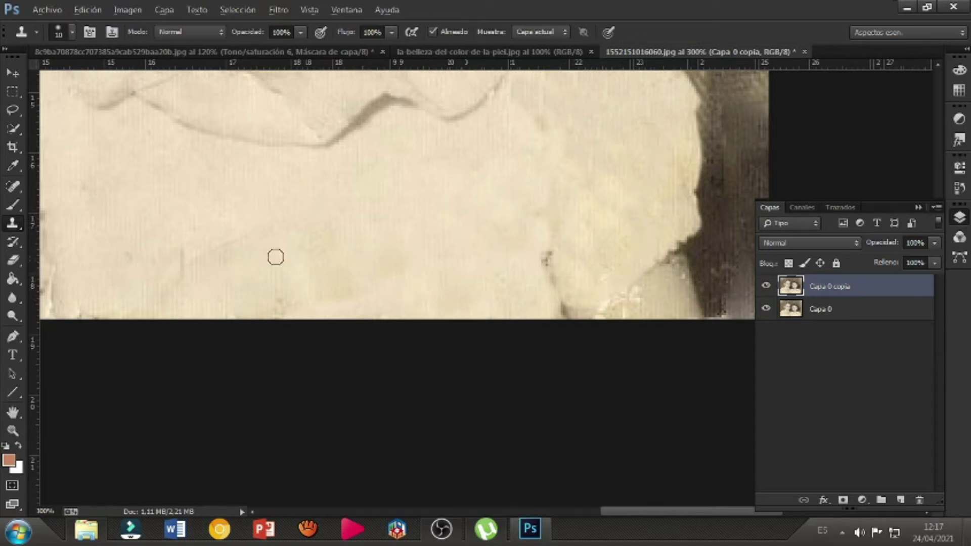
mouse_move(212, 249)
mouse_down()
mouse_move(177, 260)
mouse_move(128, 256)
mouse_move(212, 238)
mouse_up()
Clone clean knit texture over the green marks on the front of the boy's sweater
drag(653, 510, 474, 478)
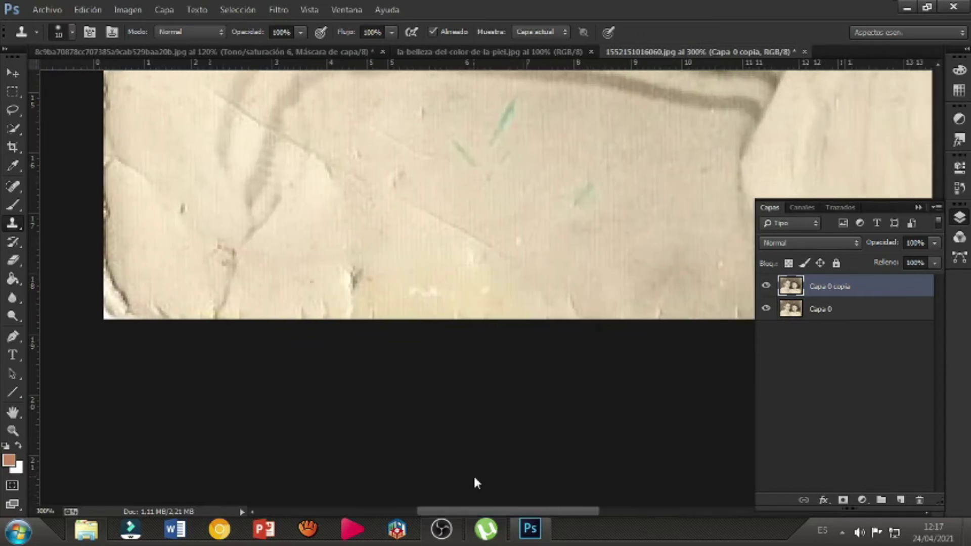
mouse_move(512, 94)
mouse_down()
mouse_move(494, 155)
mouse_move(512, 144)
mouse_move(468, 163)
mouse_move(457, 148)
mouse_move(463, 109)
mouse_move(440, 95)
mouse_move(425, 120)
mouse_up()
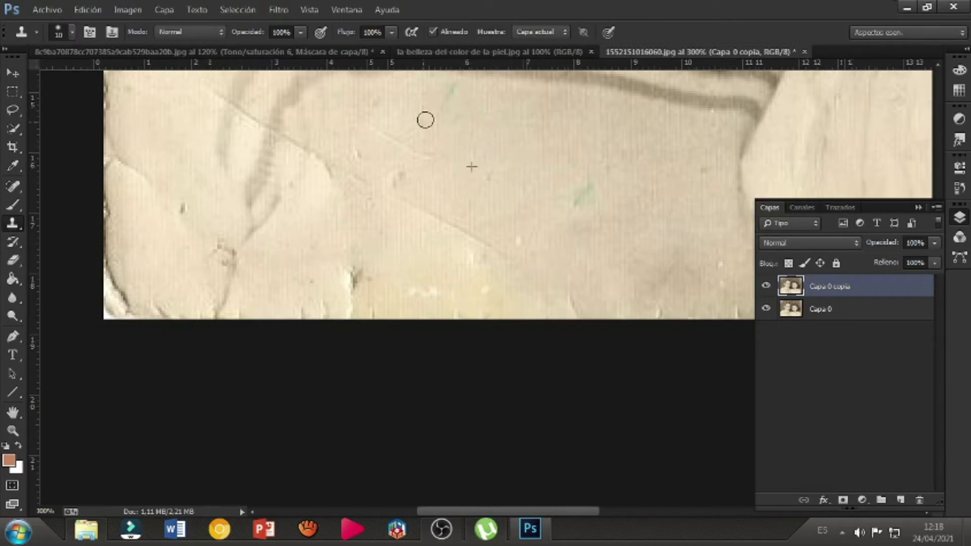
mouse_move(577, 179)
mouse_down()
mouse_move(570, 207)
mouse_move(589, 184)
mouse_up()
mouse_move(466, 92)
mouse_down()
mouse_move(444, 98)
mouse_move(453, 91)
mouse_move(418, 124)
mouse_move(471, 151)
mouse_move(451, 110)
mouse_up()
Clone away the diagonal creases on the boy's sweater and the whitish and yellow marks near its lower edge
mouse_move(507, 250)
mouse_down()
mouse_move(457, 230)
mouse_move(440, 199)
mouse_move(414, 202)
mouse_move(450, 224)
mouse_move(479, 264)
mouse_move(520, 241)
mouse_move(496, 290)
mouse_move(517, 304)
mouse_move(567, 305)
mouse_move(574, 293)
mouse_move(613, 310)
mouse_move(636, 282)
mouse_move(468, 146)
mouse_move(434, 154)
mouse_move(390, 136)
mouse_move(373, 142)
mouse_up()
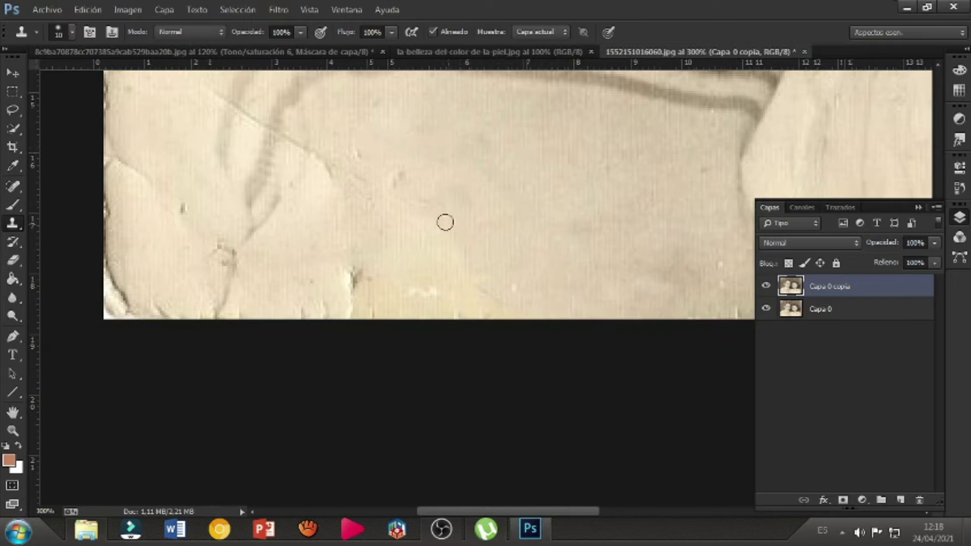
mouse_move(373, 275)
mouse_down()
mouse_move(353, 288)
mouse_move(466, 291)
mouse_move(504, 279)
mouse_up()
scroll(416, 241, up, 3)
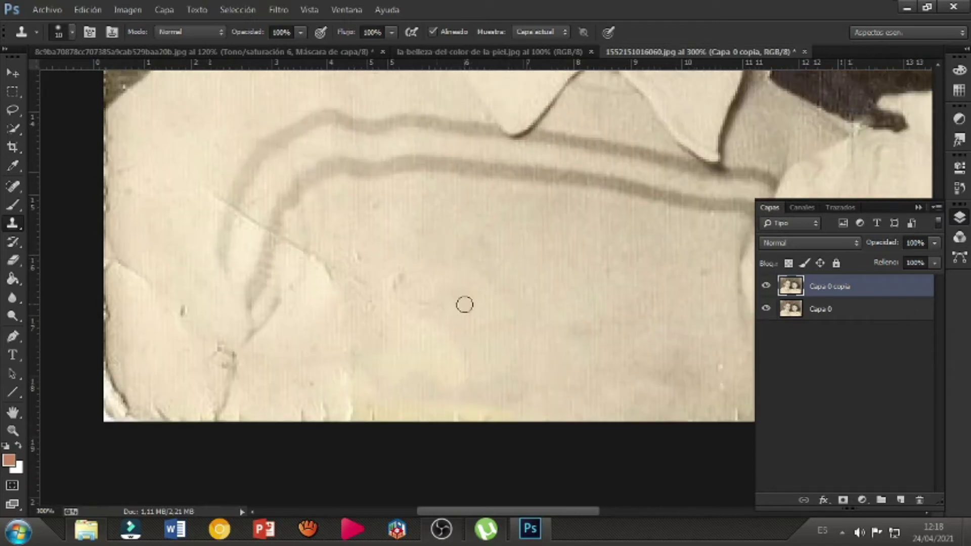
mouse_move(399, 278)
mouse_down()
mouse_move(385, 291)
mouse_move(388, 278)
mouse_move(348, 268)
mouse_move(334, 284)
mouse_move(327, 262)
mouse_move(289, 242)
mouse_move(305, 234)
mouse_move(260, 225)
mouse_move(250, 208)
mouse_move(245, 220)
mouse_move(261, 224)
mouse_move(217, 205)
mouse_up()
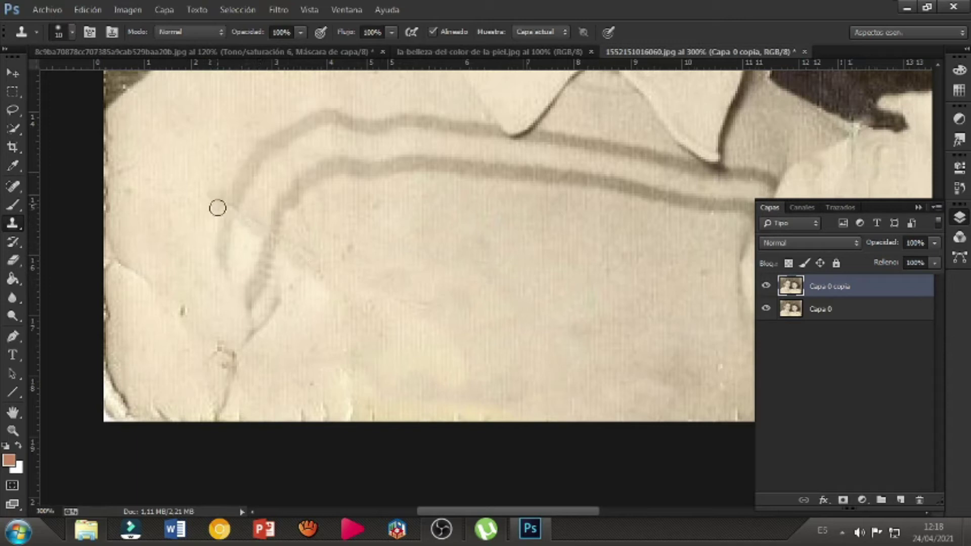
scroll(257, 356, down, 2)
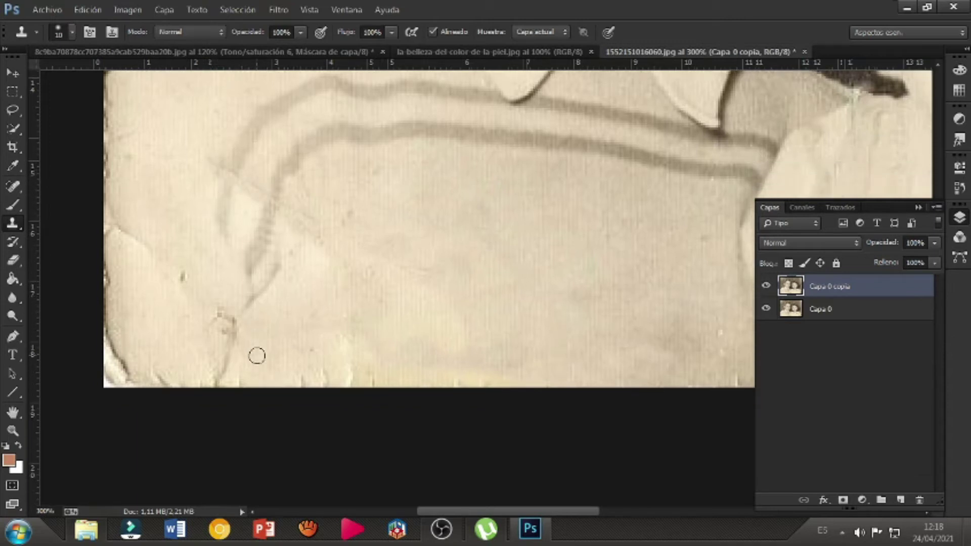
Heal the crease below the sweater's sleeve stripes, the cracked outer edge of the photo and the tears along the lower edge
click(14, 186)
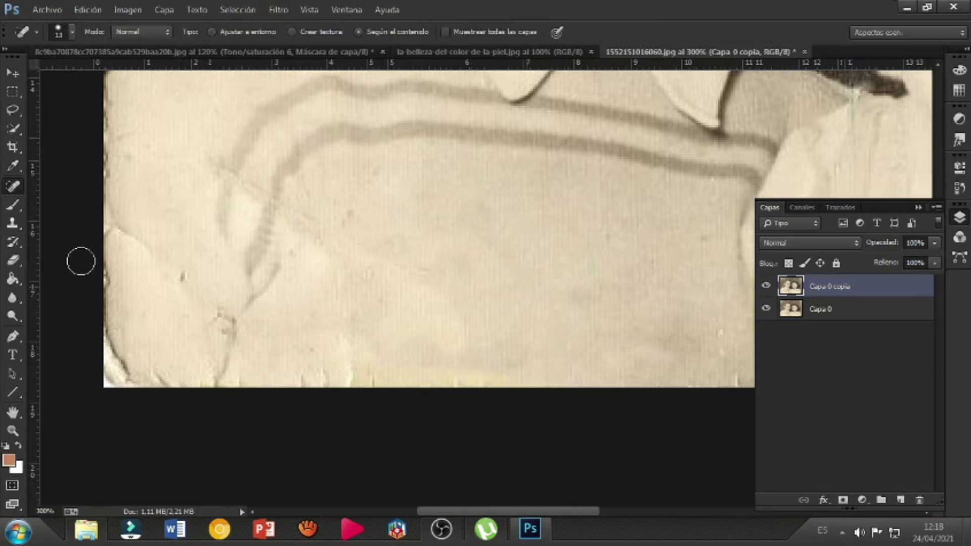
click(232, 322)
mouse_move(225, 323)
mouse_down()
mouse_move(239, 342)
mouse_move(228, 346)
mouse_move(282, 268)
mouse_up()
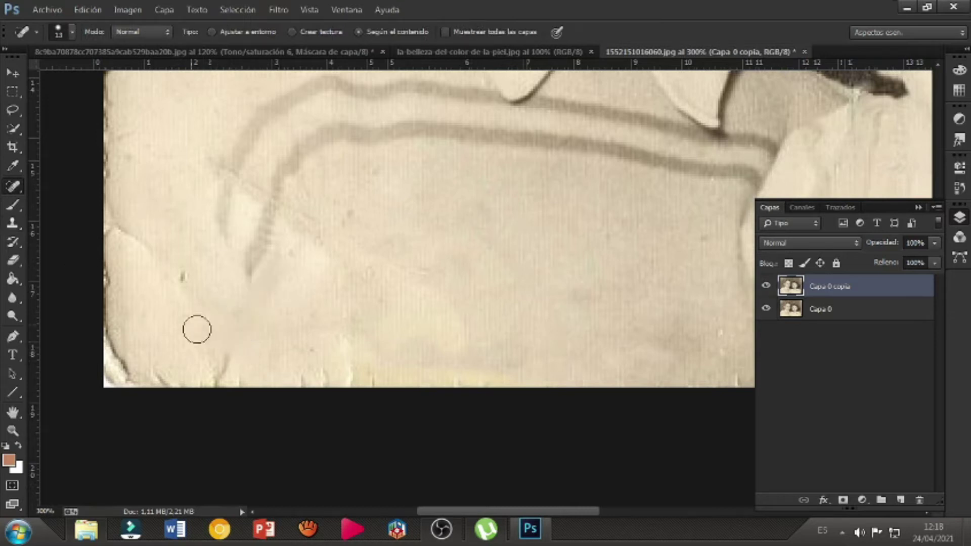
mouse_move(147, 254)
mouse_down()
mouse_move(127, 228)
mouse_move(106, 227)
mouse_move(109, 81)
mouse_up()
mouse_move(105, 268)
mouse_down()
mouse_move(108, 379)
mouse_move(163, 390)
mouse_move(367, 380)
mouse_up()
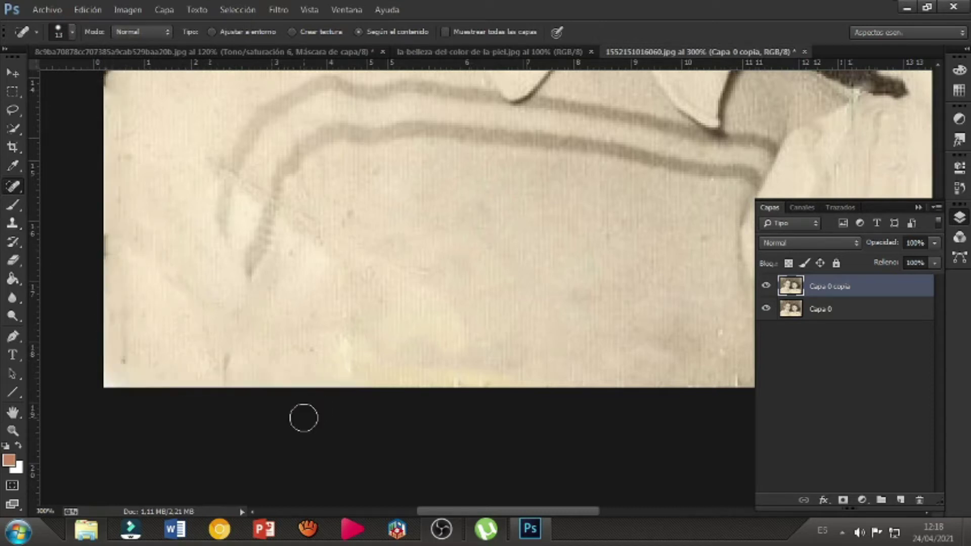
click(223, 365)
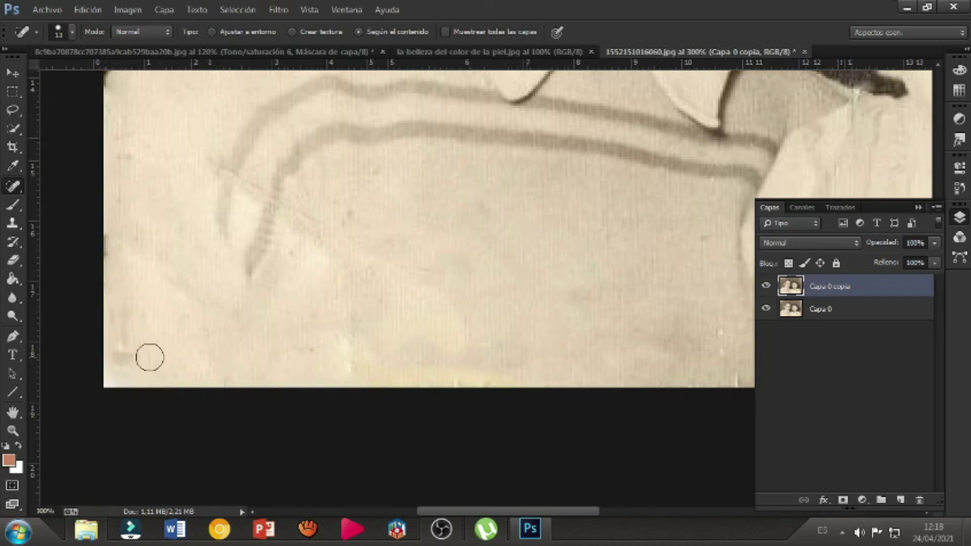
mouse_move(351, 350)
mouse_down()
mouse_move(348, 360)
mouse_move(369, 364)
mouse_up()
Fit the whole photo in view and compare the restored layer with the original by toggling its visibility
scroll(367, 300, up, 10)
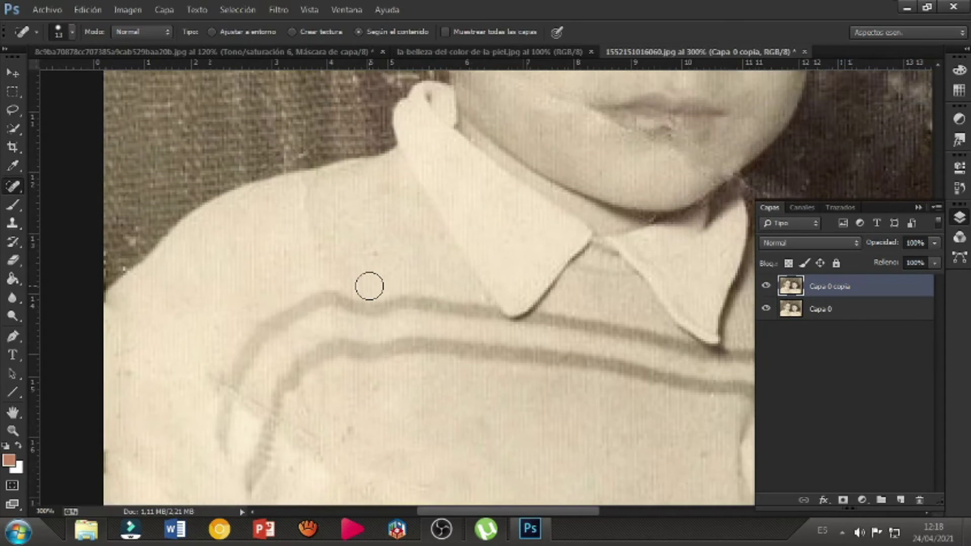
click(13, 430)
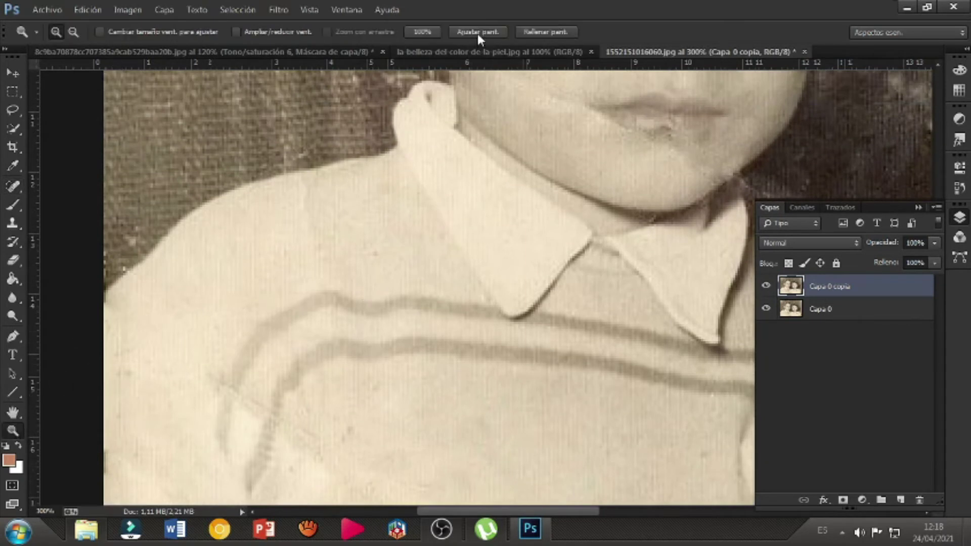
click(478, 32)
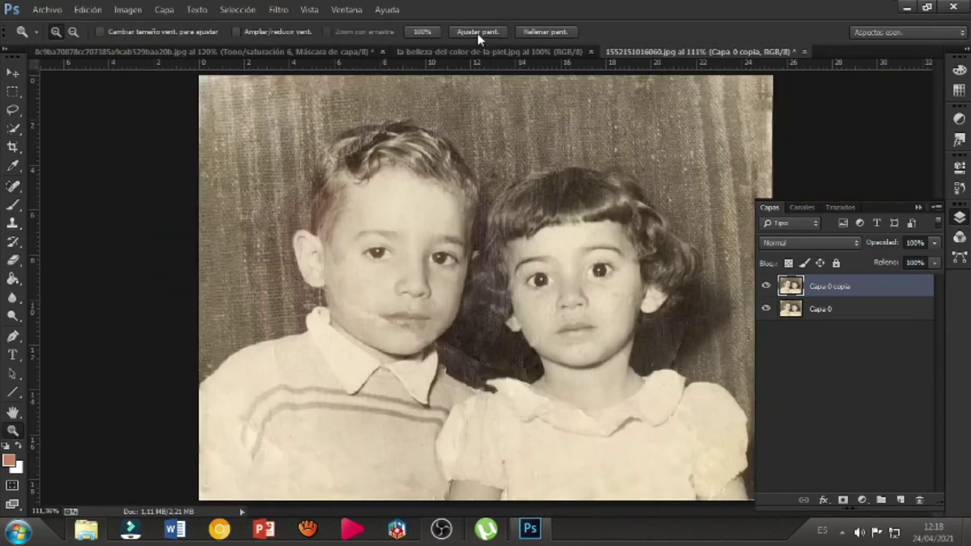
click(767, 286)
click(766, 287)
click(766, 286)
click(766, 286)
Heal the leftover line beside the girl's neck, the mark on the backdrop above her and the trace in the boy's hair
click(14, 187)
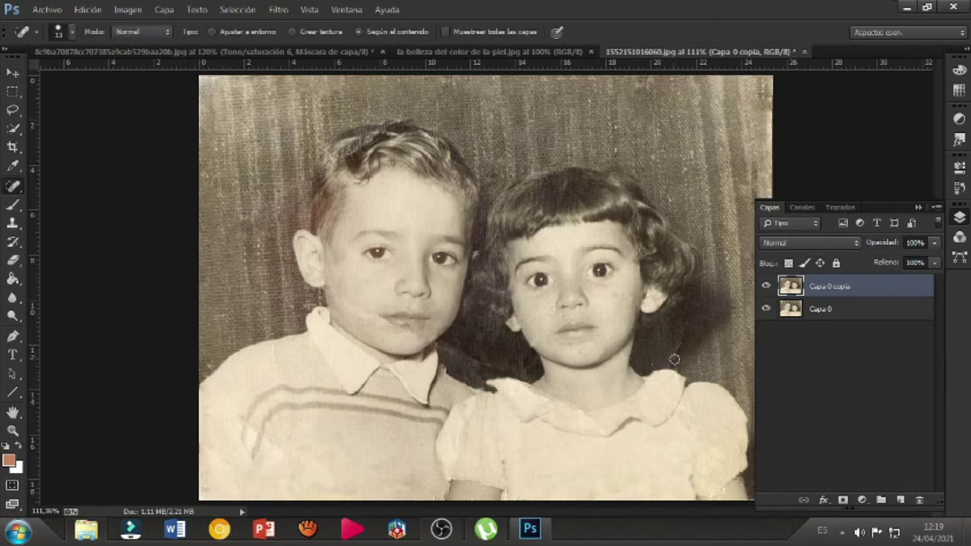
drag(684, 339, 688, 332)
drag(691, 151, 691, 156)
drag(350, 152, 372, 137)
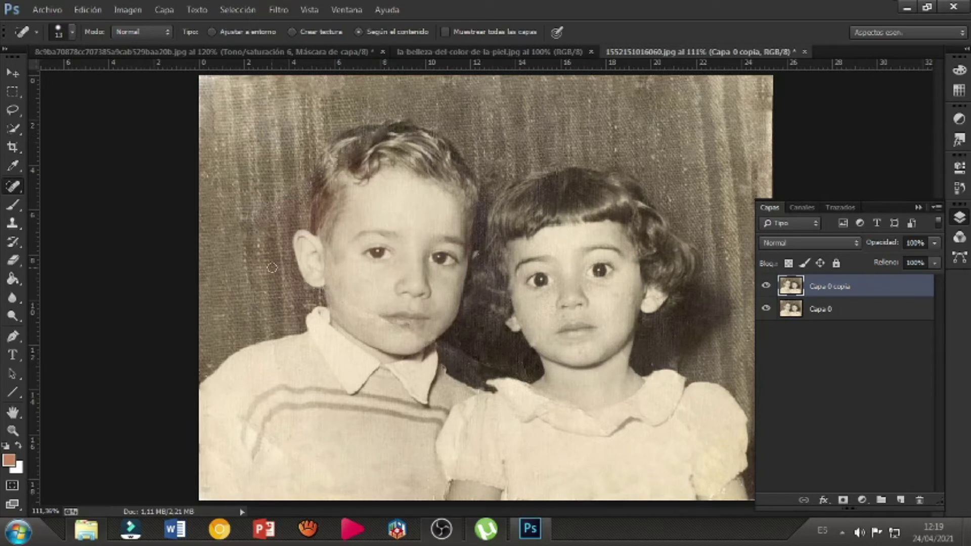
Clone dark background over the diagonal crease running from the boy's chin to the girl's shoulder
click(12, 430)
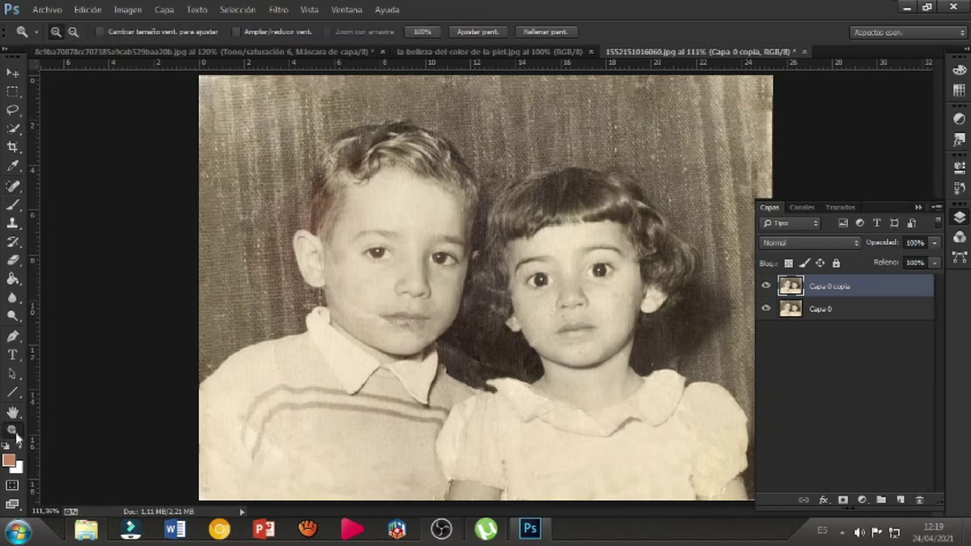
click(467, 352)
click(449, 352)
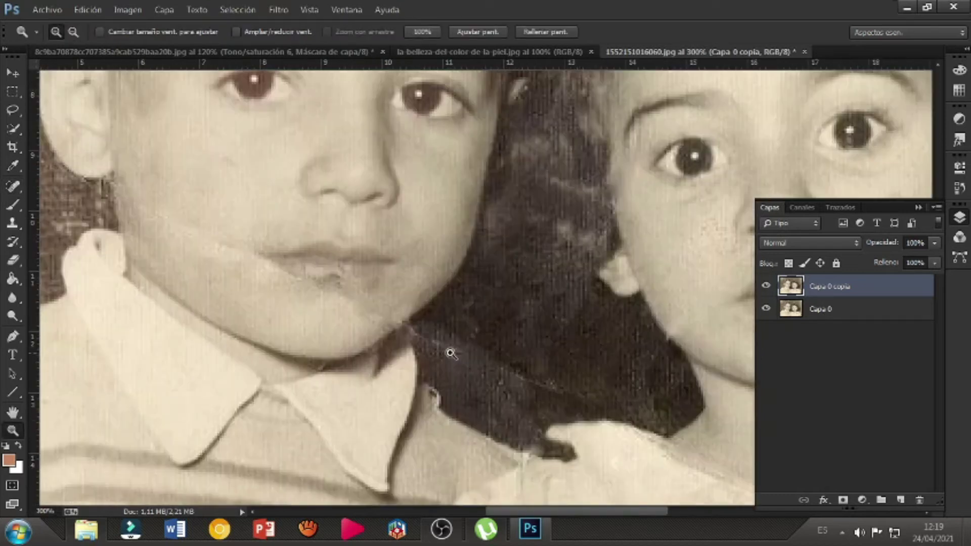
click(13, 223)
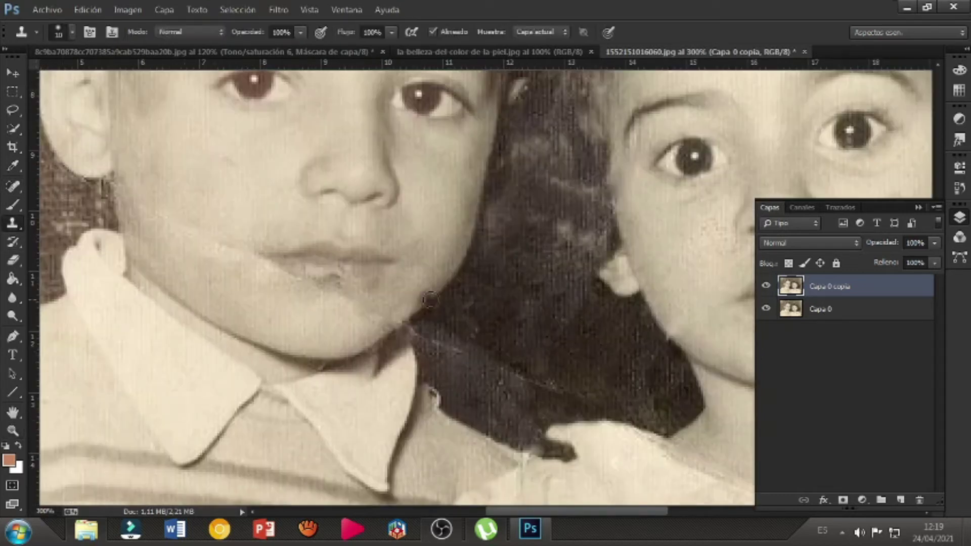
alt+click(494, 321)
mouse_move(475, 354)
mouse_down()
mouse_move(547, 386)
mouse_move(440, 346)
mouse_move(466, 345)
mouse_move(433, 343)
mouse_move(474, 339)
mouse_move(463, 331)
mouse_move(444, 339)
mouse_move(420, 328)
mouse_move(478, 321)
mouse_move(433, 340)
mouse_move(456, 367)
mouse_move(427, 345)
mouse_move(436, 379)
mouse_move(496, 387)
mouse_move(484, 391)
mouse_move(537, 384)
mouse_move(560, 342)
mouse_move(528, 361)
mouse_up()
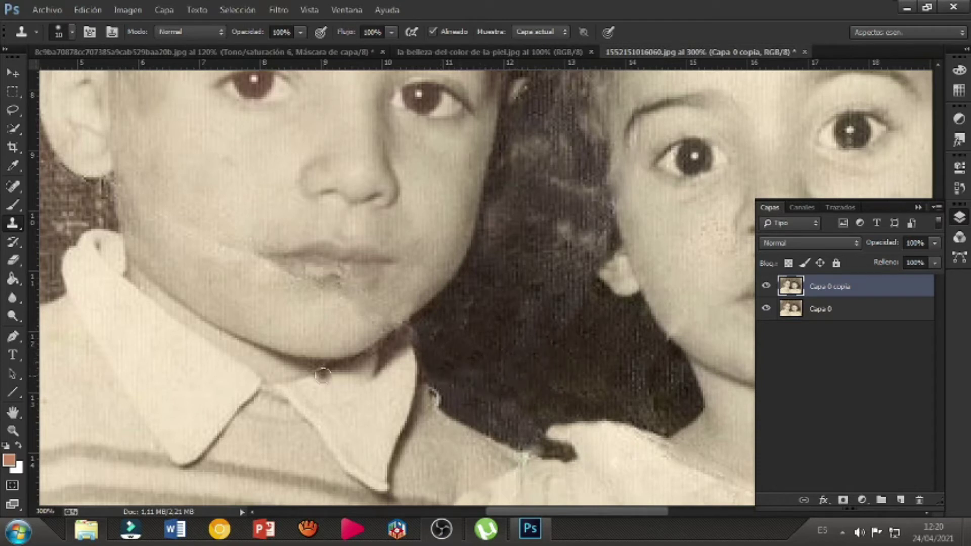
Clone clean skin over the crease across the boy's cheek and lower lip, and retouch the shadow below his chin
scroll(190, 302, up, 1)
scroll(189, 302, up, 1)
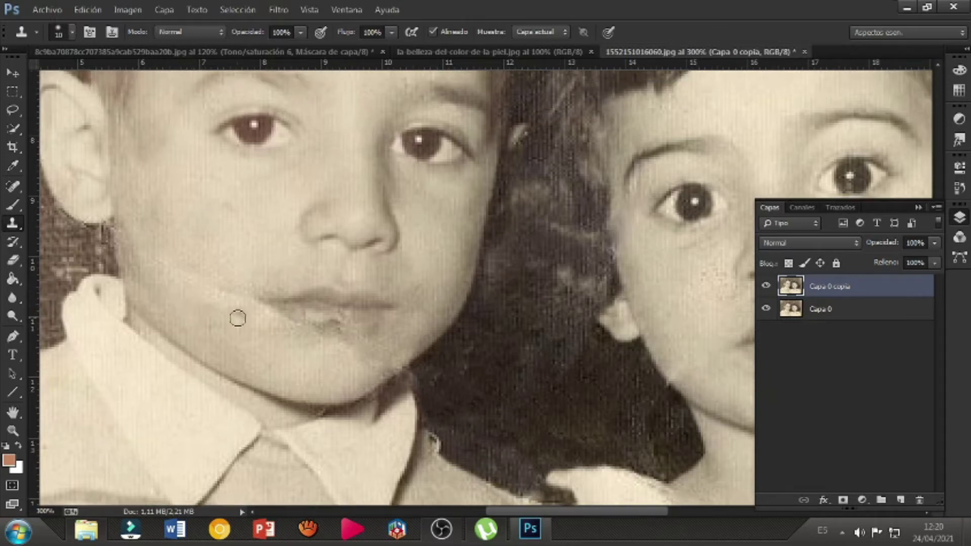
drag(244, 301, 178, 269)
alt+click(243, 271)
mouse_move(246, 295)
mouse_down()
mouse_move(178, 262)
mouse_move(200, 257)
mouse_move(160, 260)
mouse_up()
drag(307, 329, 303, 368)
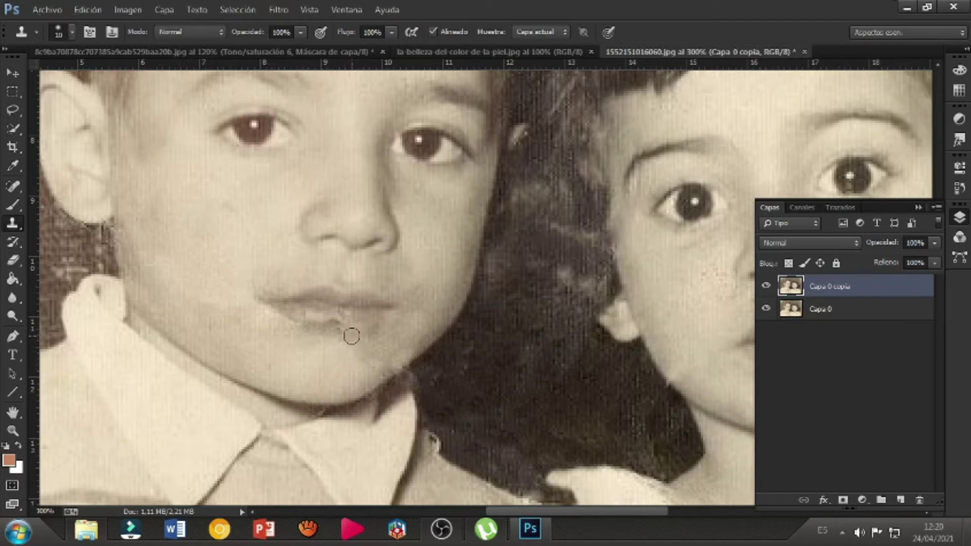
drag(348, 411, 365, 404)
Inspect the boy's face, hair and the backdrop, and hide the restored layer to compare the full photo with the original
scroll(365, 404, up, 10)
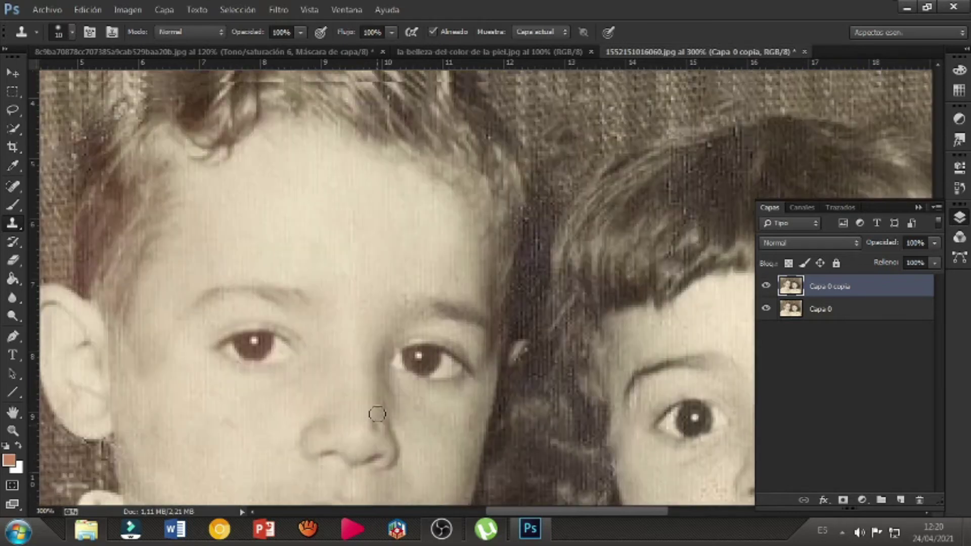
scroll(377, 415, up, 5)
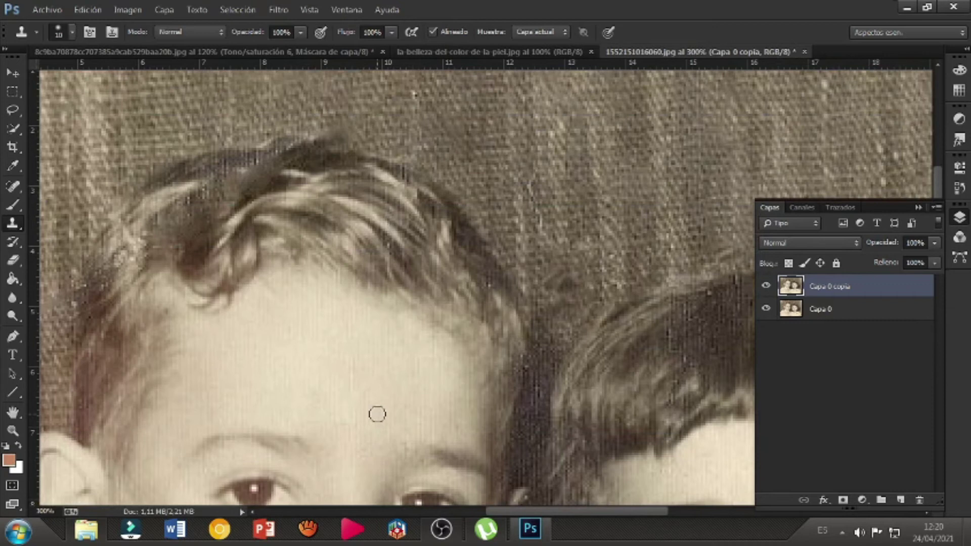
scroll(377, 414, up, 4)
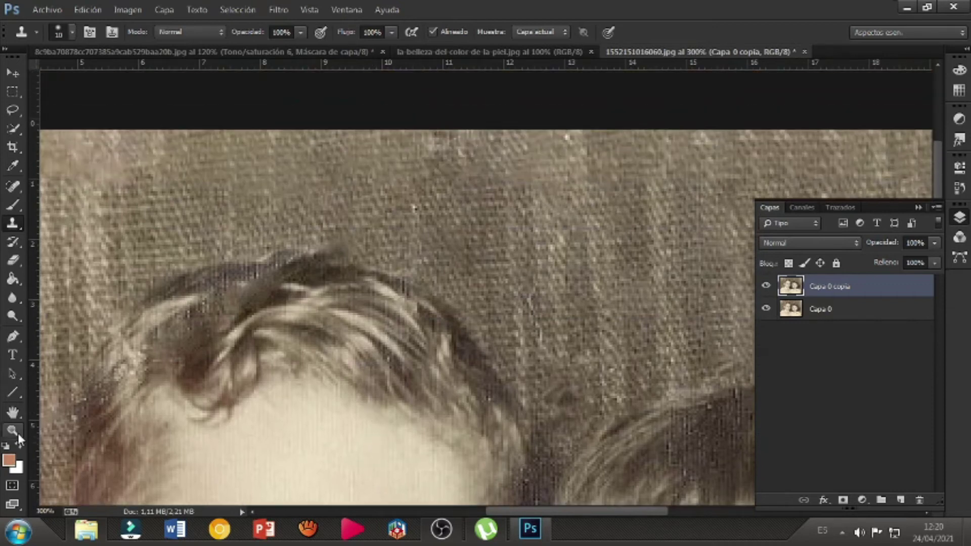
click(15, 432)
click(480, 31)
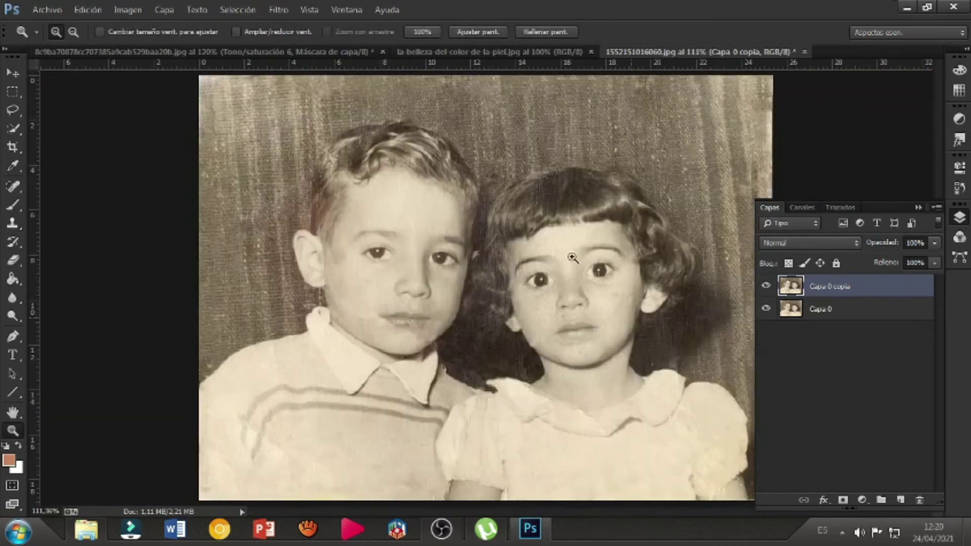
click(766, 288)
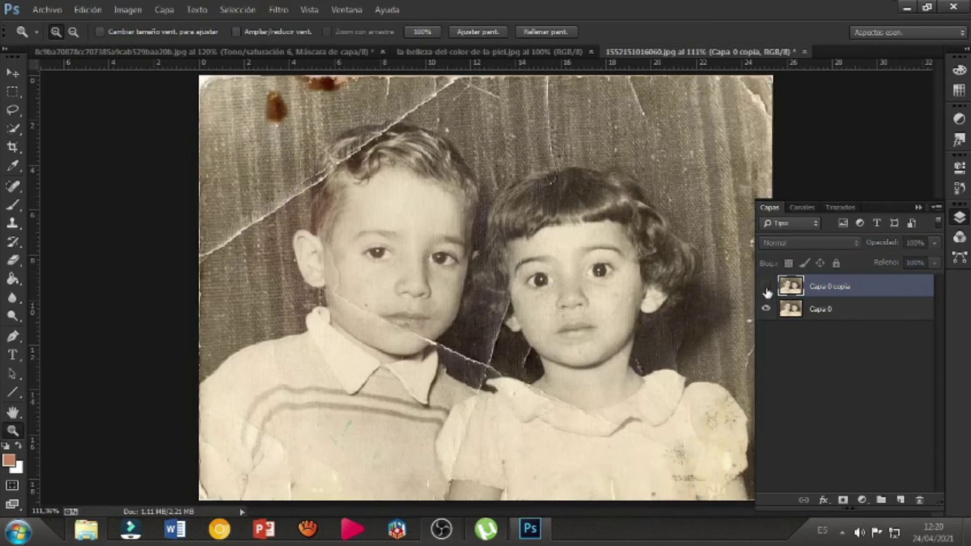
Show the restored layer again and add a Hue/Saturation adjustment with Colorize enabled, clipped to that layer
click(766, 286)
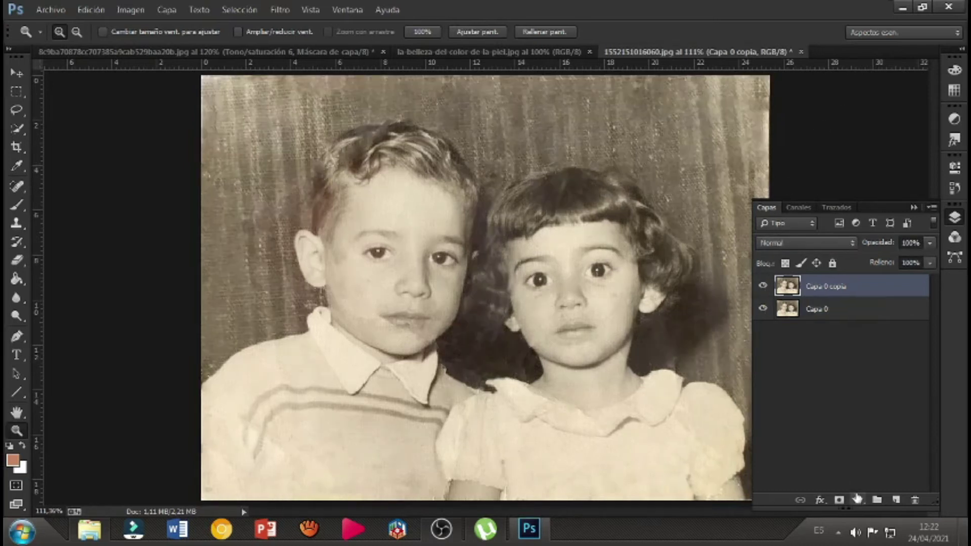
click(857, 500)
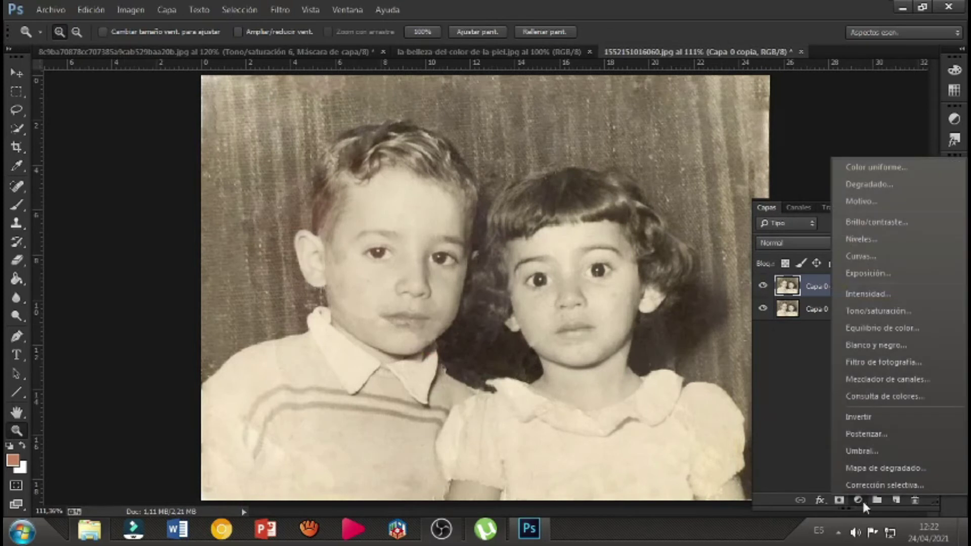
click(869, 312)
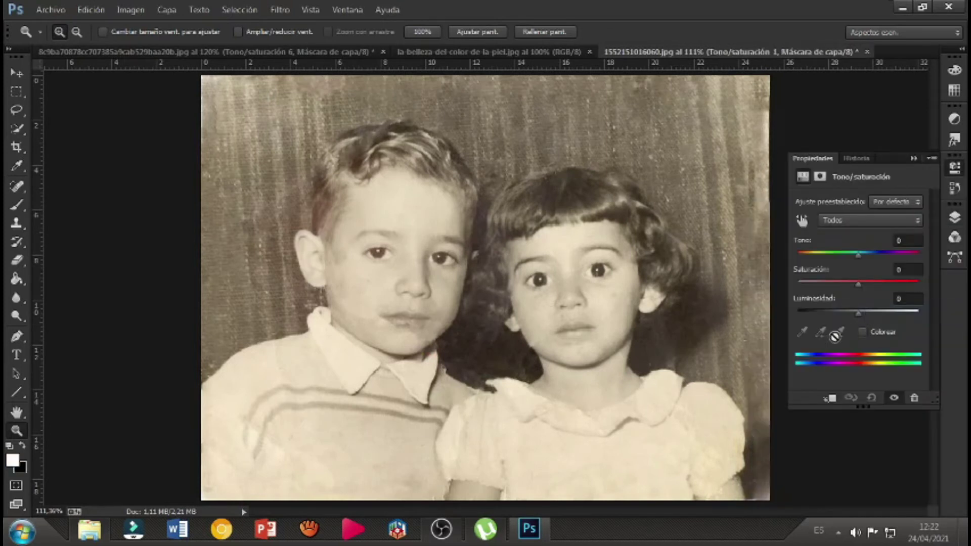
click(862, 331)
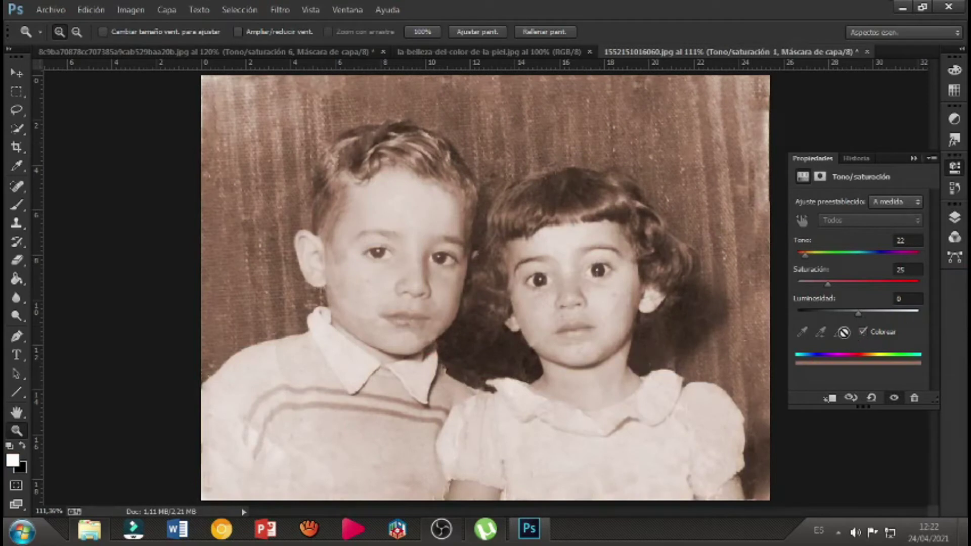
click(831, 400)
drag(820, 285, 821, 285)
click(951, 221)
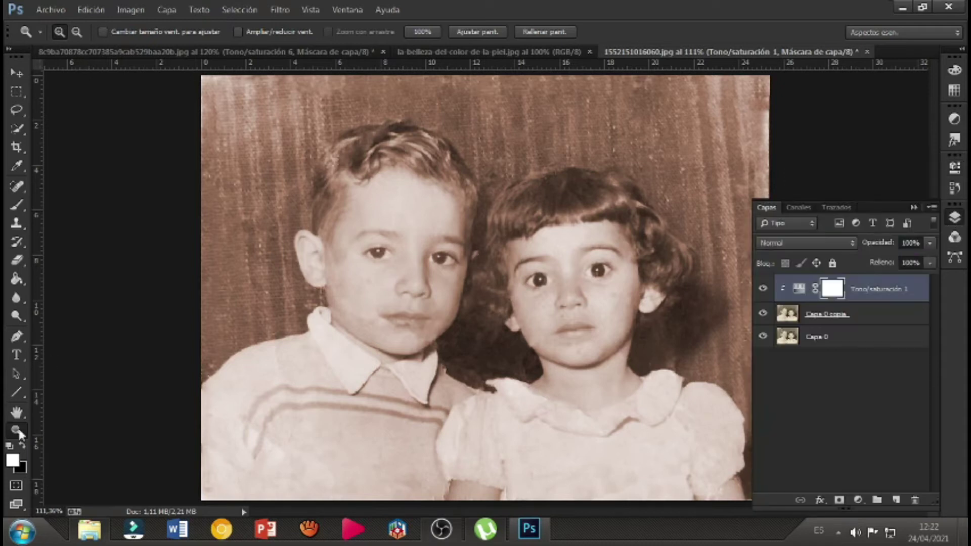
Fill the Hue/Saturation layer mask with black to hide the tint across the whole photo
click(22, 446)
click(18, 280)
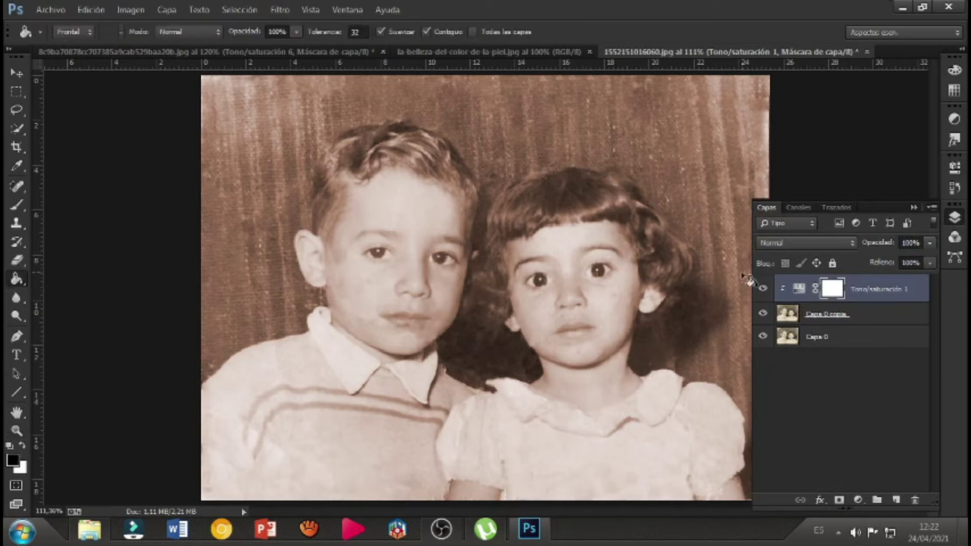
click(539, 286)
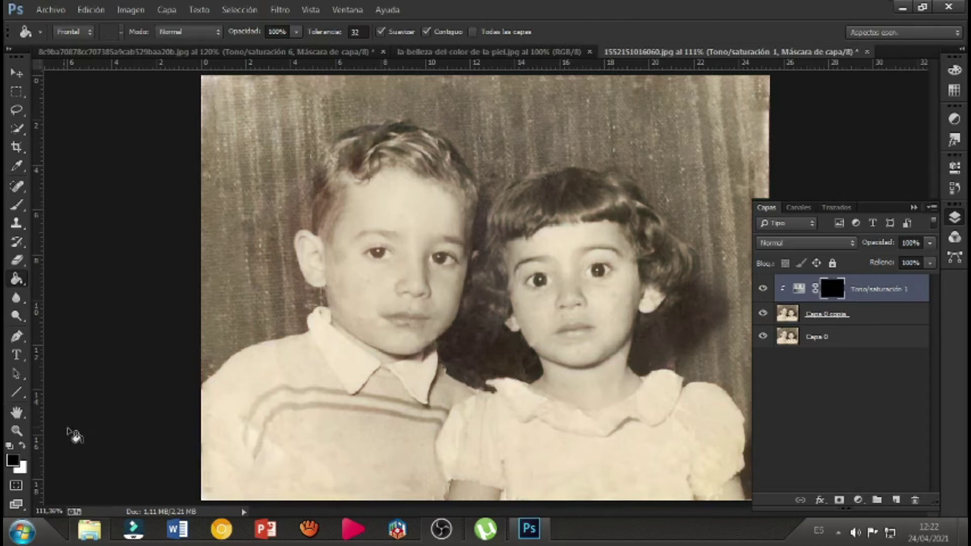
Paint white on the mask with a 15 px hard brush over the boy's ear, near cheek and chin to reveal the skin tint
click(17, 430)
click(387, 277)
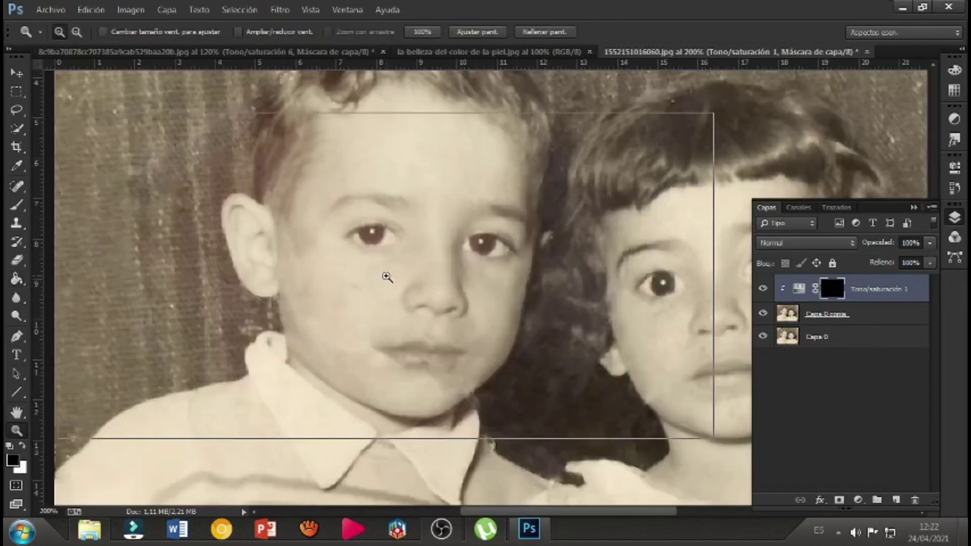
click(387, 277)
click(17, 205)
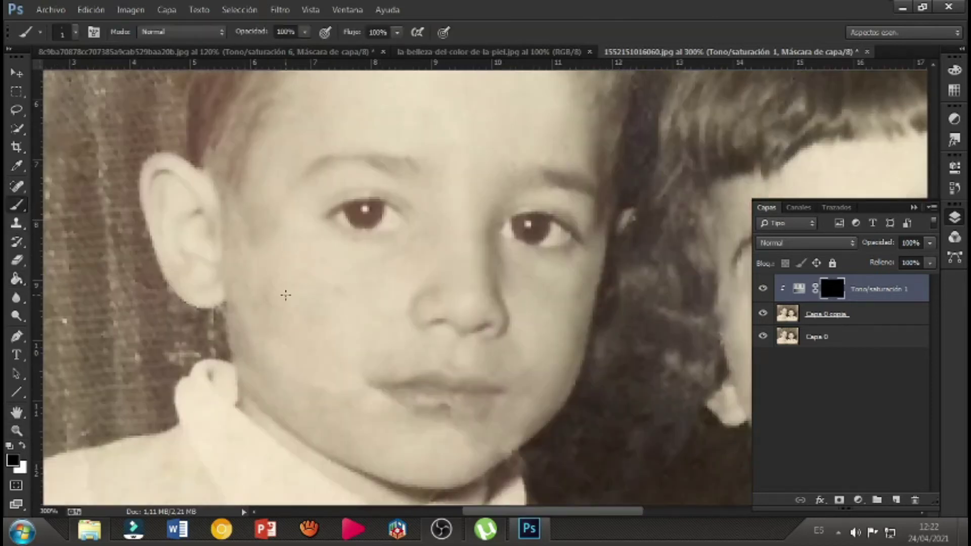
right_click(286, 295)
drag(363, 332, 369, 331)
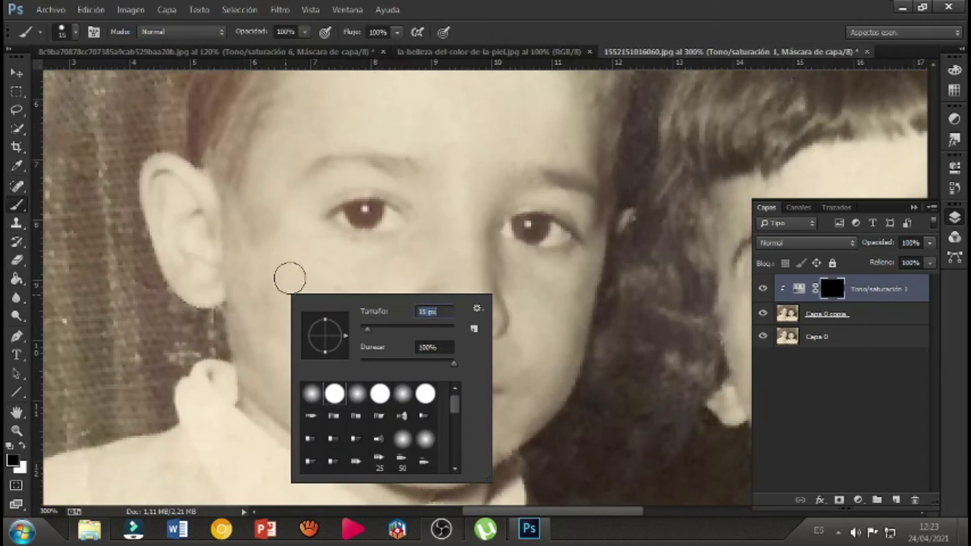
click(288, 275)
click(22, 445)
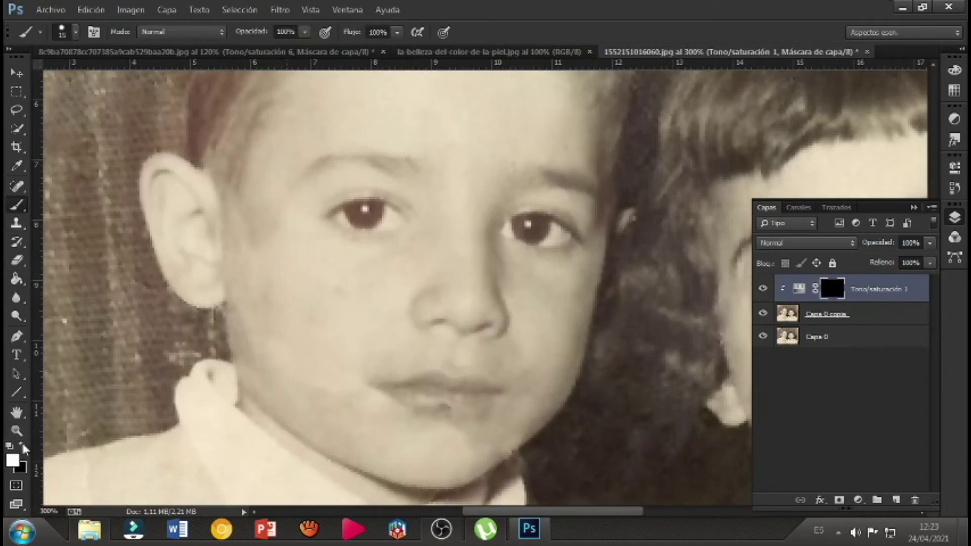
mouse_move(310, 340)
mouse_down()
mouse_move(301, 295)
mouse_move(271, 352)
mouse_move(265, 298)
mouse_move(311, 331)
mouse_move(305, 354)
mouse_move(349, 317)
mouse_move(262, 259)
mouse_move(302, 289)
mouse_move(187, 282)
mouse_move(157, 175)
mouse_move(192, 185)
mouse_move(206, 247)
mouse_move(197, 259)
mouse_move(198, 225)
mouse_move(261, 266)
mouse_move(269, 222)
mouse_move(230, 205)
mouse_up()
mouse_move(231, 209)
mouse_down()
mouse_move(261, 187)
mouse_move(267, 218)
mouse_move(283, 220)
mouse_move(335, 272)
mouse_move(375, 276)
mouse_move(317, 238)
mouse_move(367, 255)
mouse_move(419, 244)
mouse_move(358, 320)
mouse_move(400, 304)
mouse_move(351, 340)
mouse_move(316, 353)
mouse_move(269, 339)
mouse_move(241, 313)
mouse_move(263, 384)
mouse_move(251, 369)
mouse_move(360, 450)
mouse_move(420, 471)
mouse_move(441, 473)
mouse_move(469, 457)
mouse_move(359, 422)
mouse_move(285, 363)
mouse_move(290, 376)
mouse_move(341, 372)
mouse_move(361, 400)
mouse_move(447, 434)
mouse_move(476, 440)
mouse_move(513, 423)
mouse_move(494, 447)
mouse_move(468, 454)
mouse_move(458, 425)
mouse_up()
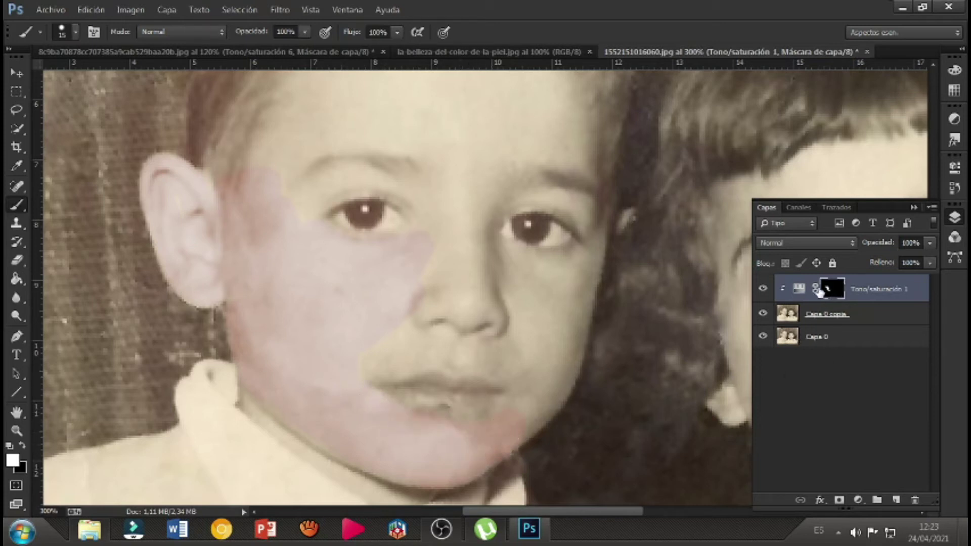
Increase the saturation of the colorizing adjustment to give the boy's skin a warmer tint
double_click(798, 288)
drag(827, 286, 849, 282)
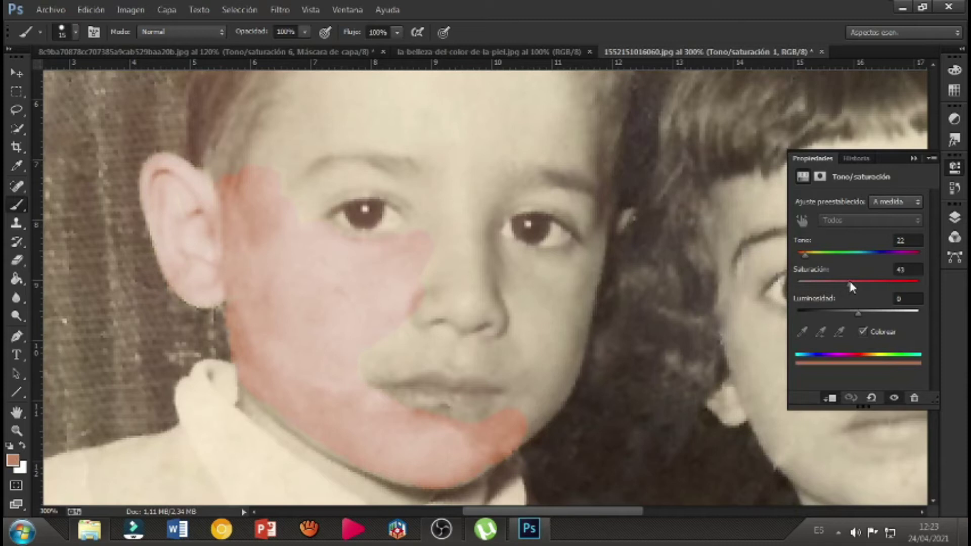
mouse_move(857, 311)
mouse_down()
mouse_move(848, 311)
mouse_move(858, 311)
mouse_up()
drag(846, 283, 843, 284)
mouse_move(830, 287)
mouse_down()
mouse_move(849, 287)
mouse_move(859, 313)
mouse_up()
click(954, 218)
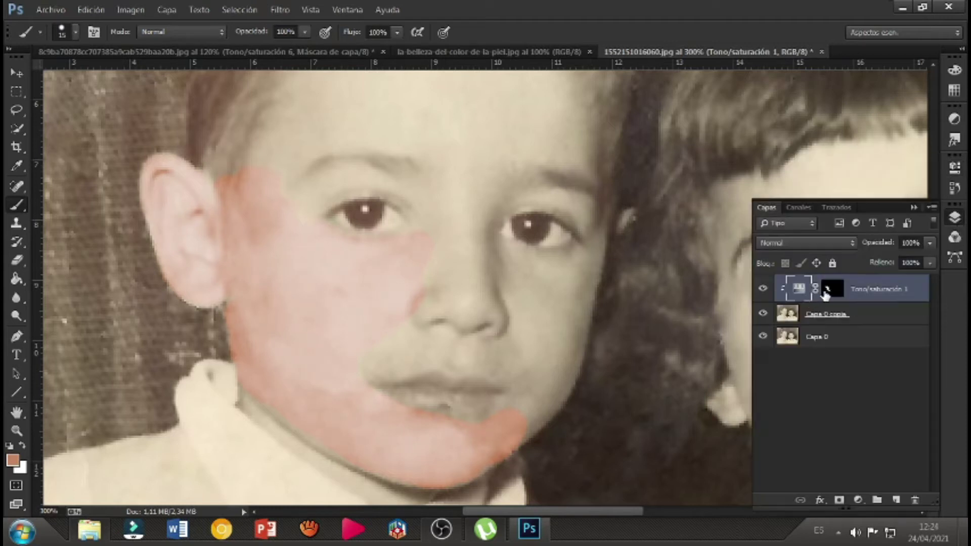
Paint the skin tint on the mask over the boy's nose, far cheek and the area around his lips
click(826, 295)
mouse_move(429, 286)
mouse_down()
mouse_move(422, 312)
mouse_move(497, 308)
mouse_move(447, 279)
mouse_move(452, 233)
mouse_move(446, 268)
mouse_move(468, 233)
mouse_move(476, 276)
mouse_move(491, 249)
mouse_move(580, 262)
mouse_move(560, 384)
mouse_move(536, 414)
mouse_move(510, 413)
mouse_move(502, 374)
mouse_move(444, 348)
mouse_move(361, 368)
mouse_move(456, 355)
mouse_move(441, 336)
mouse_move(393, 336)
mouse_up()
mouse_move(528, 332)
mouse_down()
mouse_move(489, 350)
mouse_move(536, 381)
mouse_move(516, 294)
mouse_move(502, 278)
mouse_move(551, 291)
mouse_move(543, 361)
mouse_move(564, 301)
mouse_move(536, 366)
mouse_move(494, 385)
mouse_move(481, 372)
mouse_move(496, 394)
mouse_up()
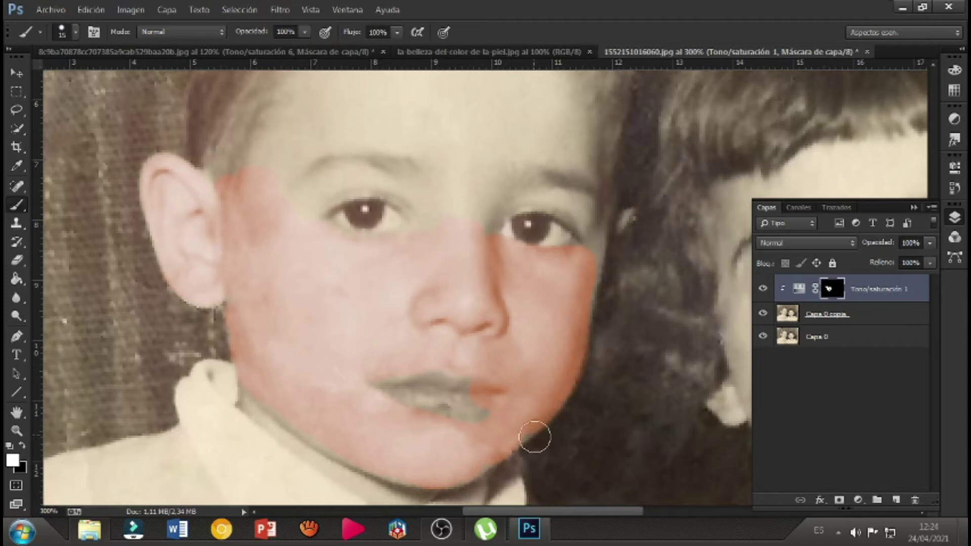
mouse_move(529, 430)
mouse_down()
mouse_move(531, 370)
mouse_move(483, 354)
mouse_move(462, 337)
mouse_move(473, 329)
mouse_move(432, 345)
mouse_move(503, 359)
mouse_move(514, 333)
mouse_move(513, 320)
mouse_move(500, 344)
mouse_move(515, 295)
mouse_move(510, 278)
mouse_move(561, 284)
mouse_move(542, 365)
mouse_move(554, 317)
mouse_move(506, 291)
mouse_move(499, 298)
mouse_move(525, 425)
mouse_move(464, 466)
mouse_move(474, 463)
mouse_move(462, 453)
mouse_move(496, 422)
mouse_move(465, 431)
mouse_move(505, 422)
mouse_move(433, 426)
mouse_up()
Extend the skin tint over the boy's forehead, temples and the bridge of his nose
scroll(263, 283, up, 3)
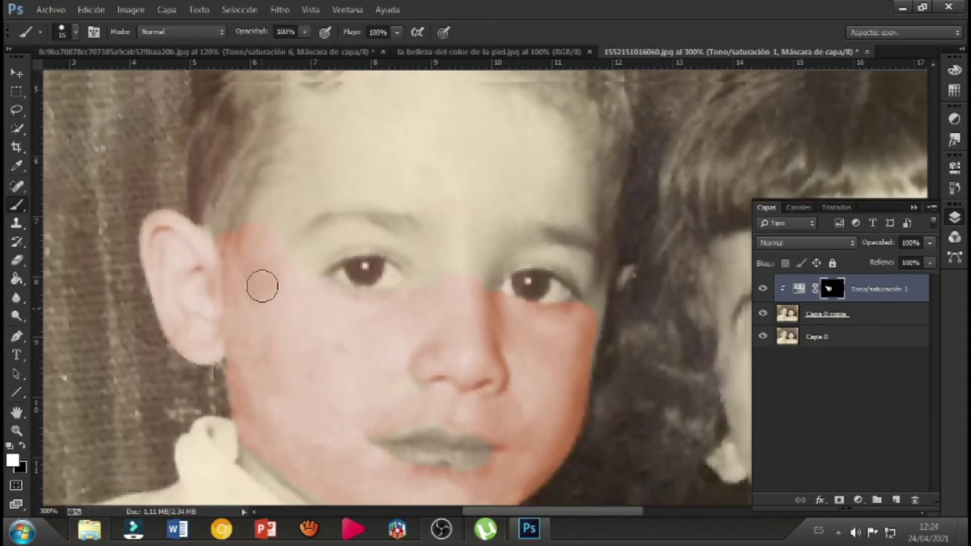
mouse_move(481, 284)
mouse_down()
mouse_move(459, 311)
mouse_move(434, 249)
mouse_move(384, 229)
mouse_move(310, 230)
mouse_move(265, 262)
mouse_move(301, 206)
mouse_move(311, 172)
mouse_move(299, 150)
mouse_move(315, 138)
mouse_move(306, 128)
mouse_move(352, 121)
mouse_move(365, 106)
mouse_move(384, 112)
mouse_move(357, 171)
mouse_move(433, 146)
mouse_move(354, 175)
mouse_move(324, 210)
mouse_move(492, 222)
mouse_move(379, 190)
mouse_move(471, 172)
mouse_move(476, 154)
mouse_move(406, 130)
mouse_move(441, 122)
mouse_move(397, 100)
mouse_move(463, 112)
mouse_move(543, 153)
mouse_move(576, 200)
mouse_move(585, 249)
mouse_move(499, 237)
mouse_move(465, 247)
mouse_move(553, 225)
mouse_move(548, 186)
mouse_move(449, 193)
mouse_move(545, 211)
mouse_move(515, 217)
mouse_move(538, 222)
mouse_move(585, 200)
mouse_up()
scroll(444, 263, down, 2)
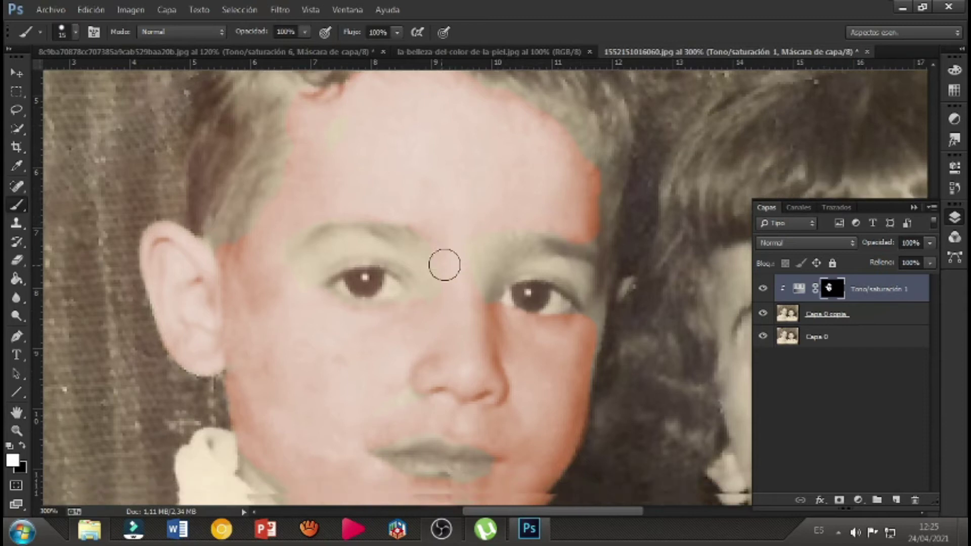
mouse_move(477, 282)
mouse_down()
mouse_move(492, 263)
mouse_move(491, 213)
mouse_move(484, 223)
mouse_move(381, 231)
mouse_move(376, 277)
mouse_up()
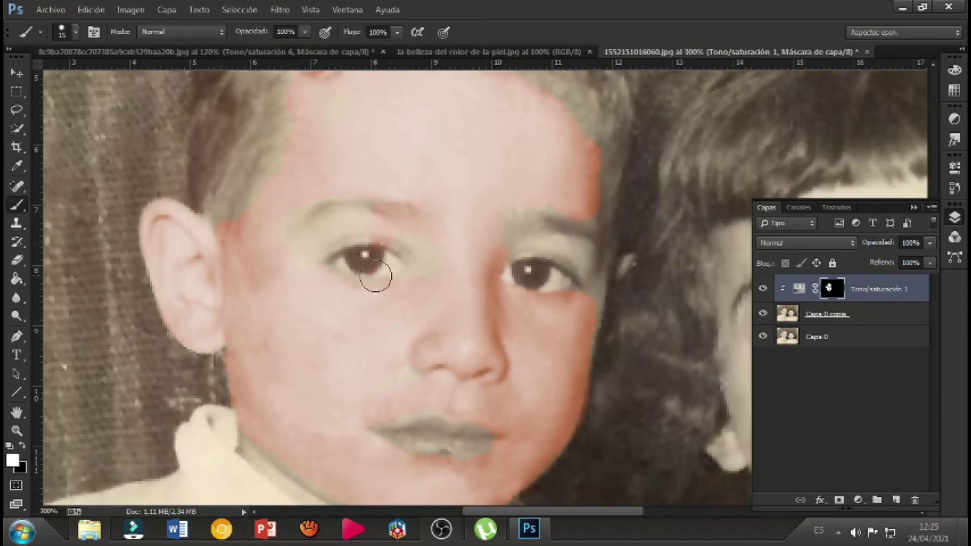
Tint the boy's eyelids, the skin around his eyebrows and the far edge of his face with a 9 px brush
right_click(448, 324)
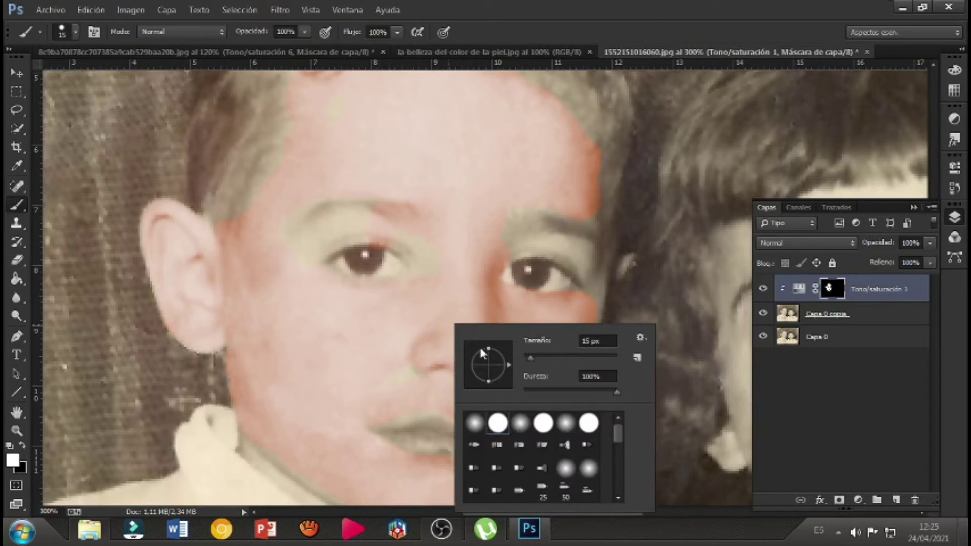
click(527, 357)
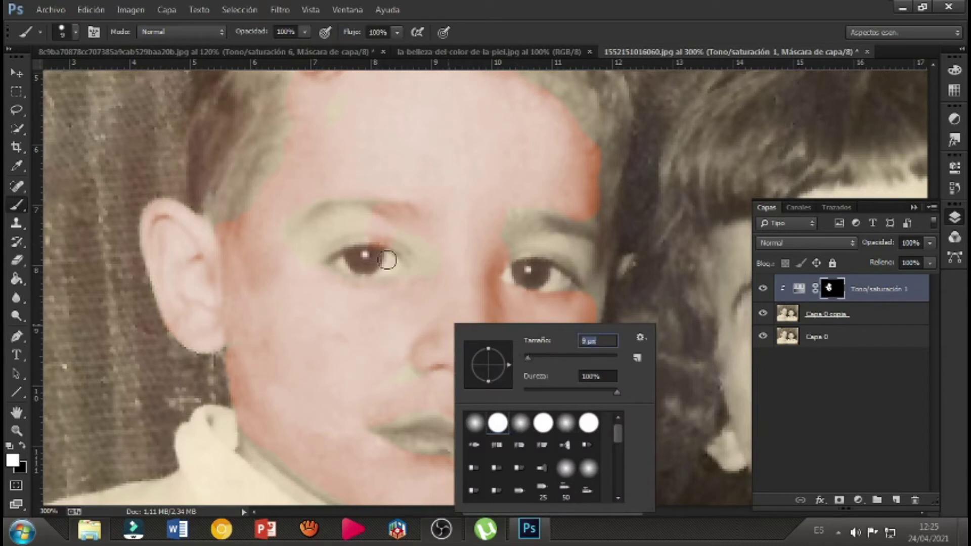
click(407, 250)
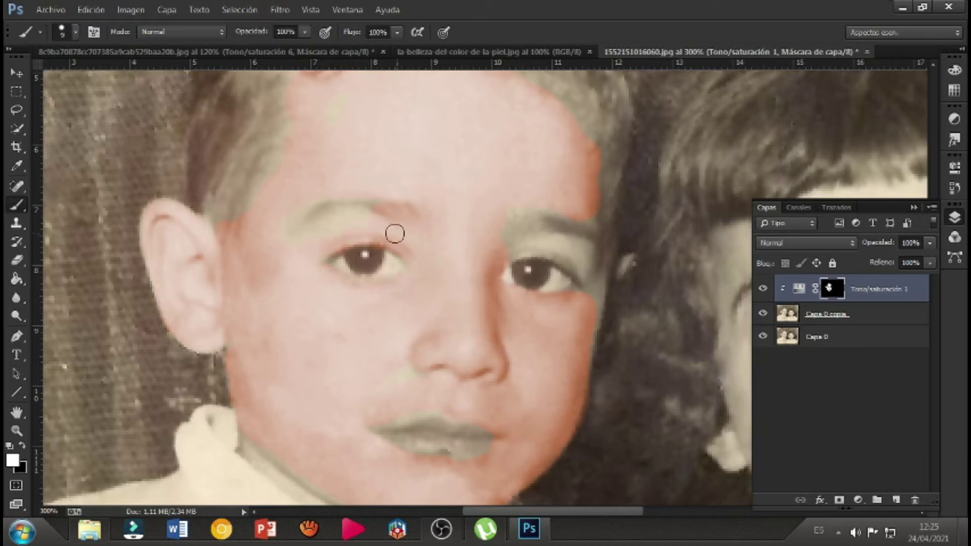
mouse_move(344, 218)
mouse_down()
mouse_move(293, 252)
mouse_move(280, 230)
mouse_move(309, 213)
mouse_up()
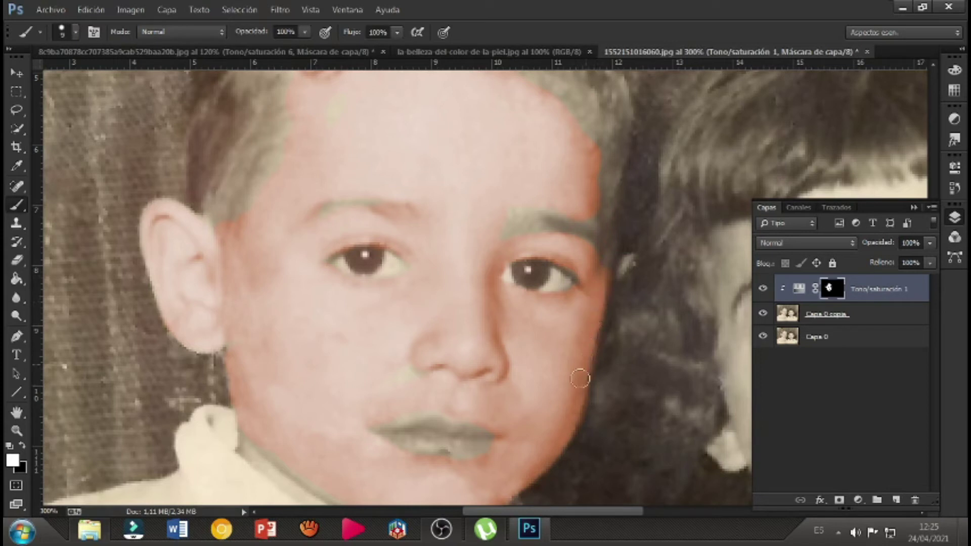
drag(624, 279, 630, 266)
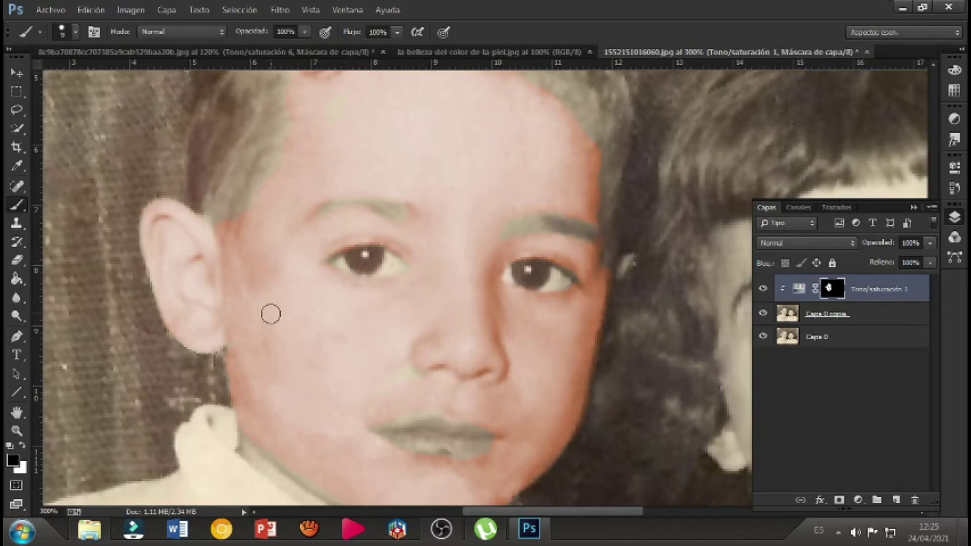
Refine the skin tint along the boy's hairline, from the temple beside his ear across the top of his forehead
scroll(268, 316, up, 5)
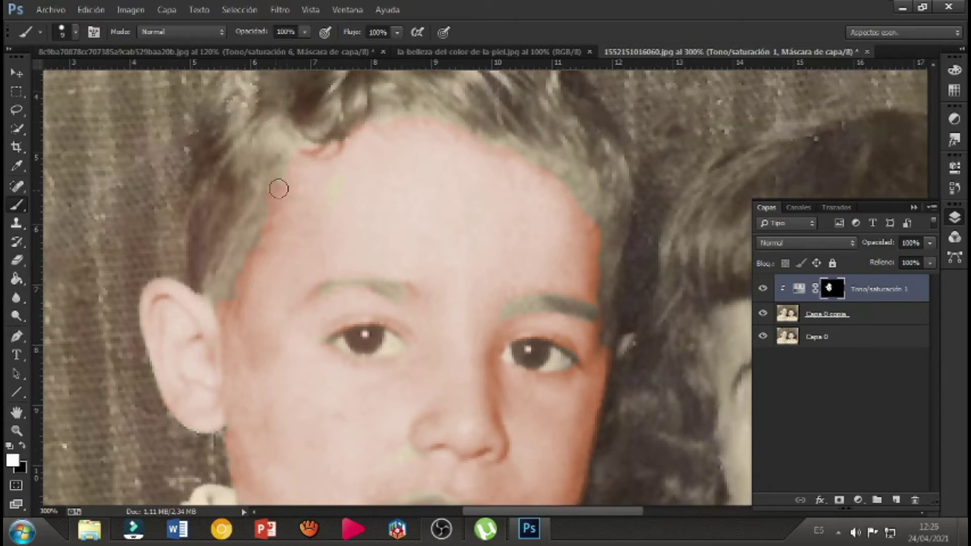
mouse_move(285, 168)
mouse_down()
mouse_move(280, 133)
mouse_move(310, 155)
mouse_up()
drag(256, 237, 241, 289)
scroll(422, 244, up, 3)
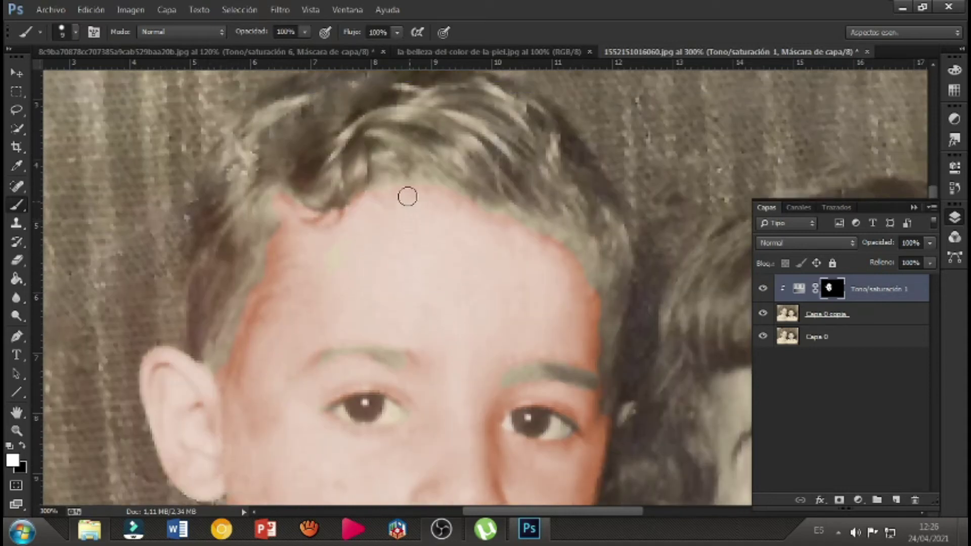
mouse_move(381, 196)
mouse_down()
mouse_move(402, 185)
mouse_move(459, 197)
mouse_up()
View the full photo and toggle the restored layer's visibility to compare it with the original
click(17, 430)
click(477, 32)
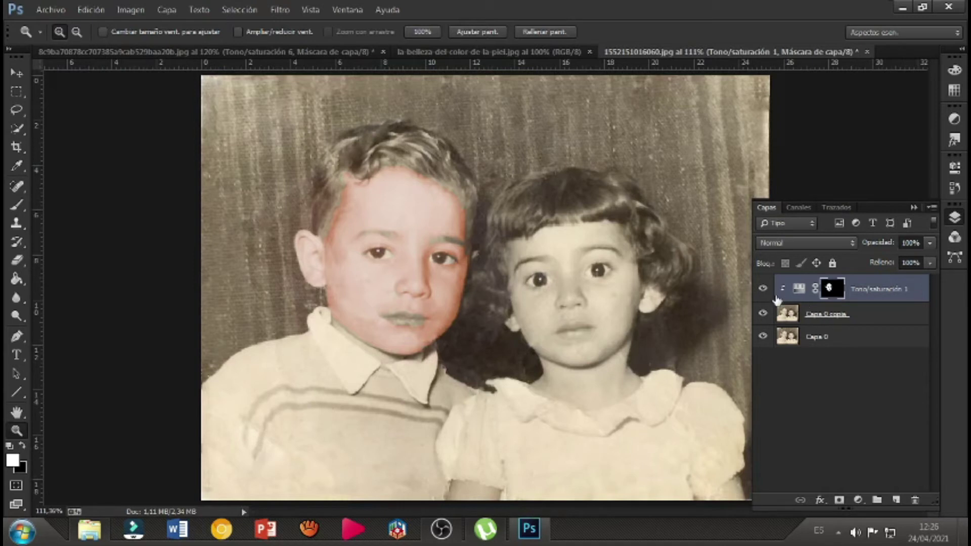
click(762, 314)
click(762, 314)
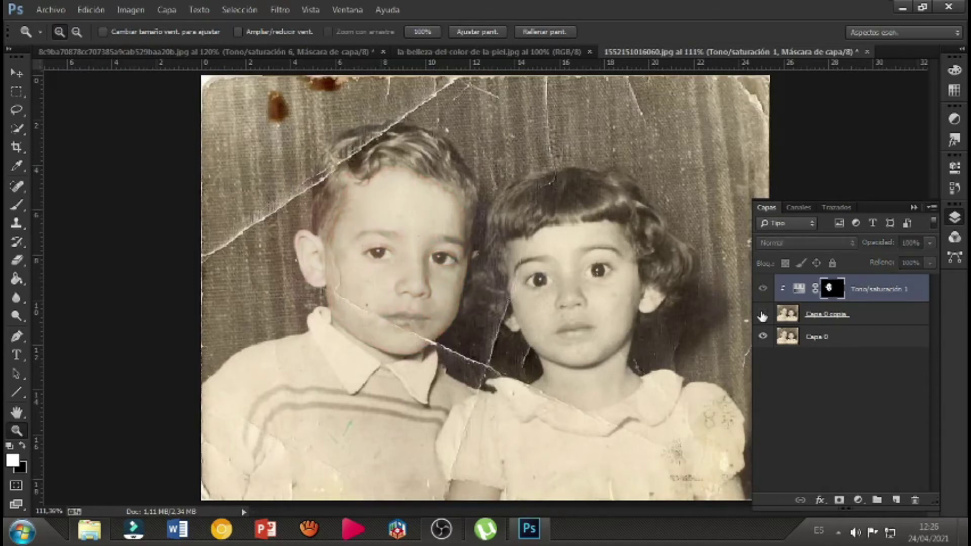
click(762, 314)
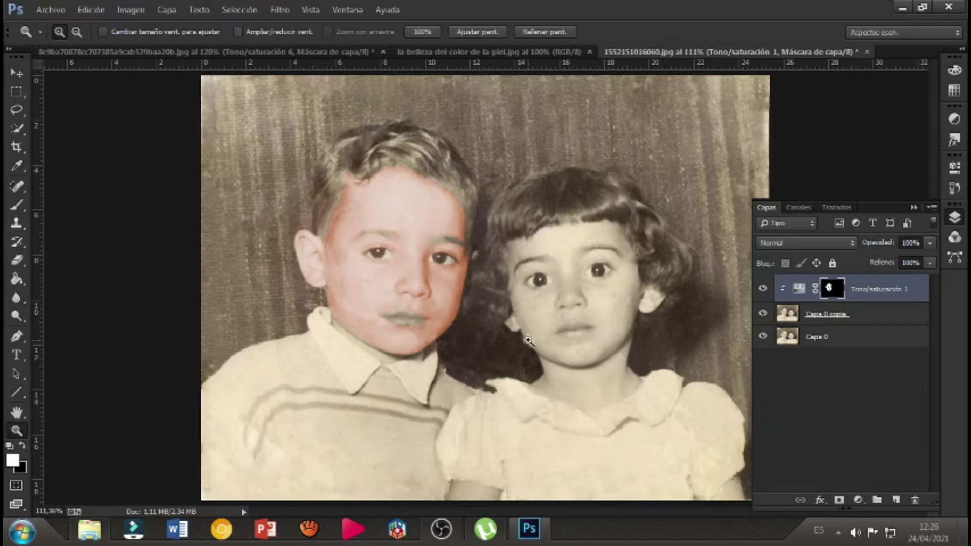
Paint the skin tint over the girl's chin, lower cheeks, near earlobe and neck down to her collar
click(549, 322)
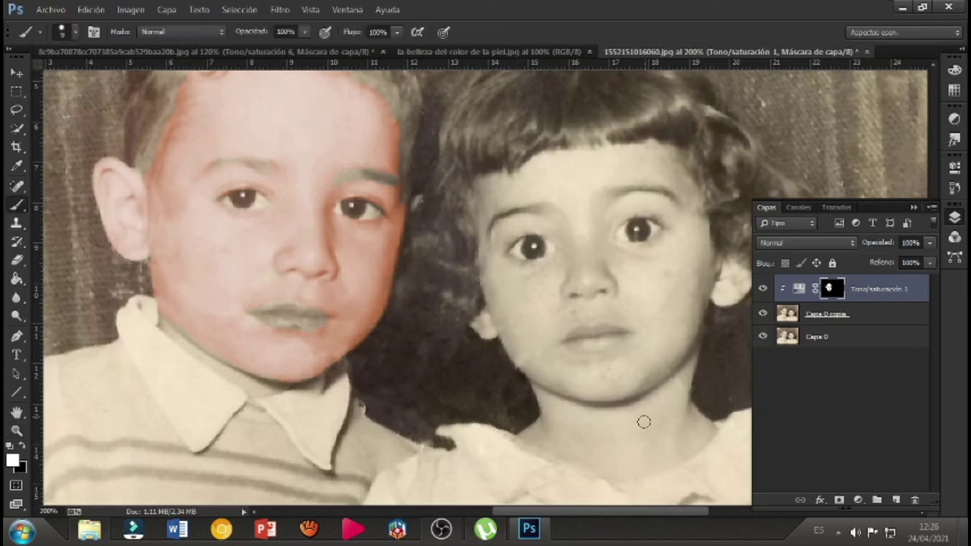
mouse_move(613, 361)
mouse_down()
mouse_move(548, 347)
mouse_move(585, 366)
mouse_move(642, 355)
mouse_move(614, 359)
mouse_move(627, 350)
mouse_move(604, 377)
mouse_move(528, 358)
mouse_move(627, 376)
mouse_move(663, 365)
mouse_move(580, 382)
mouse_move(647, 390)
mouse_up()
mouse_move(515, 351)
mouse_down()
mouse_move(502, 319)
mouse_move(482, 318)
mouse_move(479, 329)
mouse_move(490, 334)
mouse_move(511, 315)
mouse_move(540, 351)
mouse_move(535, 310)
mouse_move(550, 345)
mouse_move(539, 312)
mouse_move(527, 336)
mouse_up()
mouse_move(547, 401)
mouse_down()
mouse_move(553, 420)
mouse_move(577, 401)
mouse_move(600, 434)
mouse_move(585, 437)
mouse_move(581, 404)
mouse_move(659, 404)
mouse_move(630, 395)
mouse_move(620, 411)
mouse_move(623, 398)
mouse_move(696, 394)
mouse_up()
drag(699, 336, 692, 355)
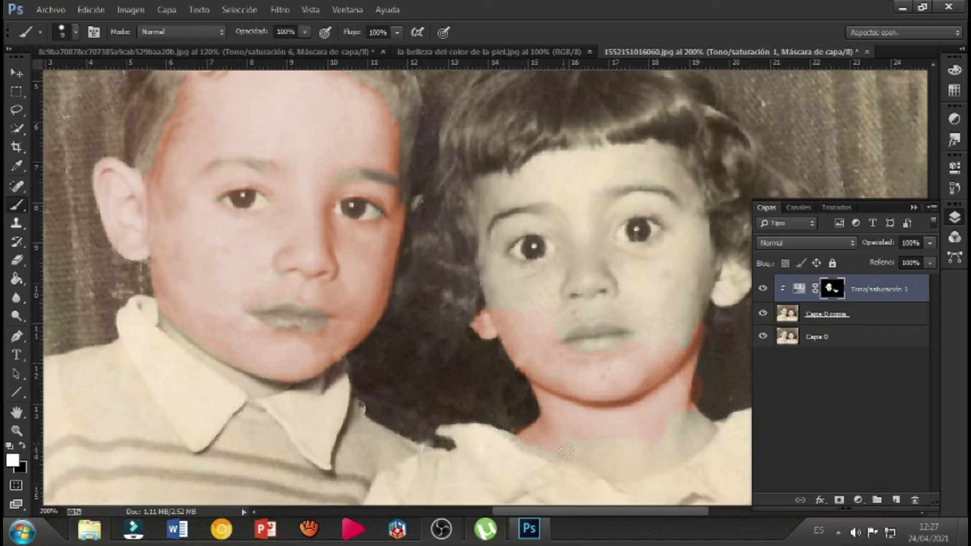
drag(620, 475, 649, 468)
click(22, 446)
Paint the skin tint over the girl's forehead, nose, cheeks and far ear, leaving her lips and eyes unpainted
scroll(412, 332, up, 2)
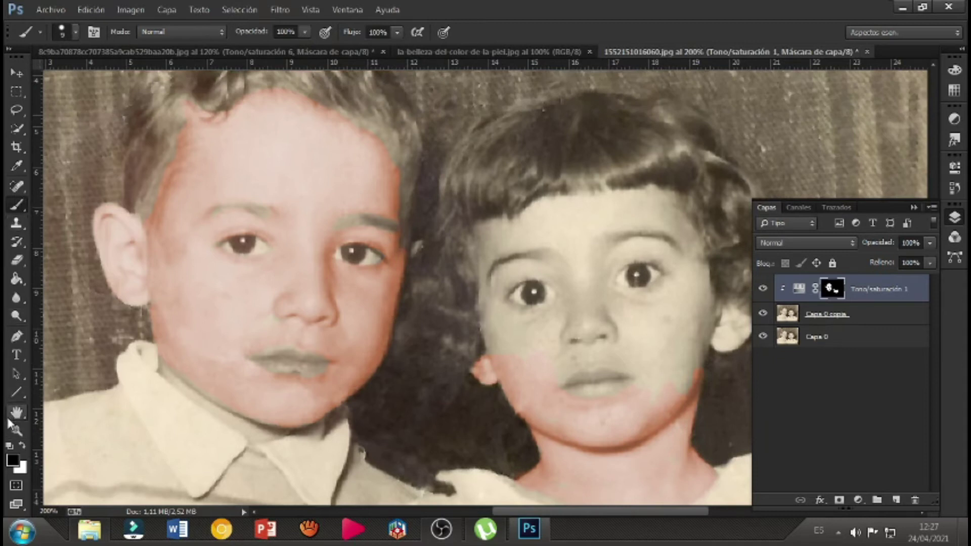
click(22, 446)
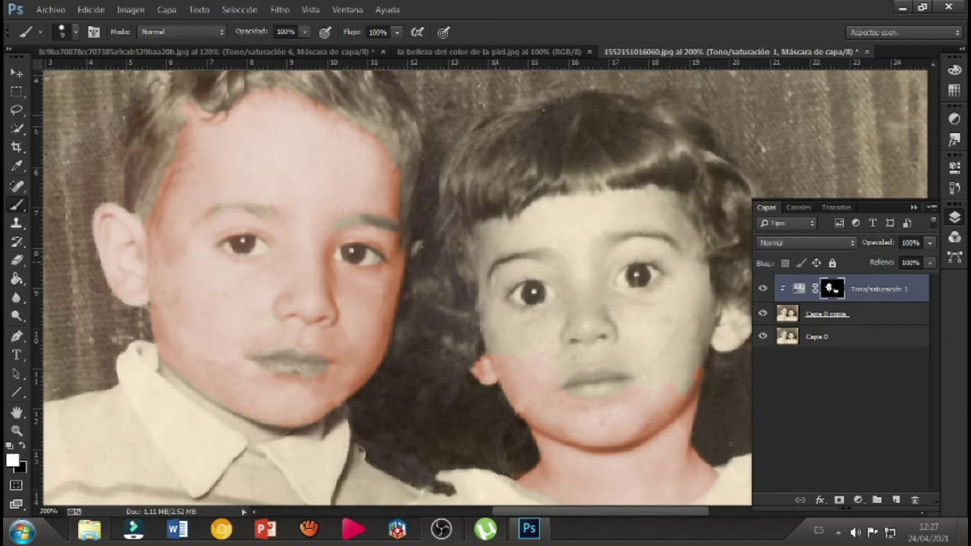
mouse_move(512, 248)
mouse_down()
mouse_move(556, 242)
mouse_move(496, 246)
mouse_move(474, 269)
mouse_move(483, 229)
mouse_move(511, 220)
mouse_move(483, 234)
mouse_move(466, 258)
mouse_move(556, 216)
mouse_move(527, 222)
mouse_move(538, 203)
mouse_move(525, 218)
mouse_move(576, 197)
mouse_move(653, 189)
mouse_move(696, 236)
mouse_move(694, 244)
mouse_move(641, 223)
mouse_move(585, 246)
mouse_up()
mouse_move(549, 234)
mouse_down()
mouse_move(660, 202)
mouse_move(632, 204)
mouse_move(677, 226)
mouse_move(694, 279)
mouse_move(703, 266)
mouse_move(707, 308)
mouse_up()
mouse_move(726, 347)
mouse_down()
mouse_move(747, 335)
mouse_move(742, 319)
mouse_move(723, 315)
mouse_move(698, 334)
mouse_up()
mouse_move(591, 364)
mouse_down()
mouse_move(649, 385)
mouse_move(637, 393)
mouse_move(576, 354)
mouse_move(573, 366)
mouse_move(544, 377)
mouse_move(562, 365)
mouse_move(557, 379)
mouse_move(566, 356)
mouse_move(596, 333)
mouse_move(616, 335)
mouse_move(556, 349)
mouse_move(611, 328)
mouse_move(488, 332)
mouse_up()
mouse_move(496, 279)
mouse_down()
mouse_move(548, 269)
mouse_move(563, 283)
mouse_move(511, 282)
mouse_move(495, 304)
mouse_move(521, 312)
mouse_move(548, 313)
mouse_move(572, 278)
mouse_move(567, 270)
mouse_move(549, 315)
mouse_move(520, 329)
mouse_move(495, 310)
mouse_move(486, 317)
mouse_move(532, 337)
mouse_move(565, 313)
mouse_move(493, 326)
mouse_move(556, 326)
mouse_move(509, 339)
mouse_move(505, 328)
mouse_move(505, 350)
mouse_move(501, 334)
mouse_move(572, 336)
mouse_move(526, 349)
mouse_move(548, 362)
mouse_move(569, 337)
mouse_move(582, 259)
mouse_move(585, 318)
mouse_move(589, 254)
mouse_move(598, 320)
mouse_move(603, 290)
mouse_move(641, 295)
mouse_move(686, 270)
mouse_move(608, 305)
mouse_move(697, 284)
mouse_move(589, 316)
mouse_move(669, 301)
mouse_move(676, 307)
mouse_move(612, 342)
mouse_move(646, 347)
mouse_move(617, 359)
mouse_move(653, 381)
mouse_move(658, 356)
mouse_move(686, 394)
mouse_up()
mouse_move(698, 309)
mouse_down()
mouse_move(686, 360)
mouse_move(674, 366)
mouse_move(659, 317)
mouse_move(645, 319)
mouse_move(654, 357)
mouse_move(672, 343)
mouse_move(720, 377)
mouse_up()
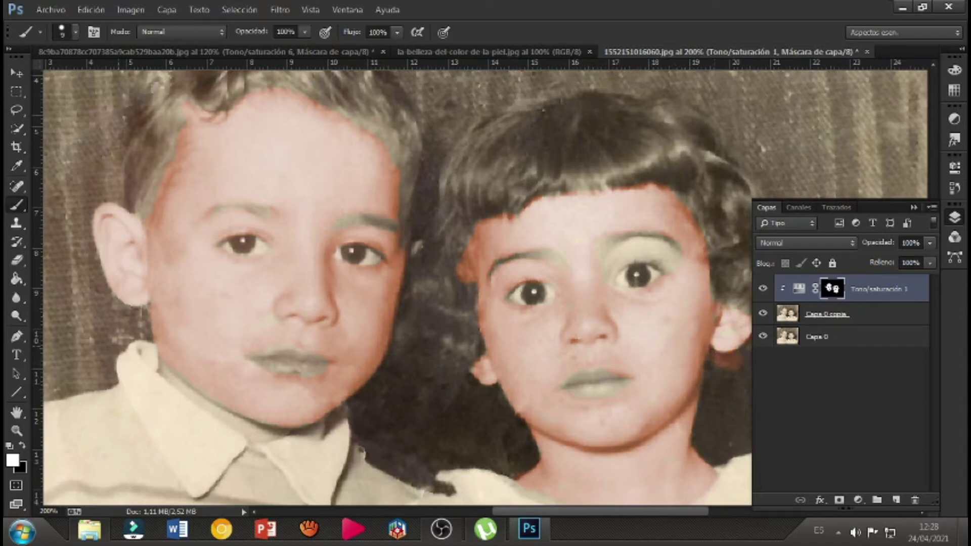
Erase the tint spilling onto the dark background below the girl's earlobe with black, and restore white as the painting color
click(22, 445)
drag(579, 512, 615, 513)
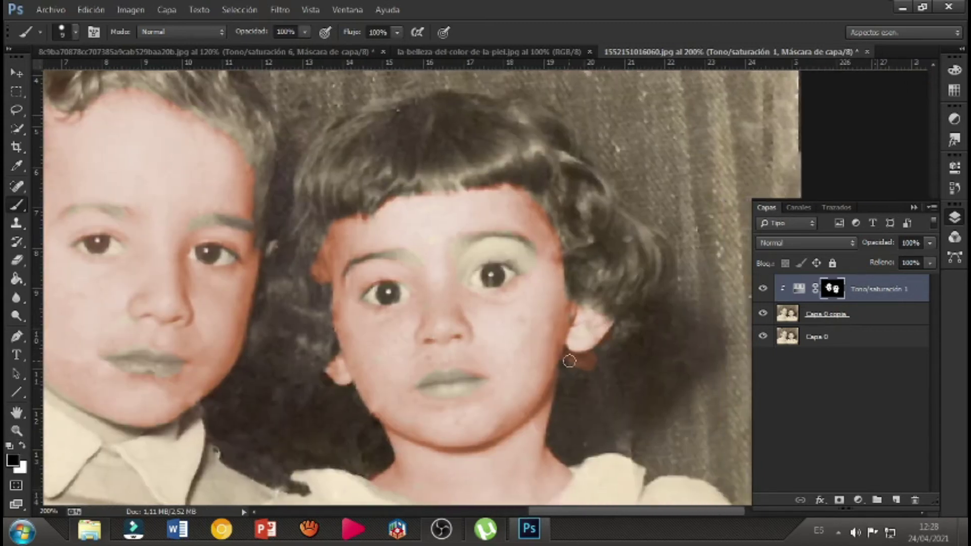
mouse_move(578, 362)
mouse_down()
mouse_move(599, 355)
mouse_move(580, 376)
mouse_move(618, 332)
mouse_up()
click(21, 447)
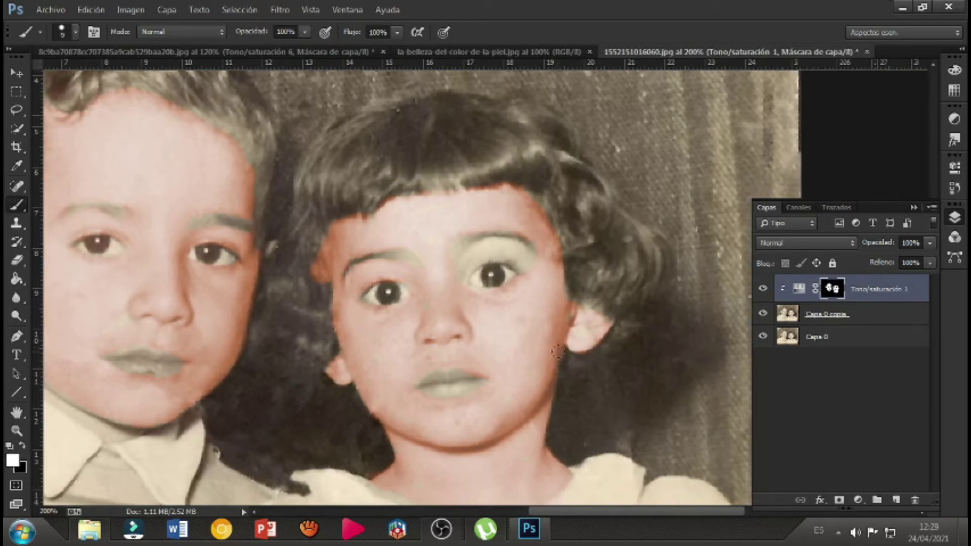
Touch up the skin tint where the girl's far ear meets her cheek, keeping white as the painting color
drag(576, 308, 594, 306)
click(23, 445)
click(19, 447)
Paint the skin tint over the girl's arm below the sleeve nearest the boy
scroll(486, 395, down, 3)
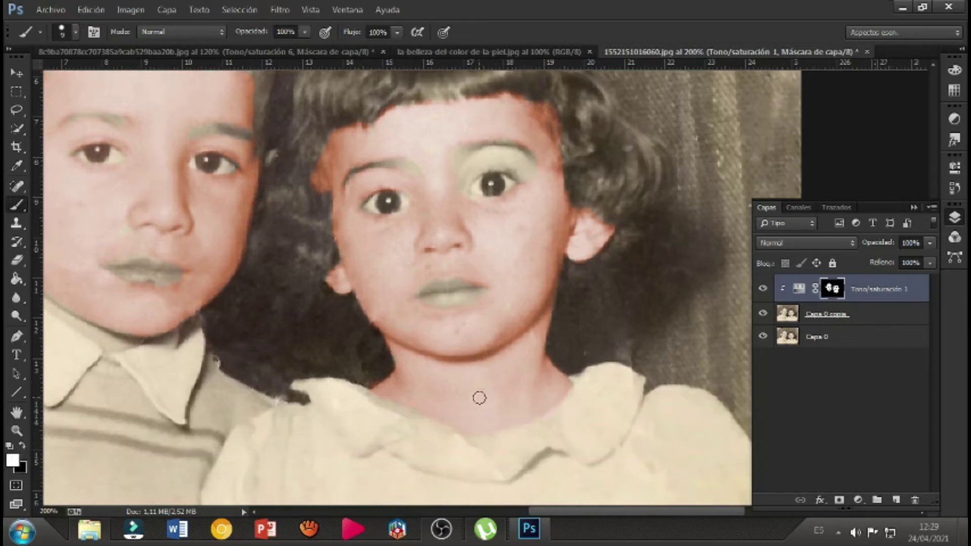
scroll(470, 395, down, 6)
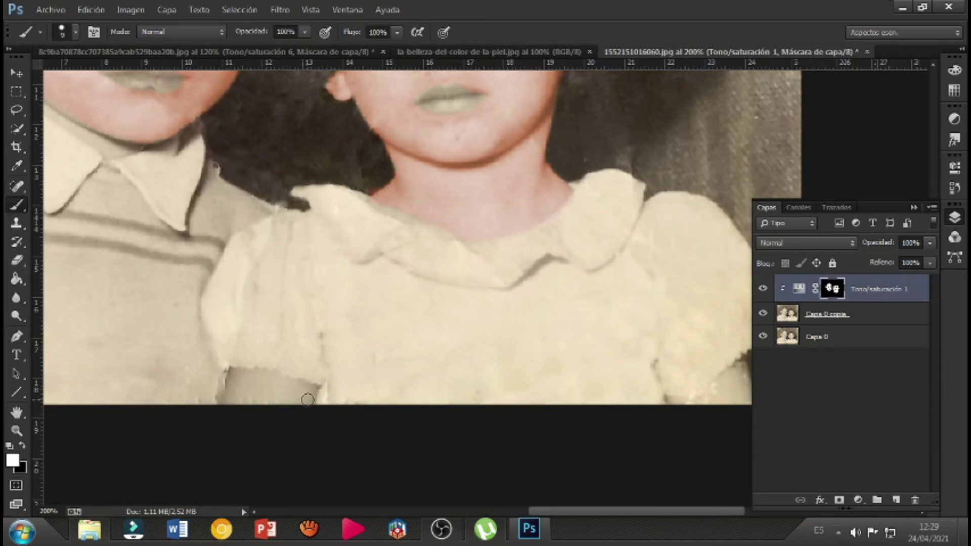
mouse_move(287, 399)
mouse_down()
mouse_move(227, 399)
mouse_move(227, 390)
mouse_move(237, 373)
mouse_move(312, 391)
mouse_move(307, 401)
mouse_move(240, 388)
mouse_move(259, 392)
mouse_up()
Paint the skin tint over the girl's outer arm below the sleeve and erase its spill onto the background with black
drag(604, 512, 668, 511)
mouse_move(473, 372)
mouse_down()
mouse_move(444, 405)
mouse_move(495, 400)
mouse_up()
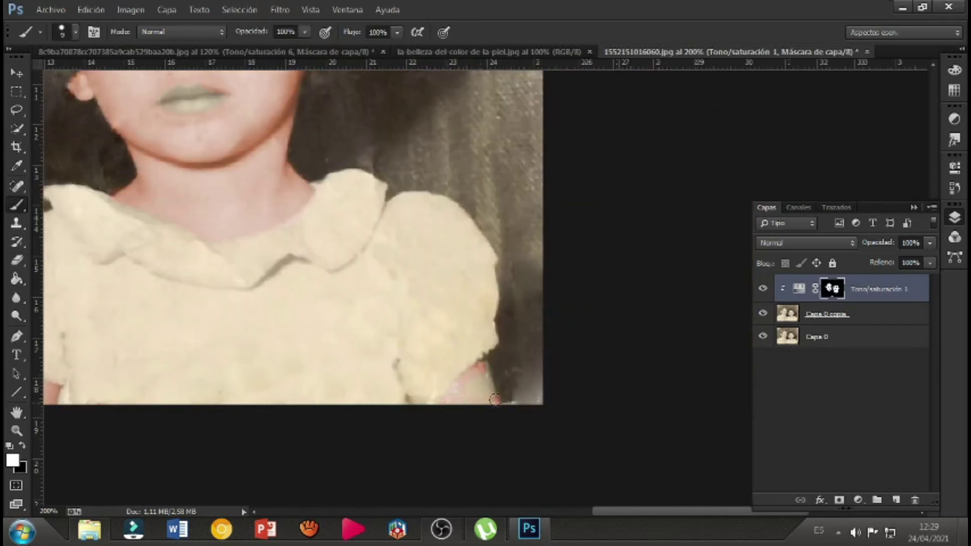
mouse_move(484, 368)
mouse_down()
mouse_move(462, 395)
mouse_move(483, 387)
mouse_move(481, 403)
mouse_move(488, 370)
mouse_up()
drag(511, 403, 497, 370)
click(22, 446)
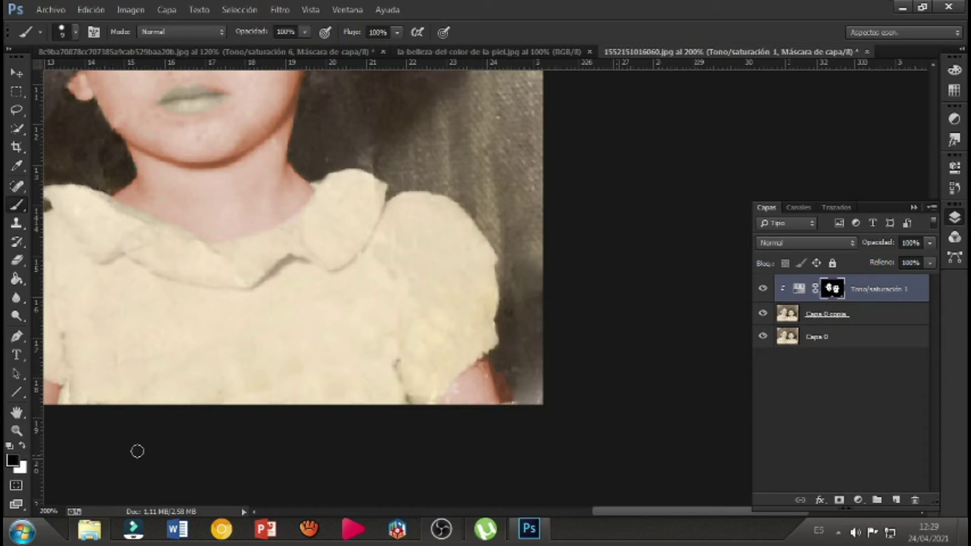
mouse_move(509, 403)
mouse_down()
mouse_move(494, 358)
mouse_move(503, 376)
mouse_up()
Paint the skin tint with white over the strip of the boy's neck between his chin and collar
drag(623, 513, 470, 512)
scroll(446, 219, up, 3)
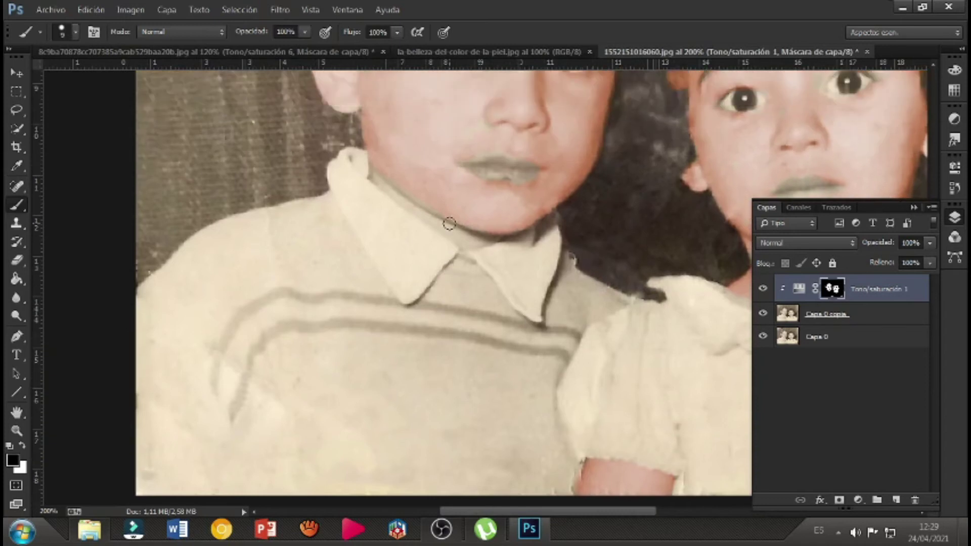
click(22, 448)
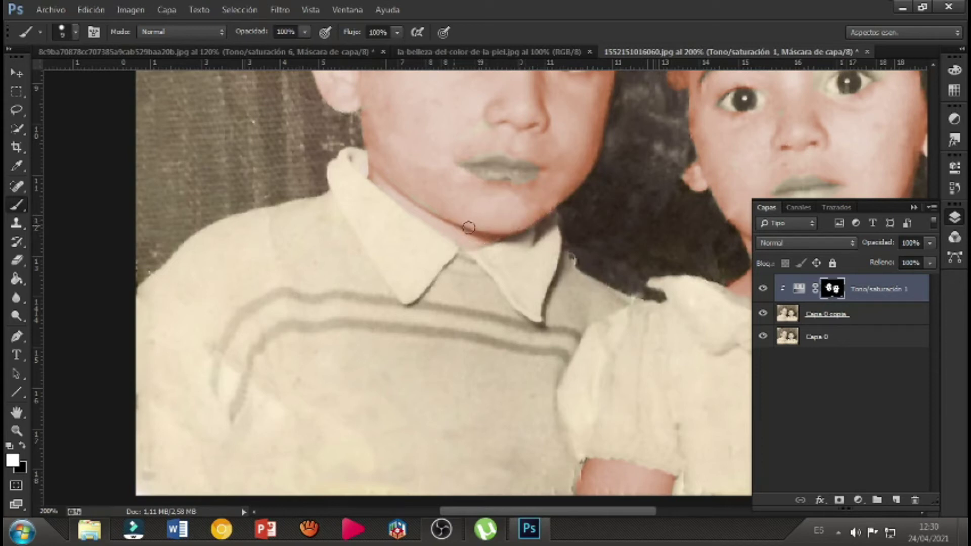
Paint the skin tint over the missed area around the girl's outer eye and erase the tint from the hair beside her opposite temple
click(17, 430)
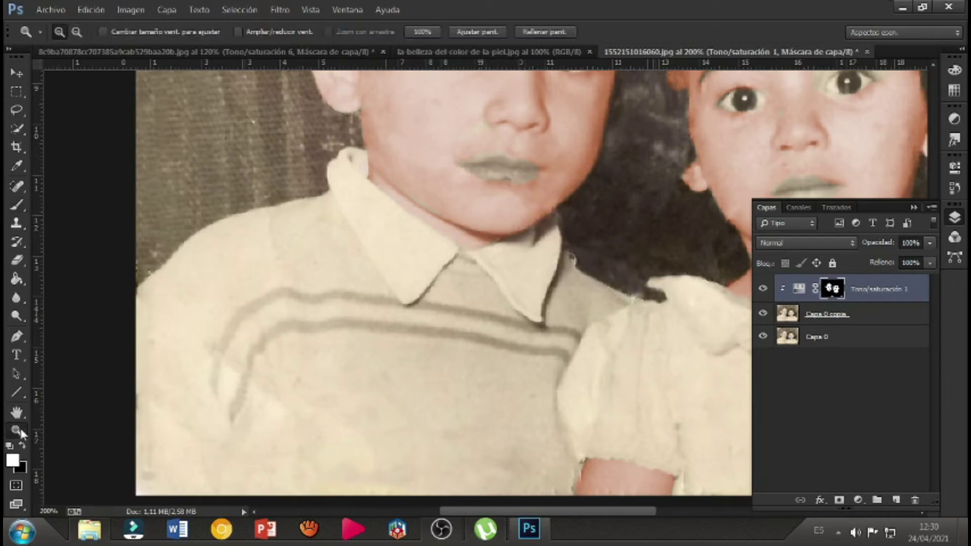
click(483, 32)
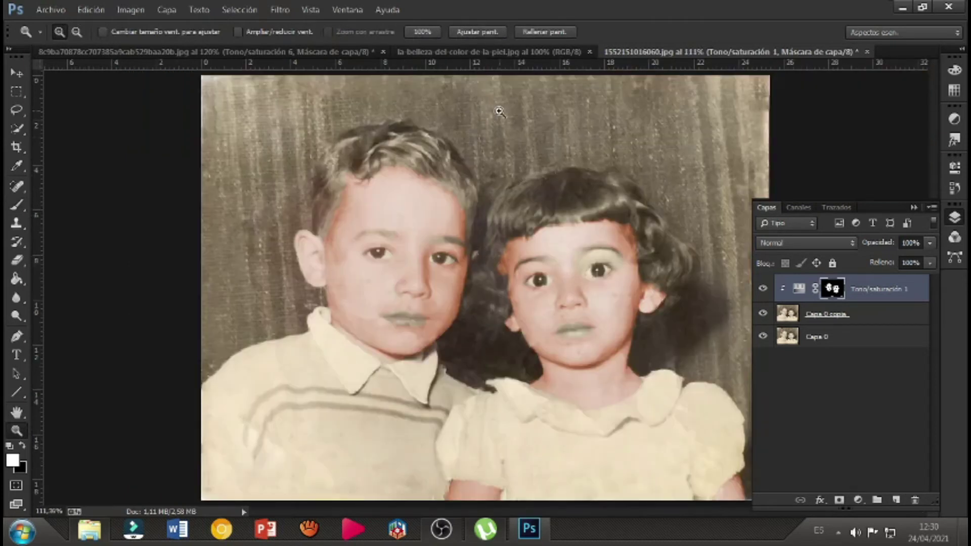
click(618, 261)
click(618, 261)
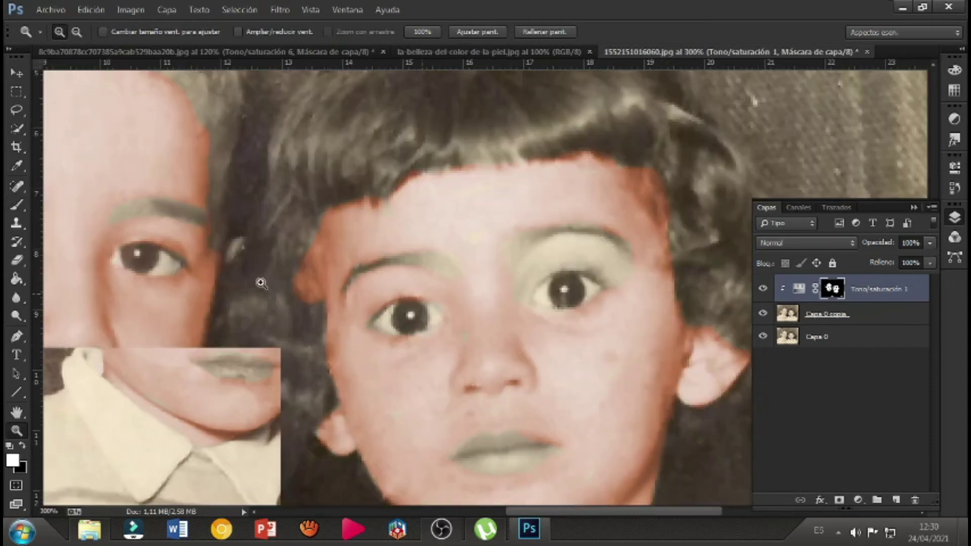
click(17, 205)
mouse_move(615, 287)
mouse_down()
mouse_move(577, 260)
mouse_move(550, 262)
mouse_move(516, 290)
mouse_up()
mouse_move(552, 251)
mouse_down()
mouse_move(600, 244)
mouse_move(628, 271)
mouse_move(621, 275)
mouse_up()
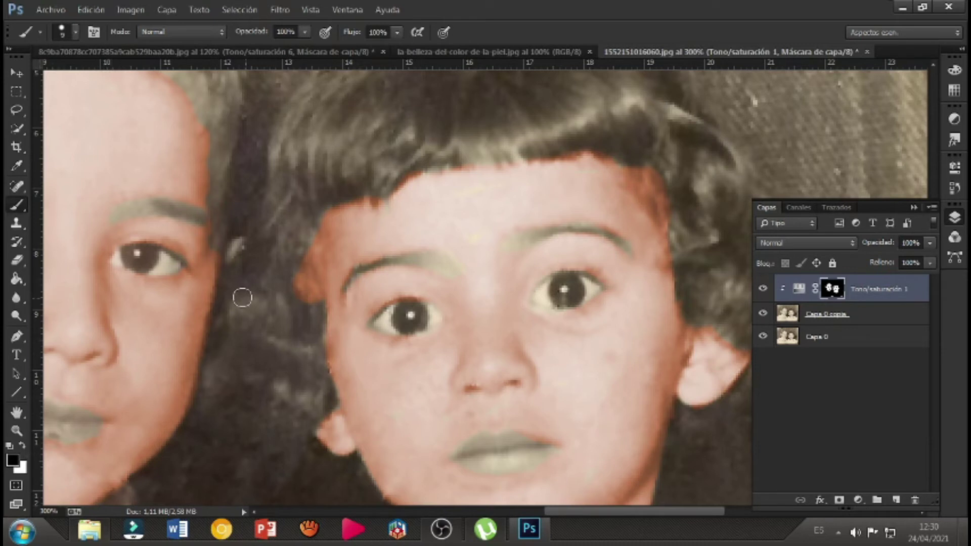
mouse_move(305, 291)
mouse_down()
mouse_move(310, 304)
mouse_move(314, 232)
mouse_move(313, 250)
mouse_up()
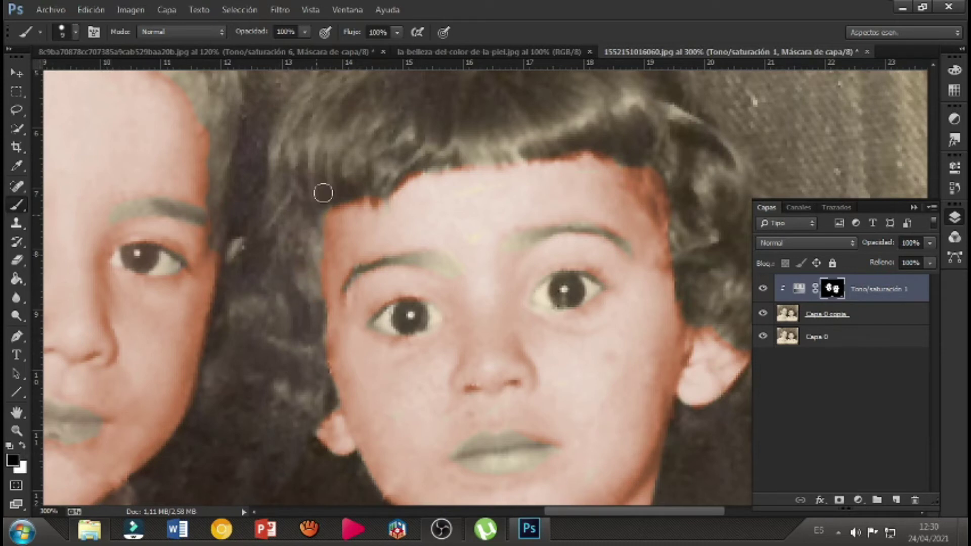
Lower the skin tint adjustment layer's opacity to 86% while viewing the whole photo
click(17, 430)
click(487, 30)
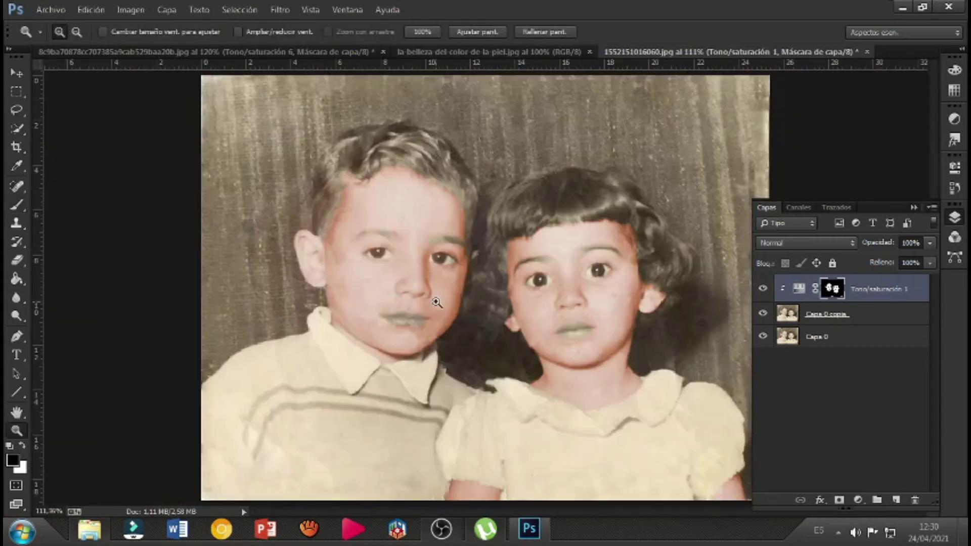
click(928, 244)
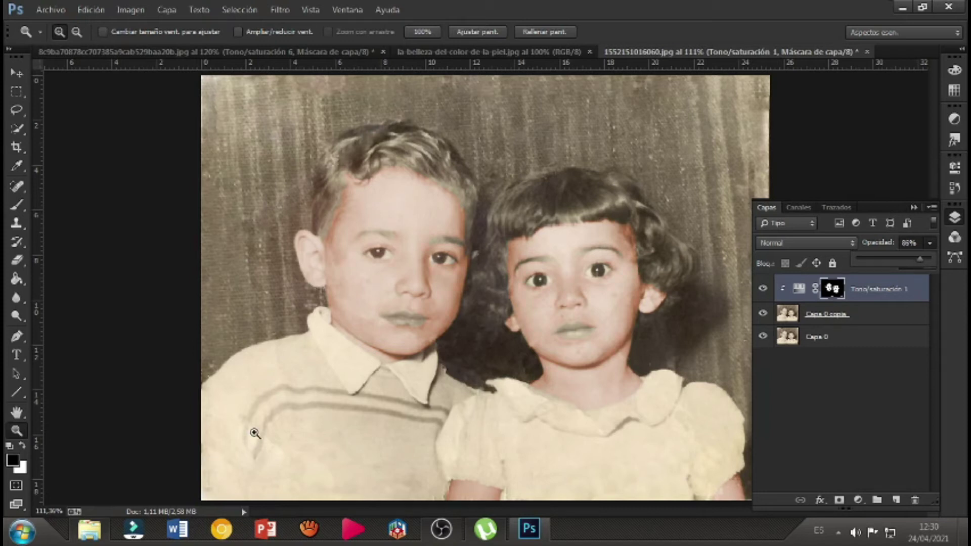
Add a clipped Hue/Saturation adjustment for the dress with Colorize on, hue 44, saturation 56 and lightness -5
click(319, 418)
click(318, 419)
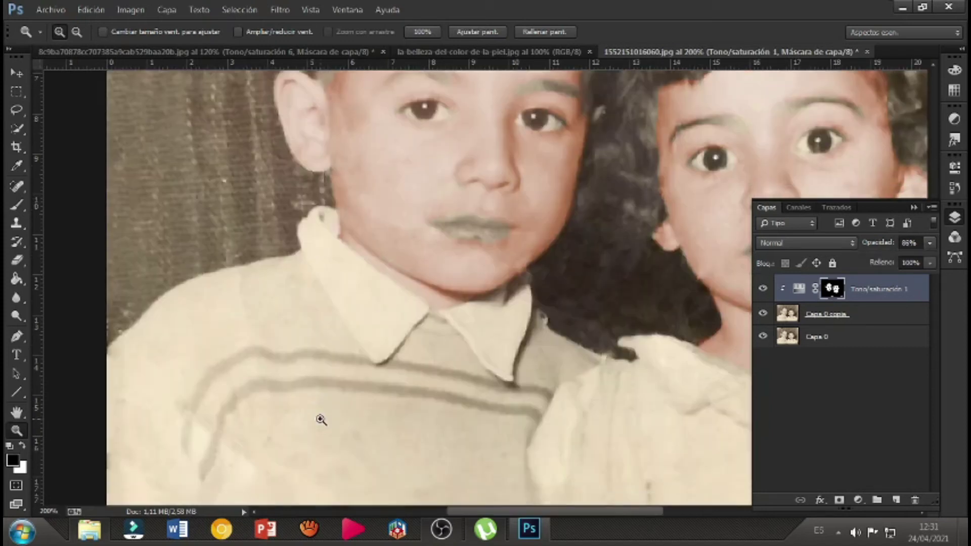
drag(483, 511, 561, 506)
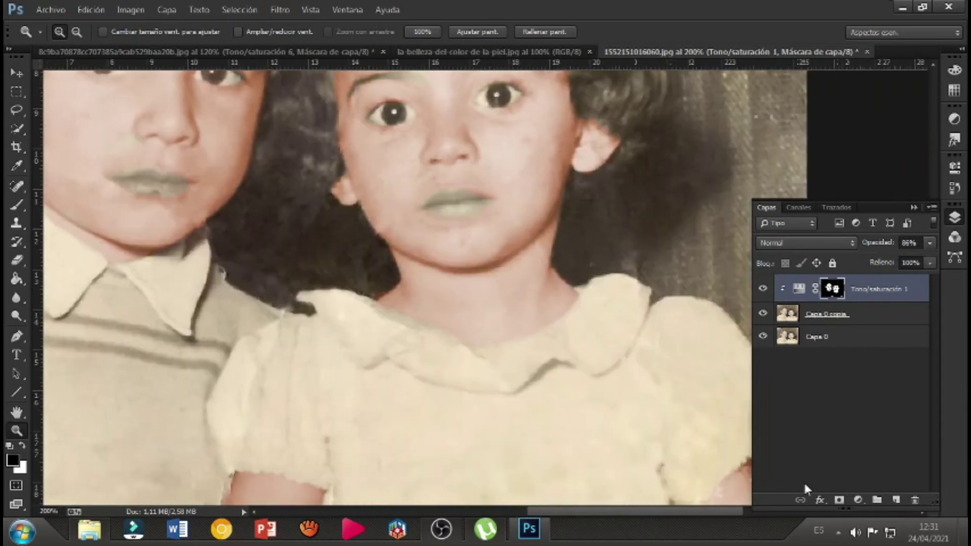
click(857, 499)
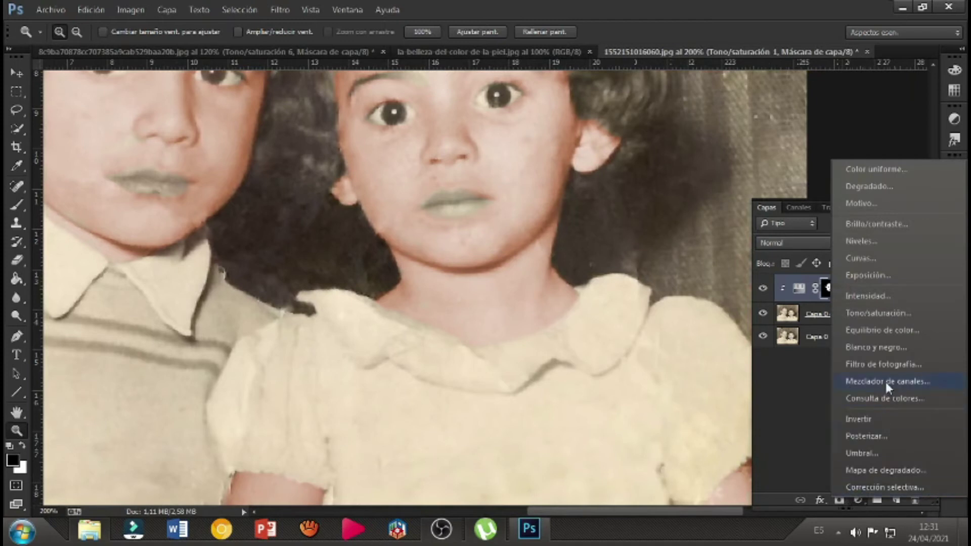
click(878, 317)
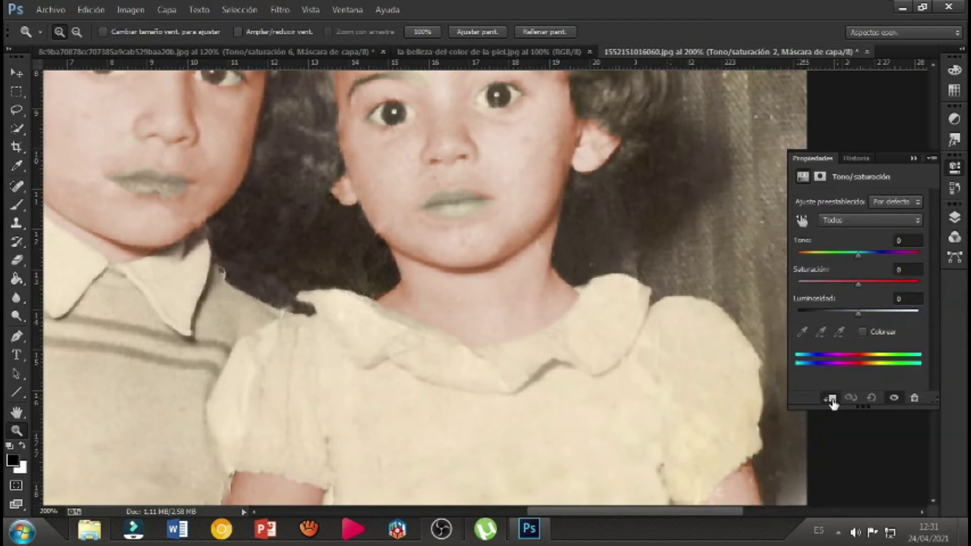
click(862, 332)
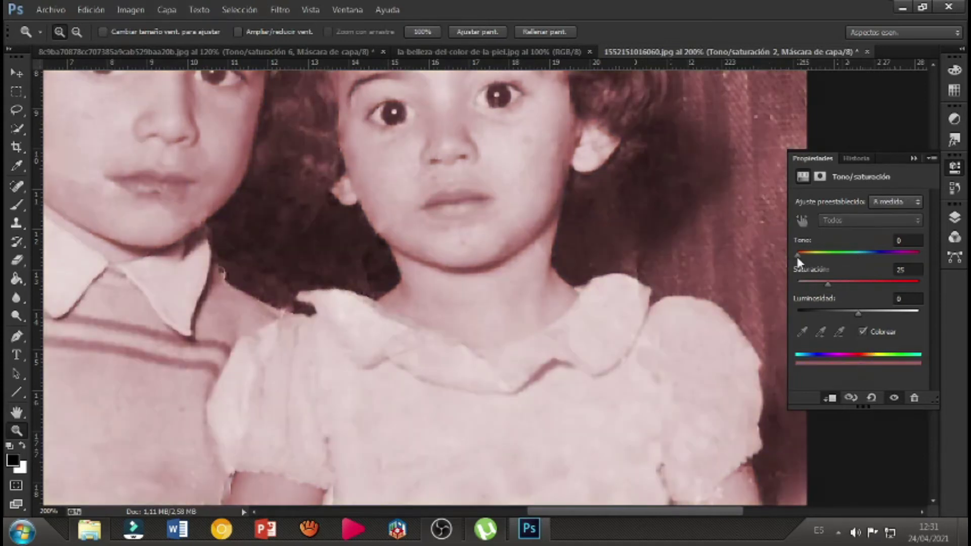
drag(796, 254, 853, 314)
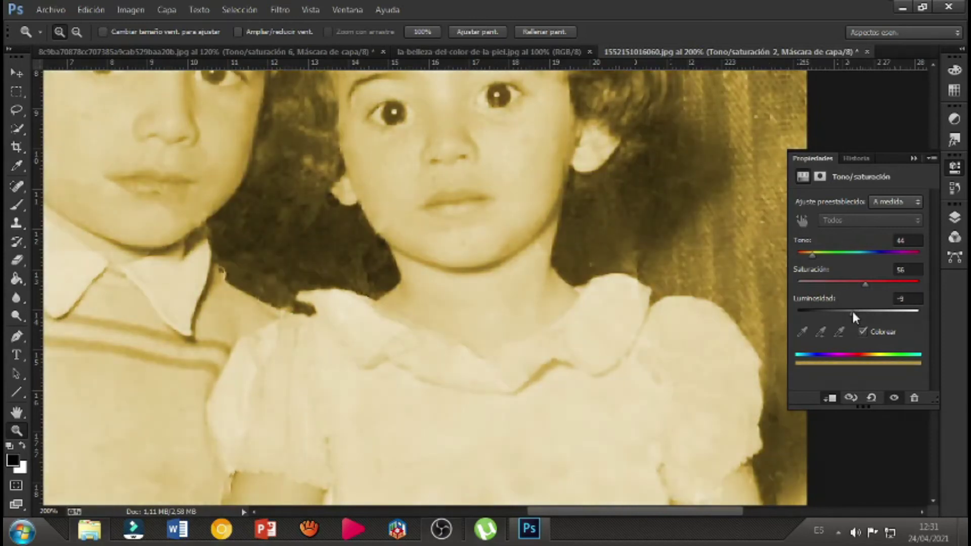
Fill the new Hue/Saturation adjustment's mask with black to hide the yellow tint
click(955, 218)
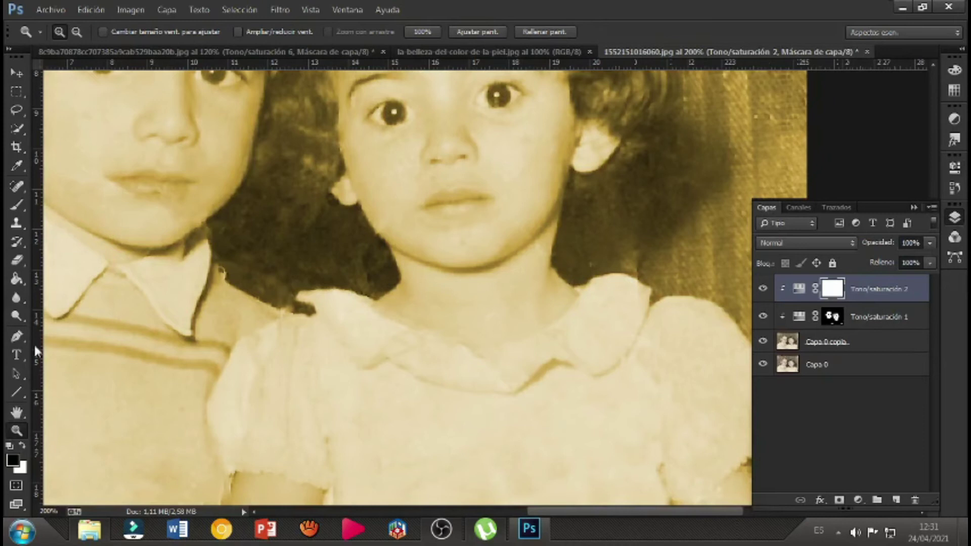
click(16, 278)
click(227, 390)
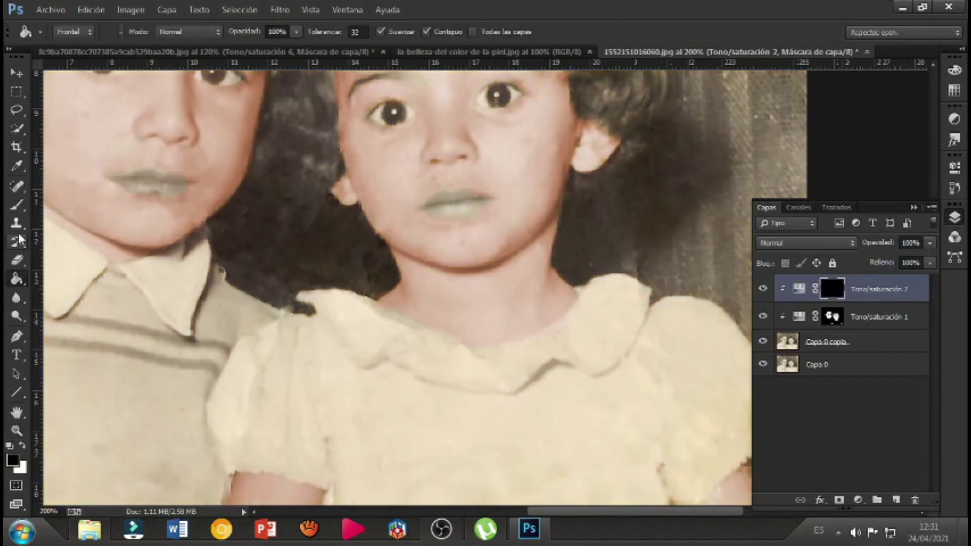
Paint the yellow tint over the girl's collar, bodice and both sleeves with white, enlarging the hard brush to 24 px
click(16, 208)
click(22, 445)
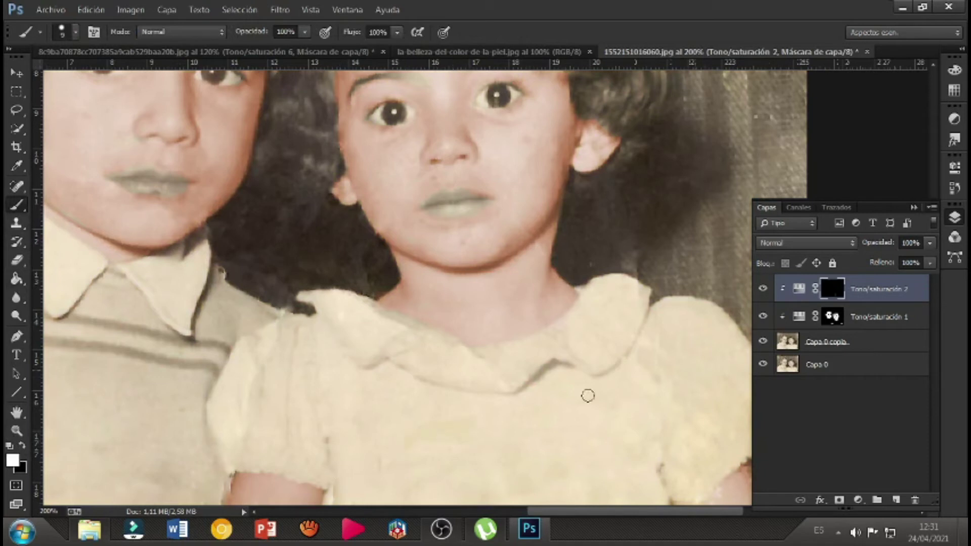
mouse_move(355, 422)
mouse_down()
mouse_move(414, 457)
mouse_move(420, 418)
mouse_move(481, 441)
mouse_move(551, 408)
mouse_move(520, 460)
mouse_move(393, 449)
mouse_move(459, 448)
mouse_up()
right_click(390, 473)
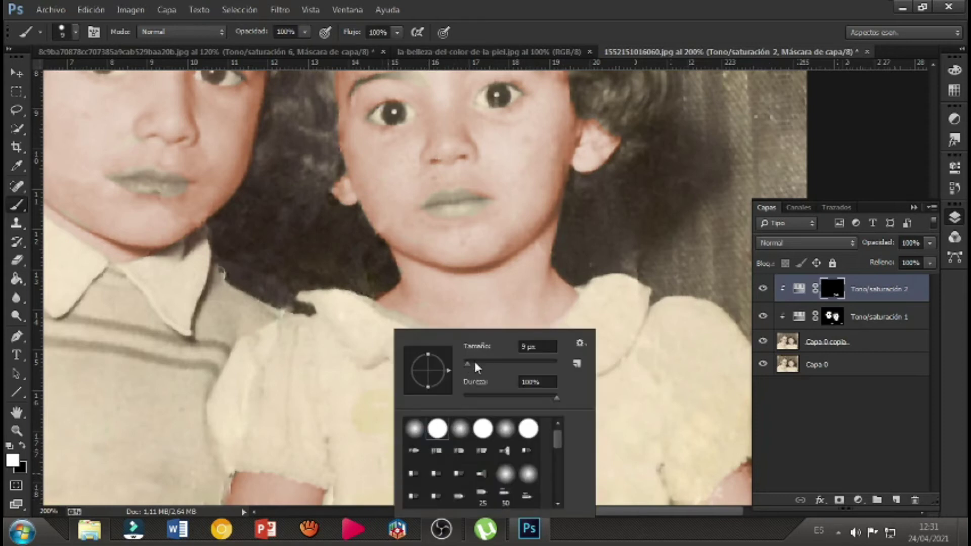
drag(475, 367, 483, 364)
click(335, 402)
mouse_move(304, 404)
mouse_down()
mouse_move(279, 419)
mouse_move(326, 469)
mouse_move(232, 448)
mouse_move(227, 401)
mouse_move(252, 351)
mouse_move(325, 333)
mouse_move(279, 347)
mouse_move(247, 411)
mouse_move(329, 350)
mouse_move(302, 431)
mouse_move(335, 390)
mouse_move(354, 504)
mouse_move(368, 412)
mouse_move(364, 386)
mouse_move(338, 371)
mouse_move(358, 393)
mouse_move(395, 380)
mouse_move(531, 392)
mouse_move(384, 442)
mouse_move(386, 471)
mouse_move(499, 474)
mouse_move(395, 491)
mouse_move(676, 496)
mouse_move(722, 452)
mouse_move(546, 491)
mouse_move(676, 445)
mouse_move(531, 450)
mouse_move(644, 411)
mouse_move(627, 374)
mouse_move(494, 375)
mouse_move(552, 347)
mouse_move(456, 362)
mouse_move(399, 347)
mouse_move(382, 328)
mouse_move(329, 308)
mouse_move(405, 372)
mouse_move(399, 338)
mouse_move(501, 378)
mouse_move(569, 347)
mouse_move(599, 298)
mouse_move(632, 297)
mouse_up()
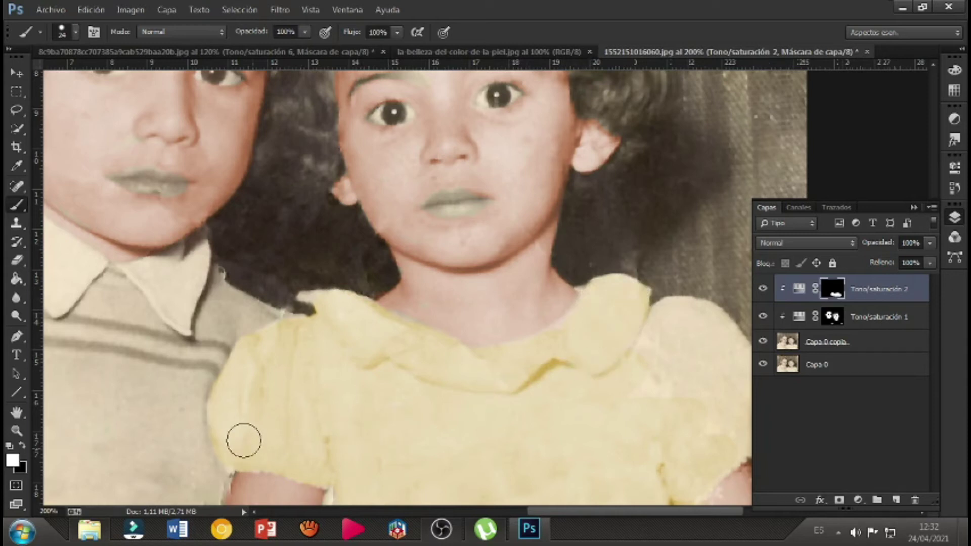
drag(575, 511, 629, 513)
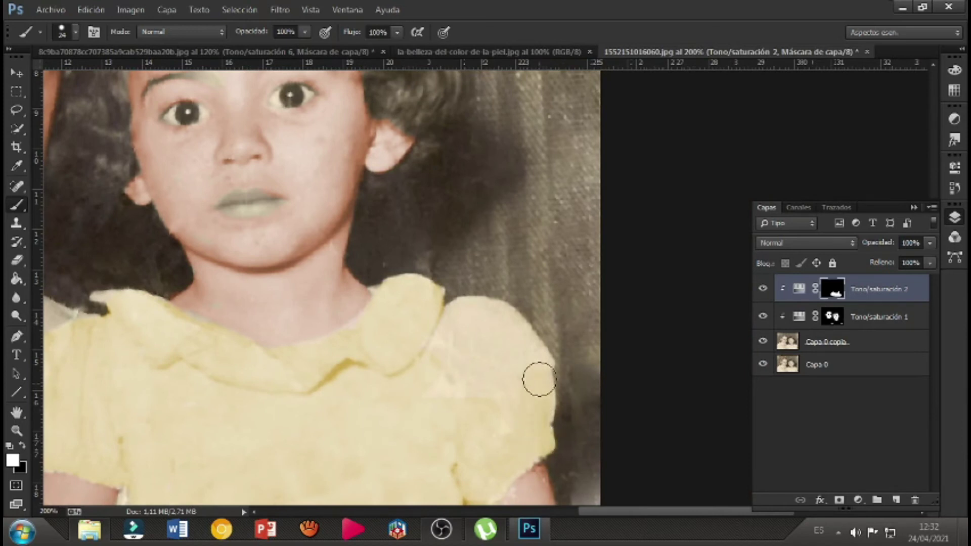
mouse_move(481, 316)
mouse_down()
mouse_move(445, 329)
mouse_move(426, 395)
mouse_move(465, 366)
mouse_move(501, 359)
mouse_move(510, 412)
mouse_move(489, 445)
mouse_move(500, 379)
mouse_move(486, 348)
mouse_move(447, 366)
mouse_move(473, 370)
mouse_move(472, 406)
mouse_move(459, 373)
mouse_move(415, 332)
mouse_move(374, 348)
mouse_move(376, 324)
mouse_move(342, 355)
mouse_move(386, 316)
mouse_up()
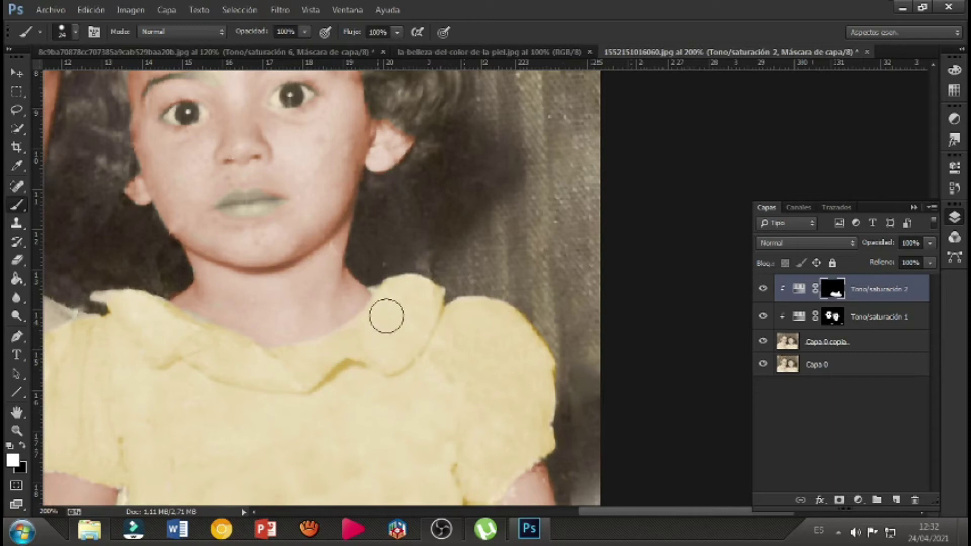
Fill in the yellow tint along the dress's collar and shoulder edges with a 4 px brush
right_click(395, 298)
click(473, 329)
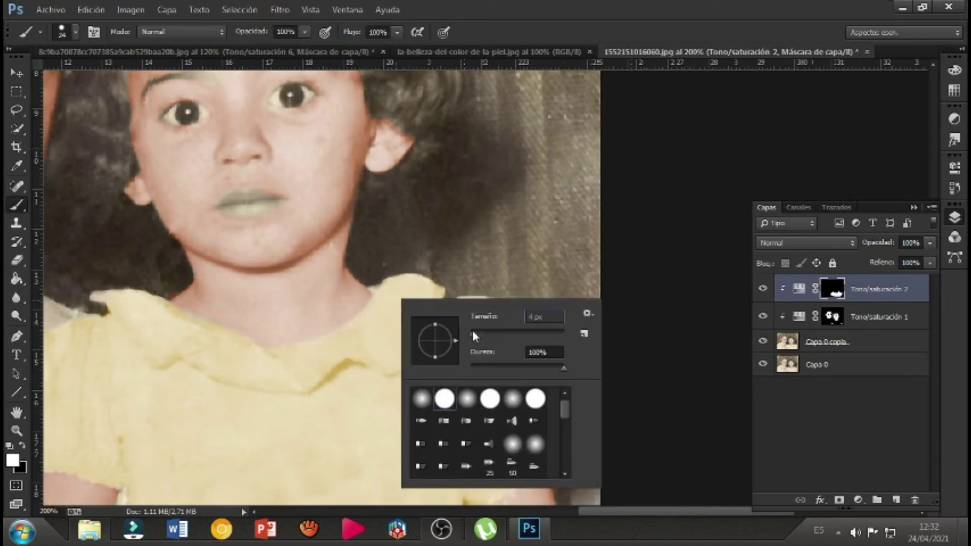
click(375, 293)
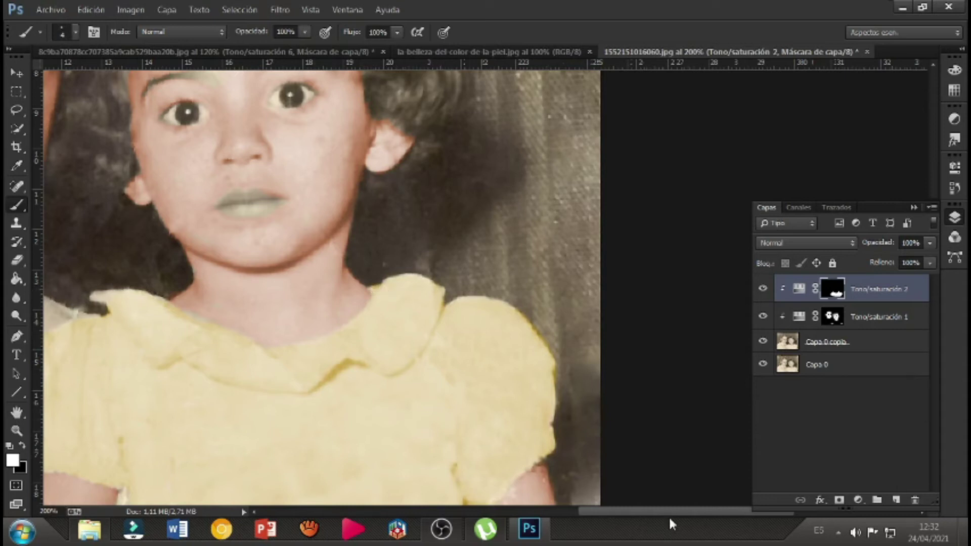
scroll(667, 511, left, 10)
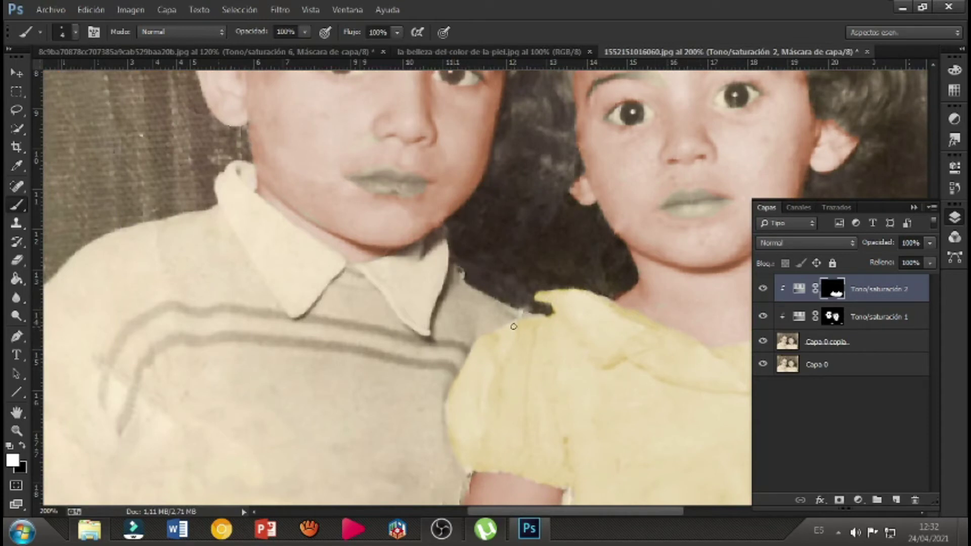
drag(553, 511, 632, 517)
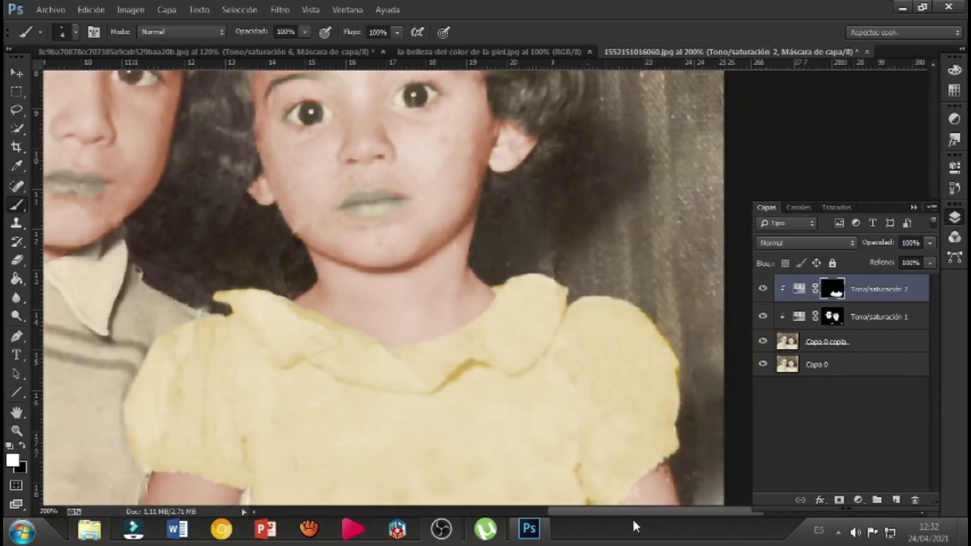
Reopen the dress tint's Hue/Saturation settings and try saturation 76 with lightness +2 for a stronger yellow
double_click(797, 295)
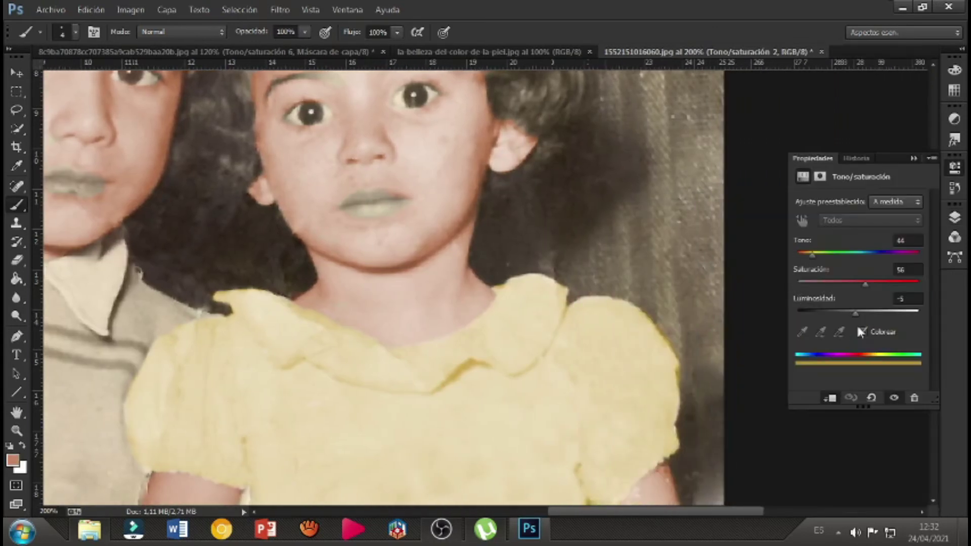
mouse_move(857, 312)
mouse_down()
mouse_move(866, 312)
mouse_move(848, 316)
mouse_up()
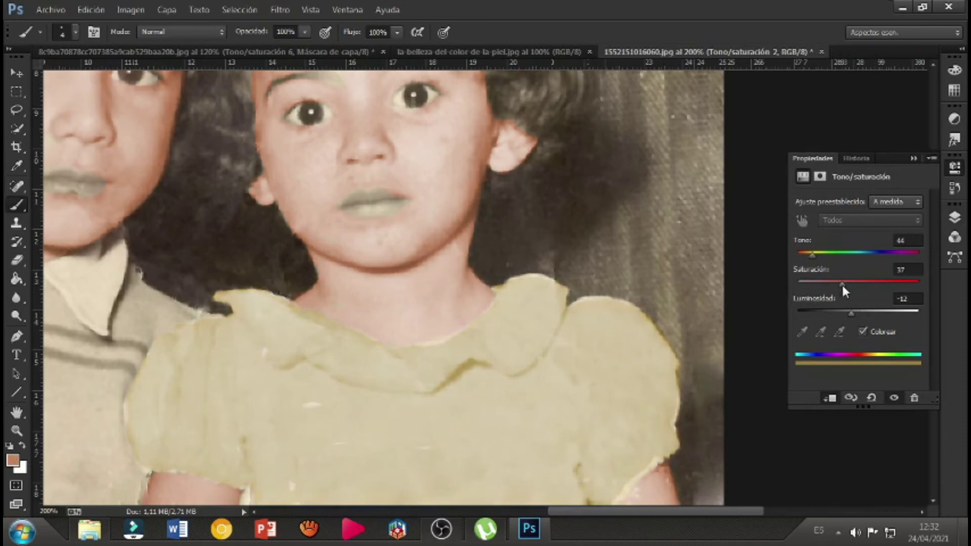
drag(842, 283, 881, 284)
mouse_move(851, 313)
mouse_down()
mouse_move(881, 316)
mouse_move(861, 318)
mouse_up()
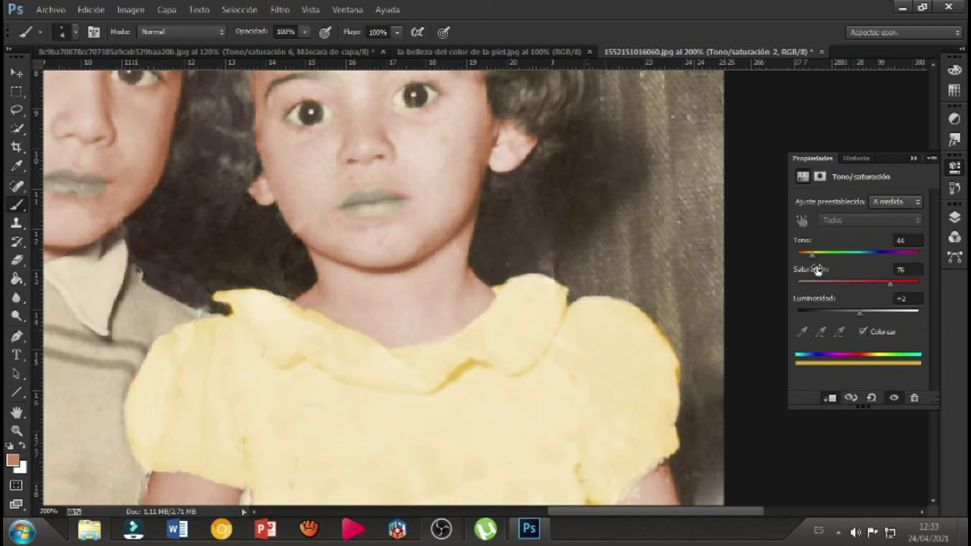
Turn the dress tint green with hue 134, saturation 43 and lightness -8
drag(812, 254, 841, 257)
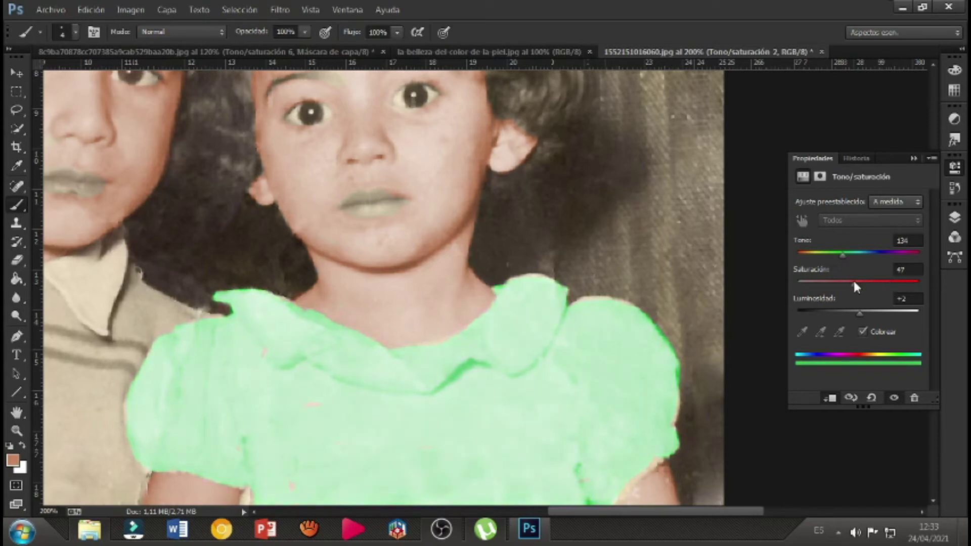
drag(857, 310, 846, 314)
drag(854, 314, 855, 314)
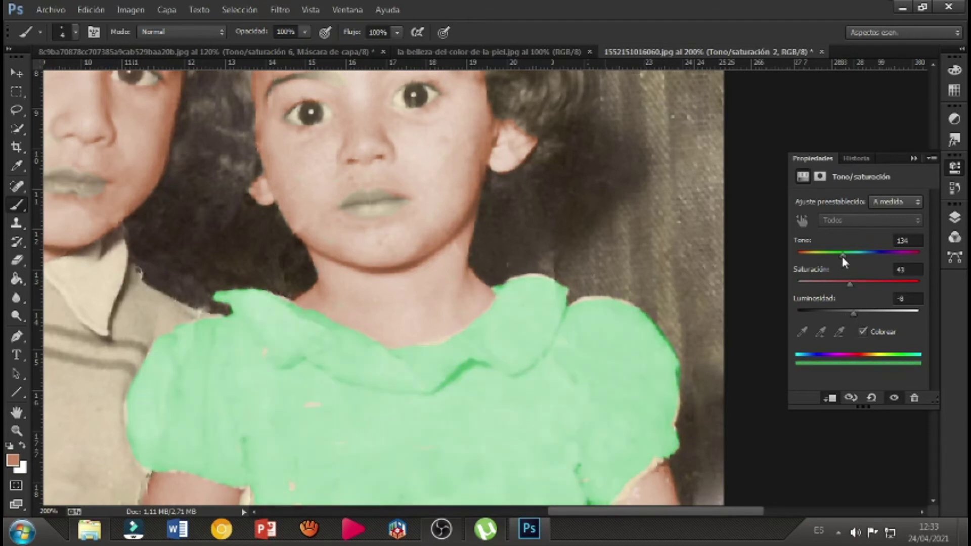
Turn the dress tint pink with hue 320 and lightness +5, and fine-tune its saturation
drag(842, 255, 876, 253)
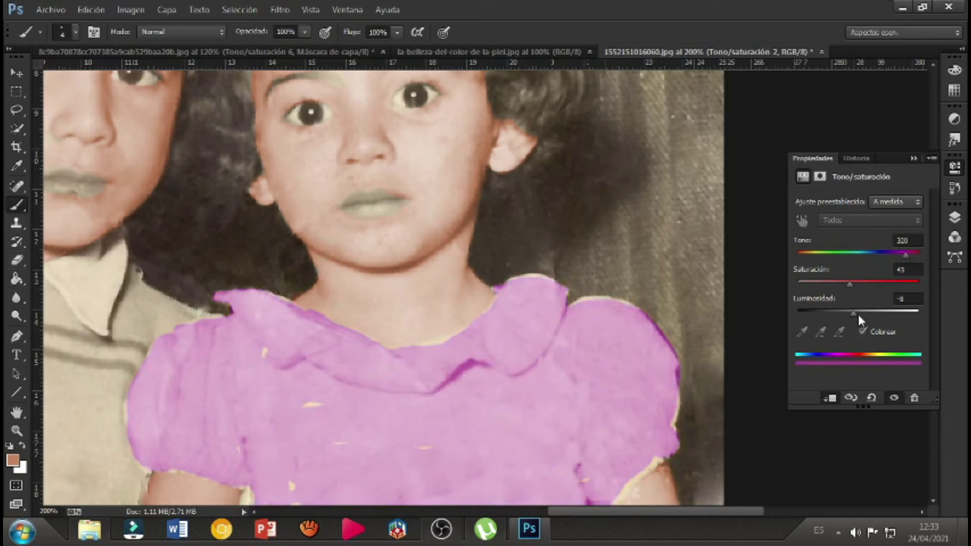
drag(852, 310, 823, 285)
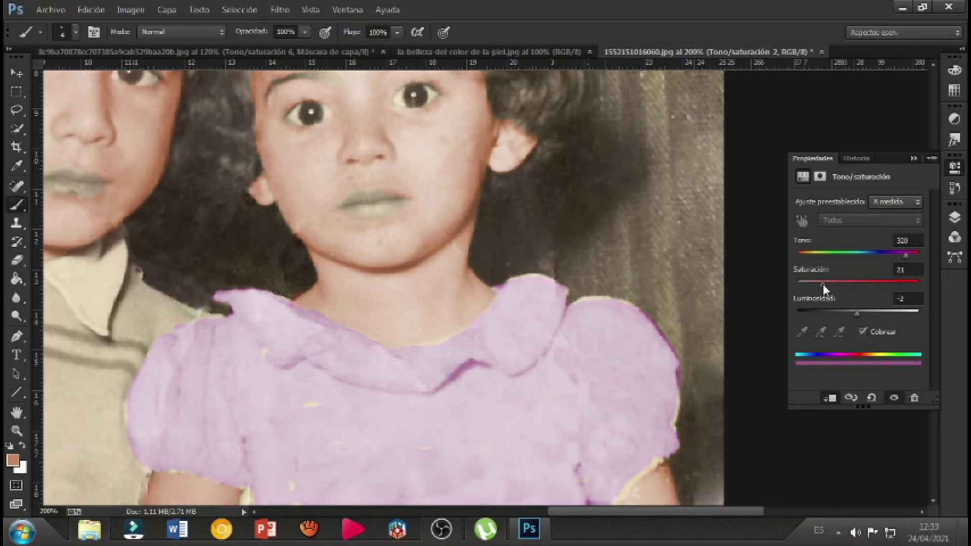
mouse_move(857, 314)
mouse_down()
mouse_move(845, 315)
mouse_move(859, 318)
mouse_up()
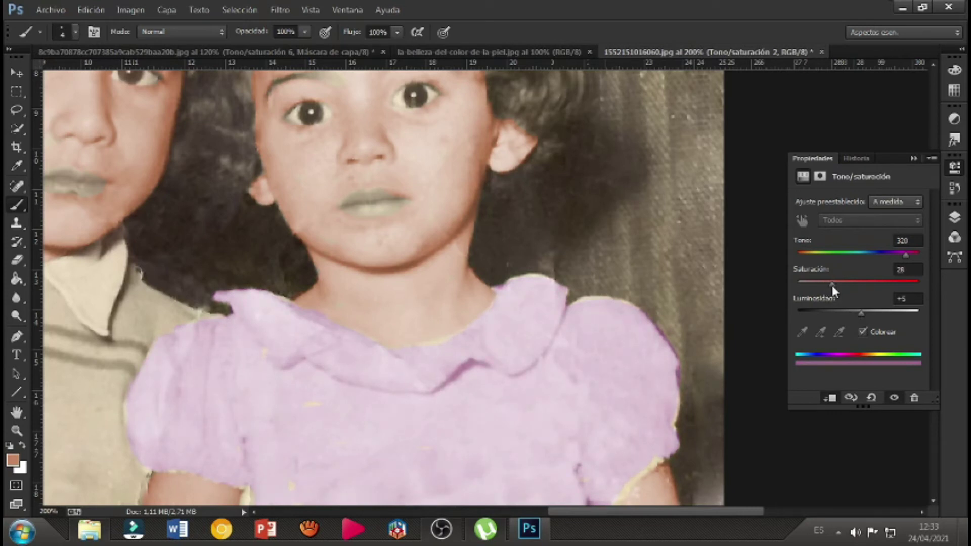
drag(842, 288, 846, 289)
Paint the remaining gaps in the dress tint's mask white with a hard 19 px brush, covering the bodice, sleeve edge and collar
click(955, 217)
click(833, 289)
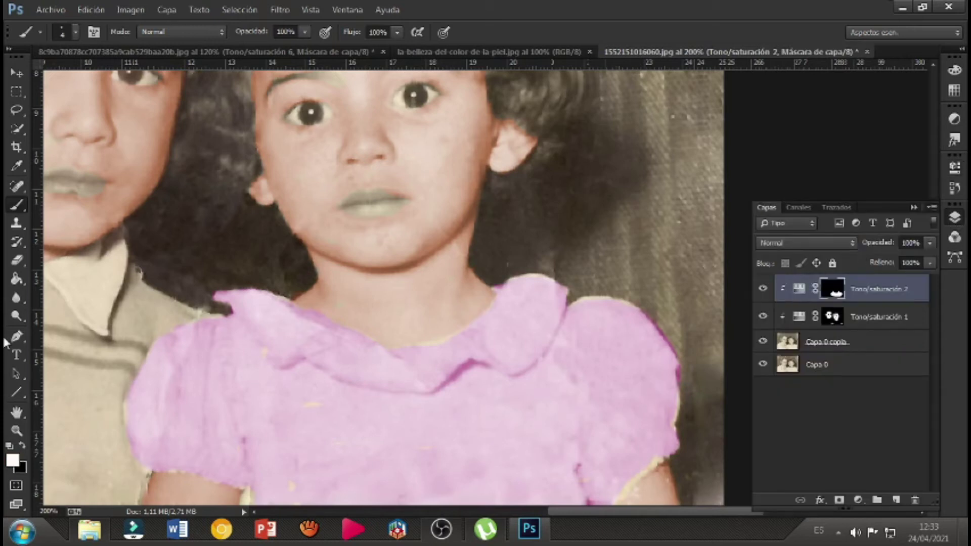
right_click(293, 487)
click(377, 362)
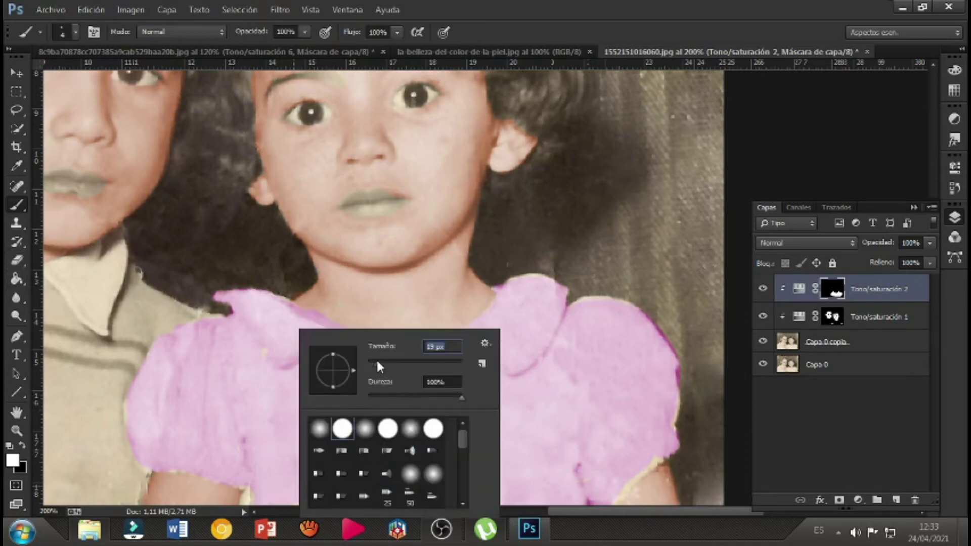
click(260, 412)
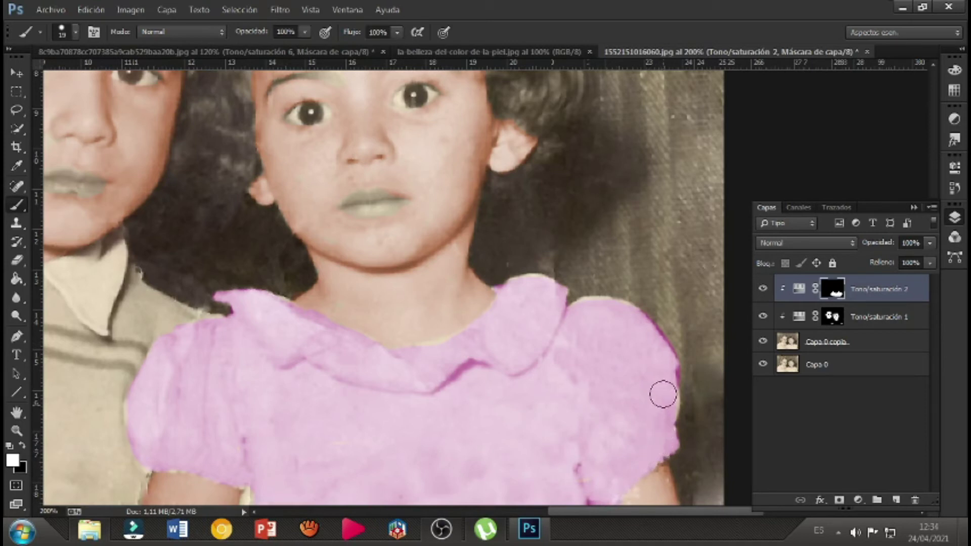
mouse_move(667, 360)
mouse_down()
mouse_move(613, 309)
mouse_move(445, 352)
mouse_up()
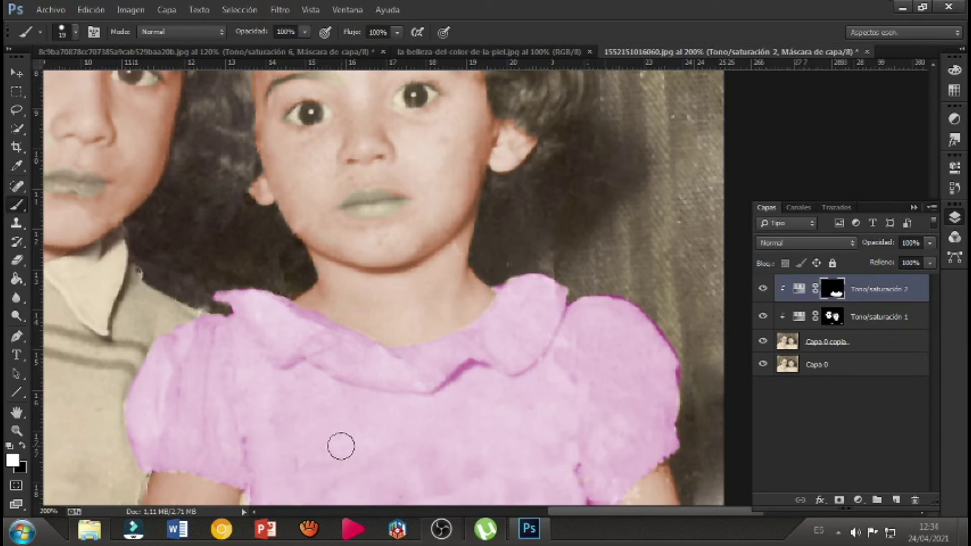
Lower the dress tint layer's opacity to 93% and fit the whole photo in view
click(929, 245)
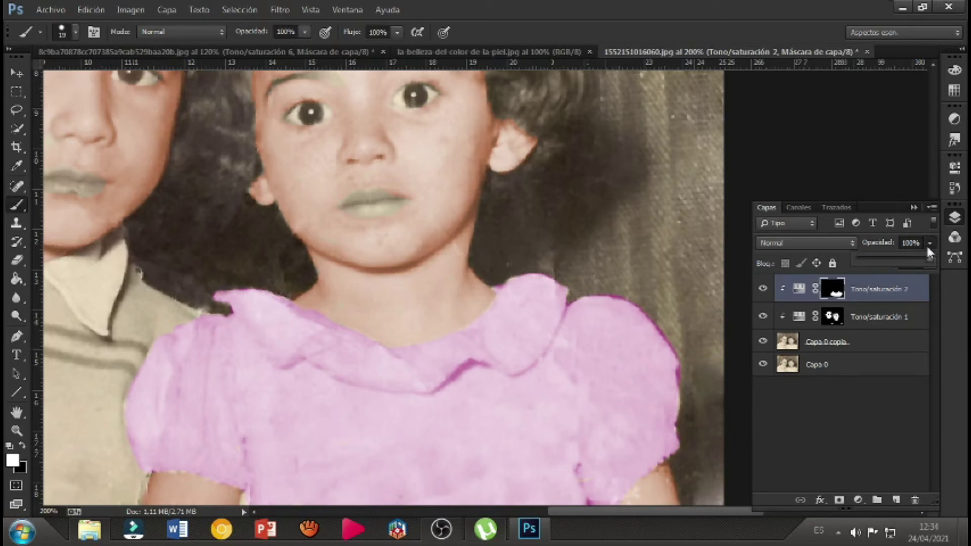
drag(917, 267, 926, 266)
click(19, 431)
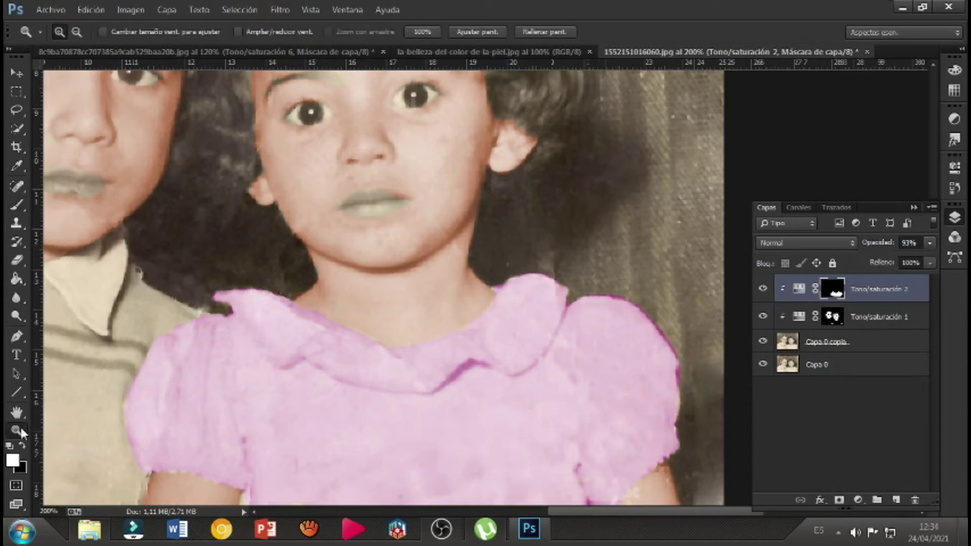
click(463, 31)
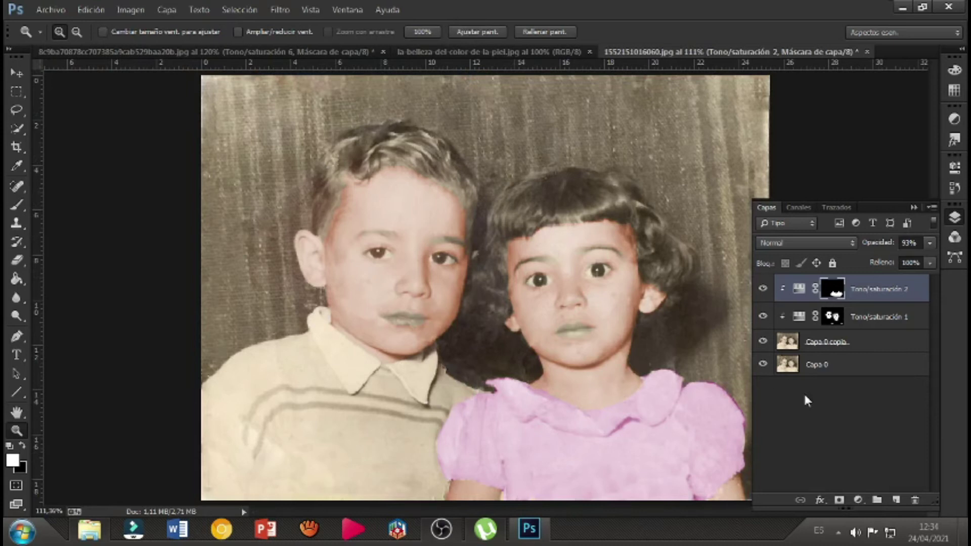
Add a colorized Hue/Saturation adjustment for the boy's sweater with hue 23, saturation 53 and lightness -16
click(862, 500)
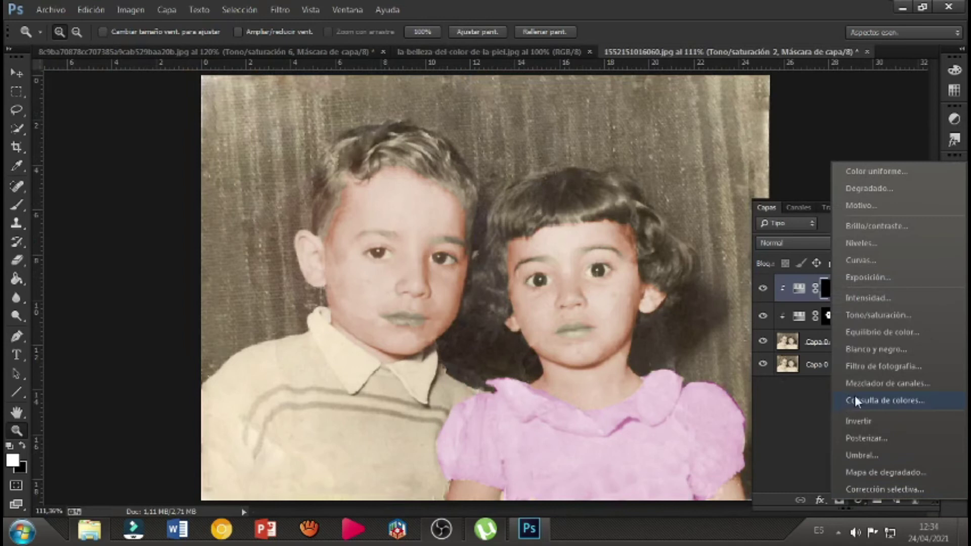
click(881, 316)
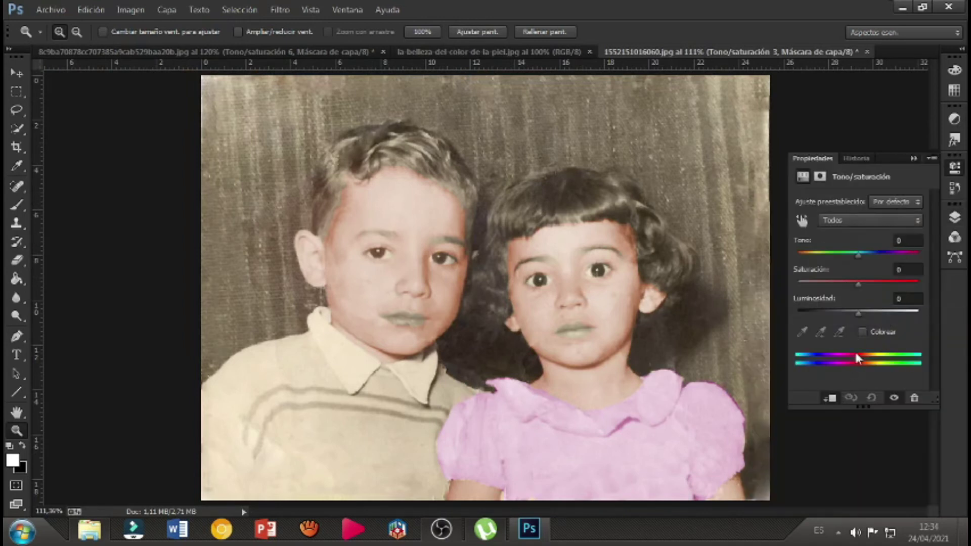
click(863, 332)
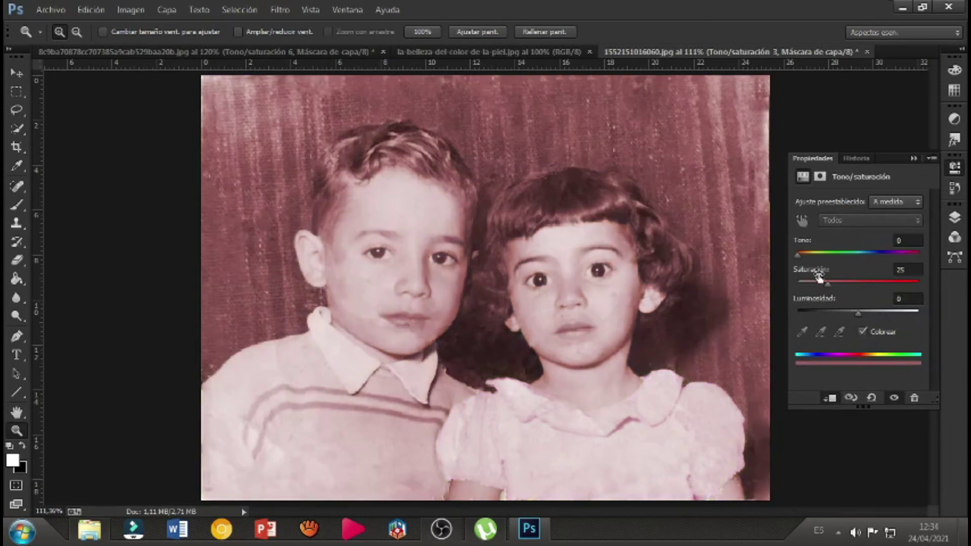
drag(797, 255, 805, 256)
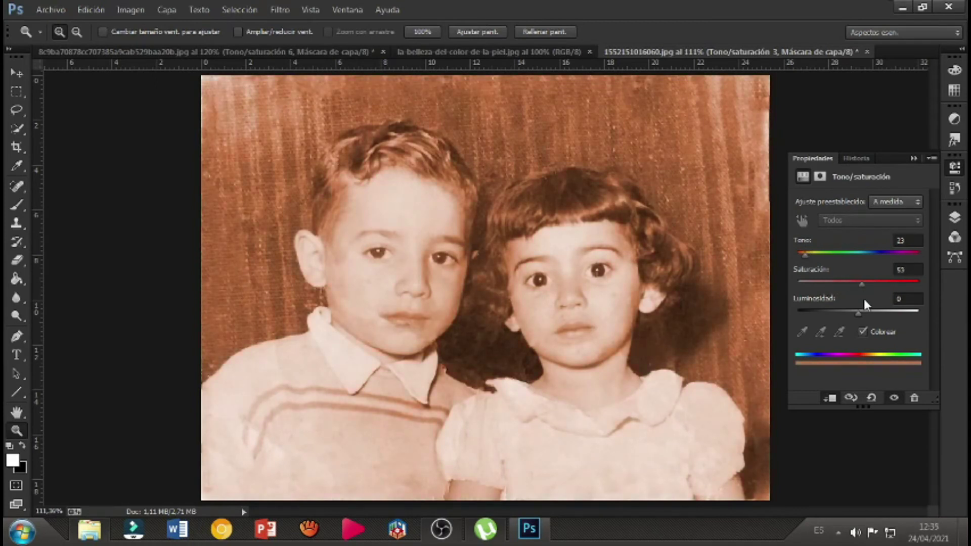
drag(857, 312, 848, 310)
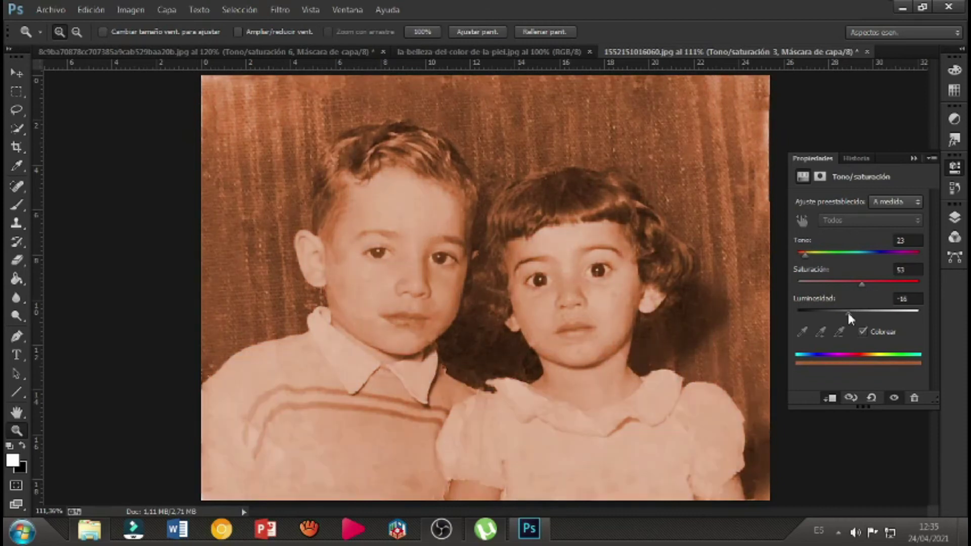
Fill the new Hue/Saturation layer's mask with black to hide the orange tint across the photo
click(954, 218)
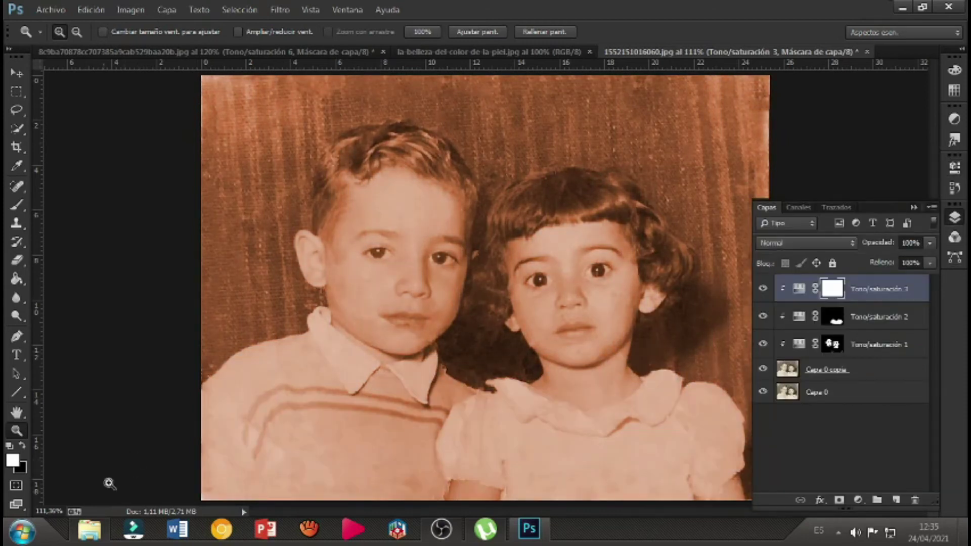
click(20, 444)
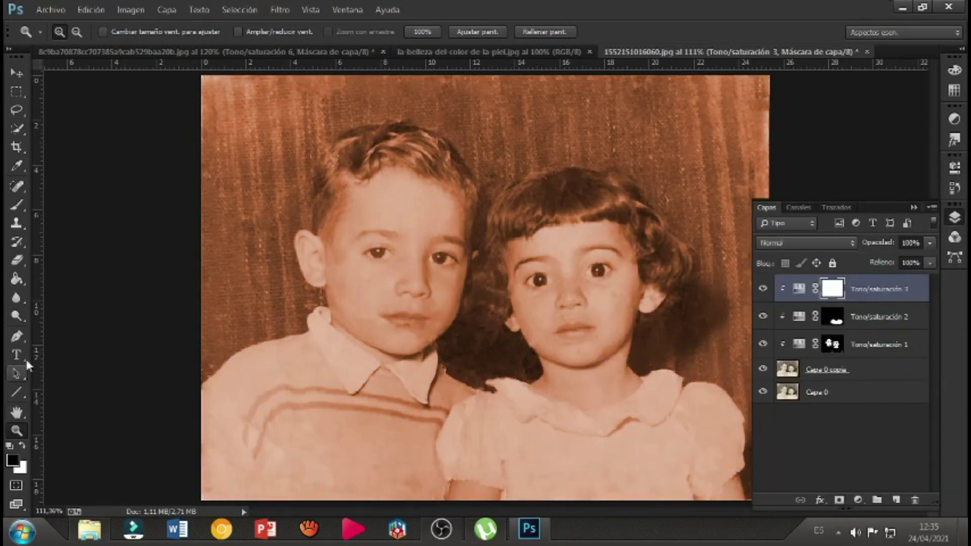
click(16, 280)
click(321, 342)
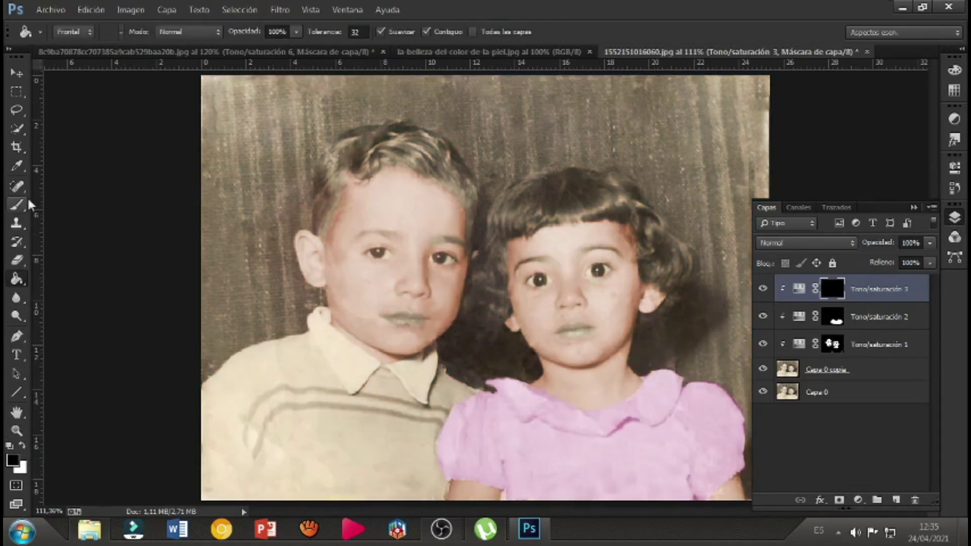
Paint the orange tint onto the lower front of the boy's sweater with a white 19 px brush
click(16, 205)
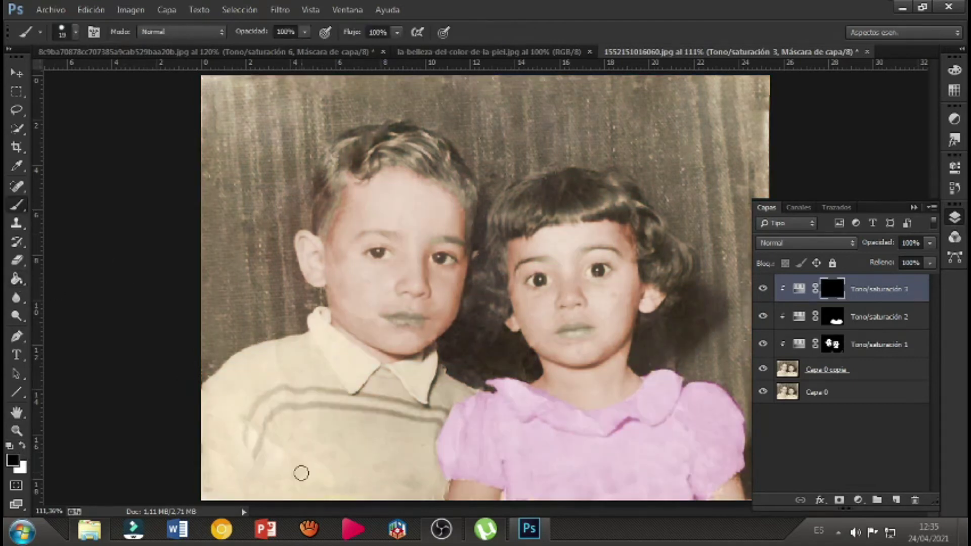
click(10, 433)
click(23, 445)
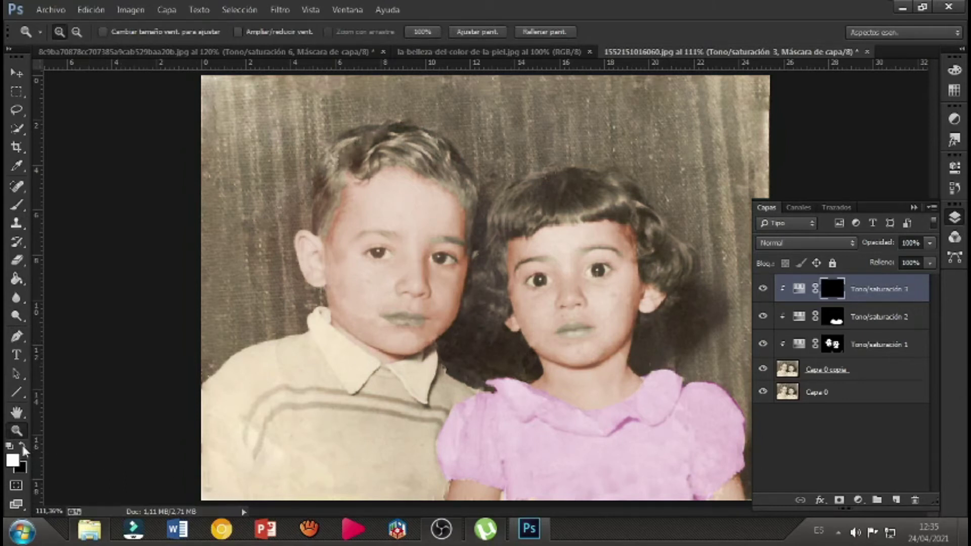
click(21, 443)
click(16, 206)
mouse_move(325, 445)
mouse_down()
mouse_move(303, 470)
mouse_move(341, 453)
mouse_move(309, 482)
mouse_move(280, 490)
mouse_move(307, 494)
mouse_move(304, 501)
mouse_move(269, 498)
mouse_move(359, 492)
mouse_move(301, 488)
mouse_move(353, 482)
mouse_move(312, 470)
mouse_move(343, 464)
mouse_up()
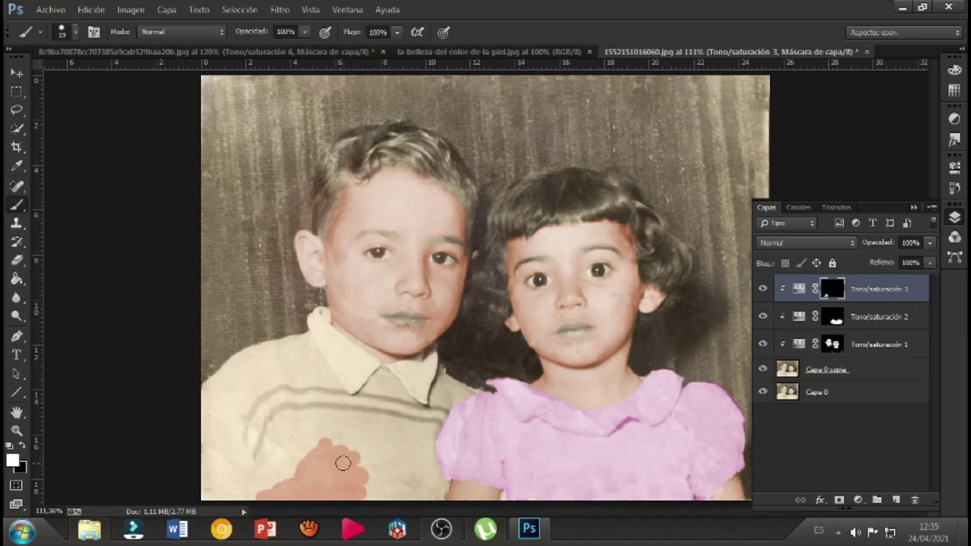
Paint the orange tint onto the sweater between the boy's collar points with the 19 px brush
click(16, 430)
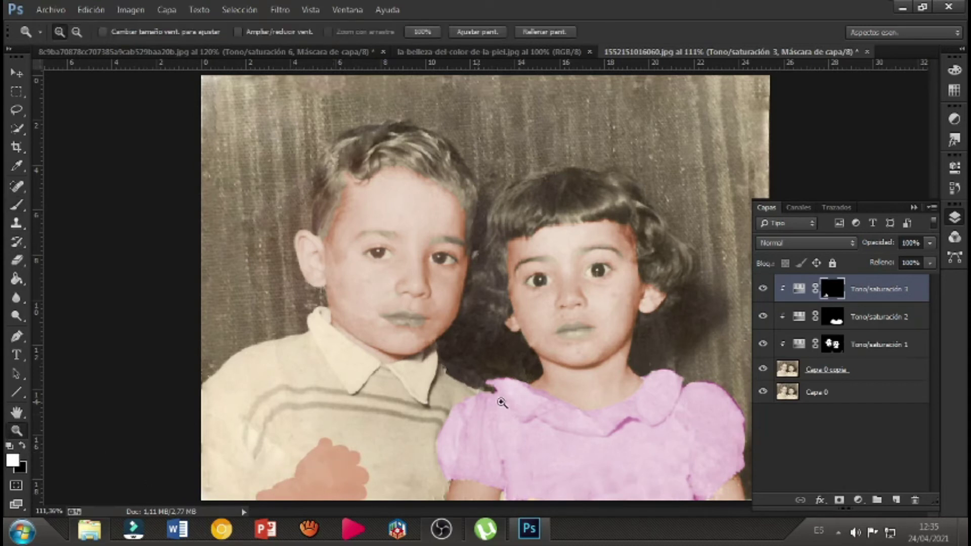
click(396, 388)
click(394, 390)
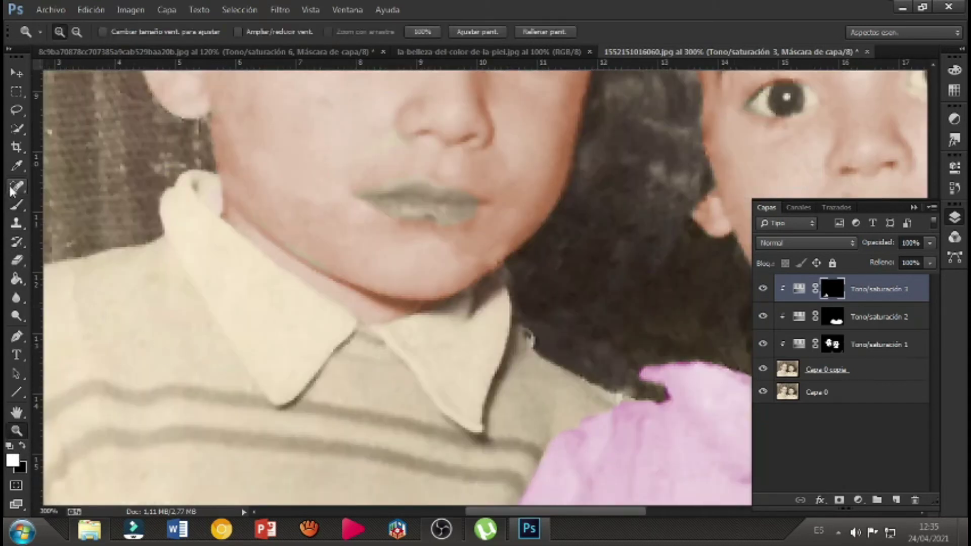
click(14, 211)
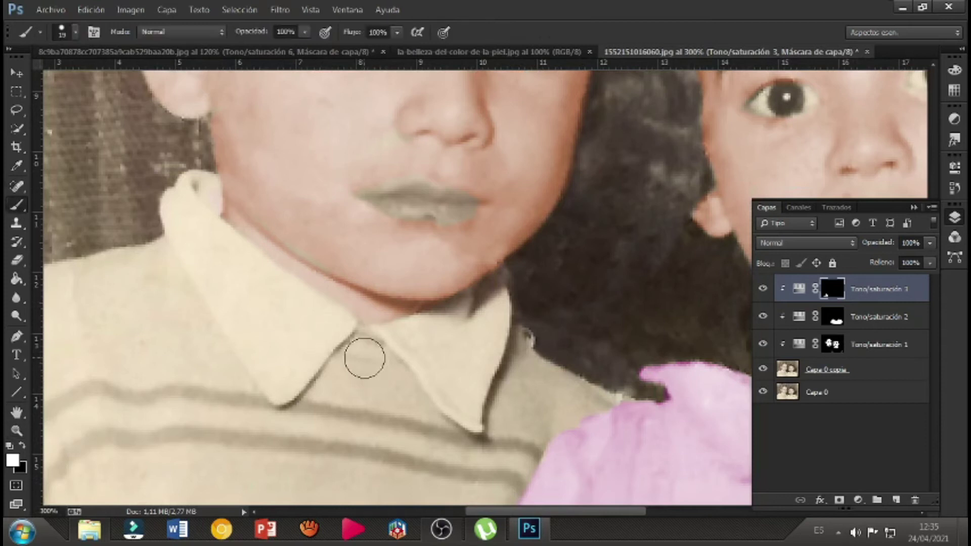
mouse_move(363, 356)
mouse_down()
mouse_move(394, 392)
mouse_move(343, 381)
mouse_move(362, 347)
mouse_move(357, 362)
mouse_move(390, 379)
mouse_up()
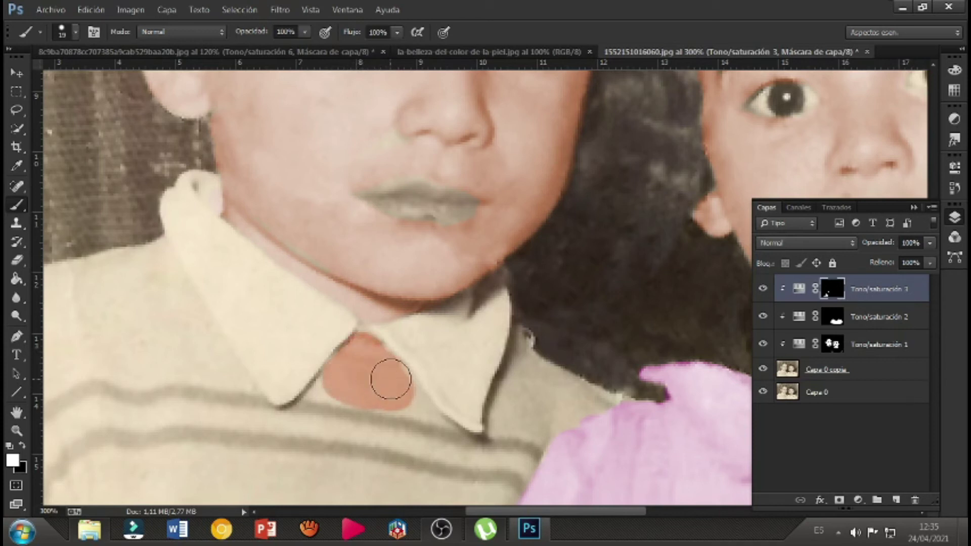
Using a 7 px brush, extend the orange tint to the collar edges and over the sweater shoulder beside the girl's dress
right_click(390, 379)
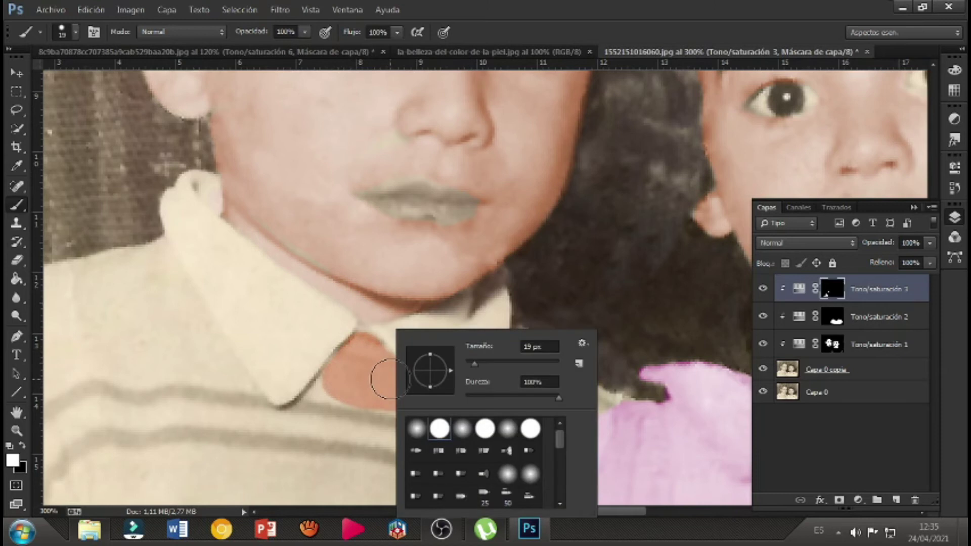
click(468, 359)
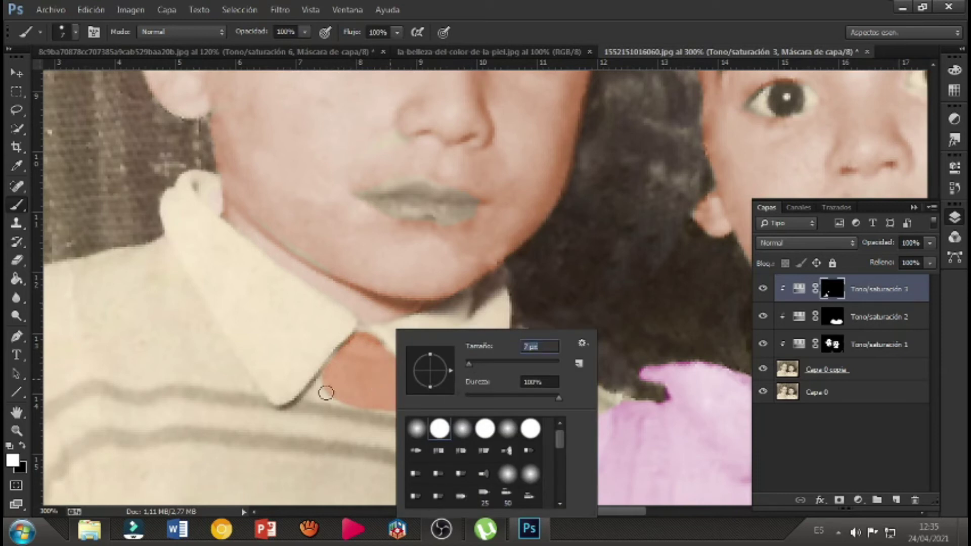
click(322, 377)
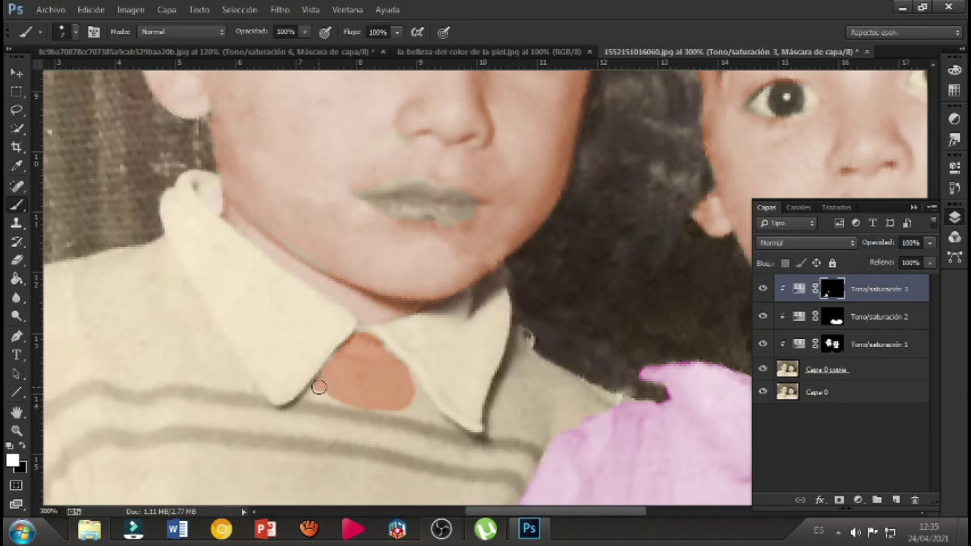
mouse_move(311, 395)
mouse_down()
mouse_move(440, 421)
mouse_move(422, 412)
mouse_move(411, 382)
mouse_move(435, 412)
mouse_move(403, 408)
mouse_up()
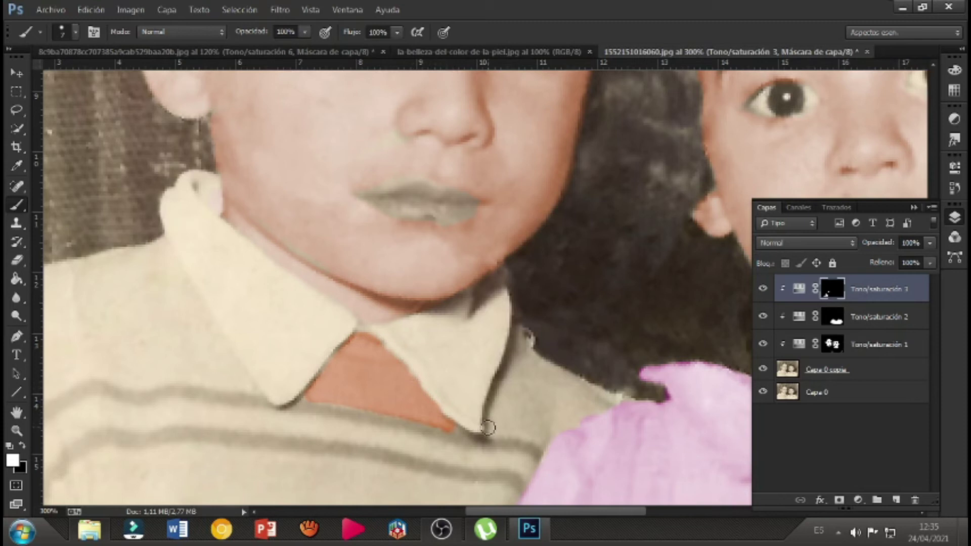
mouse_move(495, 432)
mouse_down()
mouse_move(519, 338)
mouse_move(542, 370)
mouse_up()
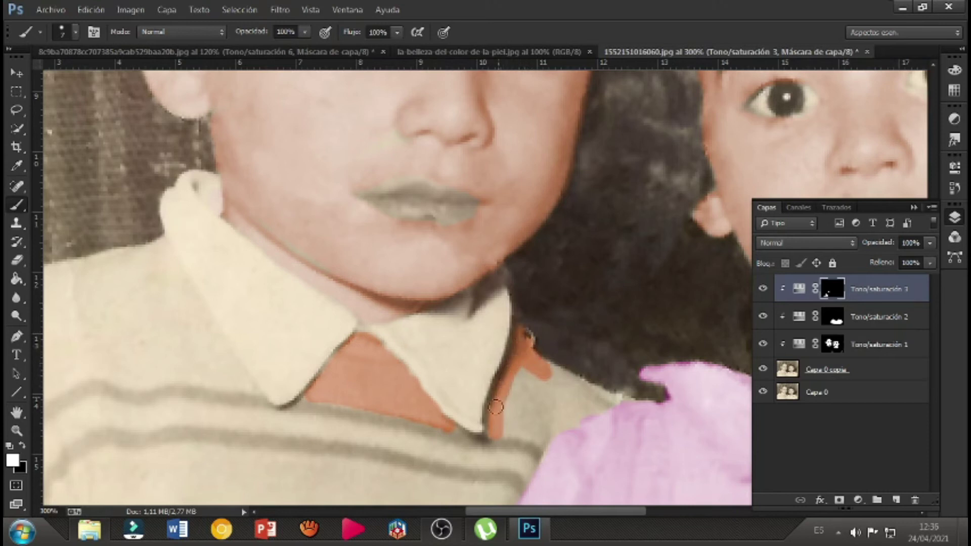
mouse_move(500, 426)
mouse_down()
mouse_move(540, 444)
mouse_move(552, 427)
mouse_move(614, 399)
mouse_move(526, 359)
mouse_move(507, 418)
mouse_move(536, 374)
mouse_move(523, 421)
mouse_move(552, 384)
mouse_move(535, 428)
mouse_move(563, 404)
mouse_move(588, 401)
mouse_move(551, 417)
mouse_move(574, 393)
mouse_up()
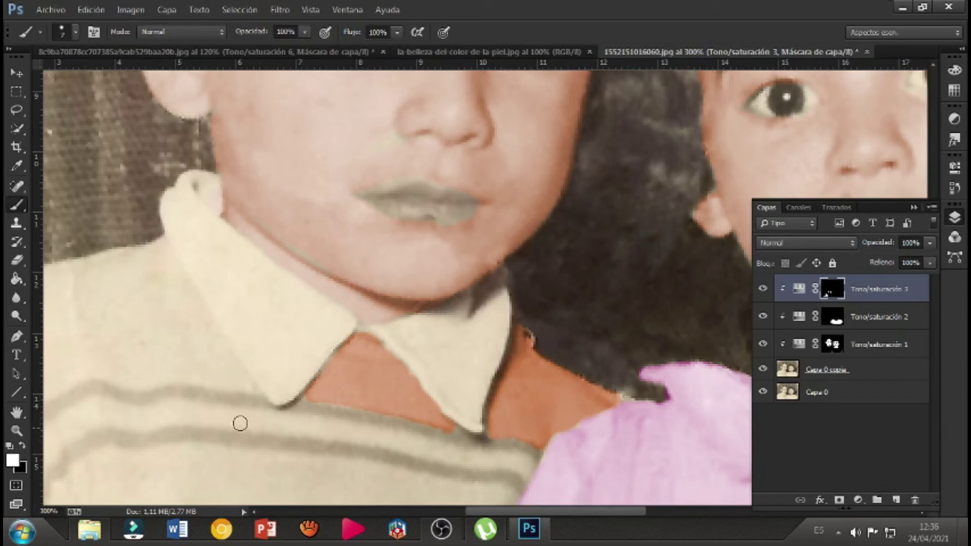
Paint the orange tint along the sweater stripe's upper edge with the 7 px brush and over the boy's outer shoulder with a 32 px brush
drag(533, 511, 466, 506)
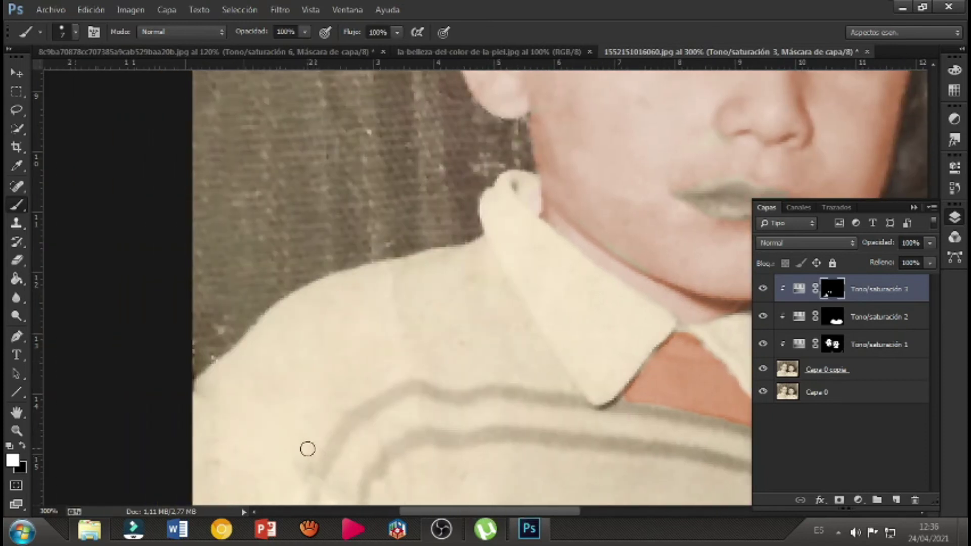
mouse_move(312, 455)
mouse_down()
mouse_move(359, 395)
mouse_move(398, 379)
mouse_move(485, 378)
mouse_move(580, 393)
mouse_up()
right_click(307, 398)
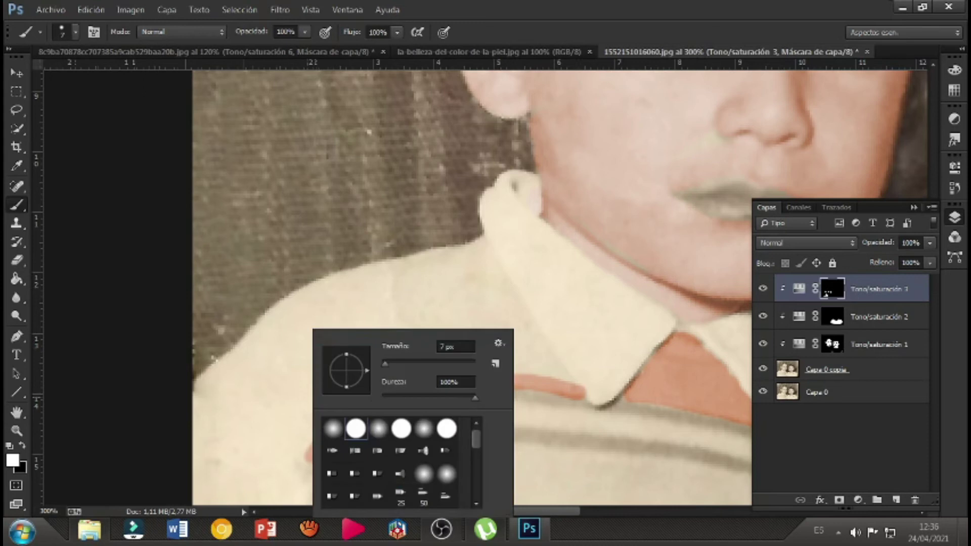
click(396, 362)
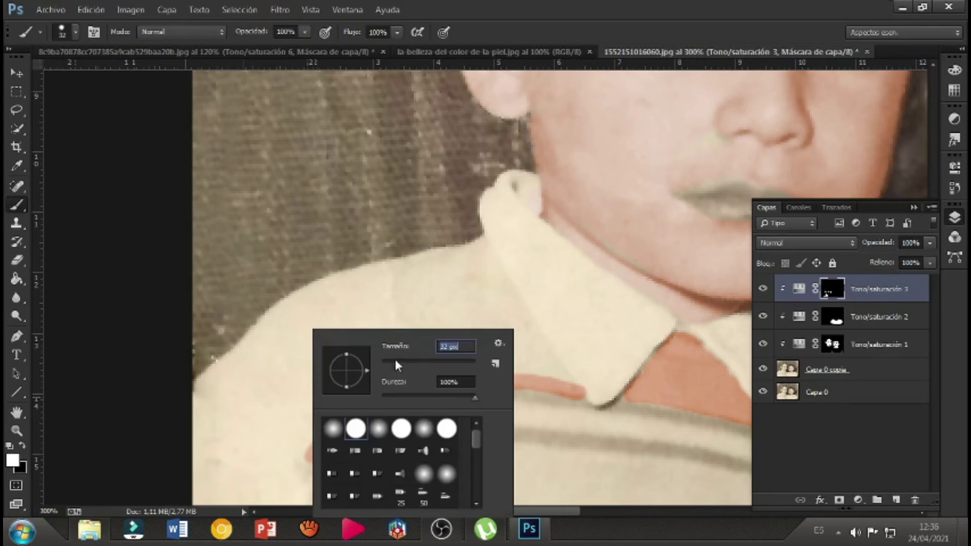
click(225, 398)
mouse_move(225, 398)
mouse_down()
mouse_move(290, 327)
mouse_move(386, 293)
mouse_move(447, 284)
mouse_move(436, 286)
mouse_up()
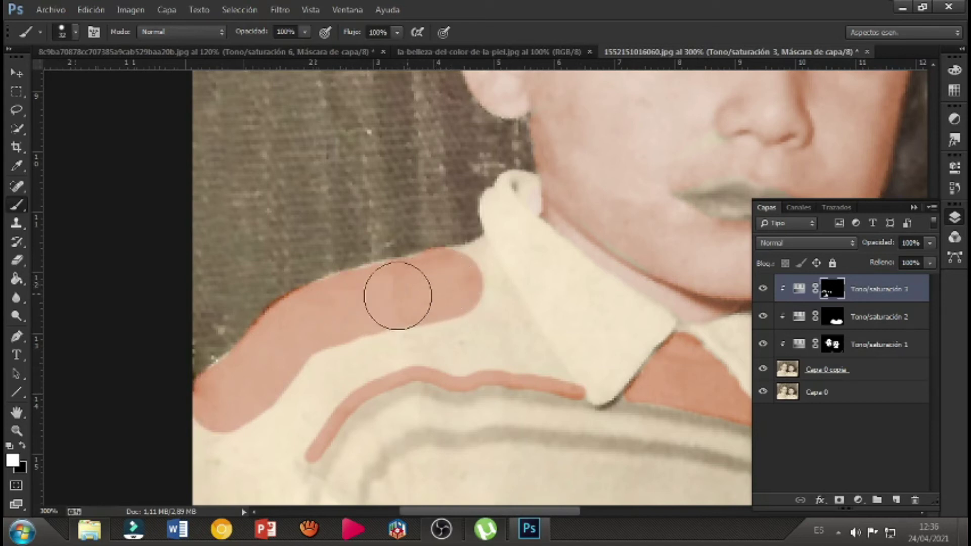
mouse_move(229, 462)
mouse_down()
mouse_move(222, 443)
mouse_move(234, 481)
mouse_move(389, 350)
mouse_move(484, 356)
mouse_move(401, 338)
mouse_move(326, 347)
mouse_move(261, 396)
mouse_move(348, 313)
mouse_up()
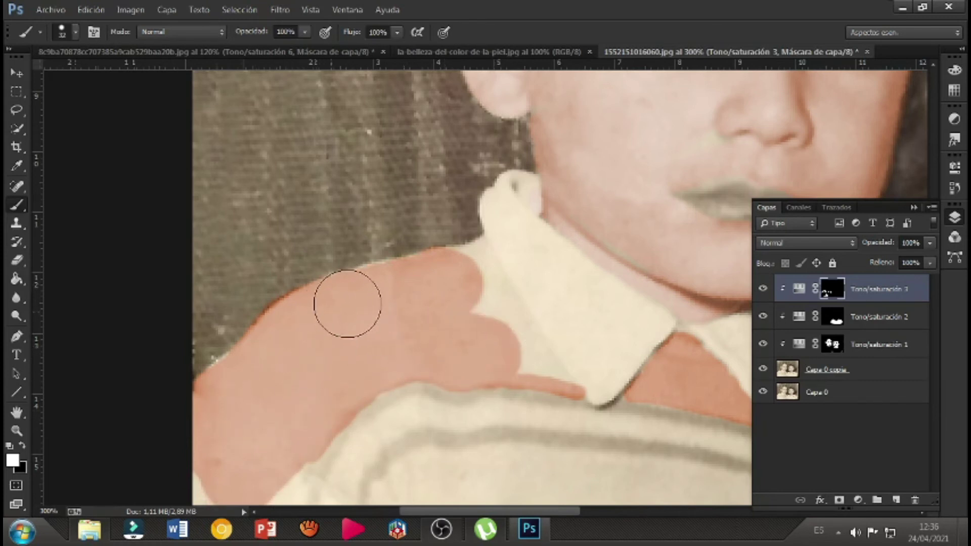
Paint the orange tint down the boy's sleeve and across the sweater front below the stripe with the 32 px brush
scroll(253, 423, down, 2)
scroll(253, 423, down, 2)
mouse_move(245, 425)
mouse_down()
mouse_move(225, 395)
mouse_move(232, 453)
mouse_move(256, 435)
mouse_move(291, 372)
mouse_move(251, 496)
mouse_move(227, 438)
mouse_move(217, 480)
mouse_up()
scroll(233, 449, down, 2)
scroll(233, 449, down, 5)
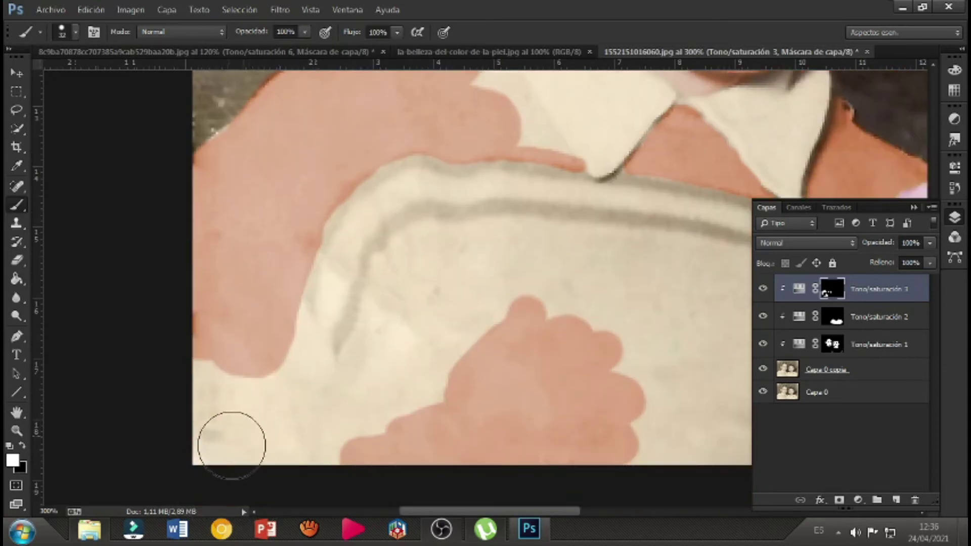
mouse_move(223, 369)
mouse_down()
mouse_move(221, 446)
mouse_move(419, 448)
mouse_move(271, 392)
mouse_move(292, 353)
mouse_move(351, 397)
mouse_move(383, 351)
mouse_move(401, 278)
mouse_move(427, 257)
mouse_move(536, 254)
mouse_move(422, 254)
mouse_move(396, 432)
mouse_move(497, 286)
mouse_move(566, 248)
mouse_move(514, 251)
mouse_move(718, 278)
mouse_move(564, 255)
mouse_move(615, 259)
mouse_move(569, 250)
mouse_move(559, 388)
mouse_move(659, 316)
mouse_move(645, 396)
mouse_move(592, 313)
mouse_move(622, 472)
mouse_up()
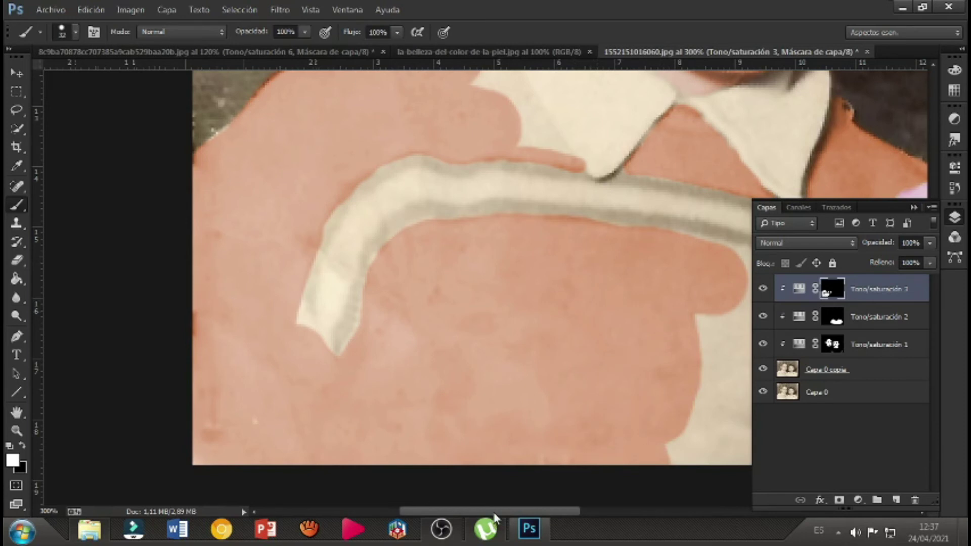
Cover the remaining untinted sweater front next to the girl's dress with the 32 px brush
drag(494, 513, 566, 506)
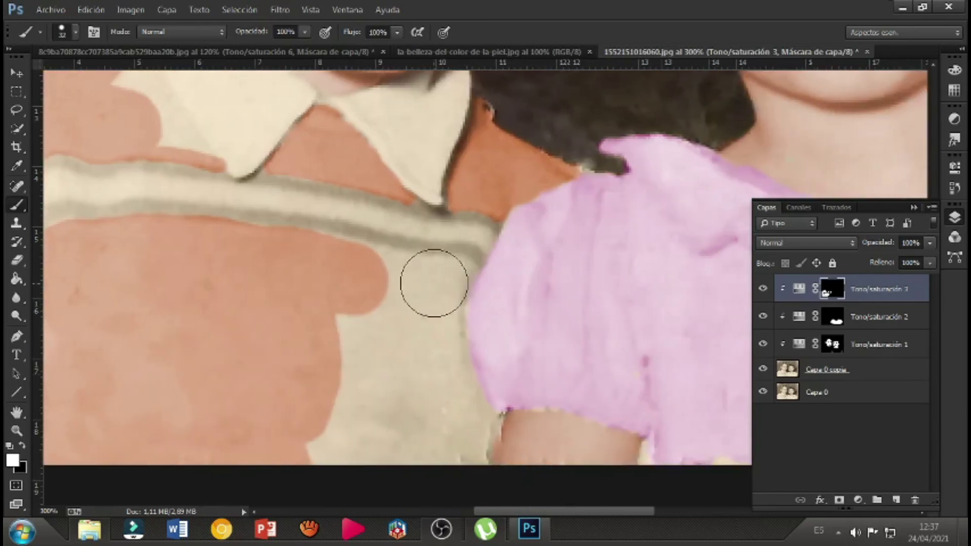
drag(428, 287, 278, 259)
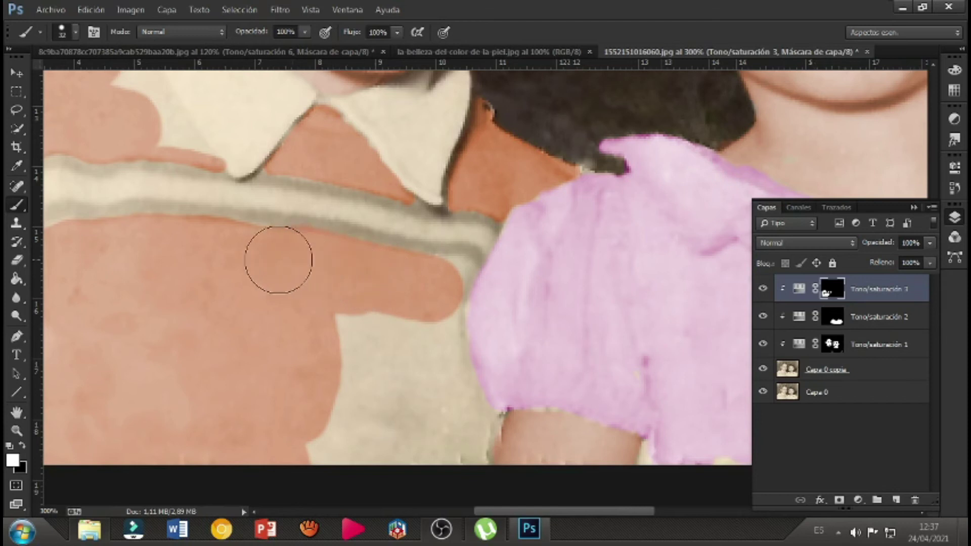
click(424, 336)
mouse_move(424, 336)
mouse_down()
mouse_move(415, 449)
mouse_move(327, 466)
mouse_move(336, 382)
mouse_move(369, 308)
mouse_move(379, 440)
mouse_move(383, 417)
mouse_move(428, 403)
mouse_move(450, 449)
mouse_up()
Using a 13 px brush, extend the orange tint along the border with the girl's sleeve and up to the stripe's end
right_click(451, 448)
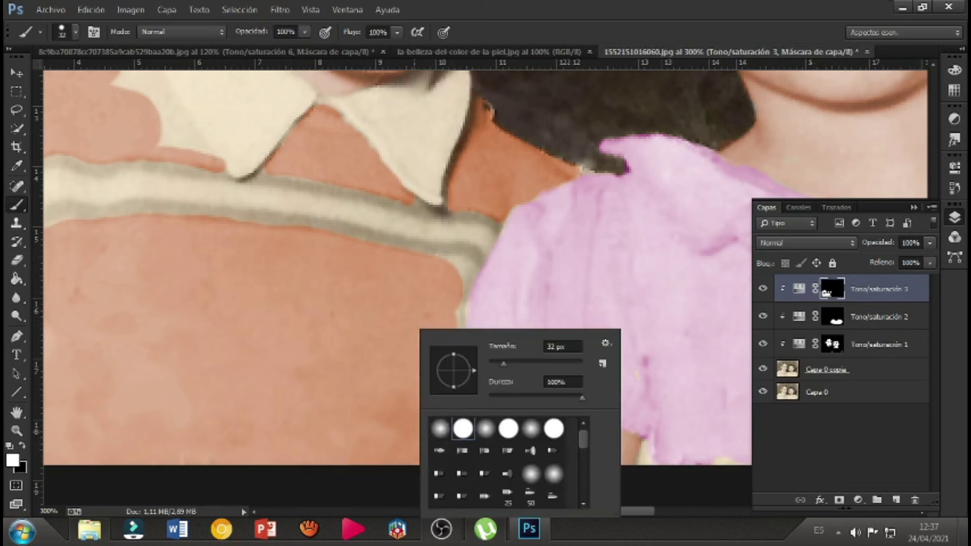
click(496, 361)
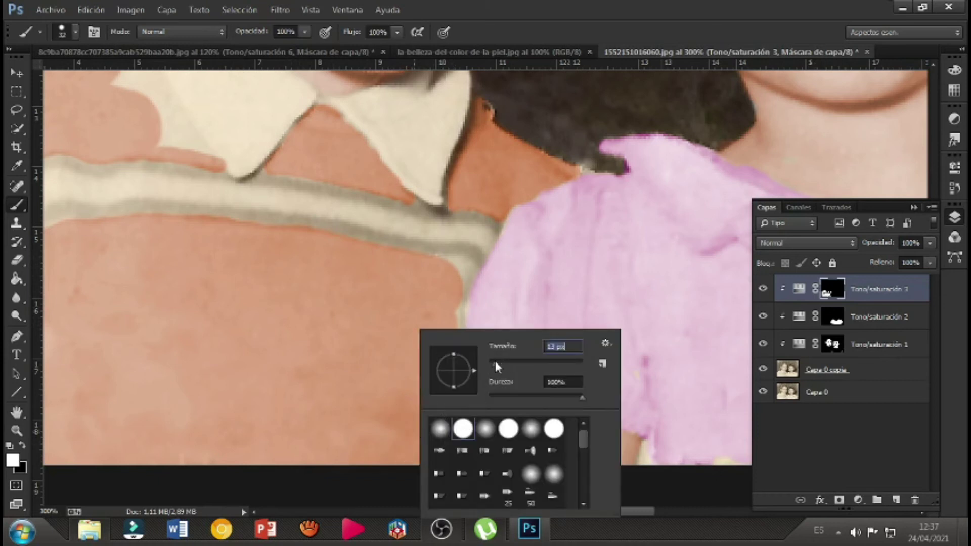
click(392, 340)
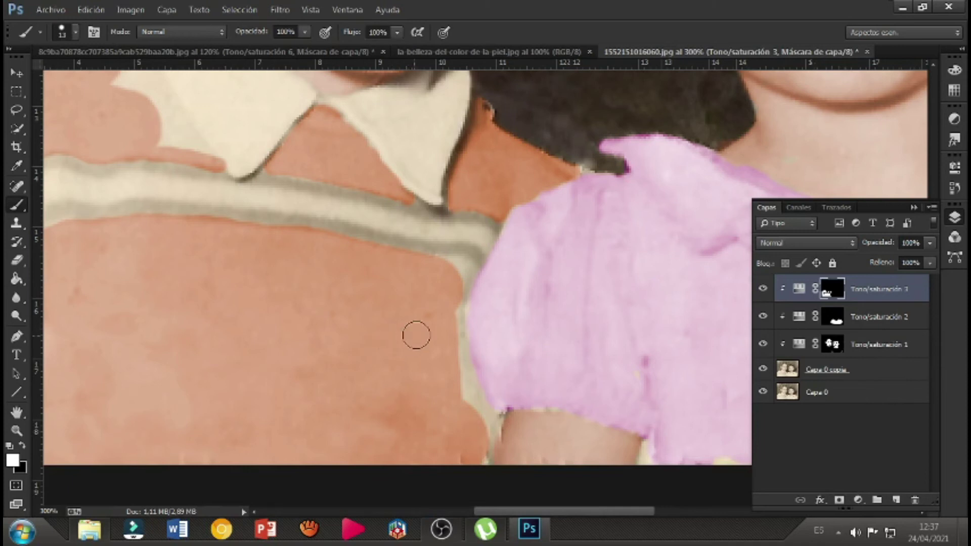
mouse_move(450, 314)
mouse_down()
mouse_move(448, 336)
mouse_move(486, 428)
mouse_move(482, 454)
mouse_up()
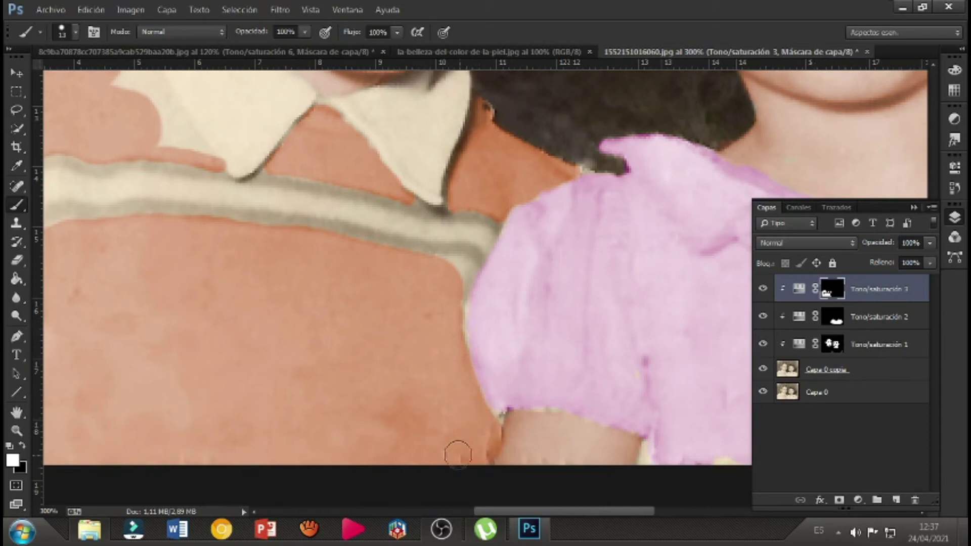
mouse_move(450, 297)
mouse_down()
mouse_move(463, 269)
mouse_move(440, 269)
mouse_move(448, 268)
mouse_up()
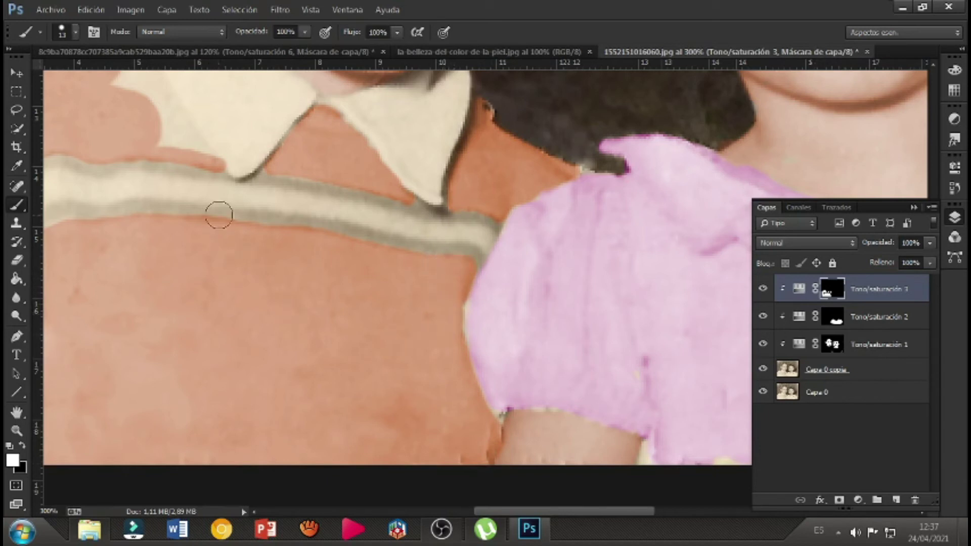
Paint the orange tint into the gap between the boy's outer shoulder and the long edge of his collar
scroll(219, 213, up, 5)
mouse_move(195, 272)
mouse_down()
mouse_move(126, 143)
mouse_move(113, 132)
mouse_move(82, 145)
mouse_move(119, 181)
mouse_move(152, 245)
mouse_move(185, 271)
mouse_move(227, 273)
mouse_move(213, 245)
mouse_up()
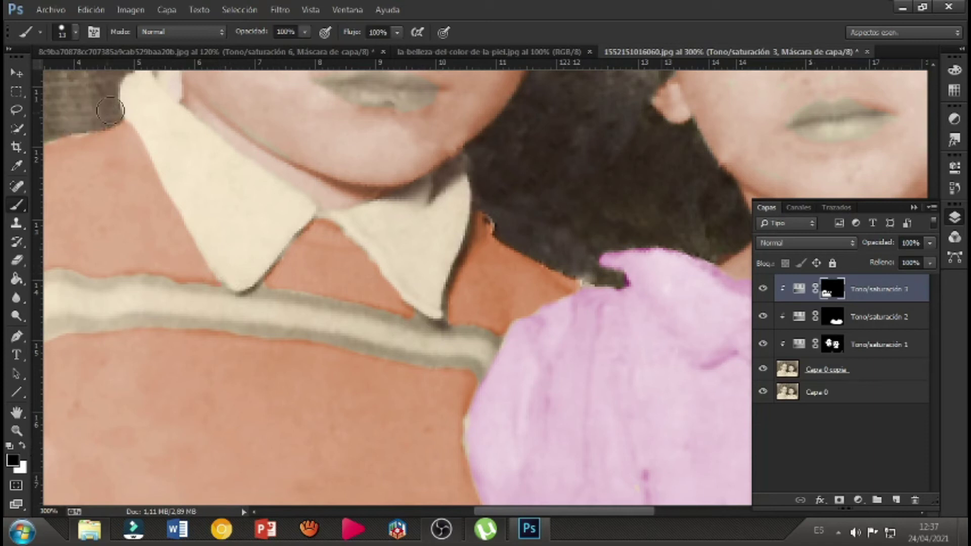
scroll(203, 258, up, 2)
scroll(343, 369, down, 3)
Dab white on the mask around the tip of the boy's larger collar point and remove the tint spilled onto the collar with black
click(23, 444)
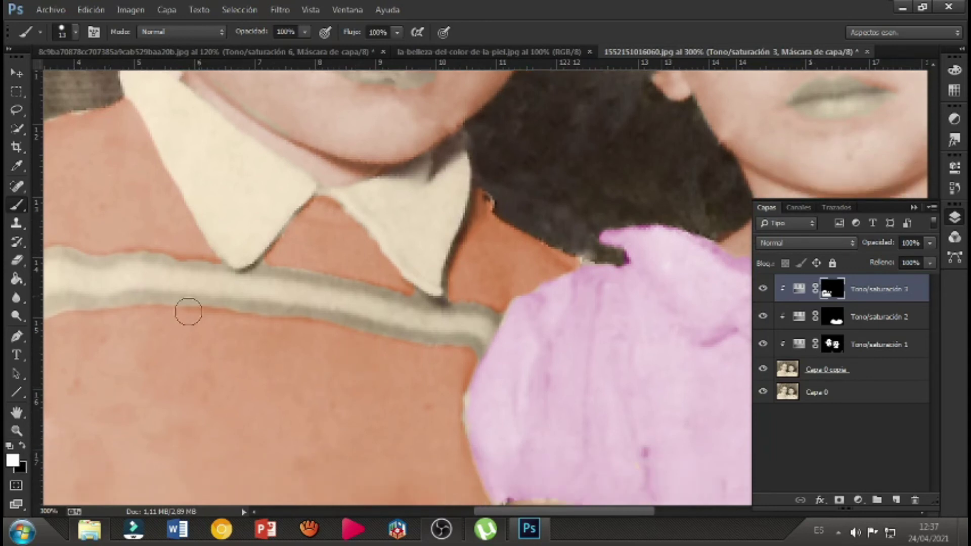
click(262, 249)
click(224, 249)
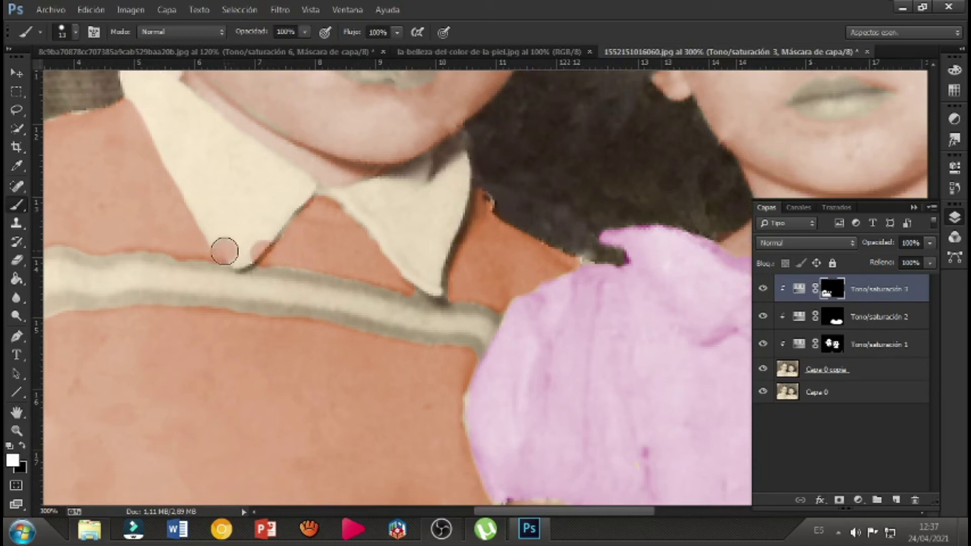
click(22, 443)
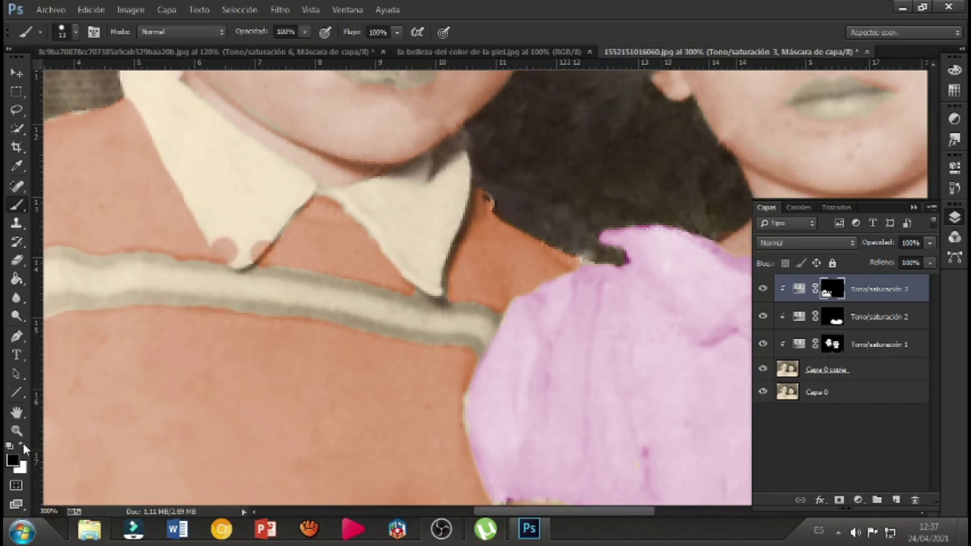
click(228, 248)
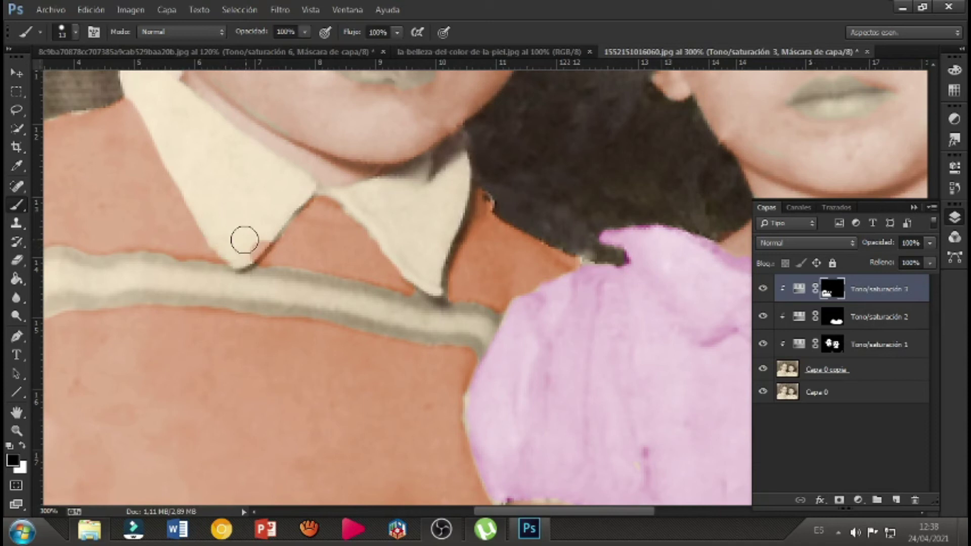
drag(252, 249, 258, 238)
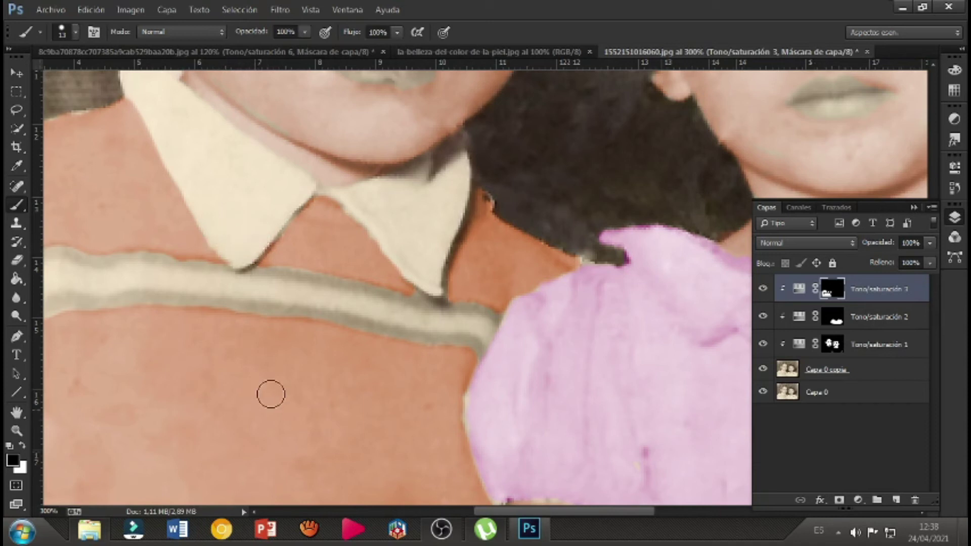
Touch up the mask at the tip of the collar point nearest the girl, erasing the spilled tint with black and a 6 px brush
click(22, 444)
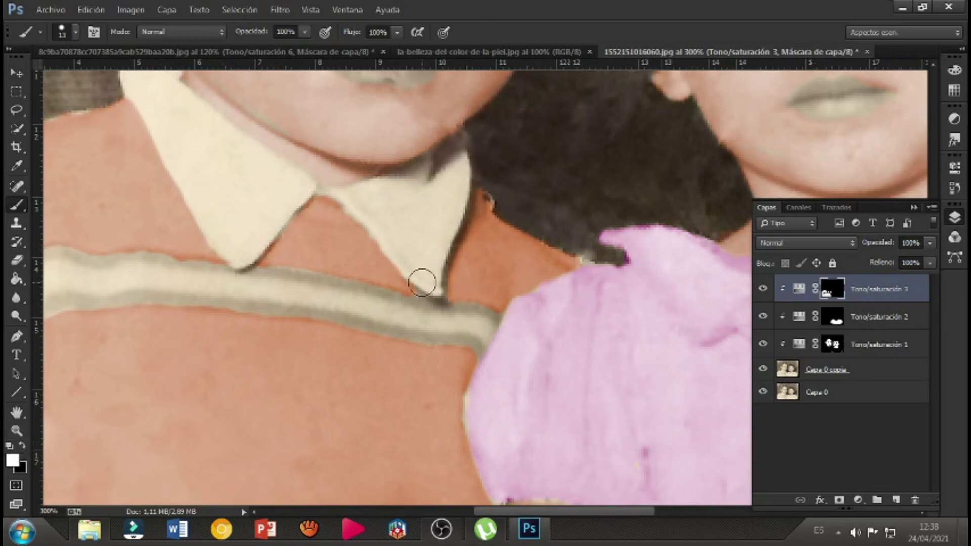
drag(418, 281, 425, 283)
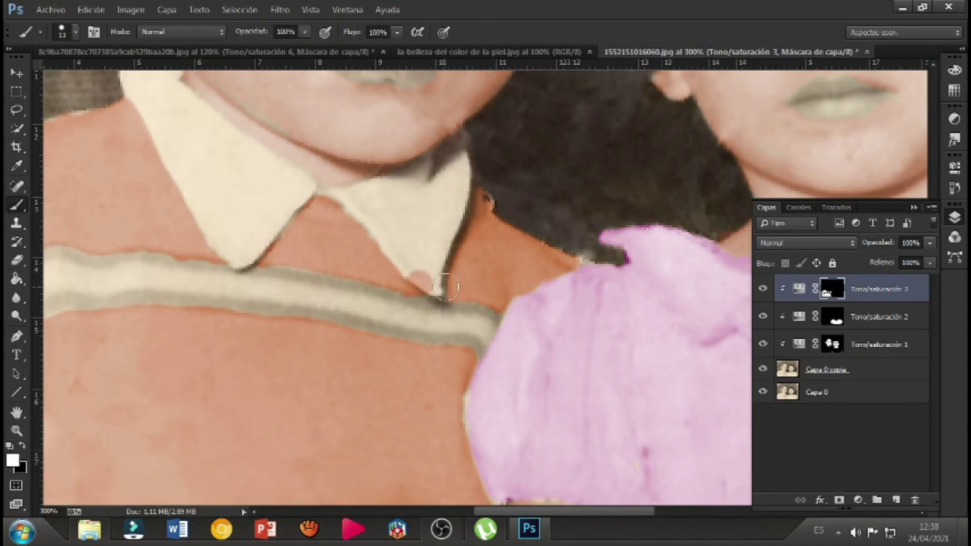
click(22, 445)
drag(422, 274, 433, 279)
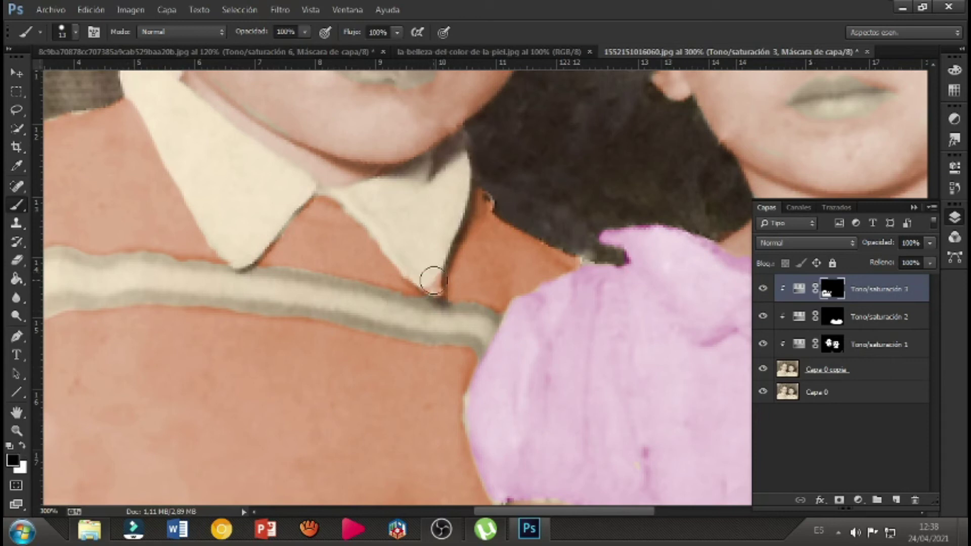
right_click(432, 265)
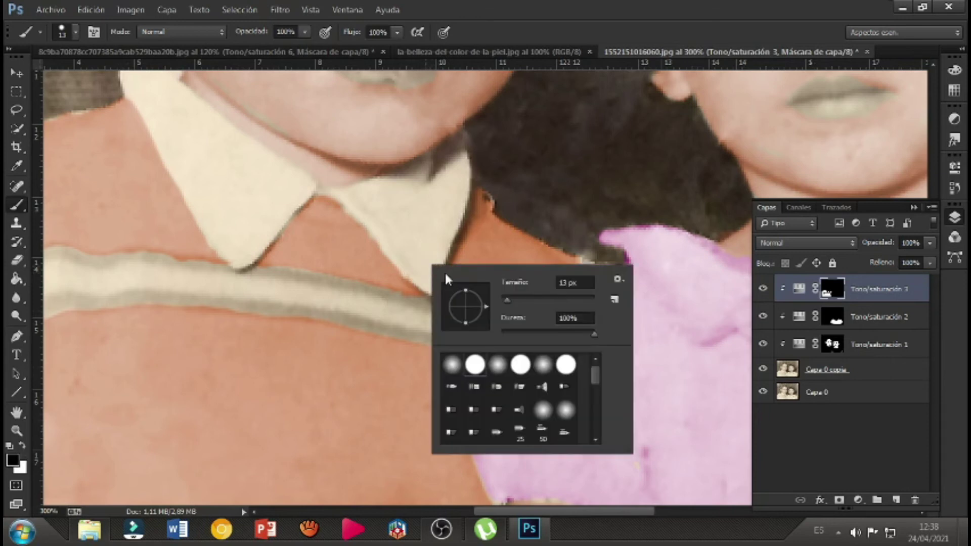
drag(504, 302, 502, 295)
click(406, 245)
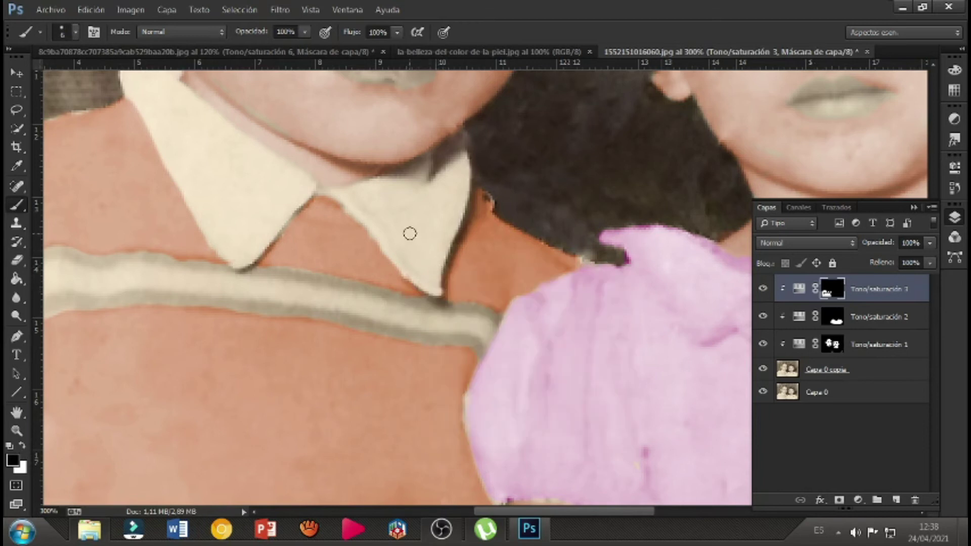
Lower the sweater tint's lightness to -21, raise its saturation, and set the Hue/Saturation layer's opacity to 94%
click(17, 431)
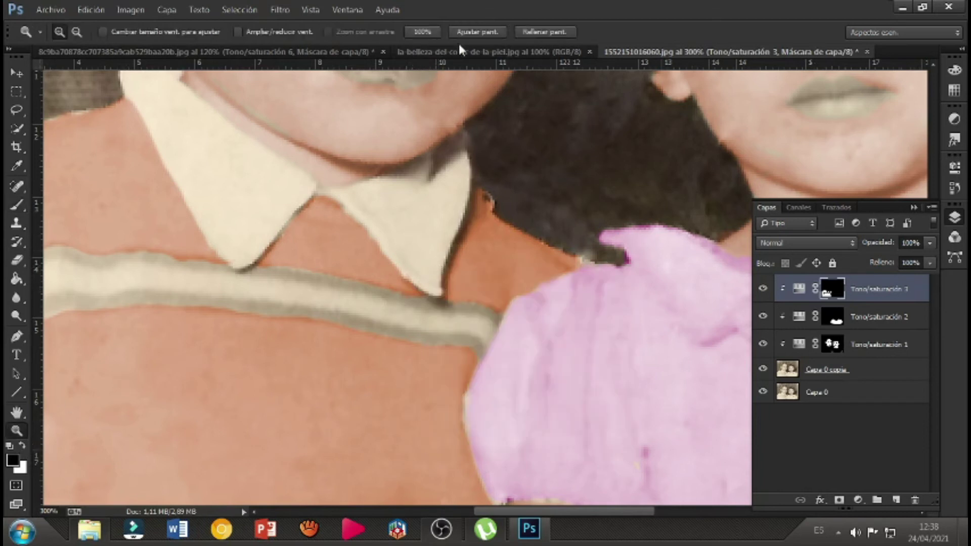
click(473, 33)
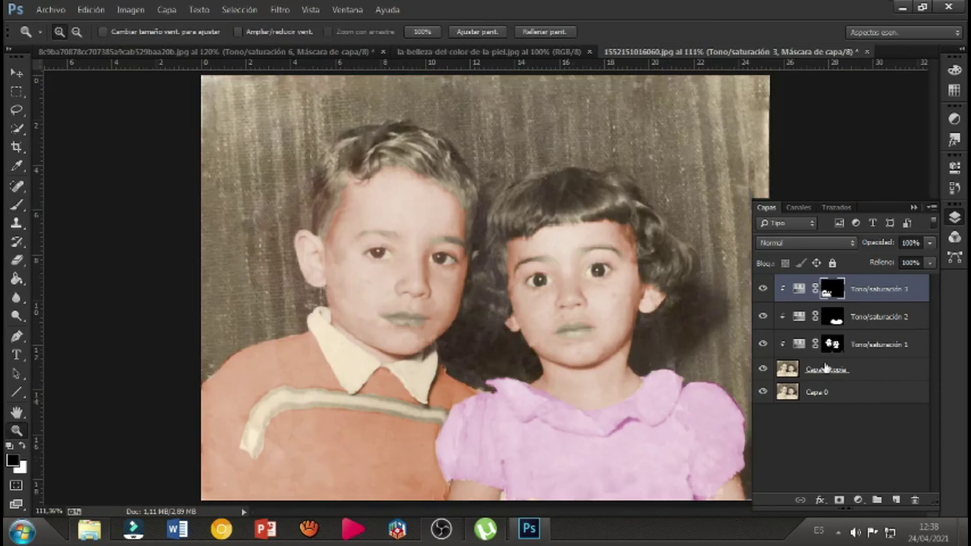
double_click(799, 290)
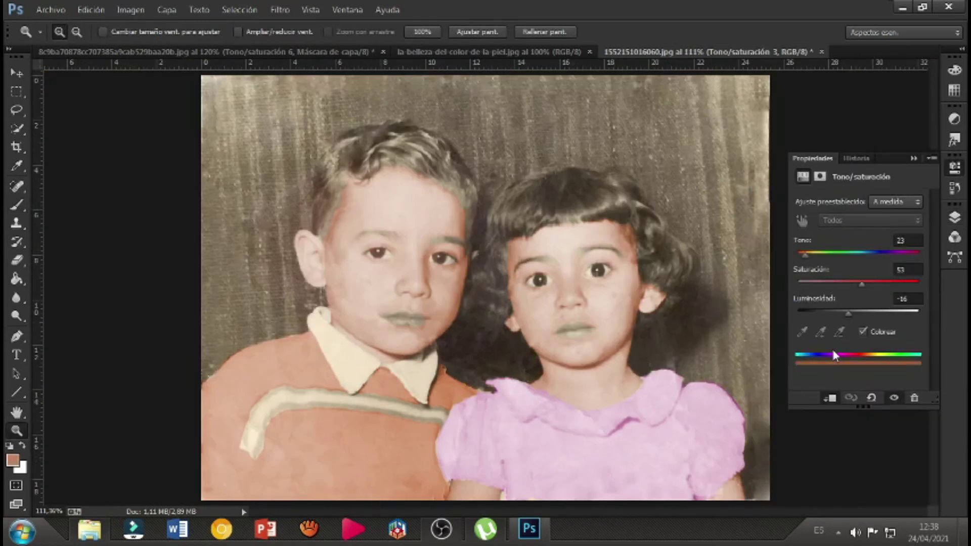
drag(849, 318, 845, 317)
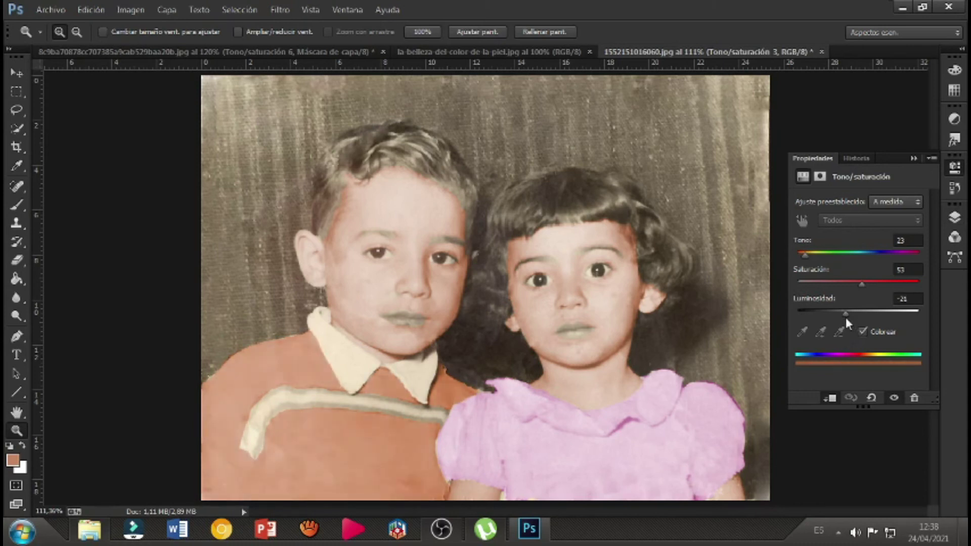
mouse_move(862, 285)
mouse_down()
mouse_move(853, 285)
mouse_move(866, 290)
mouse_up()
click(954, 217)
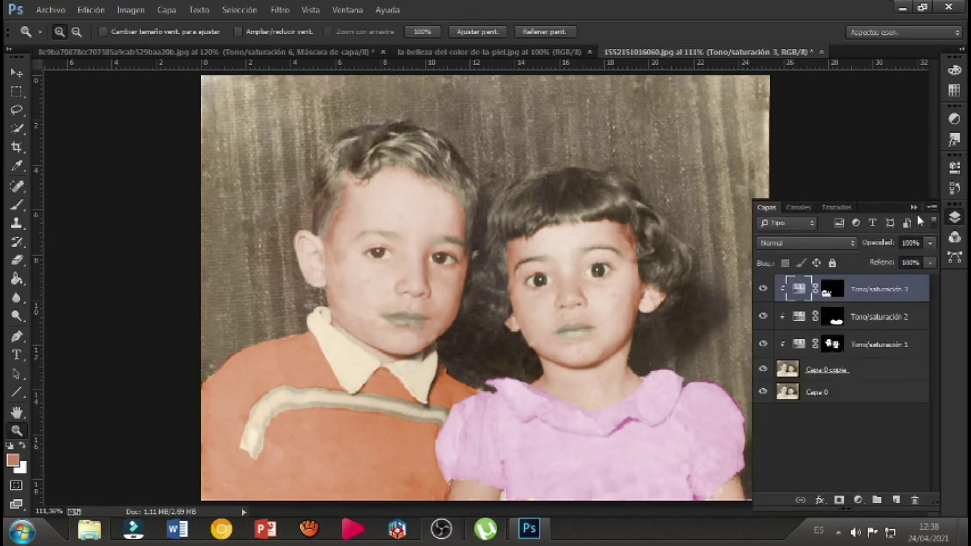
click(930, 243)
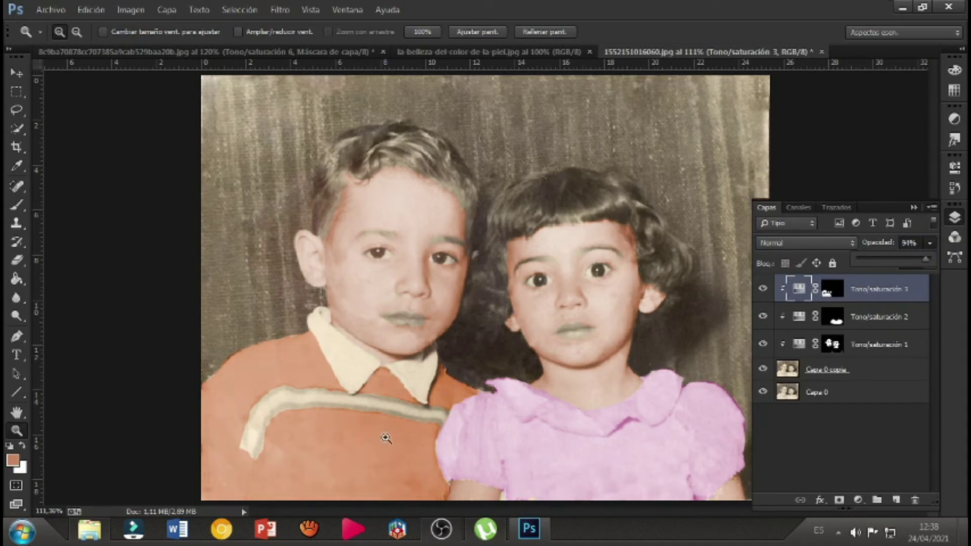
Paint white on the orange sweater tint's mask to fill the pale band between the two chest stripes, leaving both stripes untinted
click(336, 419)
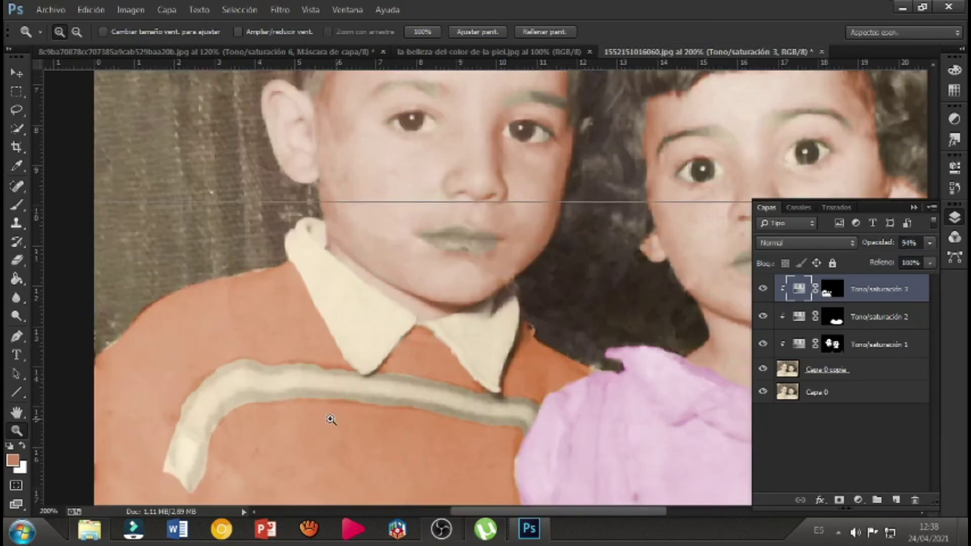
click(329, 418)
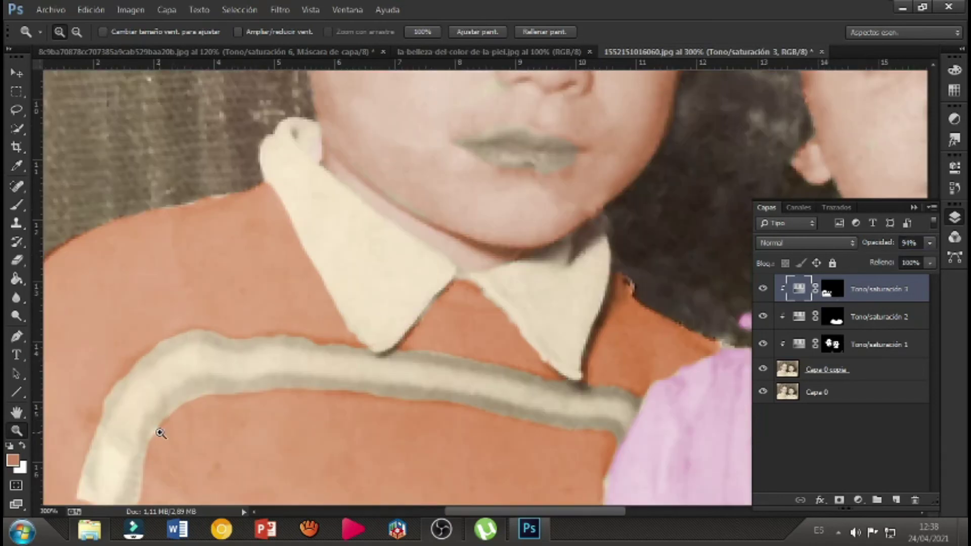
click(18, 205)
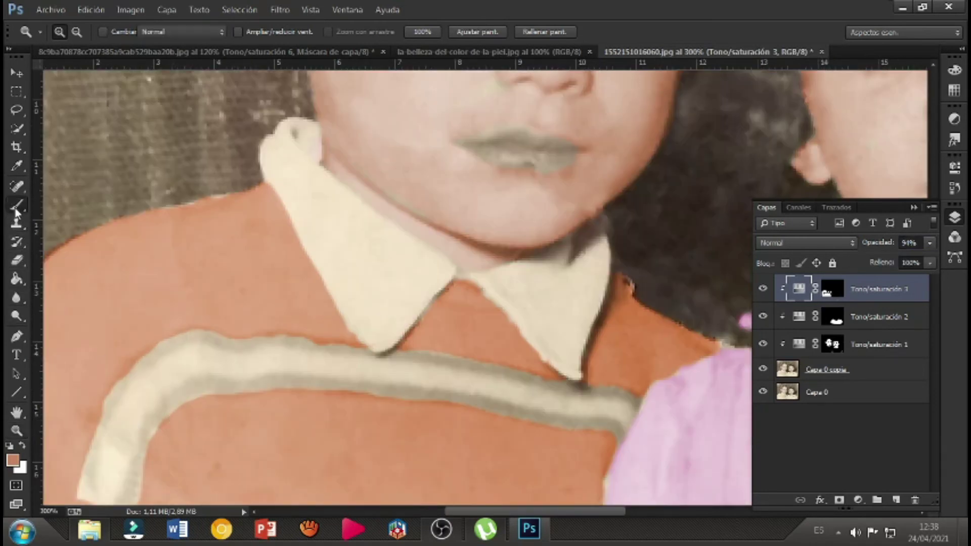
click(832, 288)
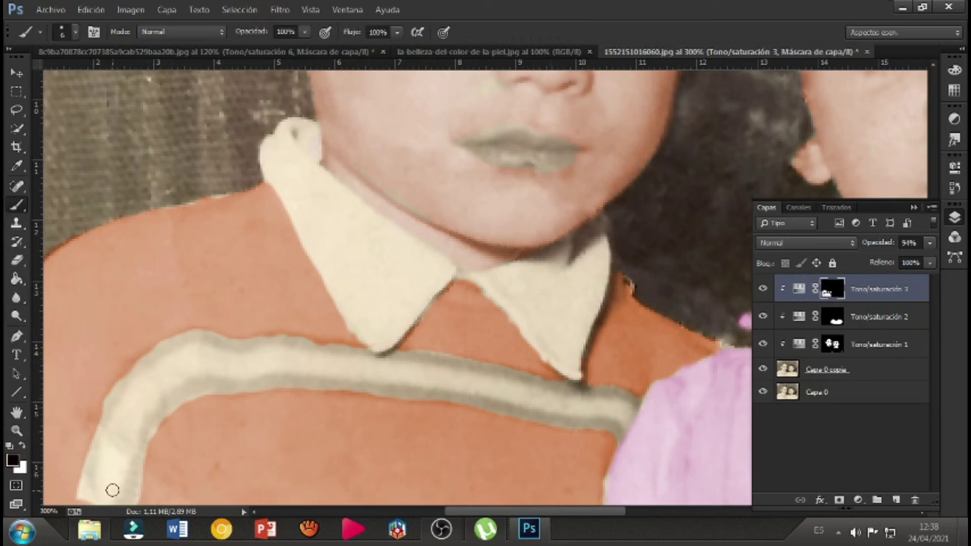
key(x)
mouse_move(101, 498)
mouse_down()
mouse_move(109, 441)
mouse_move(145, 383)
mouse_move(186, 355)
mouse_move(231, 362)
mouse_move(176, 383)
mouse_move(148, 407)
mouse_move(116, 489)
mouse_move(103, 494)
mouse_move(119, 431)
mouse_move(138, 408)
mouse_move(210, 365)
mouse_move(154, 383)
mouse_up()
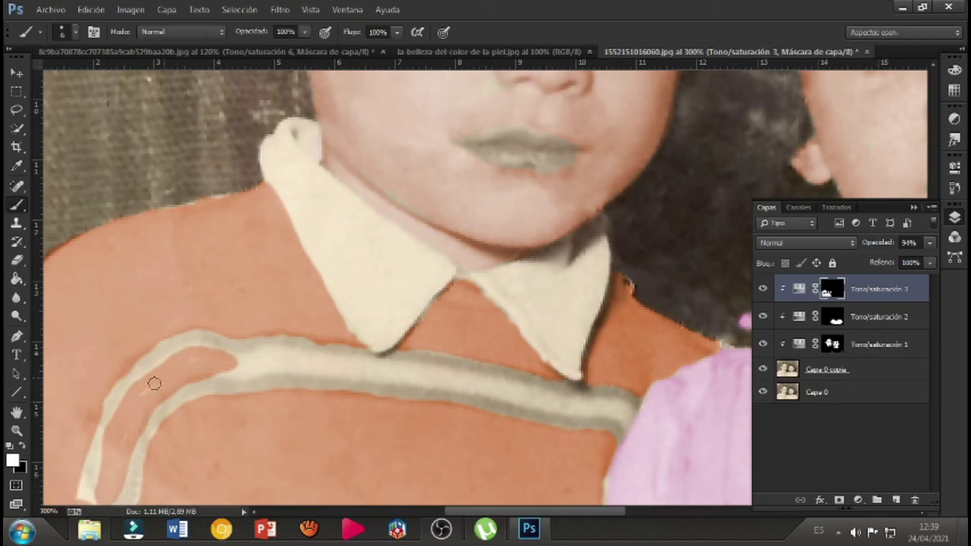
drag(119, 439, 98, 484)
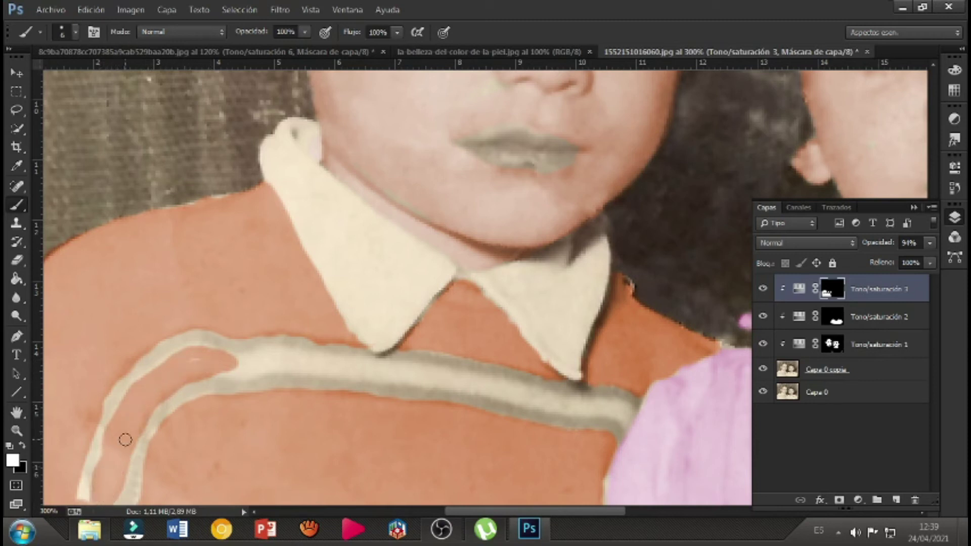
mouse_move(229, 369)
mouse_down()
mouse_move(310, 366)
mouse_move(619, 418)
mouse_move(590, 401)
mouse_move(315, 358)
mouse_move(258, 353)
mouse_move(207, 366)
mouse_up()
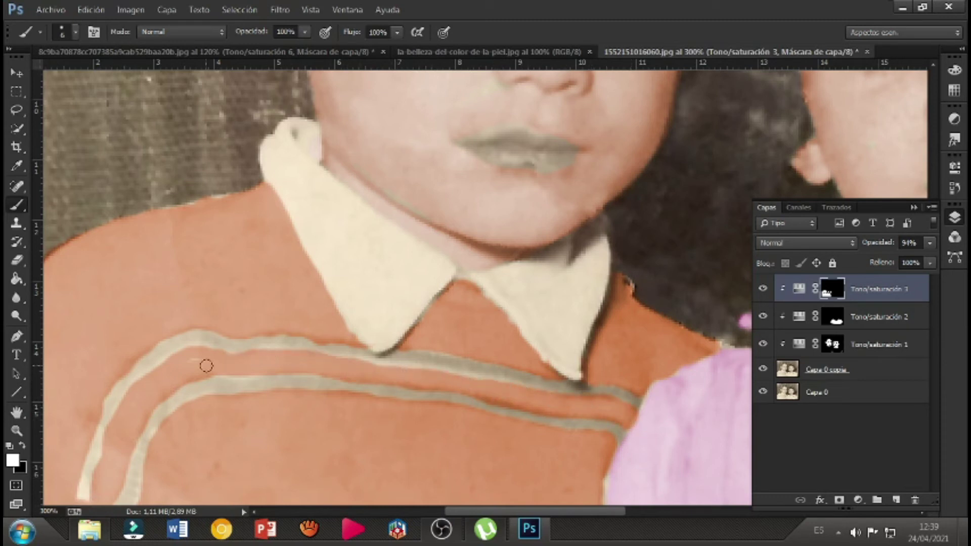
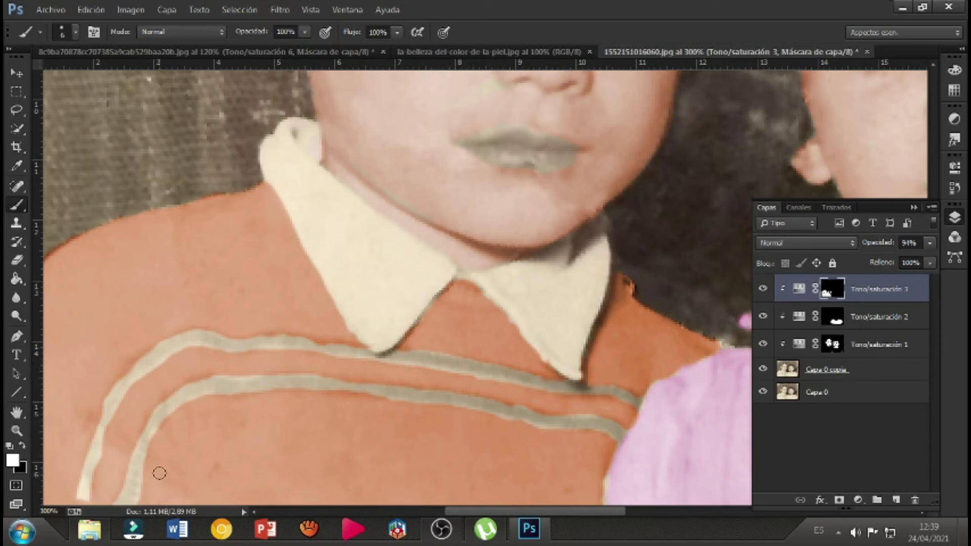
Add a Hue/Saturation adjustment layer with Colorize on, hue 15, saturation 36 and lightness -43
click(858, 500)
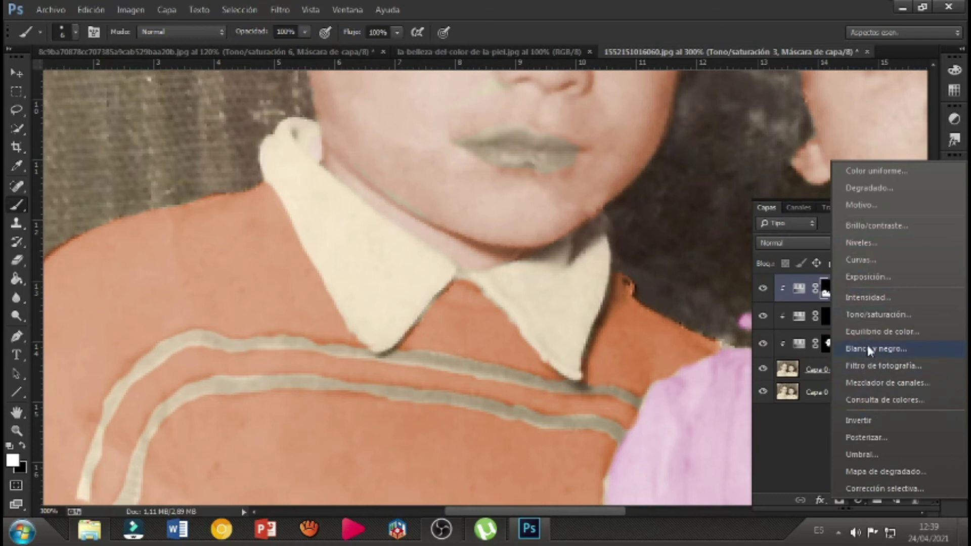
click(870, 314)
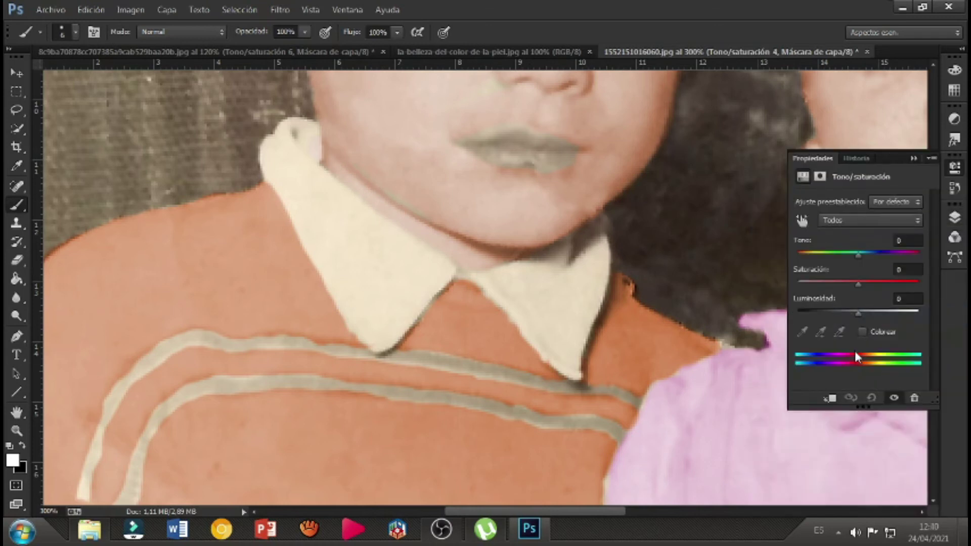
click(862, 332)
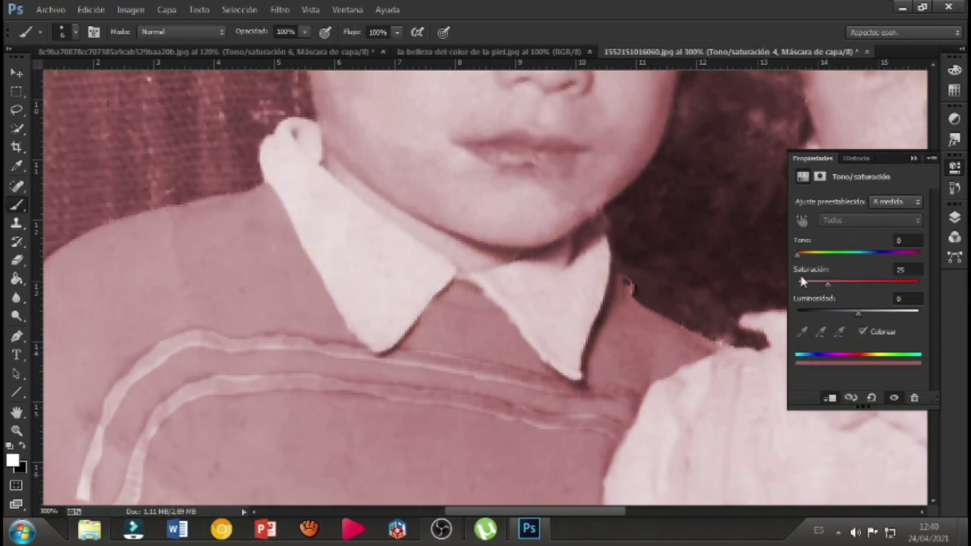
drag(798, 255, 802, 257)
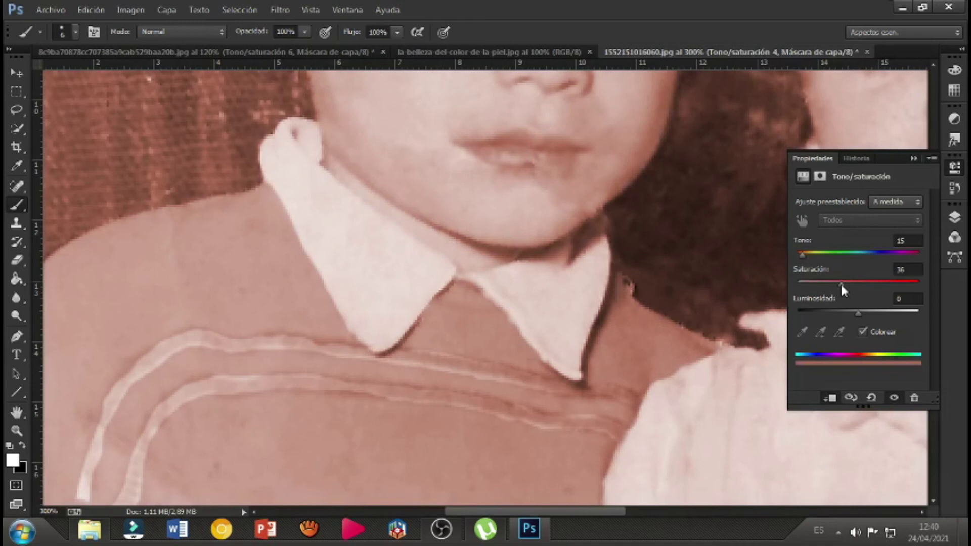
drag(859, 313, 832, 313)
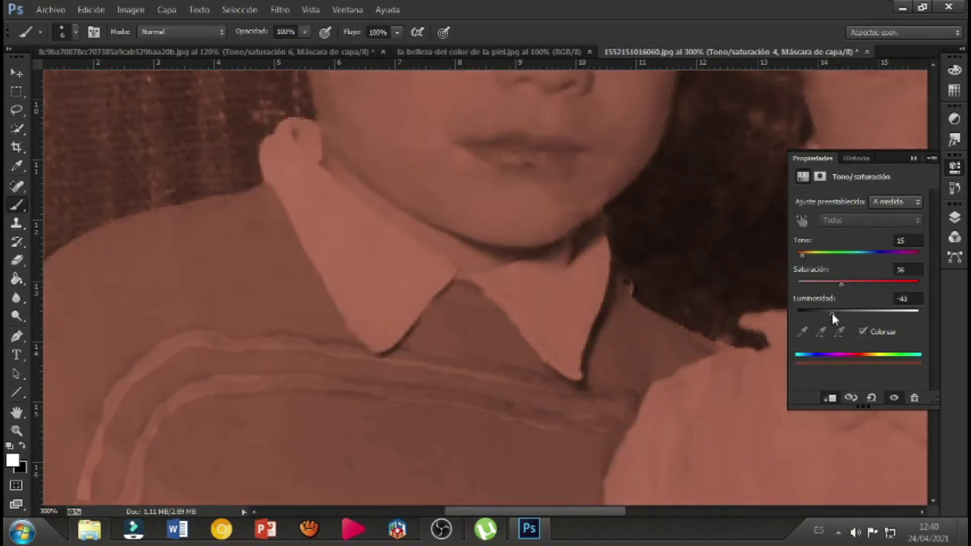
Fill the new Hue/Saturation layer's mask with black using the Paint Bucket
click(954, 218)
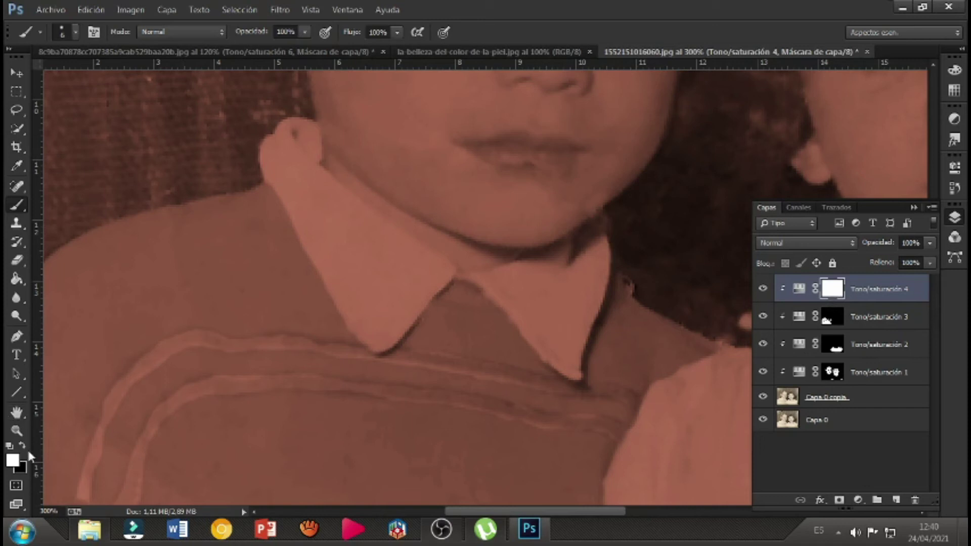
click(20, 280)
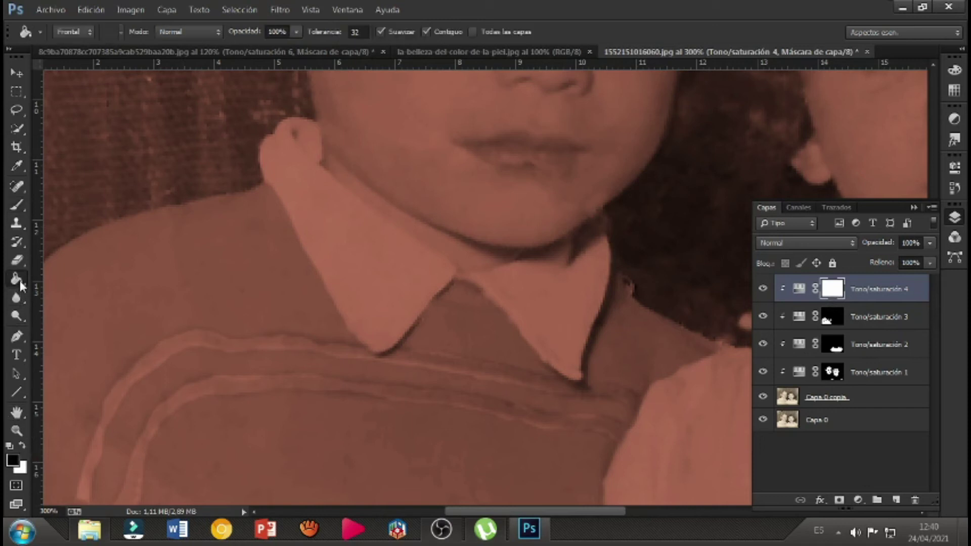
click(119, 353)
Paint white on the mask along the upper sweater stripe, from its lower end at the boy's outer side to the larger collar point
click(17, 205)
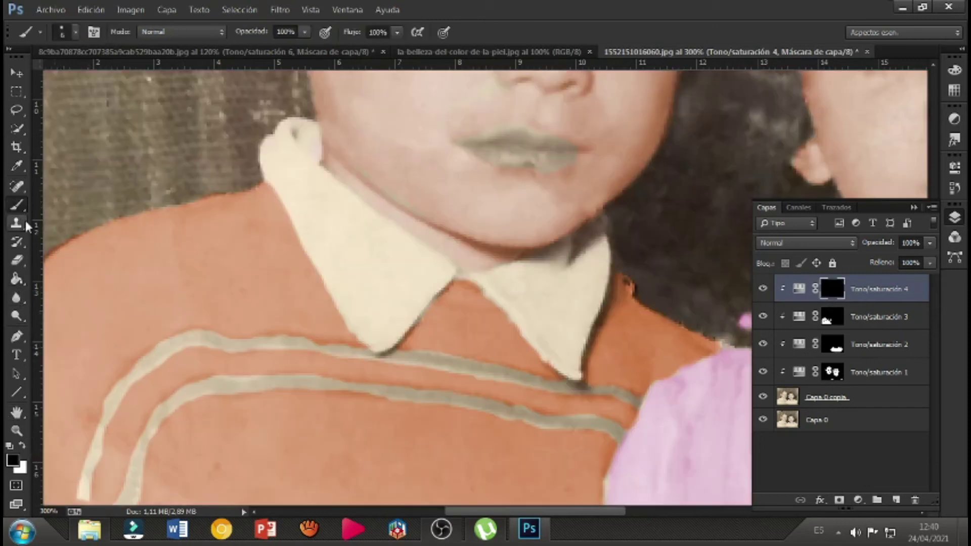
click(23, 445)
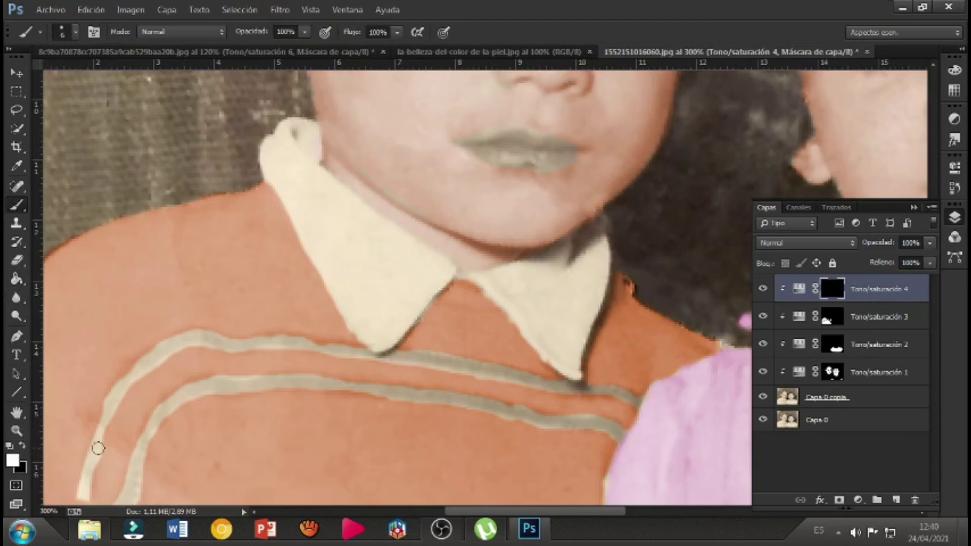
mouse_move(95, 451)
mouse_down()
mouse_move(123, 384)
mouse_move(192, 336)
mouse_move(364, 356)
mouse_up()
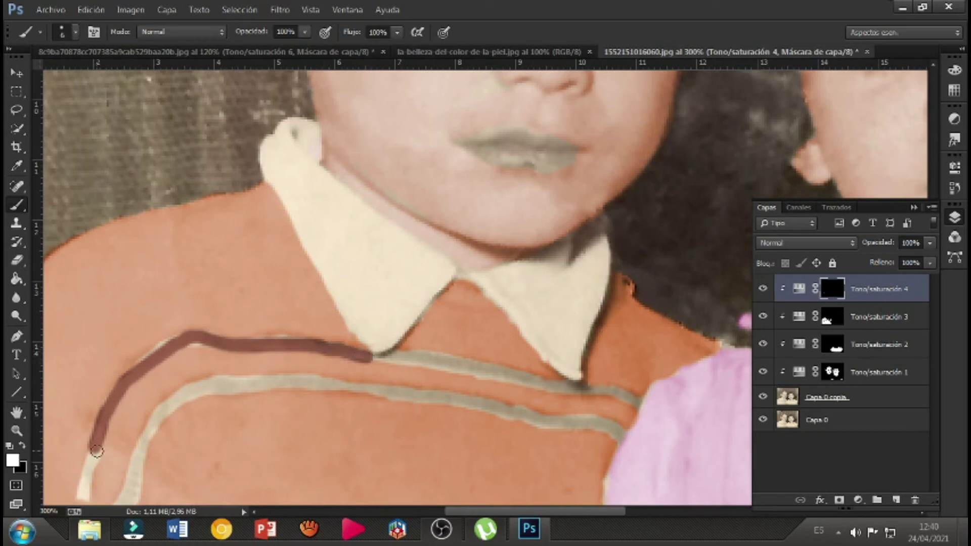
drag(95, 454, 85, 497)
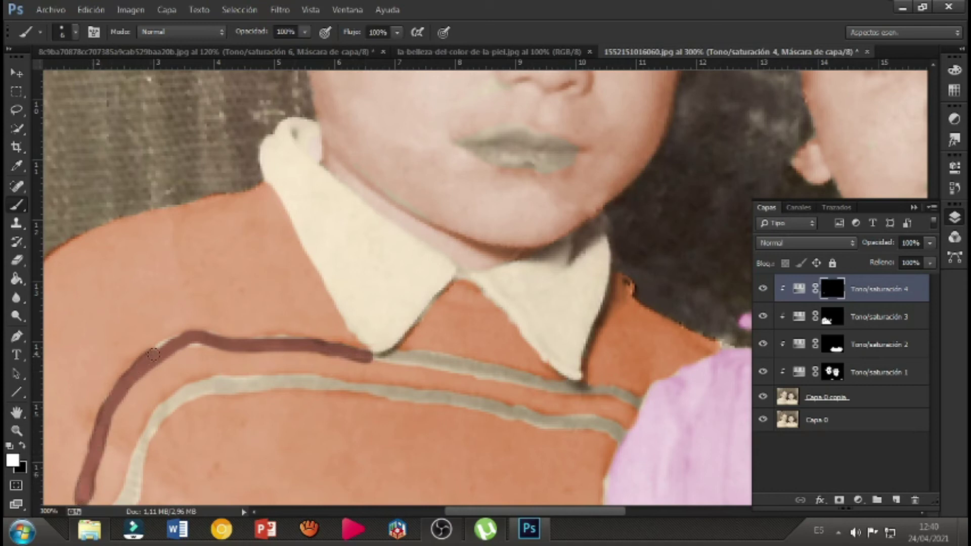
mouse_move(171, 345)
mouse_down()
mouse_move(251, 339)
mouse_move(309, 349)
mouse_up()
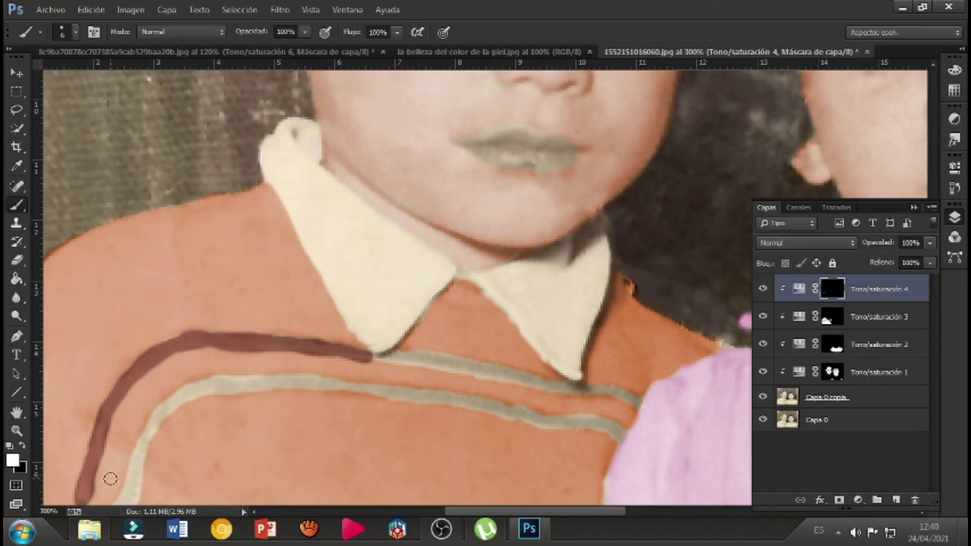
Enlarge the brush to 9 px and paint the brown tint along the lower sweater stripe toward the girl's dress
right_click(144, 496)
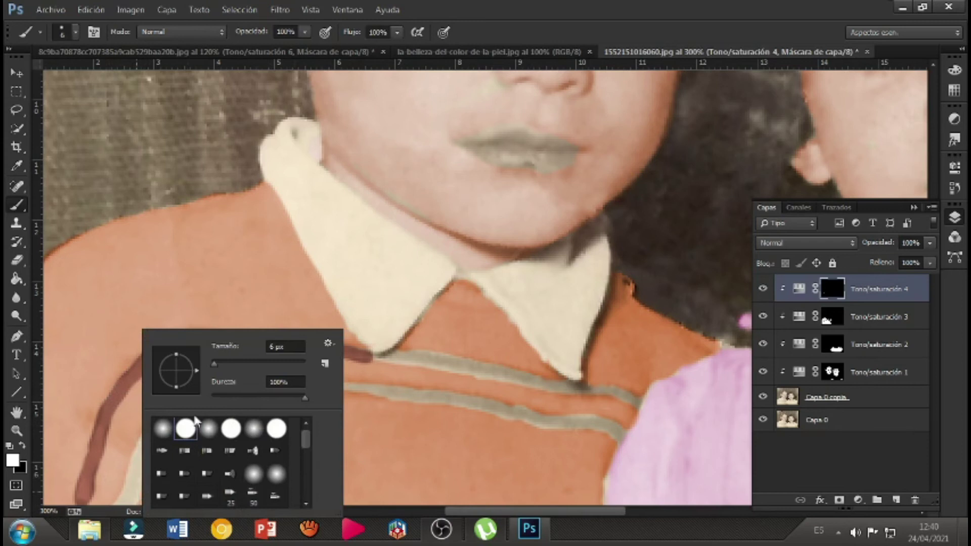
click(216, 364)
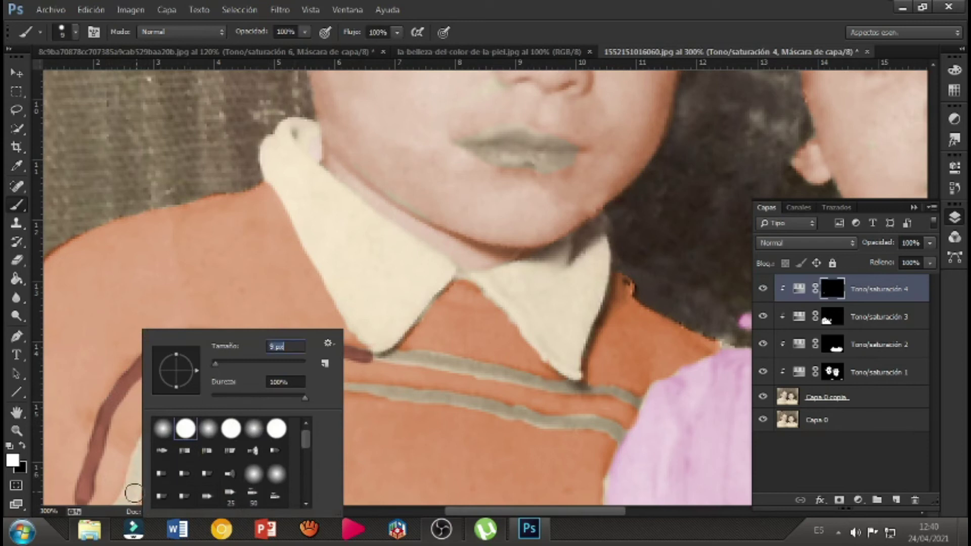
click(129, 484)
click(132, 487)
mouse_move(132, 487)
mouse_down()
mouse_move(164, 411)
mouse_move(234, 383)
mouse_move(385, 393)
mouse_move(559, 431)
mouse_move(579, 422)
mouse_move(608, 456)
mouse_up()
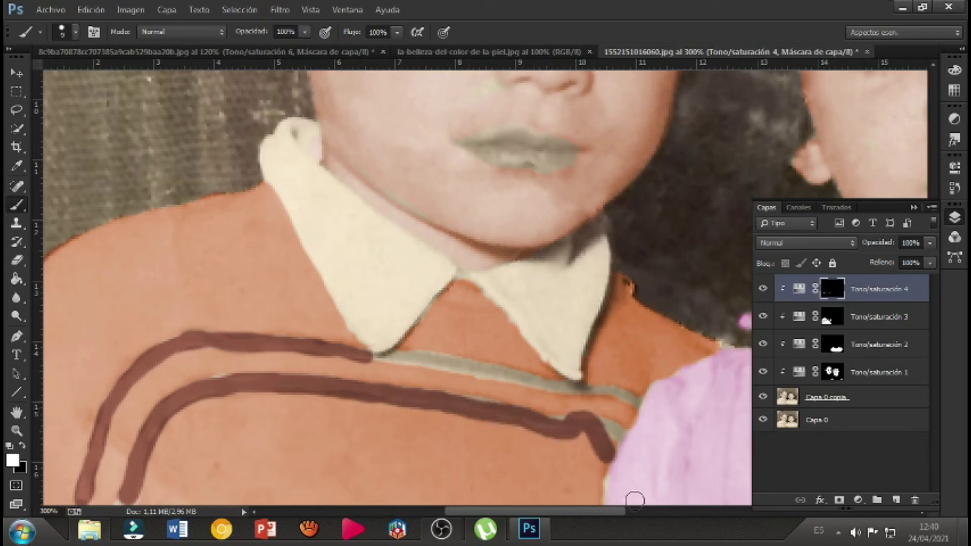
Erase the stray tint at the lower stripe's end near the girl's dress with black and repaint that end in white
click(23, 446)
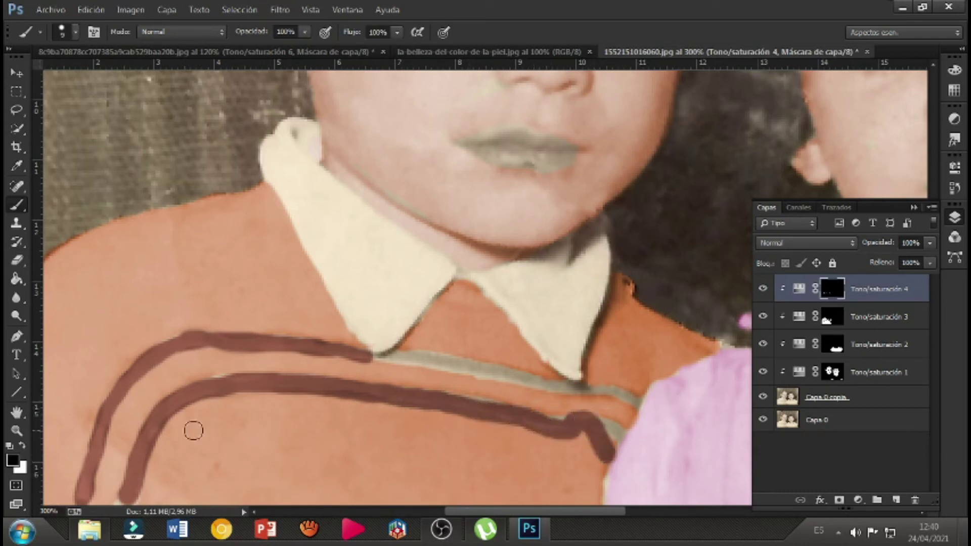
mouse_move(624, 449)
mouse_down()
mouse_move(607, 445)
mouse_move(594, 421)
mouse_move(561, 426)
mouse_move(604, 458)
mouse_up()
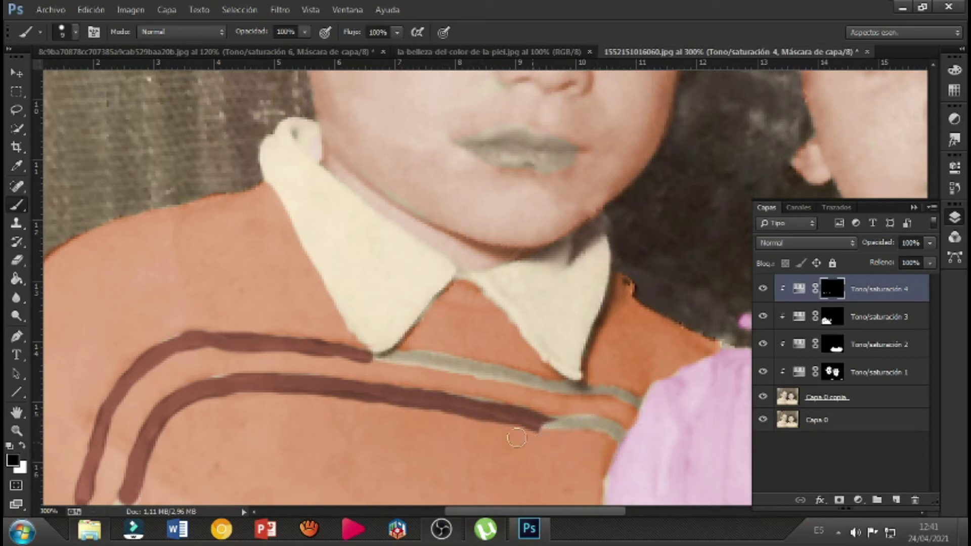
click(22, 446)
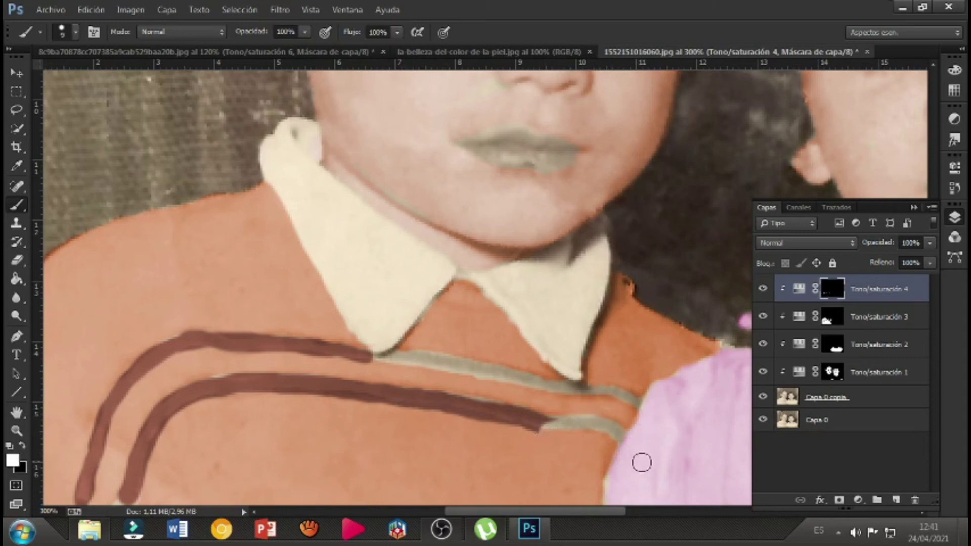
drag(612, 432, 537, 423)
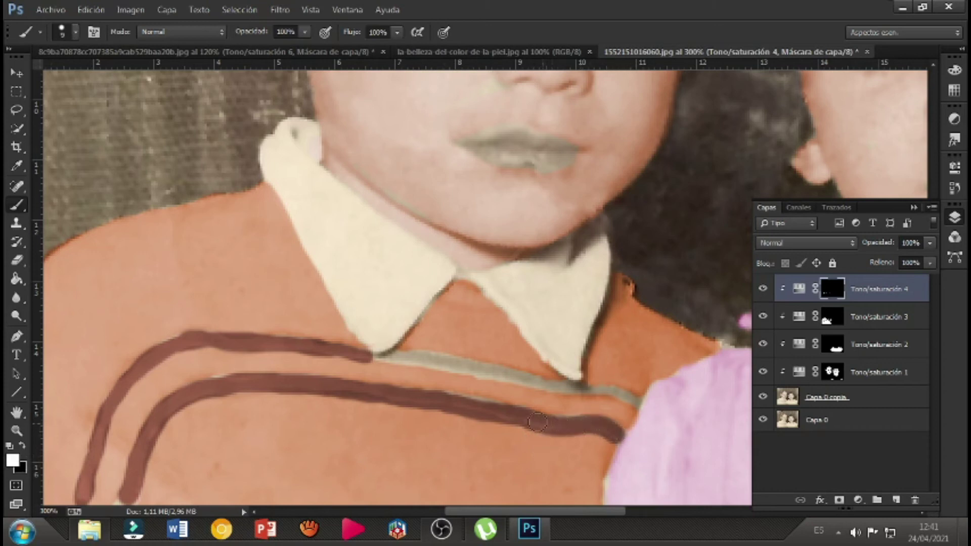
Paint the rest of the upper stripe from the girl's sleeve to the larger collar point, and erase tint spilled onto both collar tips
click(631, 402)
mouse_move(631, 402)
mouse_down()
mouse_move(386, 347)
mouse_move(359, 353)
mouse_move(389, 357)
mouse_up()
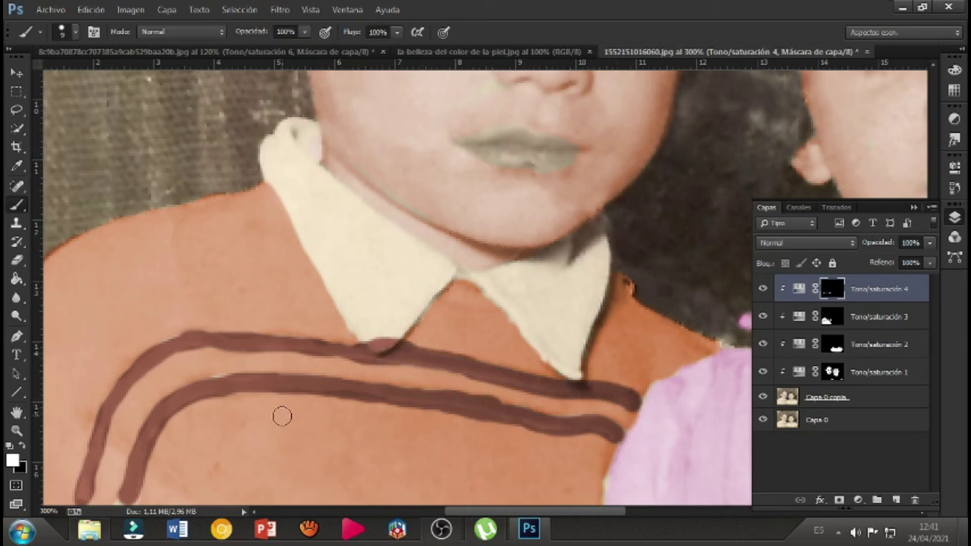
click(22, 445)
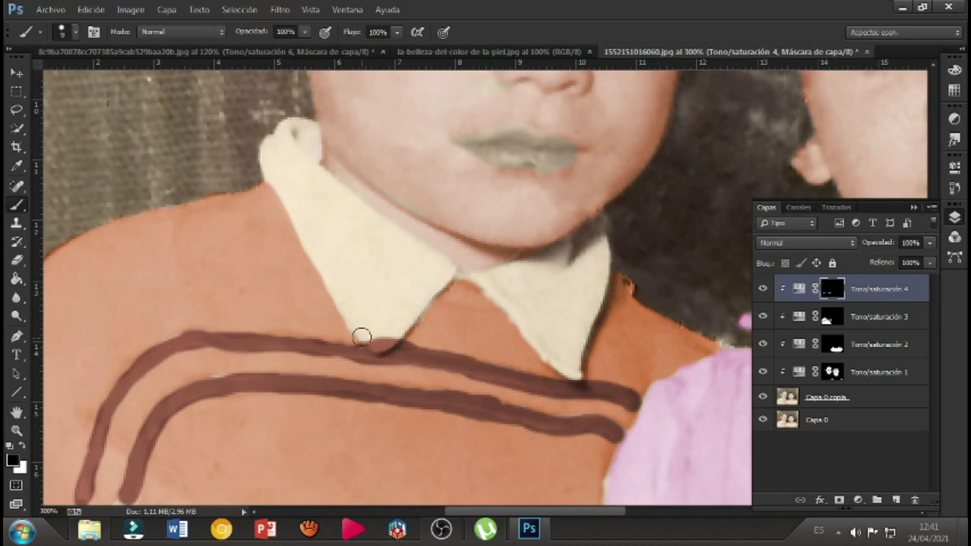
mouse_move(374, 343)
mouse_down()
mouse_move(388, 338)
mouse_move(375, 345)
mouse_up()
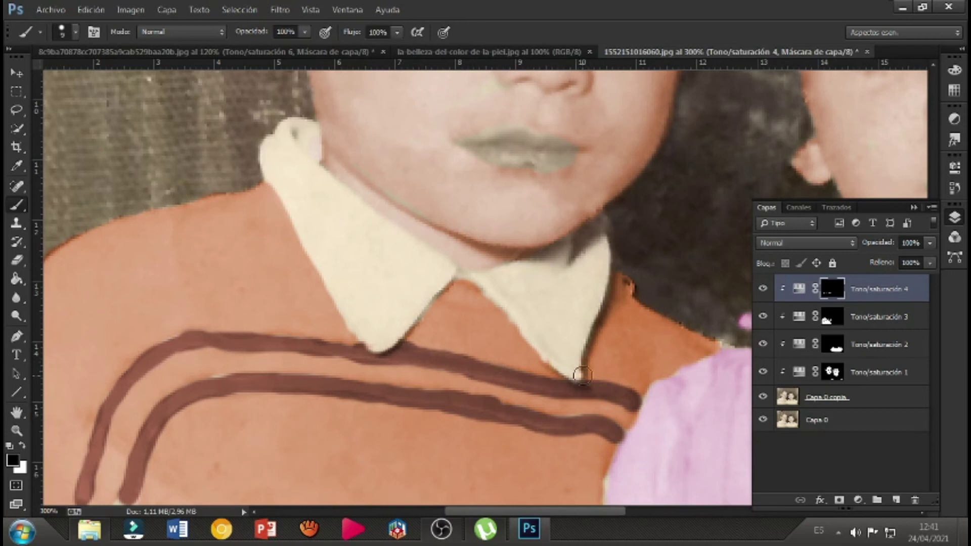
drag(577, 378, 581, 371)
click(22, 446)
drag(210, 321, 194, 329)
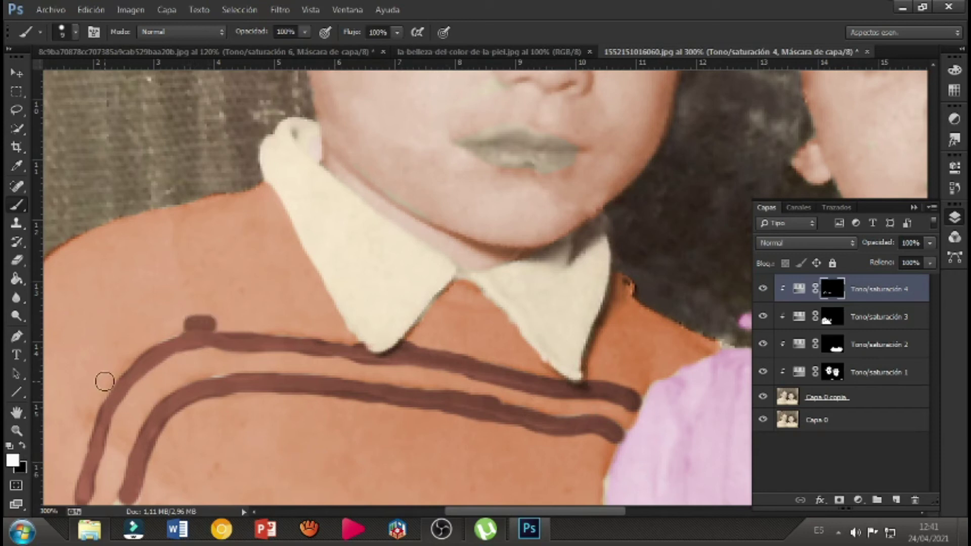
key(ctrl+z)
Trim the upper edge of the lower stripe's tint with black and fill the gaps along that edge with white
click(22, 446)
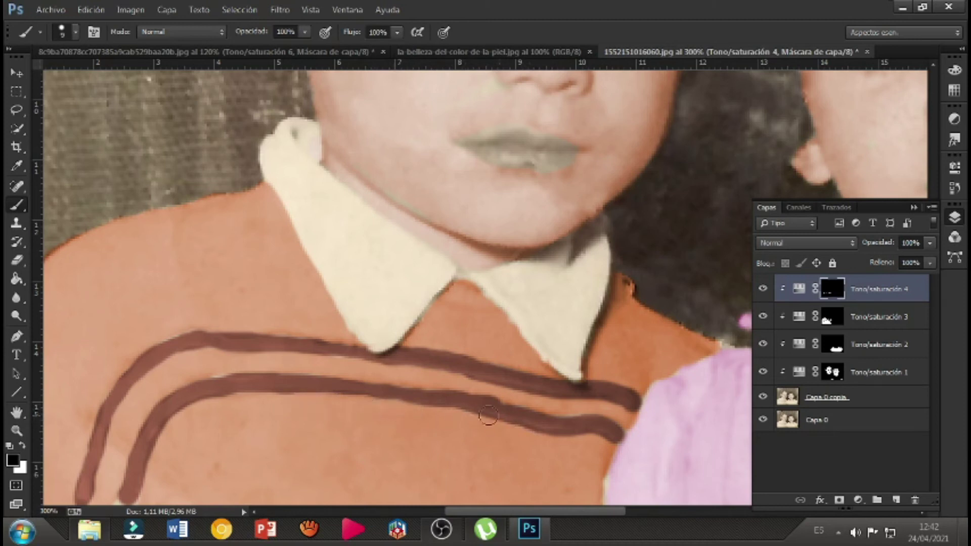
drag(516, 400, 458, 383)
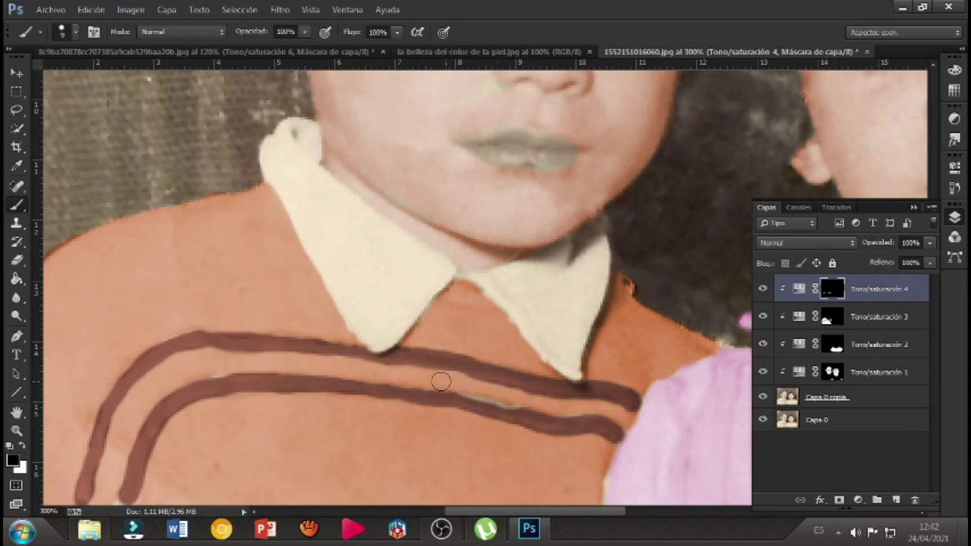
mouse_move(524, 398)
mouse_down()
mouse_move(618, 407)
mouse_move(639, 433)
mouse_move(612, 455)
mouse_move(597, 440)
mouse_move(584, 447)
mouse_up()
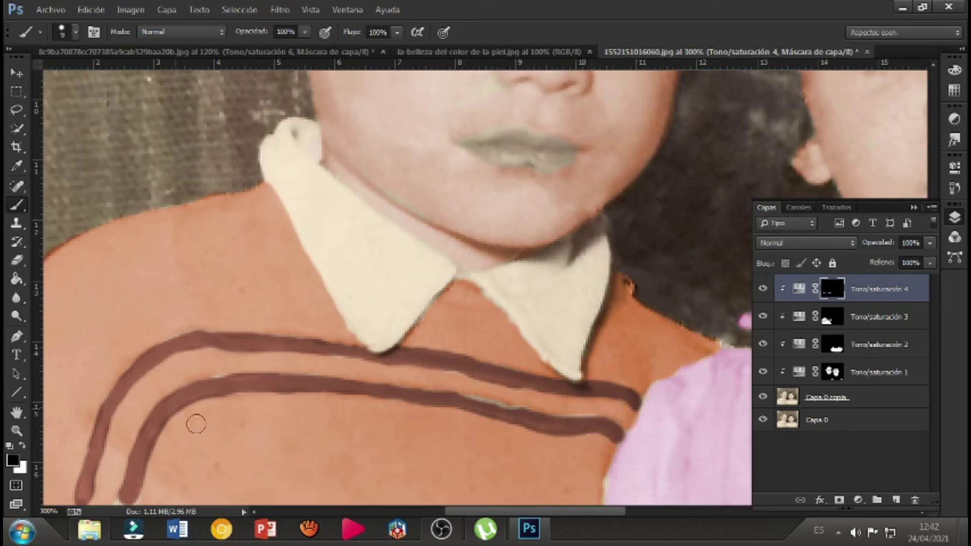
click(23, 445)
drag(595, 426, 382, 391)
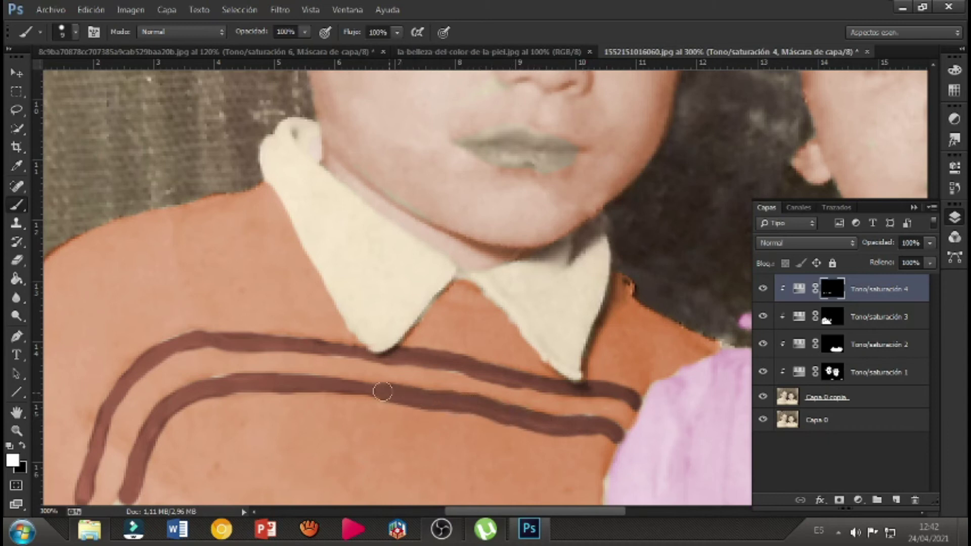
Paint the brown tint over the ends of both sweater stripes on the boy's sleeve
scroll(197, 462, down, 3)
mouse_move(142, 445)
mouse_down()
mouse_move(112, 416)
mouse_move(122, 403)
mouse_up()
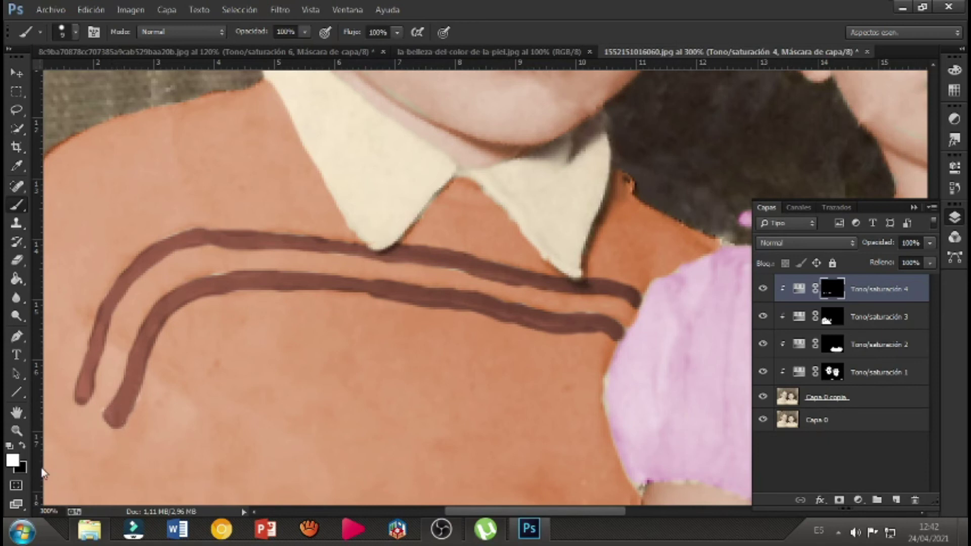
click(18, 432)
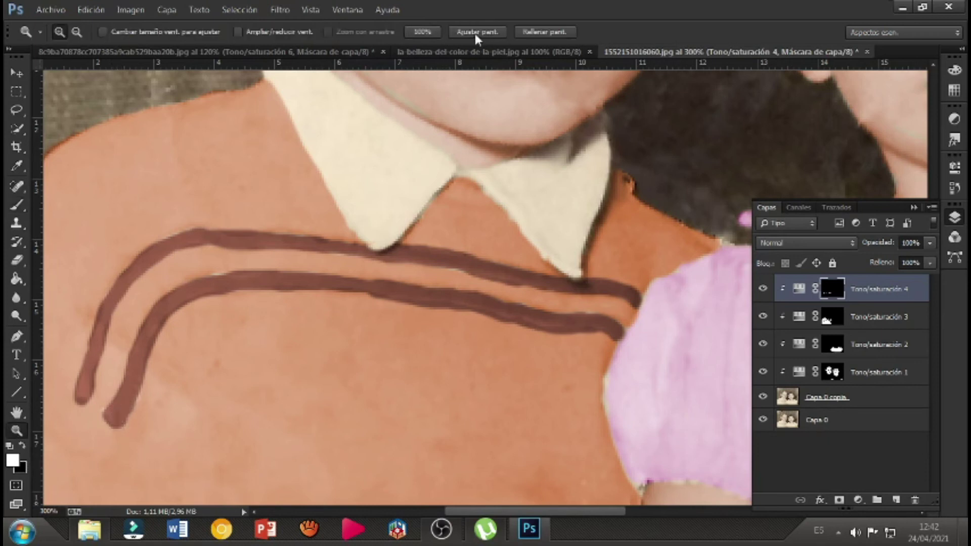
click(477, 32)
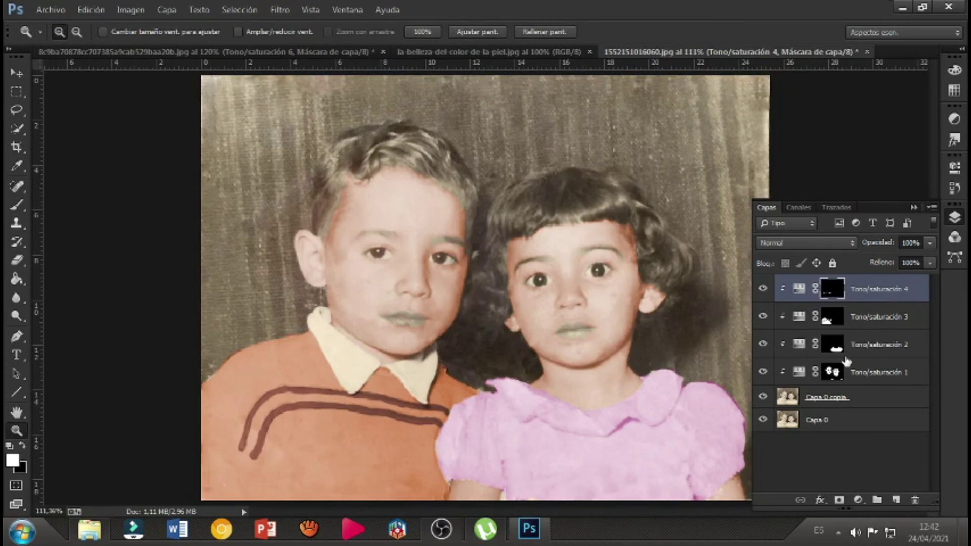
Darken the stripe tint by setting its Hue/Saturation lightness to -52 and its layer opacity to 85%
click(799, 295)
double_click(800, 294)
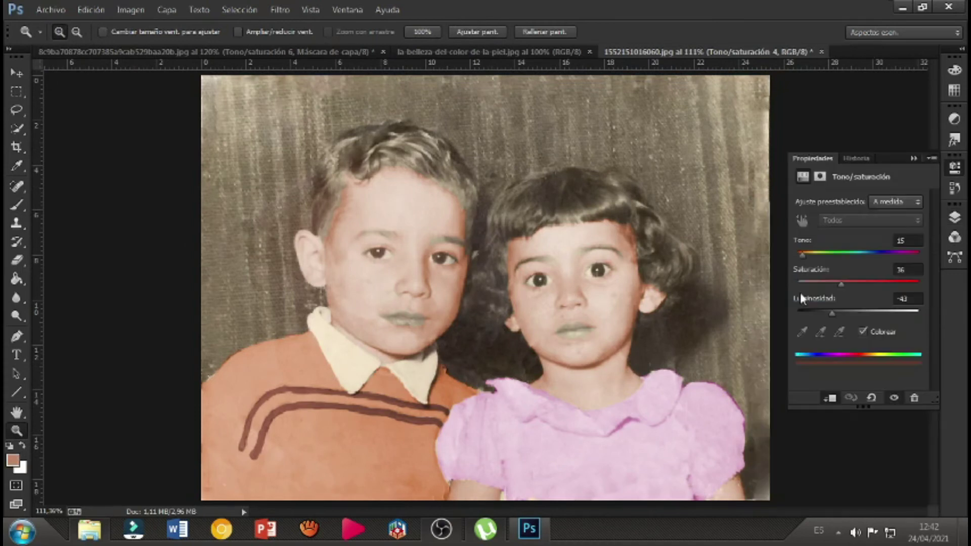
drag(830, 314, 826, 315)
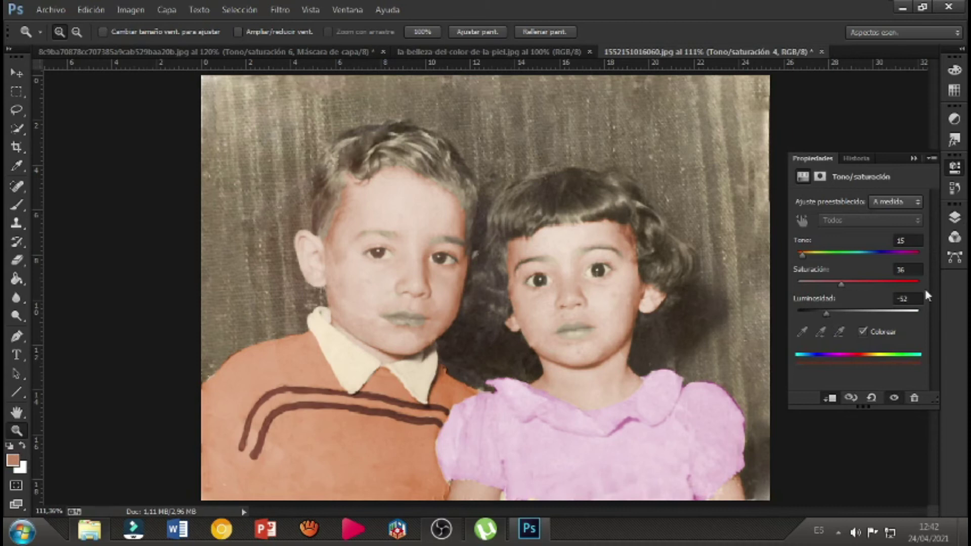
click(954, 218)
click(930, 244)
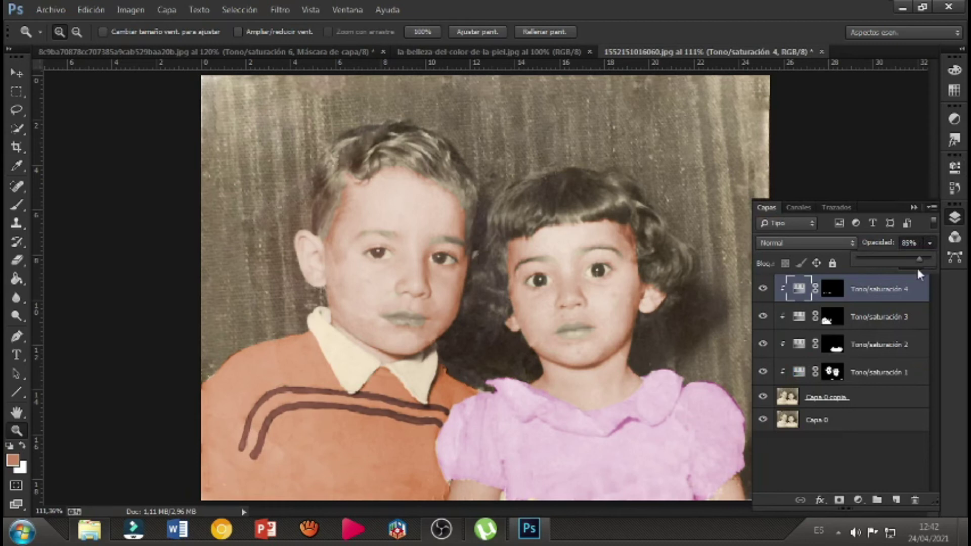
click(955, 219)
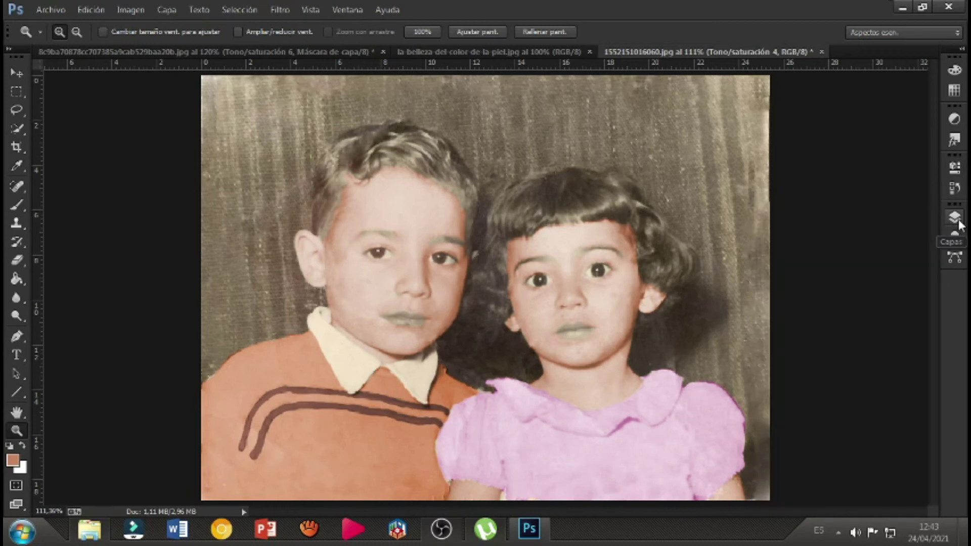
click(958, 222)
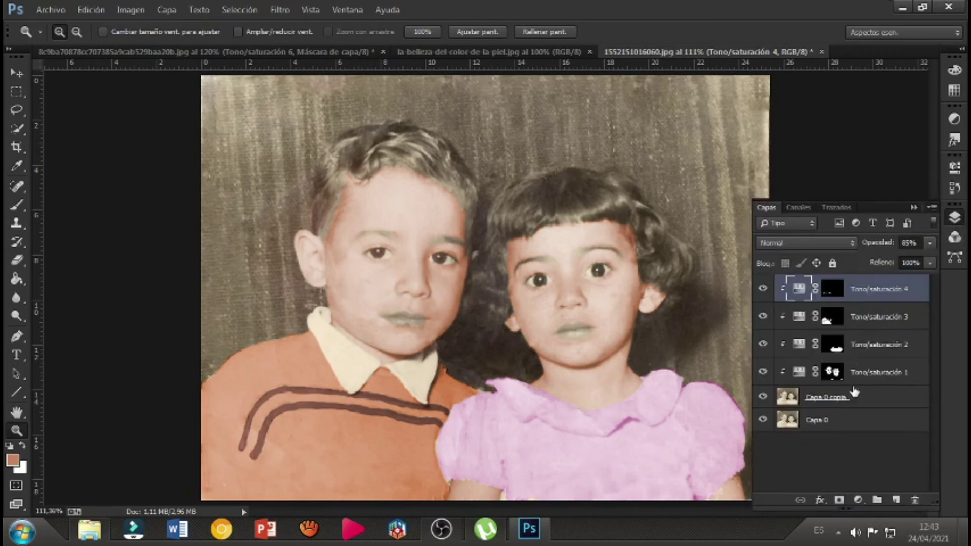
Compare the colorized photo with the restored and original versions by hiding and reshowing the adjustment layers and the restored copy
click(763, 289)
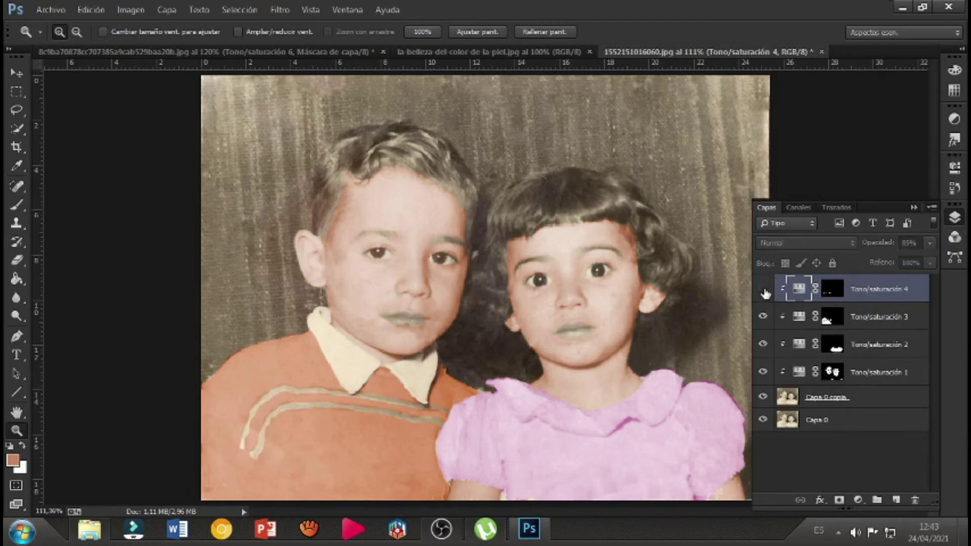
click(764, 317)
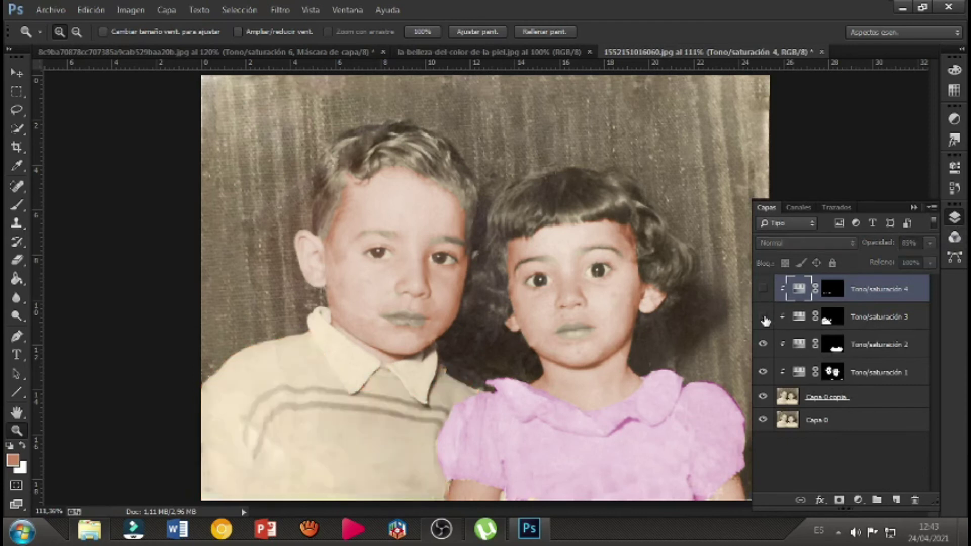
click(764, 345)
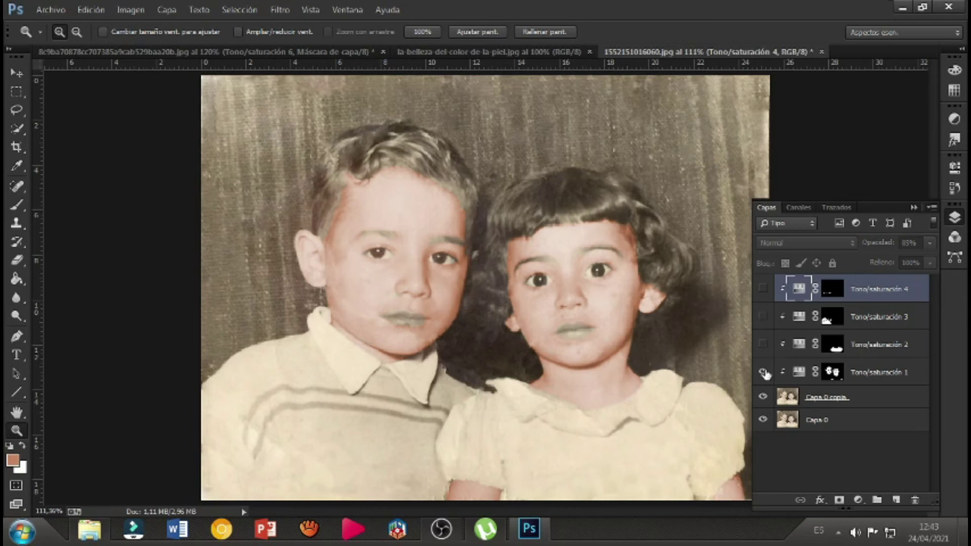
click(763, 398)
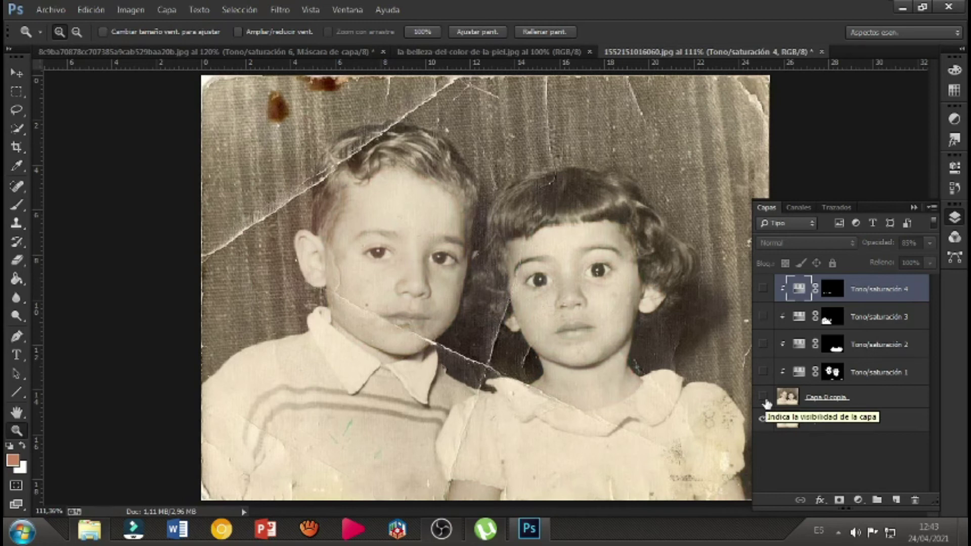
click(763, 397)
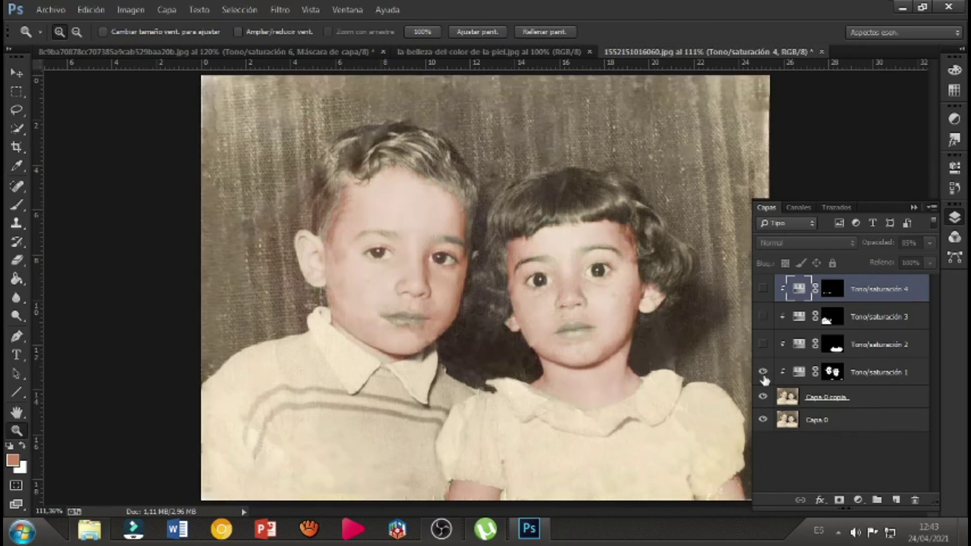
click(762, 345)
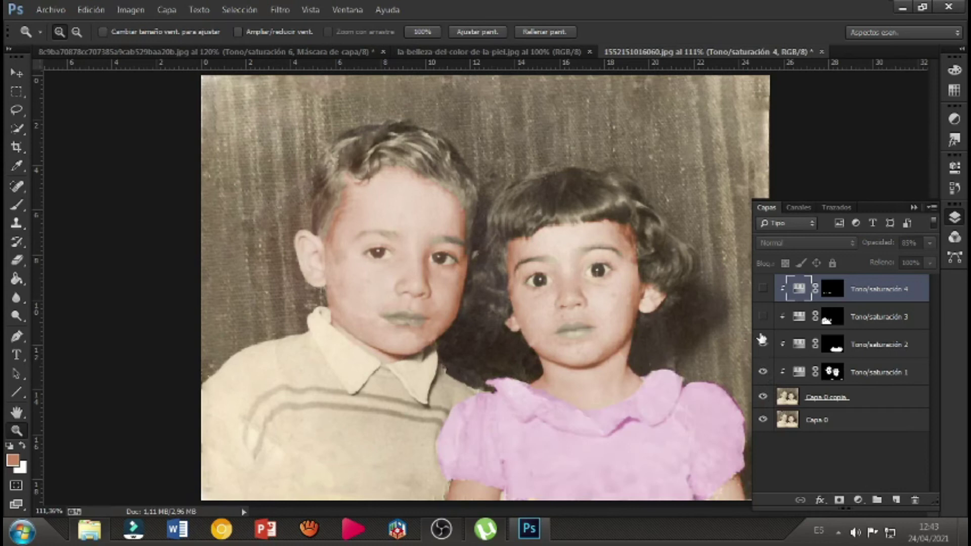
click(762, 319)
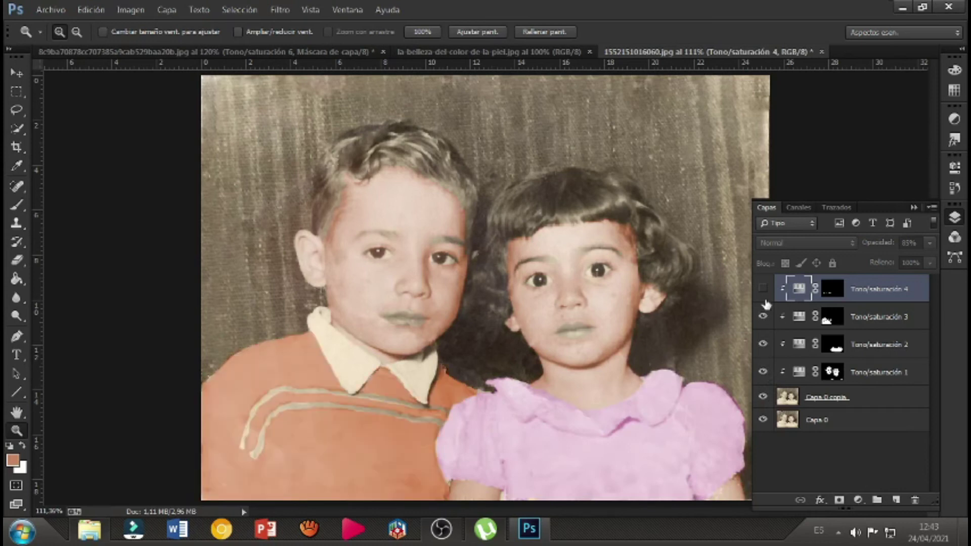
click(763, 288)
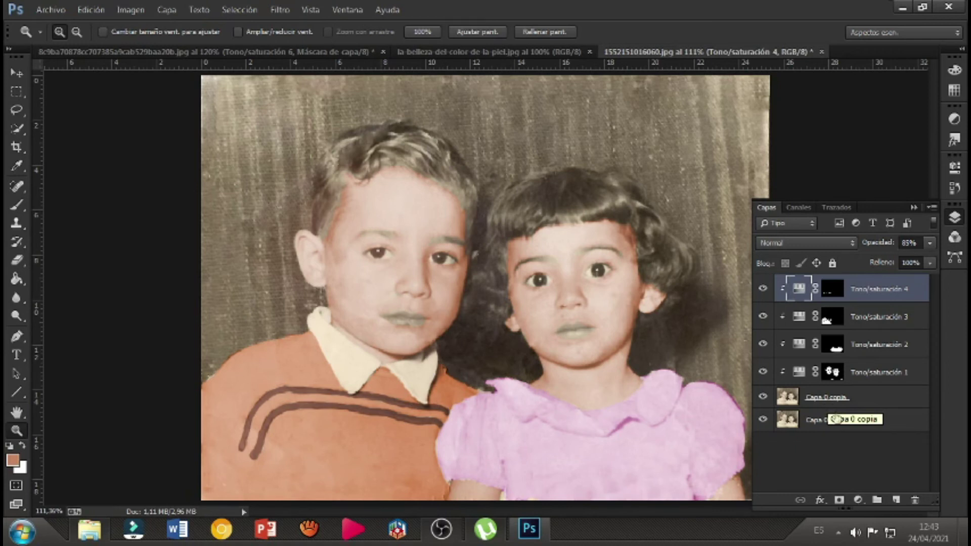
Add a Hue/Saturation adjustment for the hair with Colorize on, hue 22, saturation 25 and lightness -13
click(859, 500)
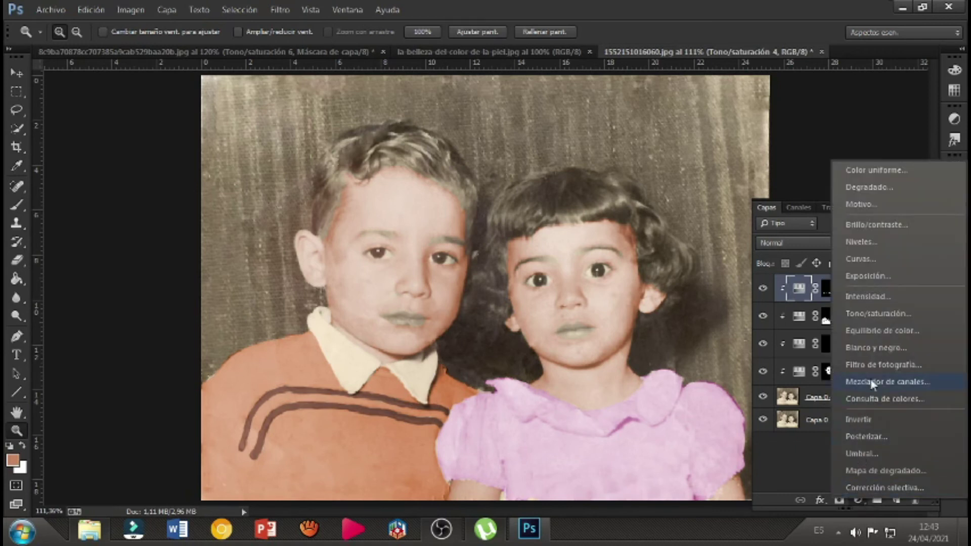
click(866, 314)
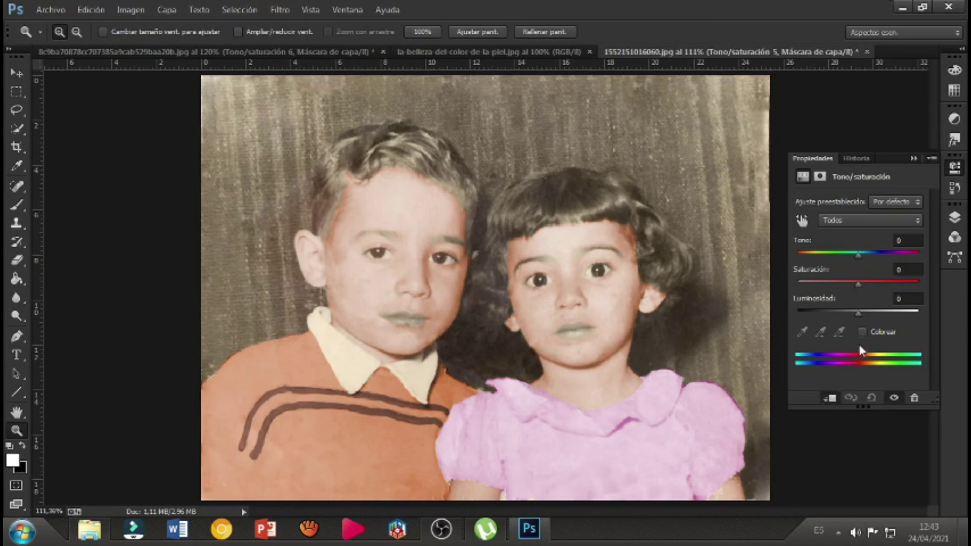
click(862, 332)
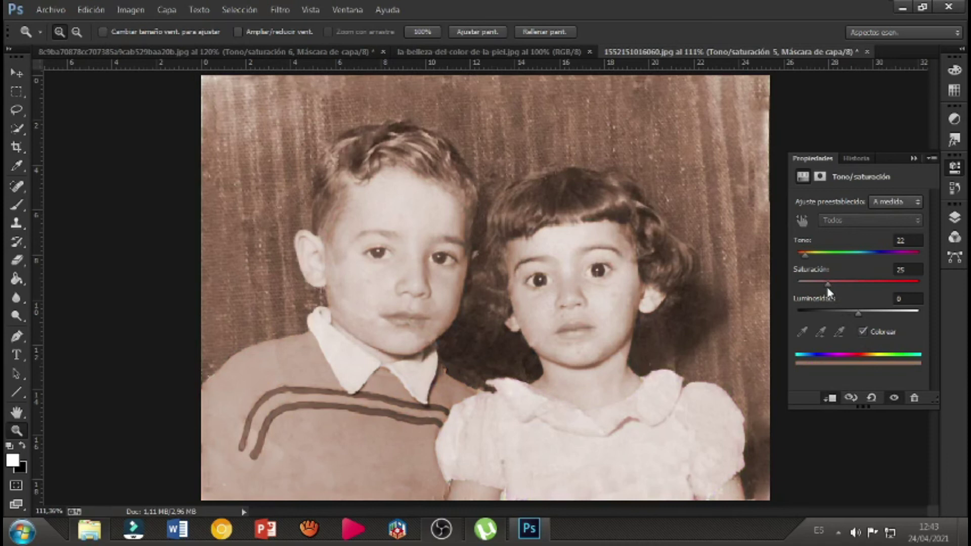
drag(857, 313, 849, 311)
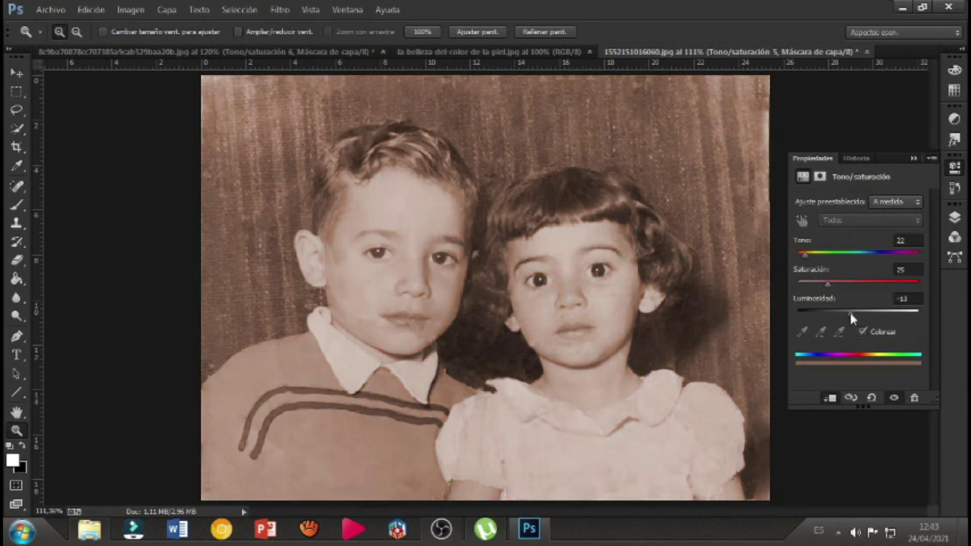
Fill the new hair adjustment's mask with black to hide its tint across the photo
click(954, 217)
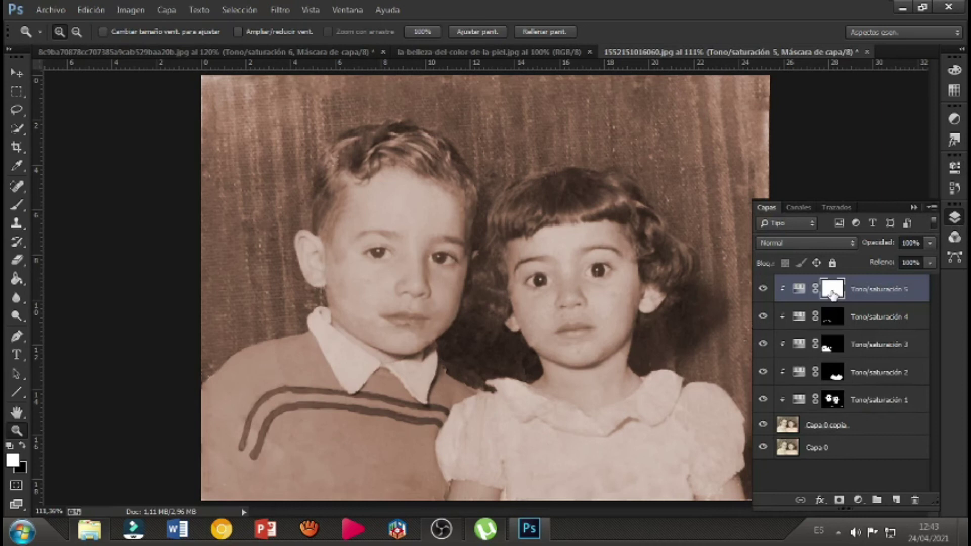
click(22, 444)
click(18, 279)
click(263, 340)
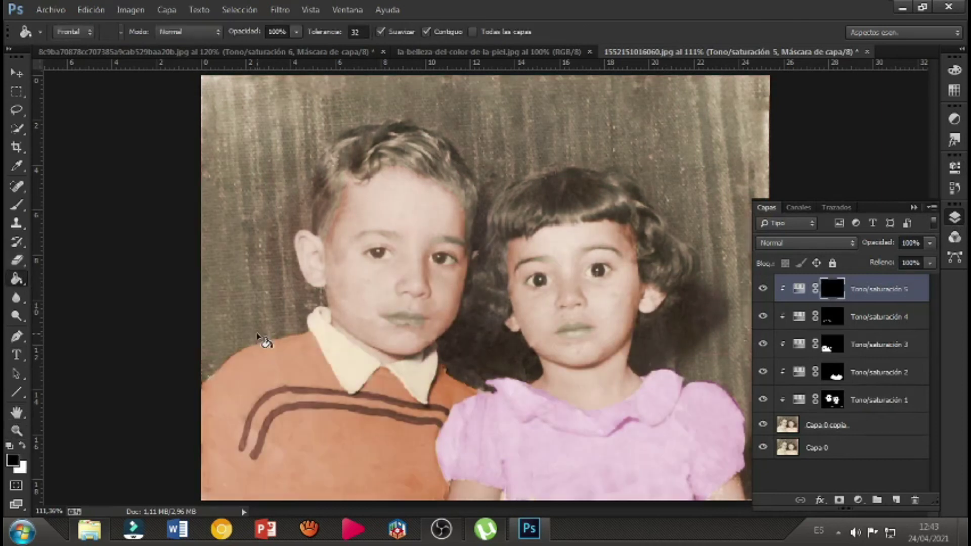
Brush white on the mask to reveal the brown tint over the crown and front locks of the boy's hair
click(20, 208)
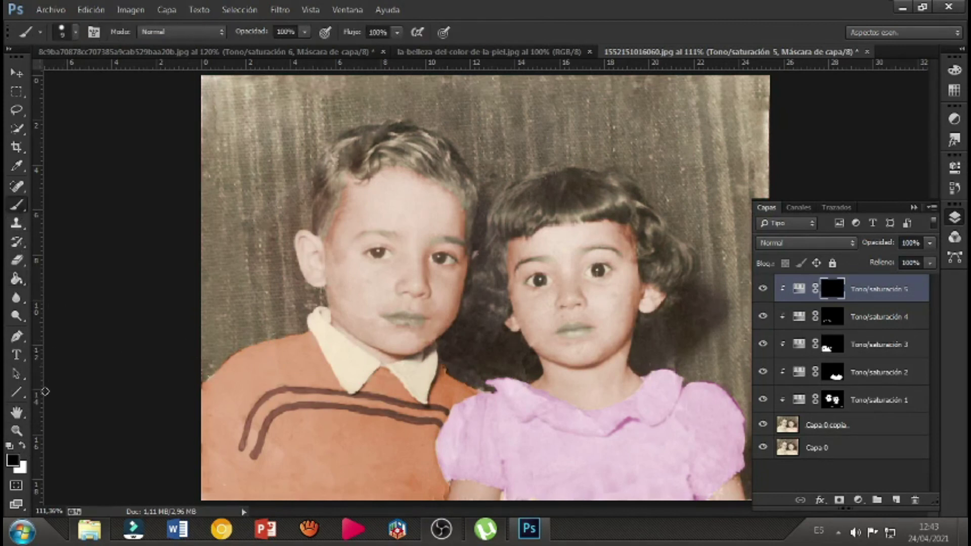
click(22, 445)
click(17, 433)
click(417, 153)
click(362, 182)
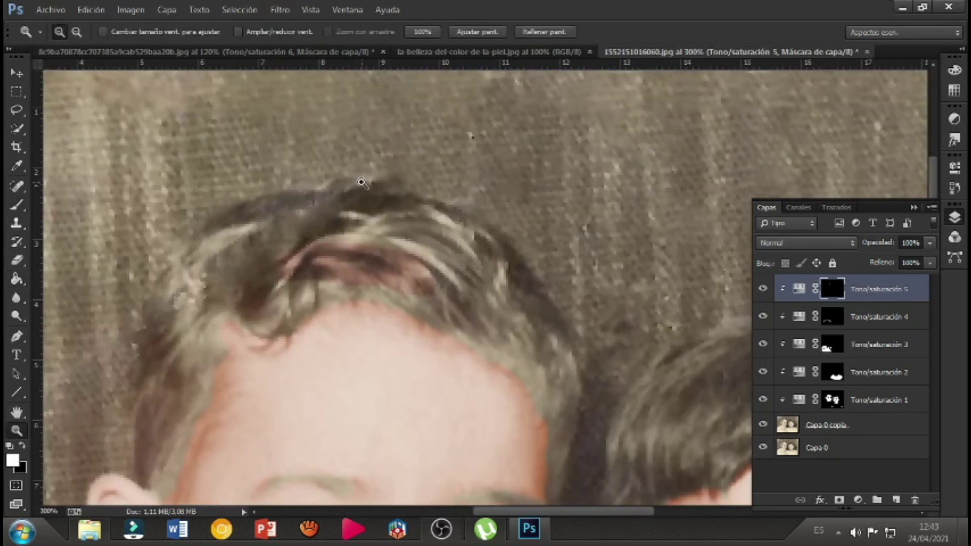
click(16, 205)
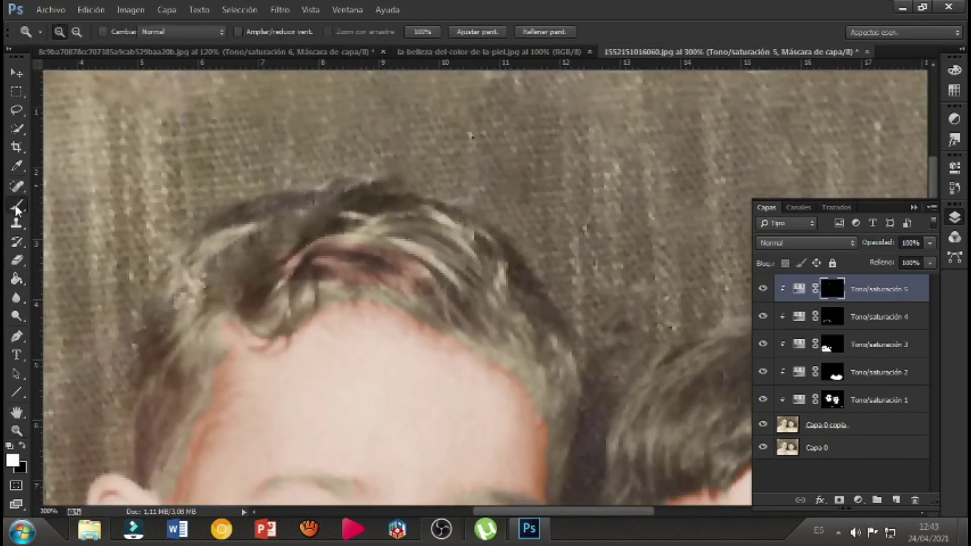
mouse_move(253, 308)
mouse_down()
mouse_move(274, 332)
mouse_move(356, 289)
mouse_move(422, 312)
mouse_move(407, 297)
mouse_move(350, 286)
mouse_move(271, 303)
mouse_move(321, 287)
mouse_move(343, 263)
mouse_move(278, 275)
mouse_move(283, 257)
mouse_move(405, 262)
mouse_move(459, 297)
mouse_move(424, 254)
mouse_move(334, 231)
mouse_move(431, 240)
mouse_move(481, 274)
mouse_move(439, 235)
mouse_move(355, 217)
mouse_move(365, 212)
mouse_move(417, 215)
mouse_move(487, 243)
mouse_move(407, 206)
mouse_move(254, 214)
mouse_move(207, 240)
mouse_move(157, 298)
mouse_move(153, 349)
mouse_move(176, 288)
mouse_move(222, 236)
mouse_move(297, 218)
mouse_move(309, 230)
mouse_move(167, 327)
mouse_move(159, 355)
mouse_move(226, 264)
mouse_move(272, 231)
mouse_move(171, 302)
mouse_move(268, 216)
mouse_move(226, 267)
mouse_move(354, 197)
mouse_move(325, 199)
mouse_move(372, 200)
mouse_move(439, 243)
mouse_up()
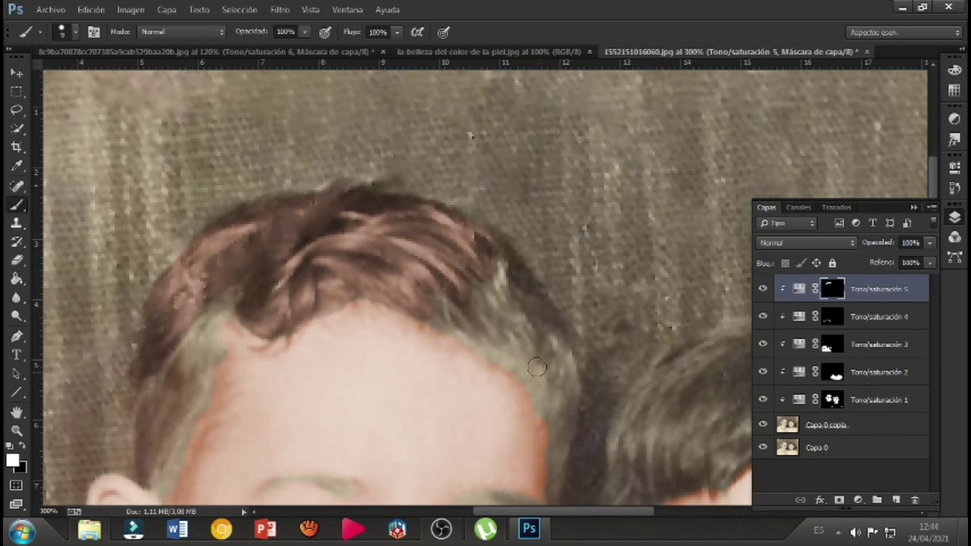
Extend the brown tint along the boy's hairline and over the side of his hair nearest the girl
drag(539, 386, 423, 314)
mouse_move(474, 344)
mouse_down()
mouse_move(553, 408)
mouse_move(530, 385)
mouse_move(541, 403)
mouse_move(565, 376)
mouse_move(554, 335)
mouse_up()
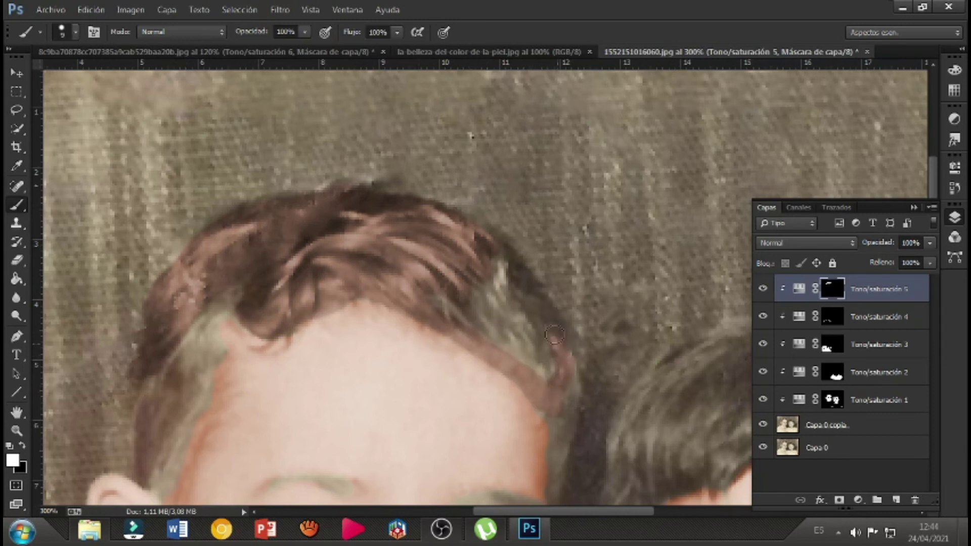
mouse_move(521, 270)
mouse_down()
mouse_move(474, 233)
mouse_move(535, 307)
mouse_move(548, 378)
mouse_move(419, 296)
mouse_move(439, 298)
mouse_move(535, 363)
mouse_move(517, 322)
mouse_move(460, 281)
mouse_up()
drag(536, 325, 479, 270)
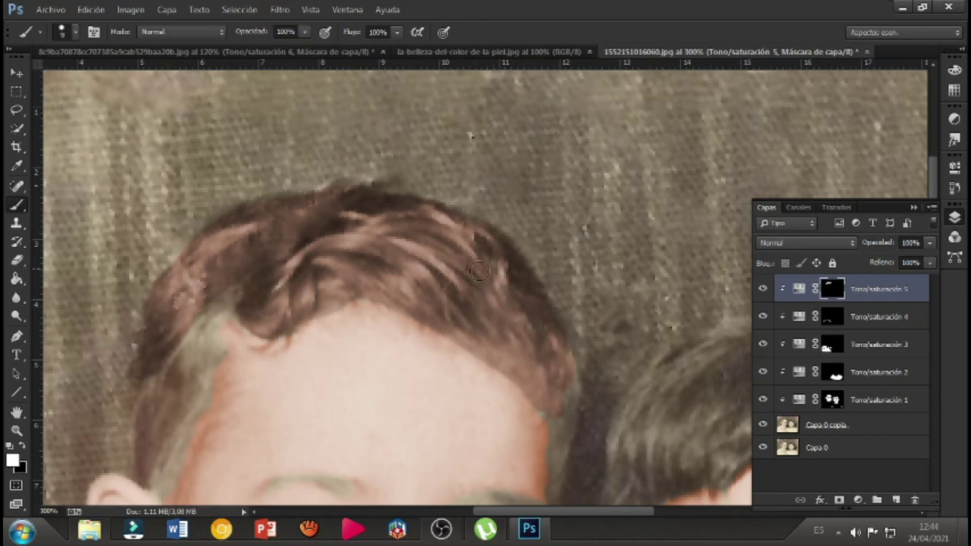
Paint the brown tint over the boy's hair above his visible ear and down the temple beside the girl
scroll(268, 373, down, 3)
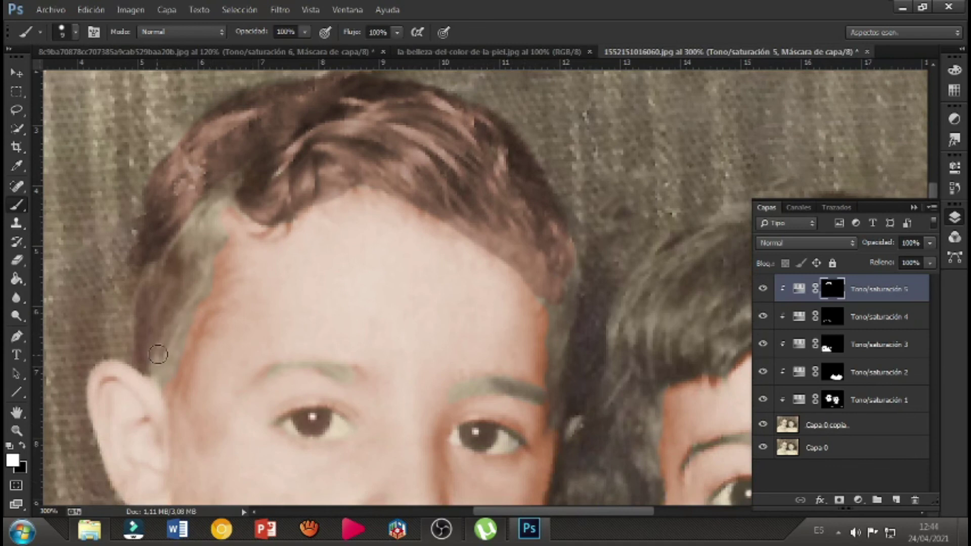
mouse_move(143, 338)
mouse_down()
mouse_move(140, 294)
mouse_move(166, 239)
mouse_move(220, 188)
mouse_move(208, 220)
mouse_move(219, 240)
mouse_move(160, 382)
mouse_move(205, 232)
mouse_move(173, 266)
mouse_move(216, 199)
mouse_up()
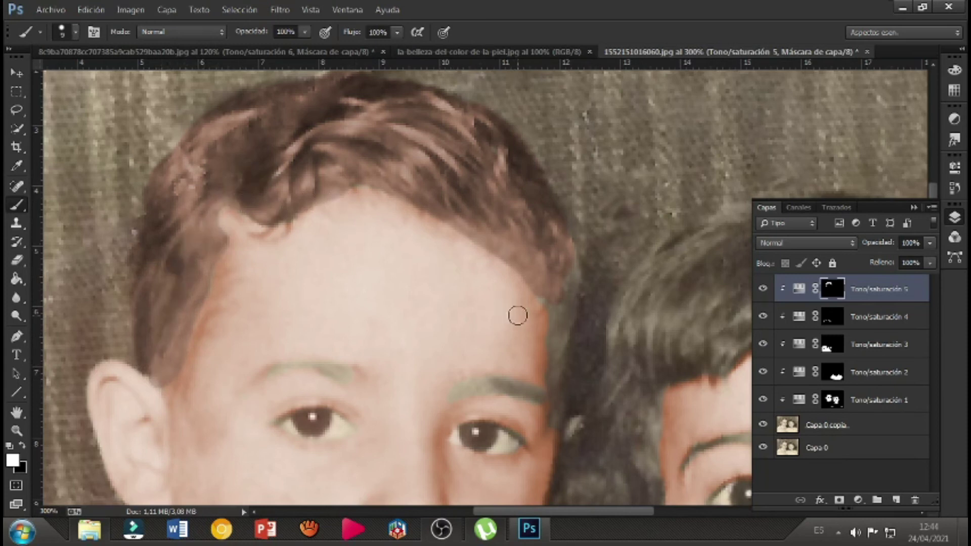
mouse_move(544, 319)
mouse_down()
mouse_move(555, 305)
mouse_move(546, 297)
mouse_move(572, 269)
mouse_move(558, 354)
mouse_up()
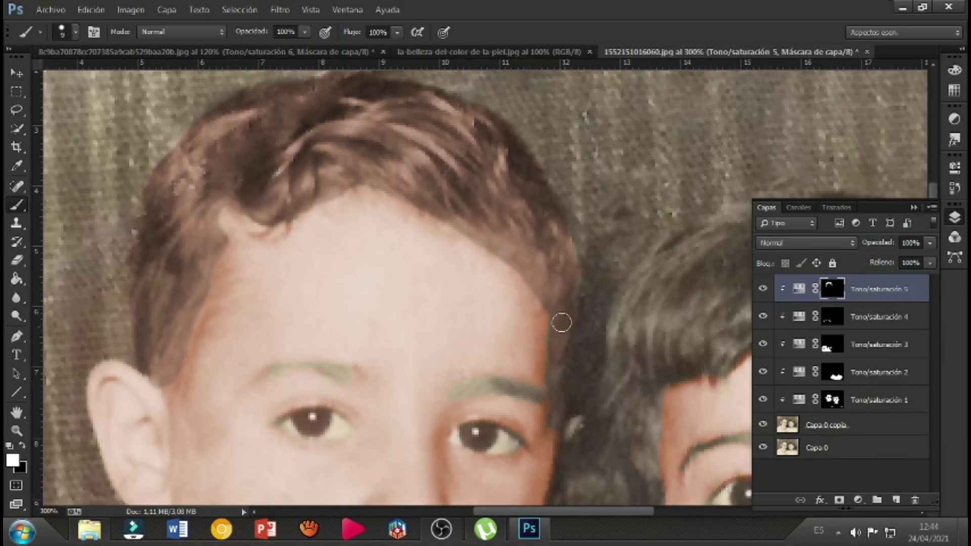
scroll(560, 326, down, 3)
mouse_move(555, 324)
mouse_down()
mouse_move(557, 280)
mouse_move(579, 262)
mouse_move(561, 251)
mouse_move(566, 163)
mouse_up()
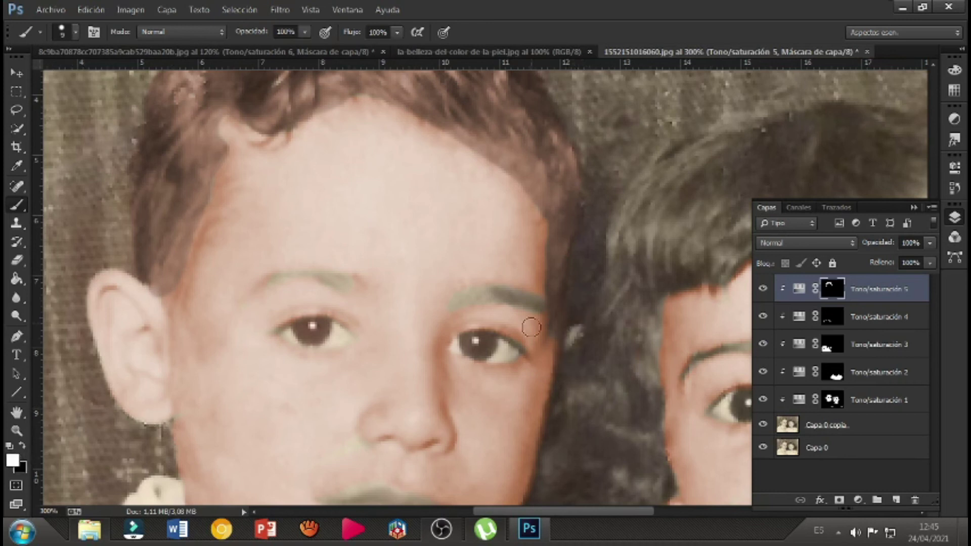
Touch up the brown tint along the boy's hairline at the forehead corner above his visible ear
scroll(503, 442, up, 3)
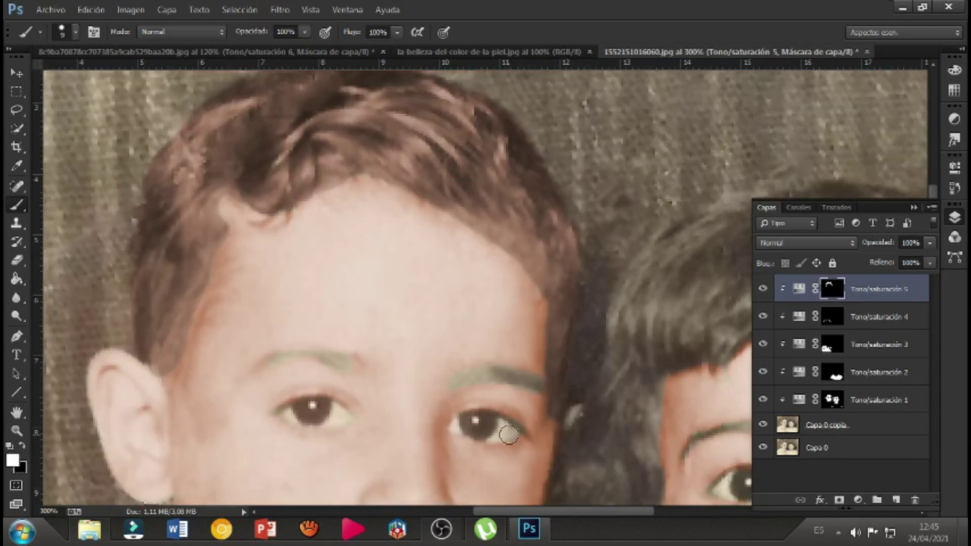
mouse_move(253, 227)
mouse_down()
mouse_move(232, 229)
mouse_move(213, 245)
mouse_up()
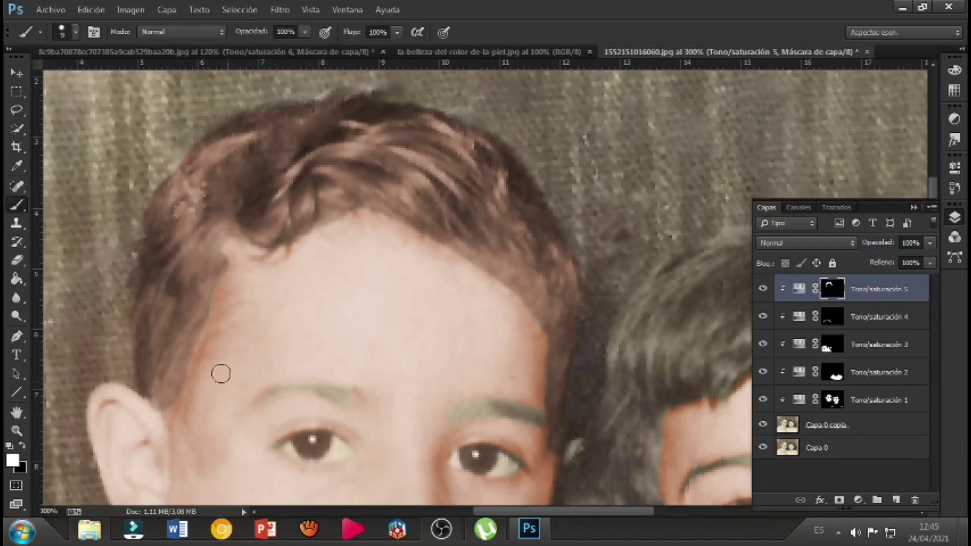
click(25, 433)
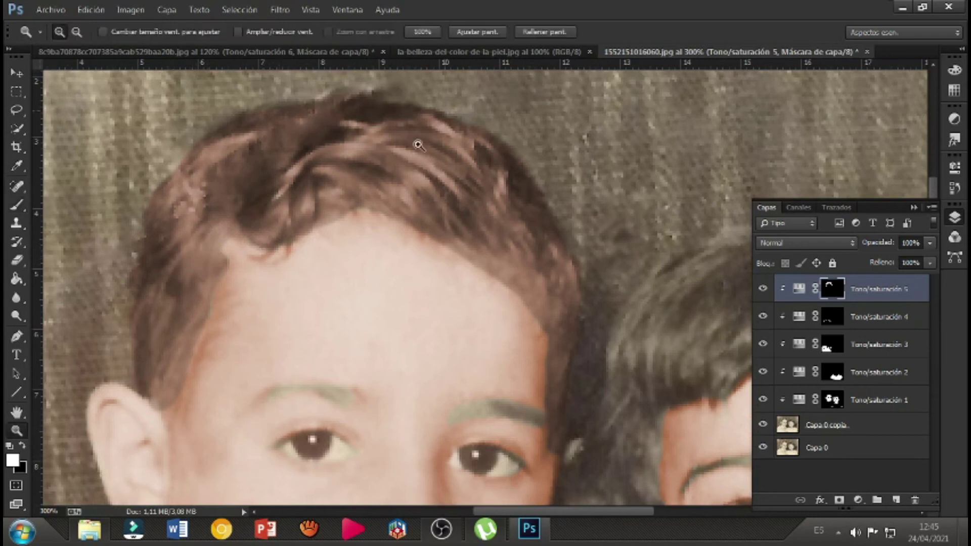
Adjust the brown hair Hue/Saturation adjustment to saturation 26 and luminosity -5
click(489, 32)
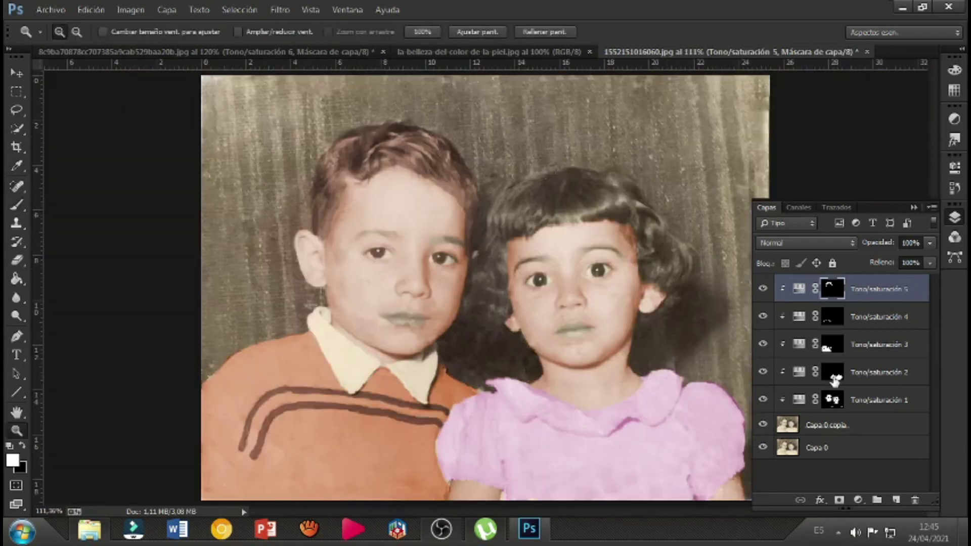
double_click(800, 292)
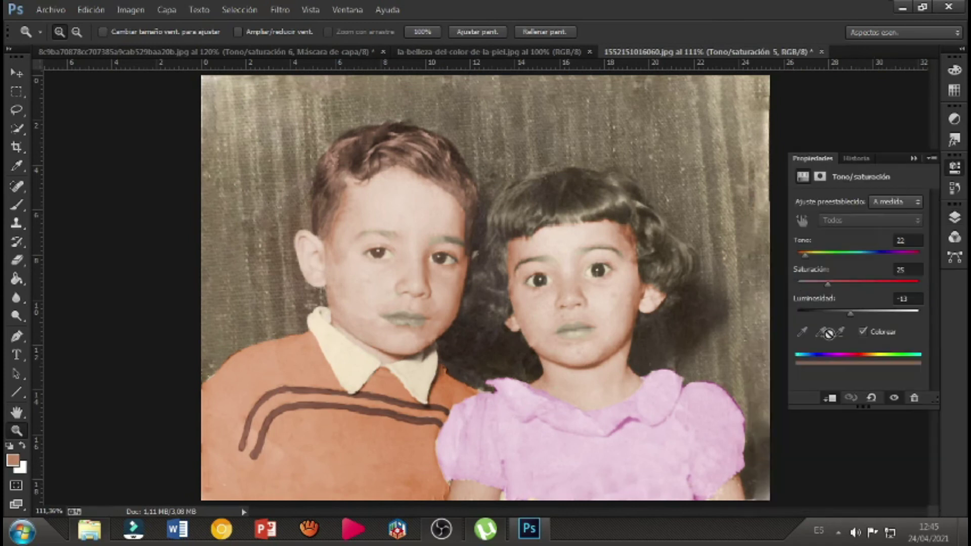
drag(850, 315, 845, 315)
drag(851, 314, 854, 316)
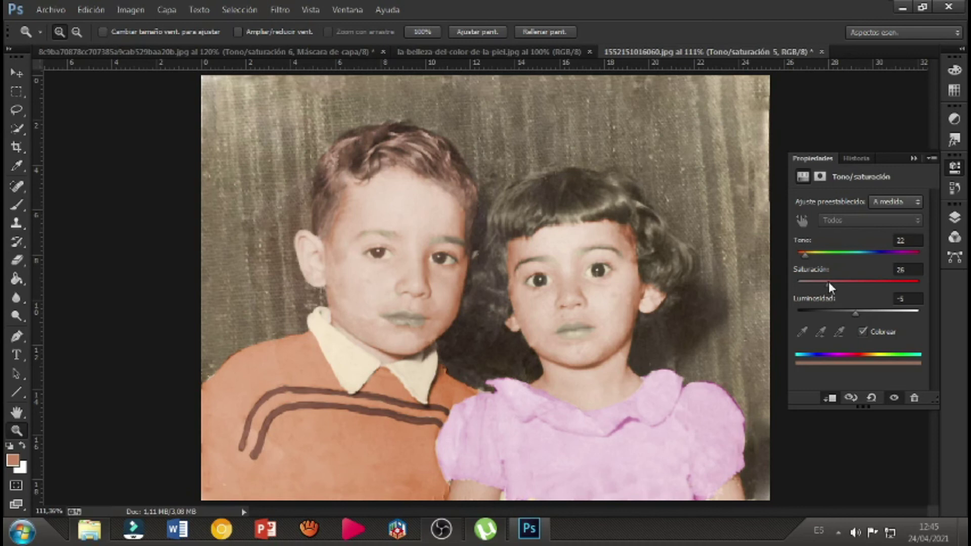
click(956, 218)
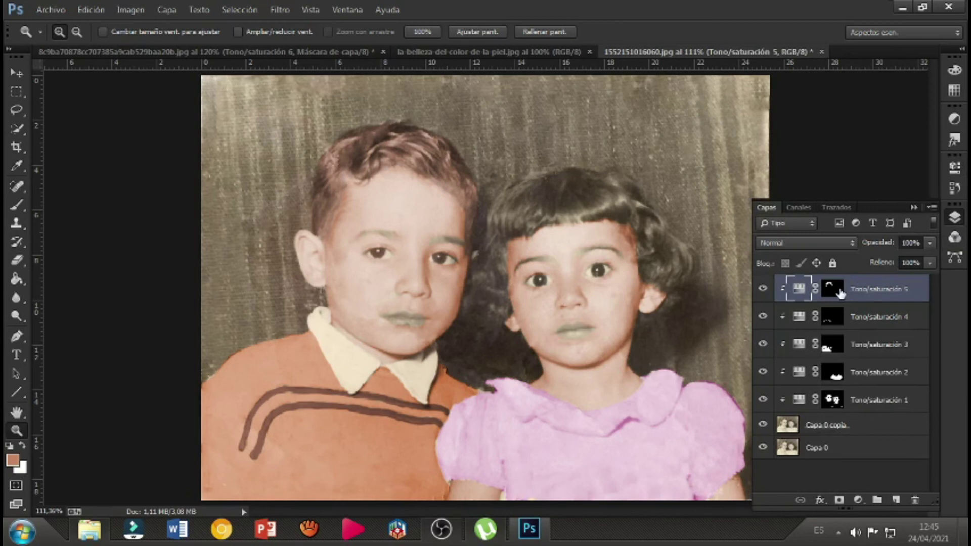
Brush white on the brown hair mask over the girl's fringe and the crown of her head
click(834, 289)
drag(360, 178, 681, 384)
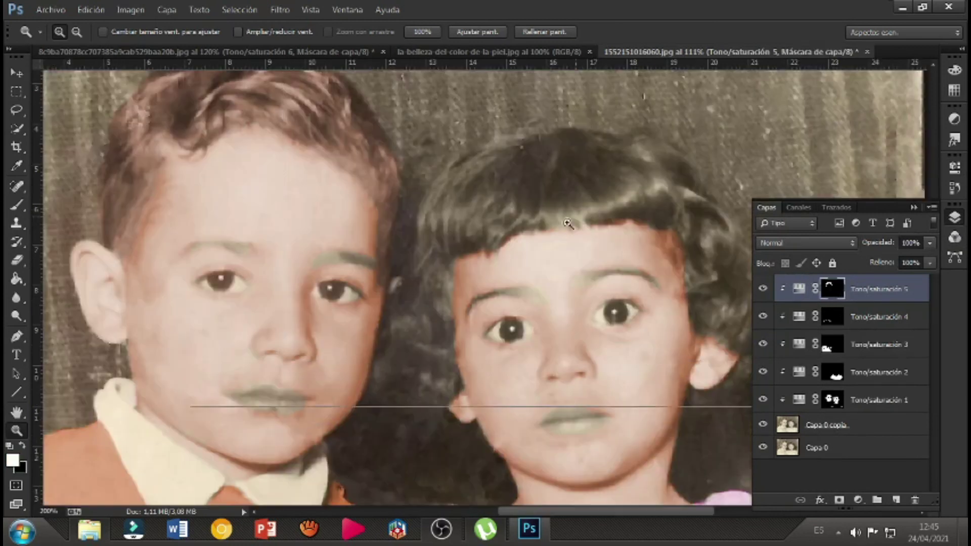
click(17, 205)
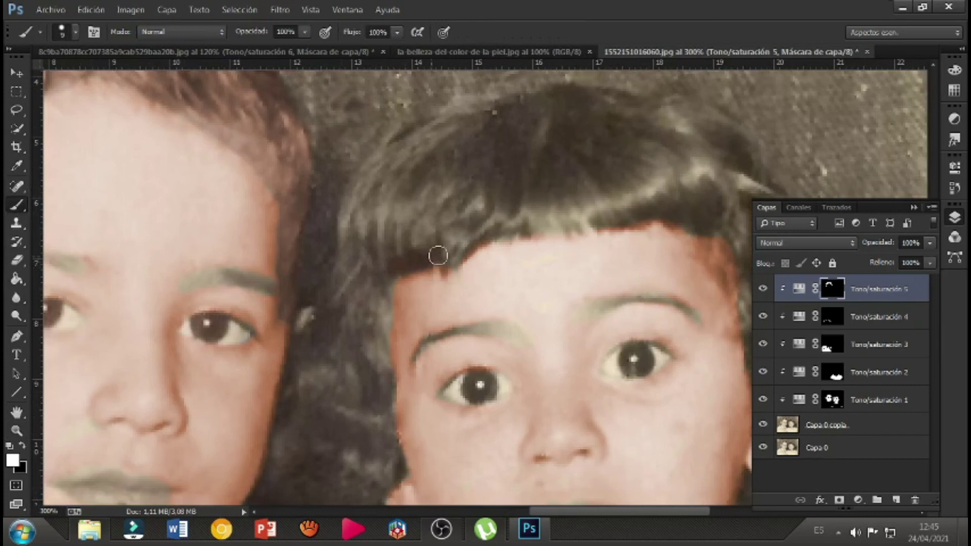
mouse_move(445, 257)
mouse_down()
mouse_move(492, 229)
mouse_move(669, 218)
mouse_move(718, 233)
mouse_move(697, 216)
mouse_move(591, 203)
mouse_move(393, 252)
mouse_move(491, 209)
mouse_move(439, 216)
mouse_move(358, 248)
mouse_move(355, 211)
mouse_move(345, 234)
mouse_move(365, 183)
mouse_move(396, 148)
mouse_move(453, 114)
mouse_move(521, 98)
mouse_move(603, 96)
mouse_move(641, 108)
mouse_move(680, 133)
mouse_move(733, 220)
mouse_move(682, 192)
mouse_move(611, 187)
mouse_move(373, 222)
mouse_move(389, 203)
mouse_move(520, 168)
mouse_move(676, 171)
mouse_move(704, 185)
mouse_move(425, 196)
mouse_move(408, 185)
mouse_move(359, 195)
mouse_move(361, 209)
mouse_move(394, 162)
mouse_move(474, 123)
mouse_move(558, 112)
mouse_move(633, 126)
mouse_move(675, 157)
mouse_move(430, 159)
mouse_move(556, 123)
mouse_move(657, 147)
mouse_move(537, 156)
mouse_move(552, 167)
mouse_move(540, 180)
mouse_move(571, 181)
mouse_up()
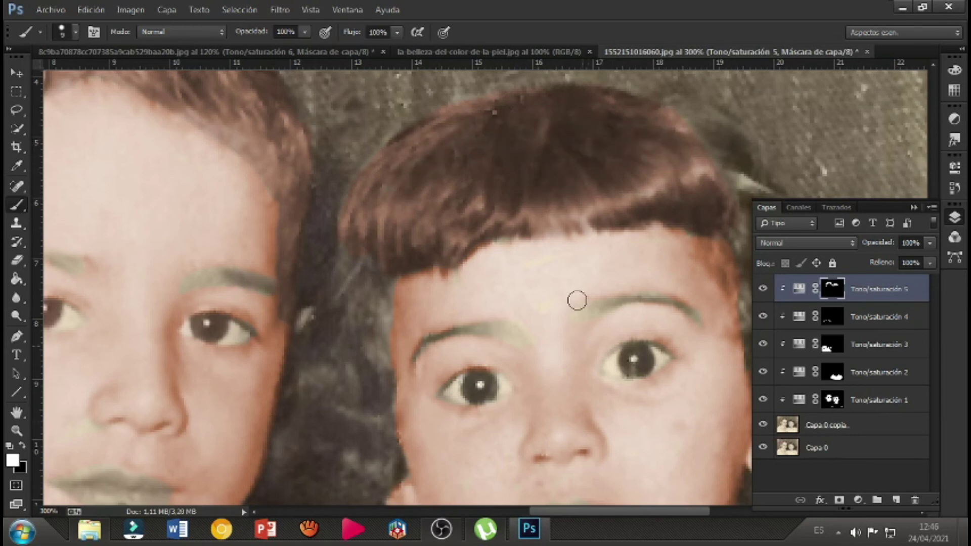
Extend the brown tint over the girl's curls above her fully visible ear and the raised hair behind her crown
drag(593, 512, 641, 511)
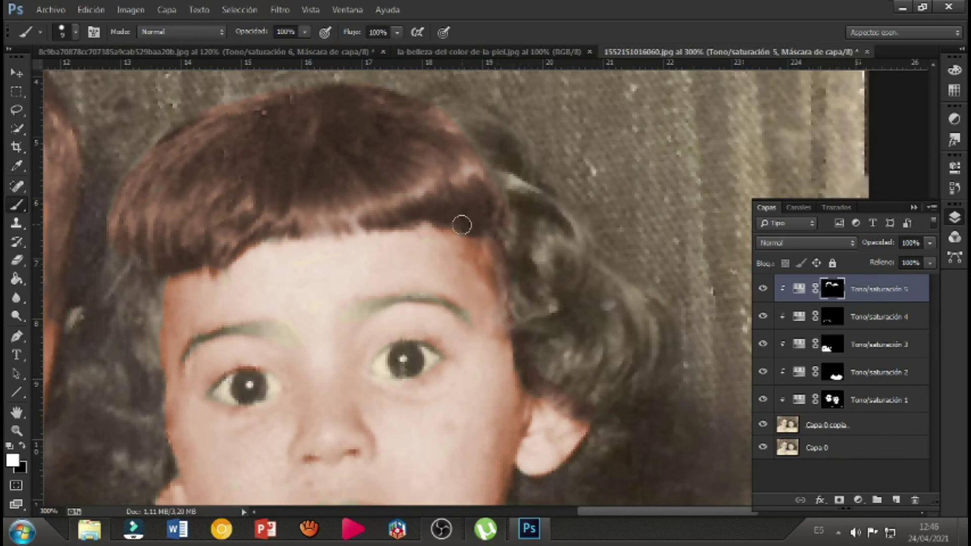
mouse_move(531, 325)
mouse_down()
mouse_move(552, 377)
mouse_move(565, 326)
mouse_move(574, 392)
mouse_move(592, 323)
mouse_move(590, 382)
mouse_move(605, 403)
mouse_move(623, 374)
mouse_move(619, 410)
mouse_move(652, 346)
mouse_move(640, 405)
mouse_move(663, 384)
mouse_move(665, 342)
mouse_move(651, 305)
mouse_move(533, 193)
mouse_move(476, 170)
mouse_move(537, 213)
mouse_move(606, 298)
mouse_move(511, 217)
mouse_move(581, 330)
mouse_move(551, 269)
mouse_move(563, 339)
mouse_move(584, 335)
mouse_move(595, 314)
mouse_move(606, 398)
mouse_up()
mouse_move(580, 284)
mouse_down()
mouse_move(615, 339)
mouse_move(622, 298)
mouse_move(643, 332)
mouse_move(649, 325)
mouse_up()
mouse_move(570, 251)
mouse_down()
mouse_move(546, 207)
mouse_move(572, 219)
mouse_move(656, 304)
mouse_up()
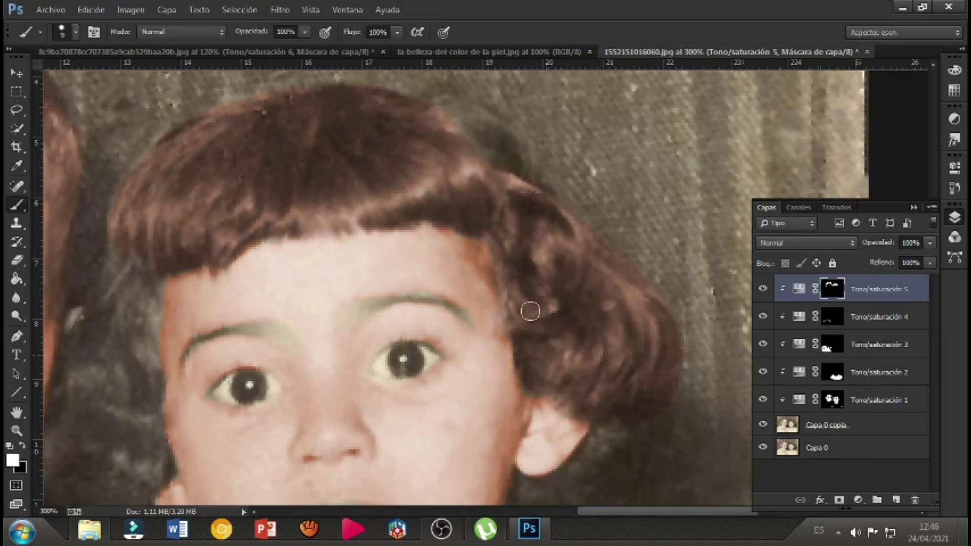
scroll(424, 137, up, 1)
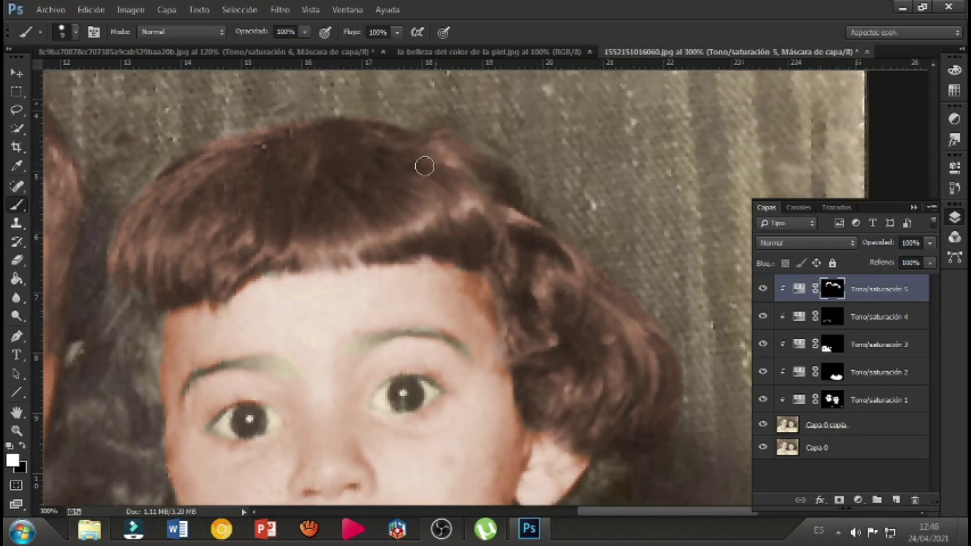
mouse_move(450, 134)
mouse_down()
mouse_move(522, 180)
mouse_move(545, 235)
mouse_up()
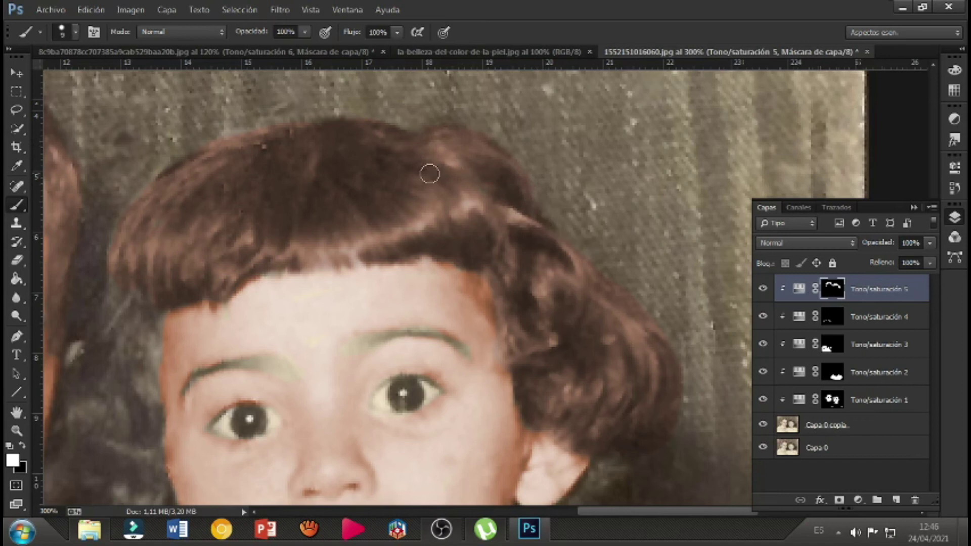
Paint the brown tint on the girl's hair between the two faces and the skin tint on the boy's ear beside it
drag(630, 512, 569, 512)
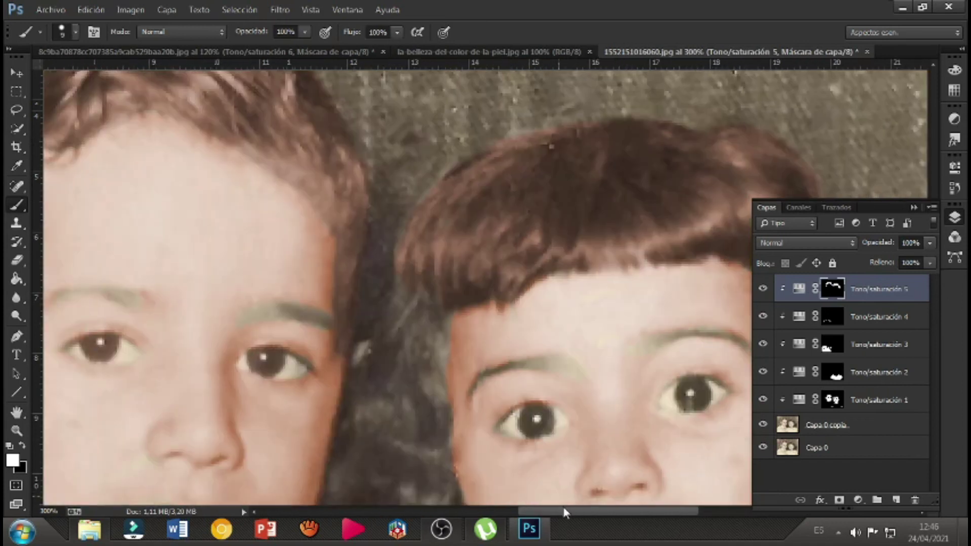
mouse_move(401, 304)
mouse_down()
mouse_move(348, 406)
mouse_move(338, 475)
mouse_move(421, 300)
mouse_move(356, 475)
mouse_move(388, 374)
mouse_move(382, 472)
mouse_move(392, 394)
mouse_move(405, 470)
mouse_move(411, 375)
mouse_move(417, 481)
mouse_move(431, 405)
mouse_move(432, 476)
mouse_move(453, 301)
mouse_move(427, 424)
mouse_move(428, 350)
mouse_move(417, 385)
mouse_move(430, 350)
mouse_move(381, 422)
mouse_move(441, 299)
mouse_move(384, 366)
mouse_move(409, 333)
mouse_move(384, 359)
mouse_move(402, 298)
mouse_up()
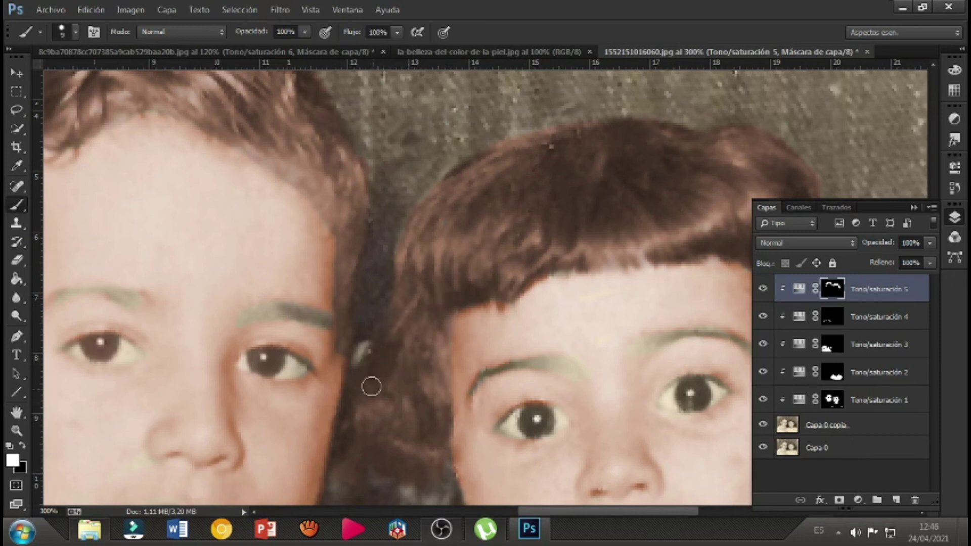
click(852, 403)
mouse_move(351, 394)
mouse_down()
mouse_move(365, 347)
mouse_move(350, 380)
mouse_up()
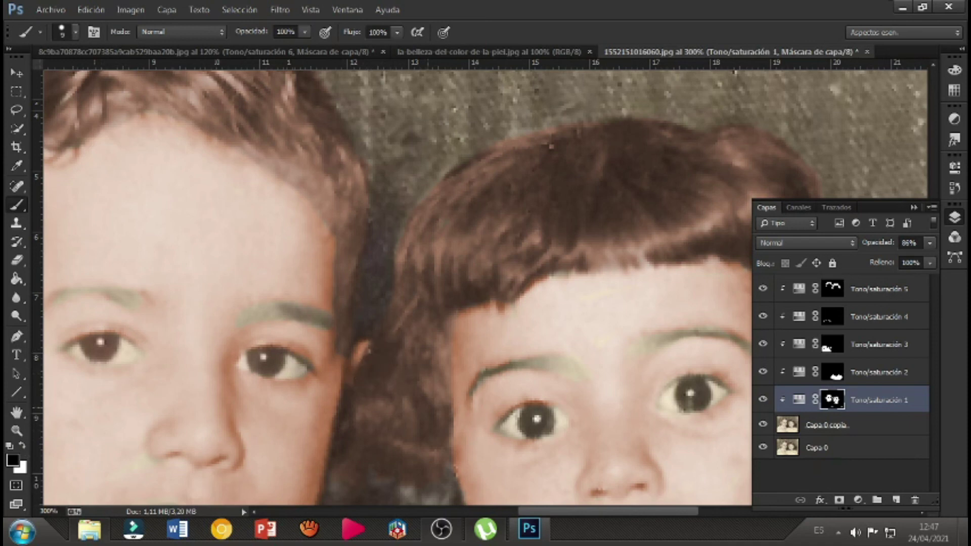
Return to the brown hair mask and paint white over the girl's lower curls around both of her ears
click(864, 295)
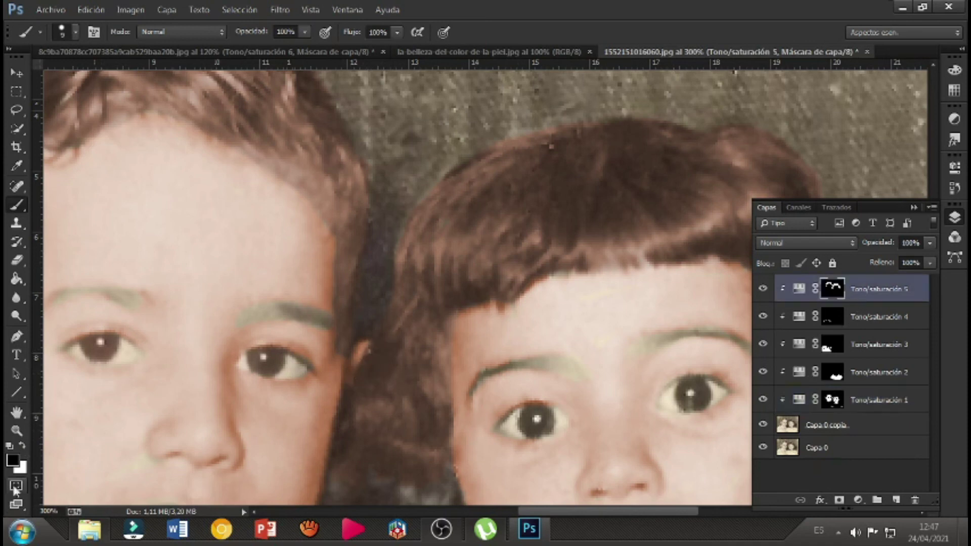
click(22, 445)
scroll(366, 395, down, 2)
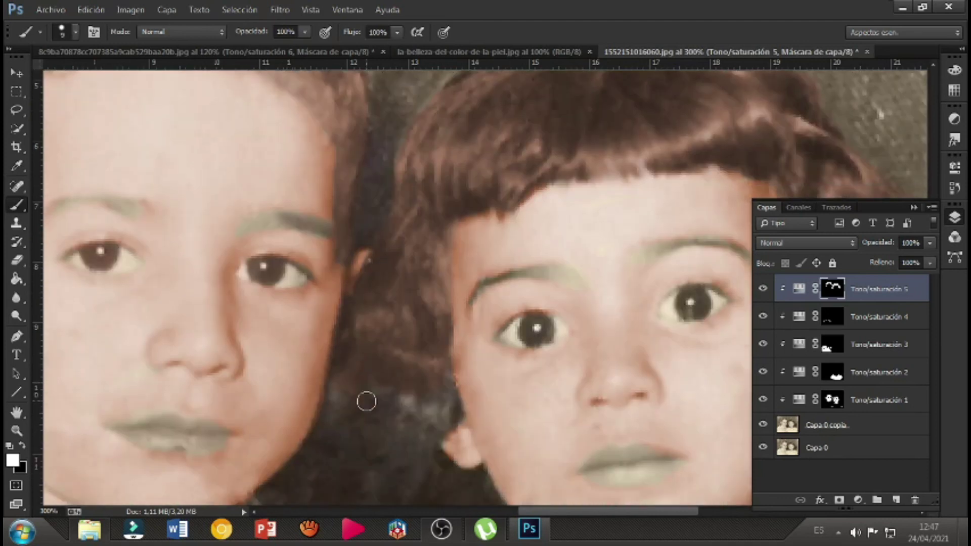
scroll(366, 401, down, 1)
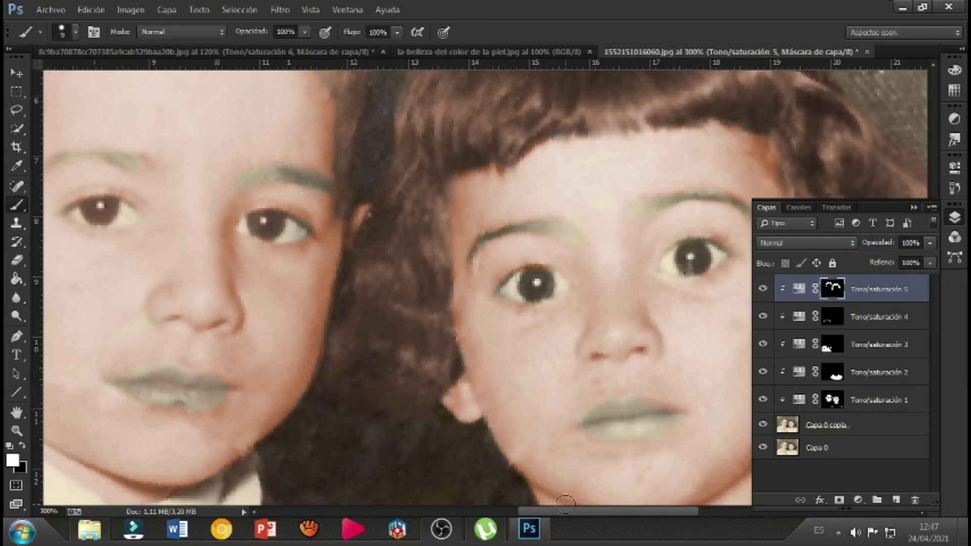
drag(572, 512, 658, 512)
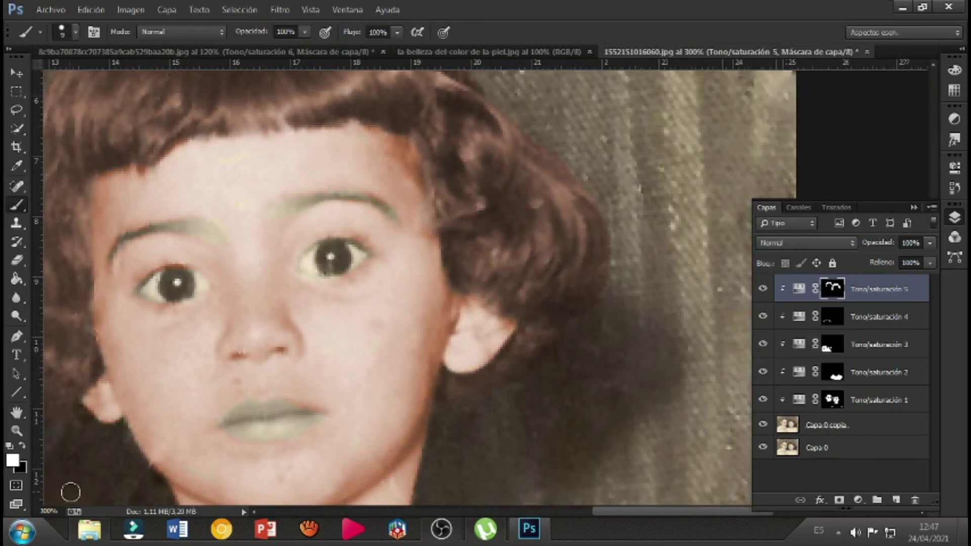
Add a new Hue/Saturation adjustment above the hair adjustment and turn on Colorize for a reddish tint
click(17, 430)
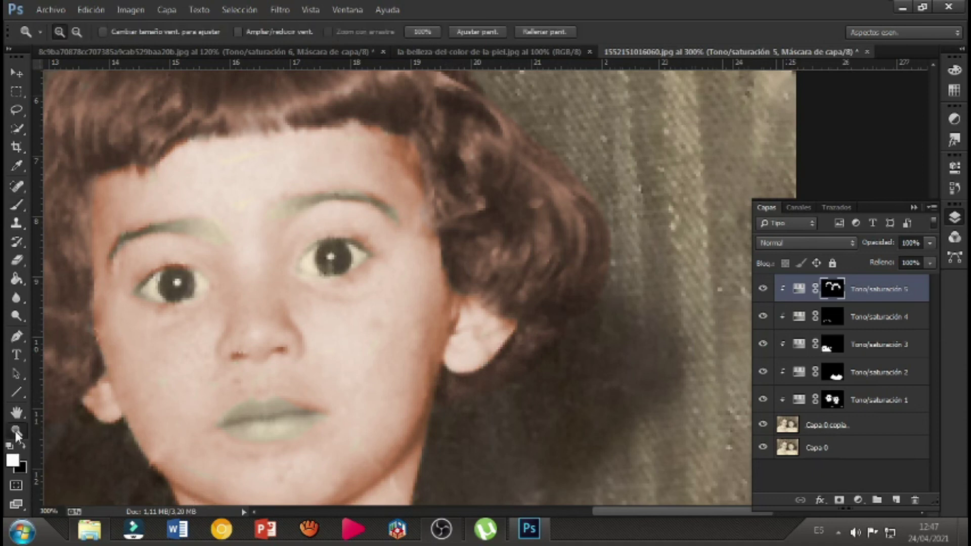
click(488, 35)
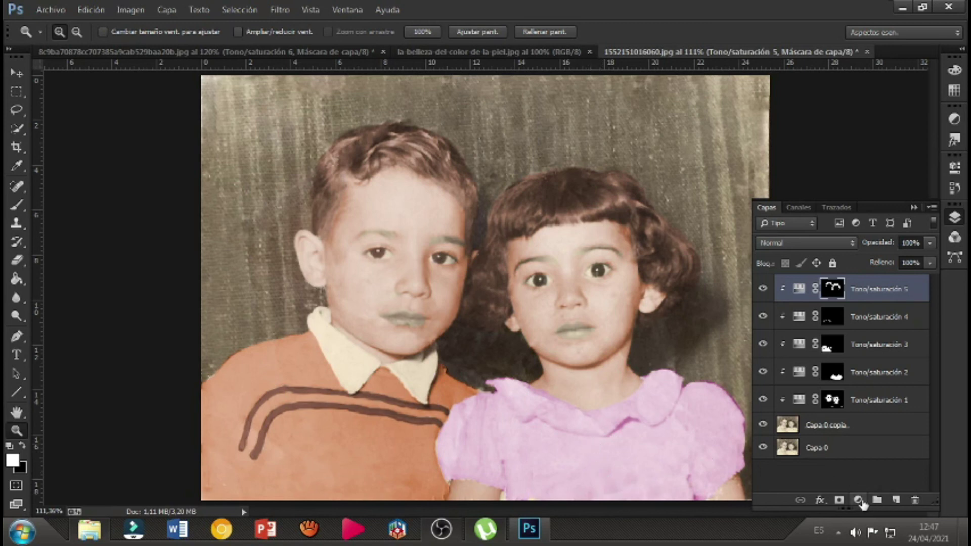
click(857, 500)
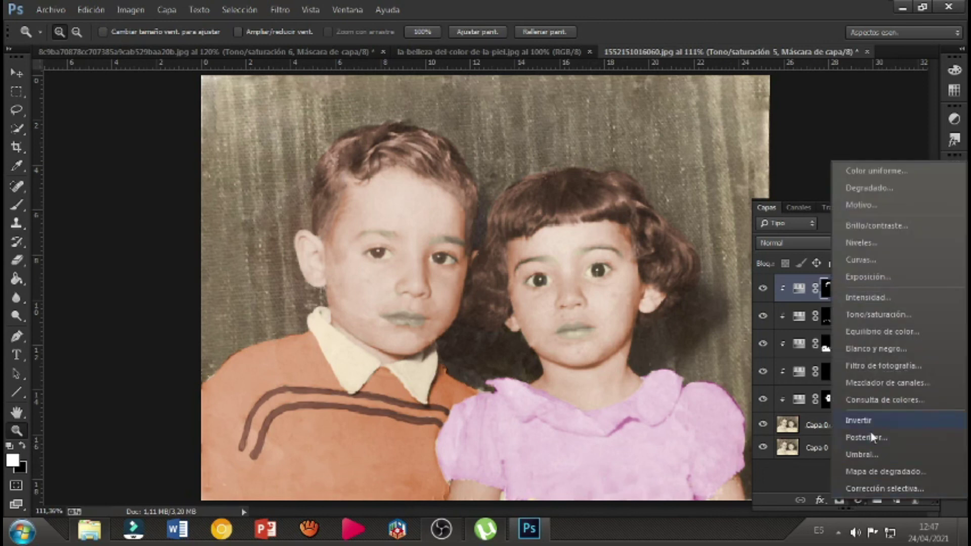
click(873, 316)
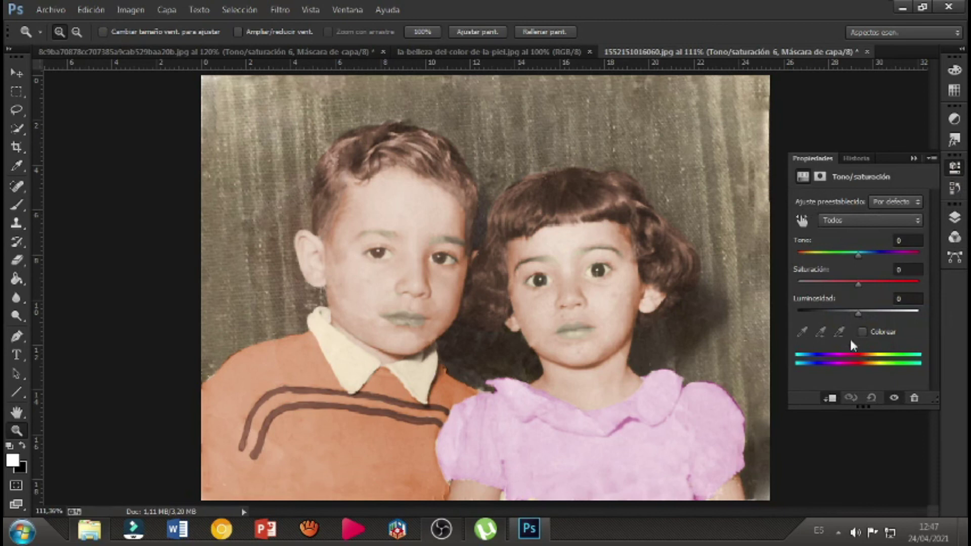
click(862, 330)
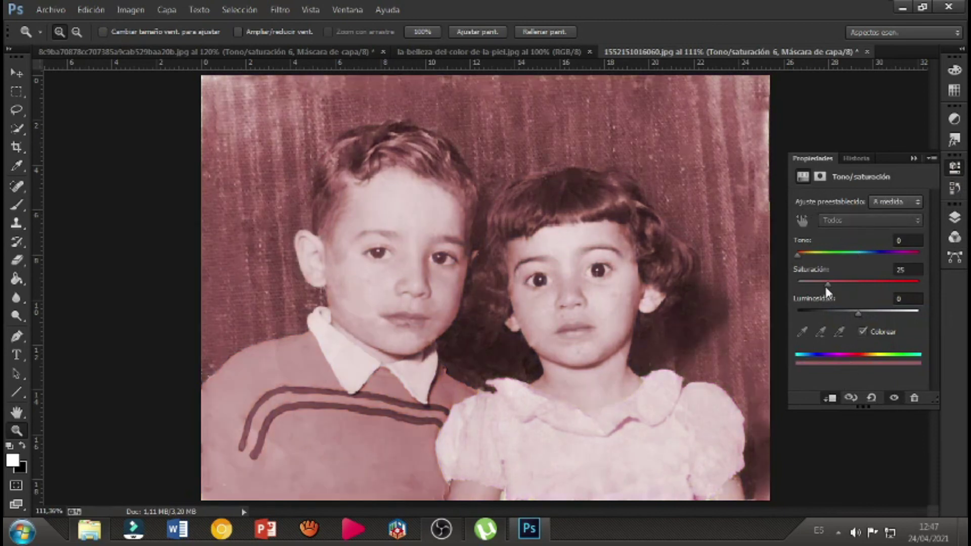
Fill the new reddish adjustment's mask with black to hide the tint across the whole photo
click(955, 222)
click(955, 223)
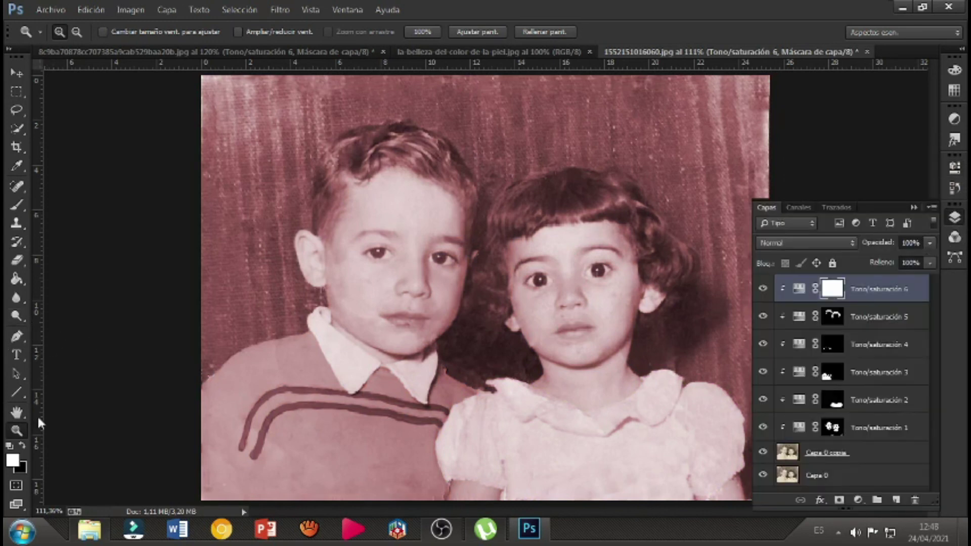
click(23, 446)
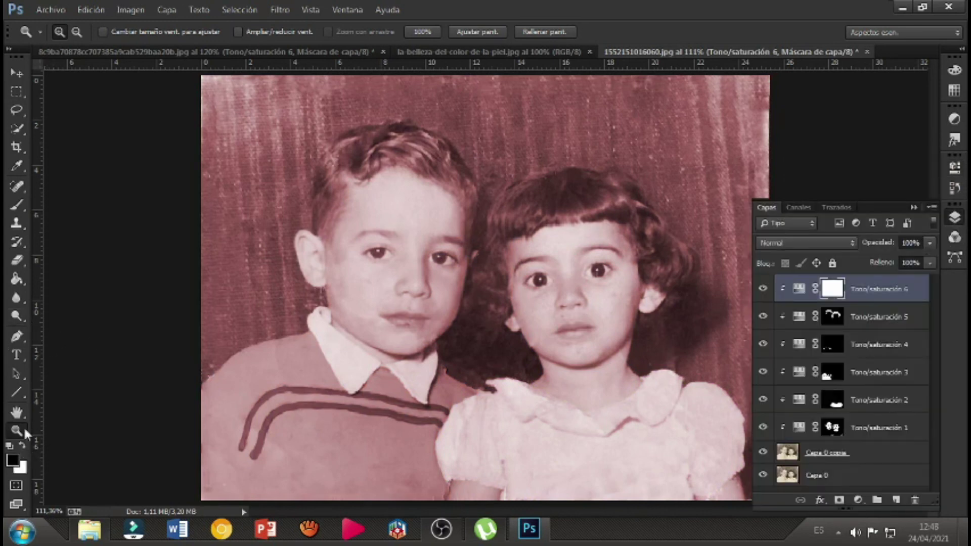
click(16, 279)
click(267, 324)
Reveal the reddish tint over the girl's lips by painting white on the mask with a 7 px brush
click(17, 205)
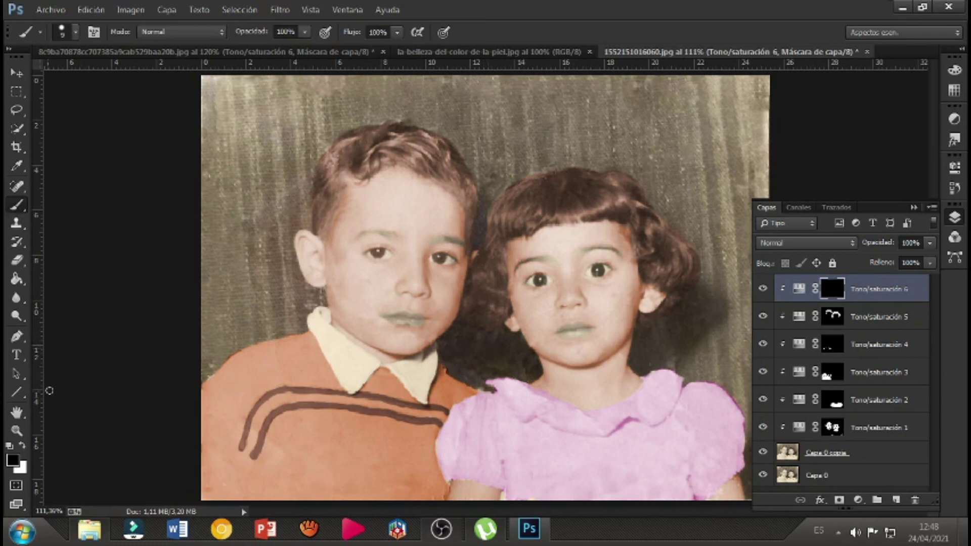
click(17, 431)
drag(596, 298, 559, 325)
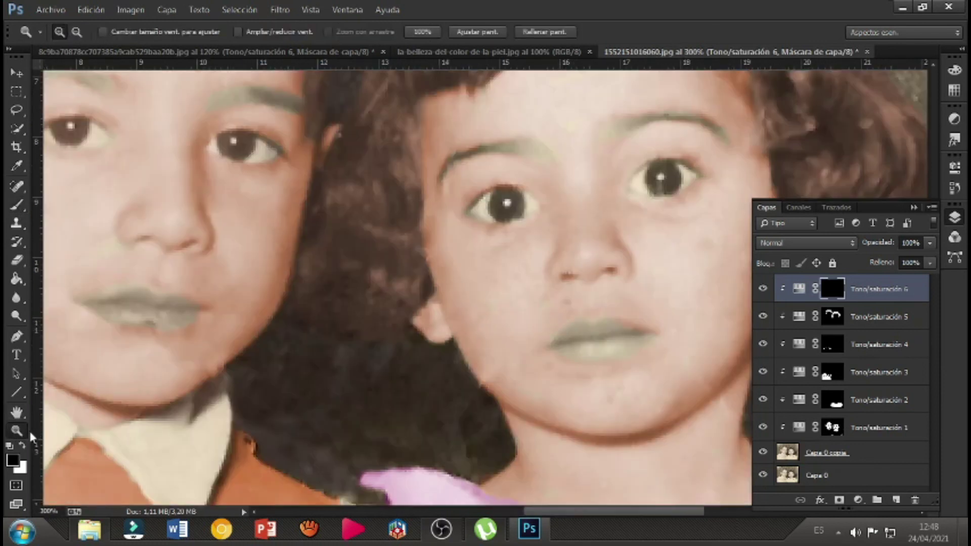
click(23, 444)
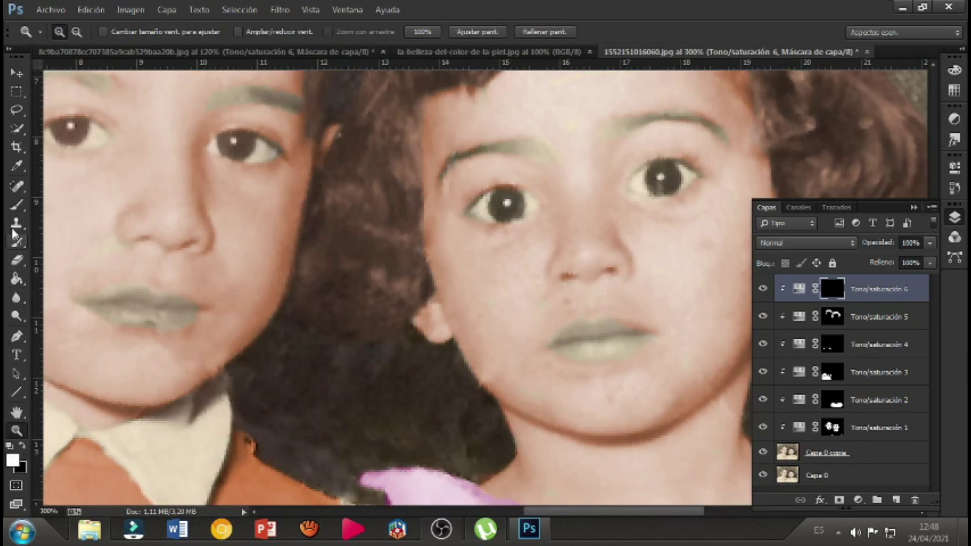
click(18, 205)
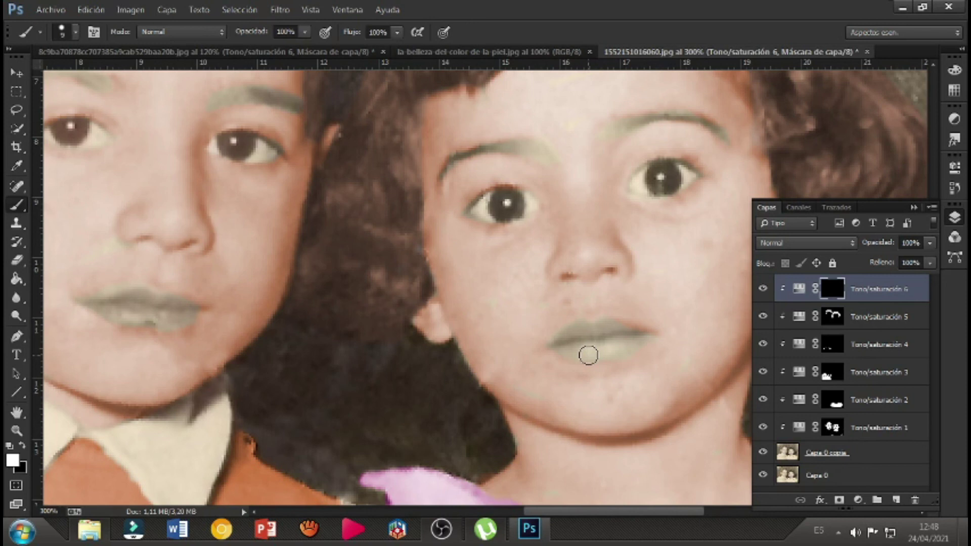
right_click(588, 355)
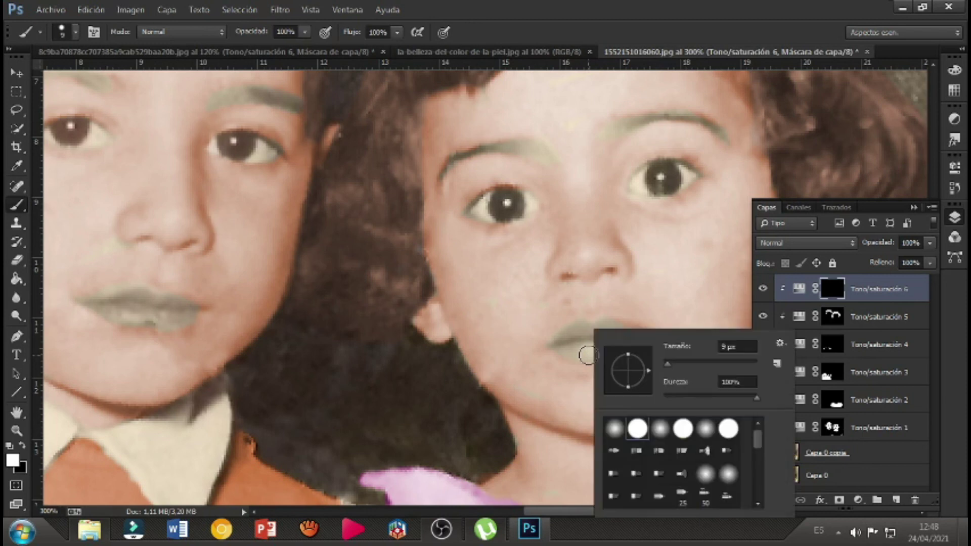
click(666, 367)
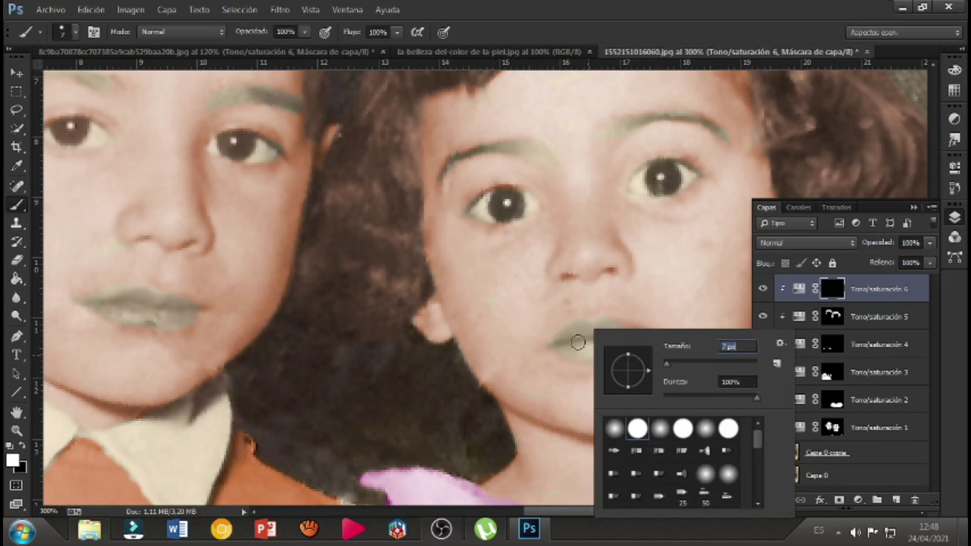
click(578, 343)
mouse_move(585, 342)
mouse_down()
mouse_move(565, 348)
mouse_move(610, 353)
mouse_move(642, 340)
mouse_move(608, 327)
mouse_move(578, 330)
mouse_move(561, 342)
mouse_move(649, 340)
mouse_up()
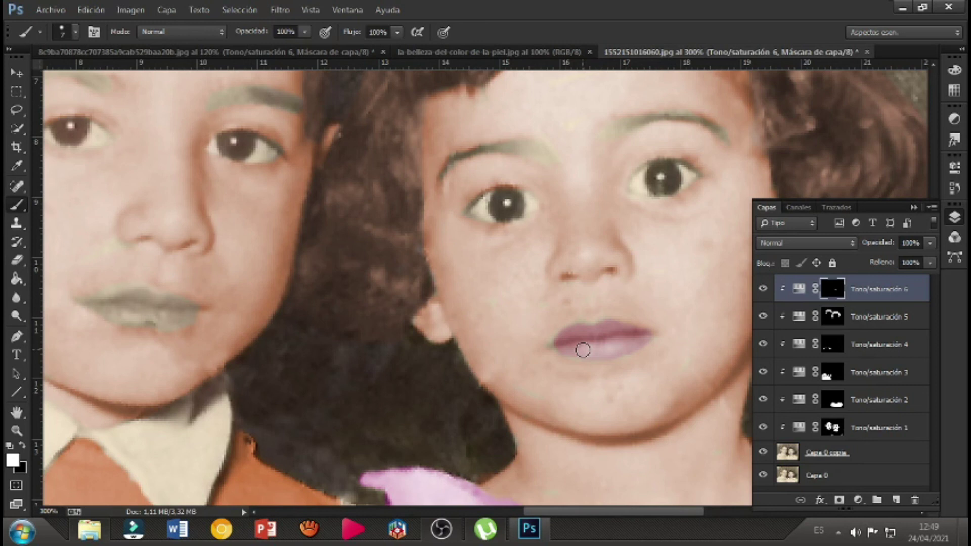
Reduce the brush size and touch up the reddish tint along the edges and corners of the girl's lips
right_click(581, 341)
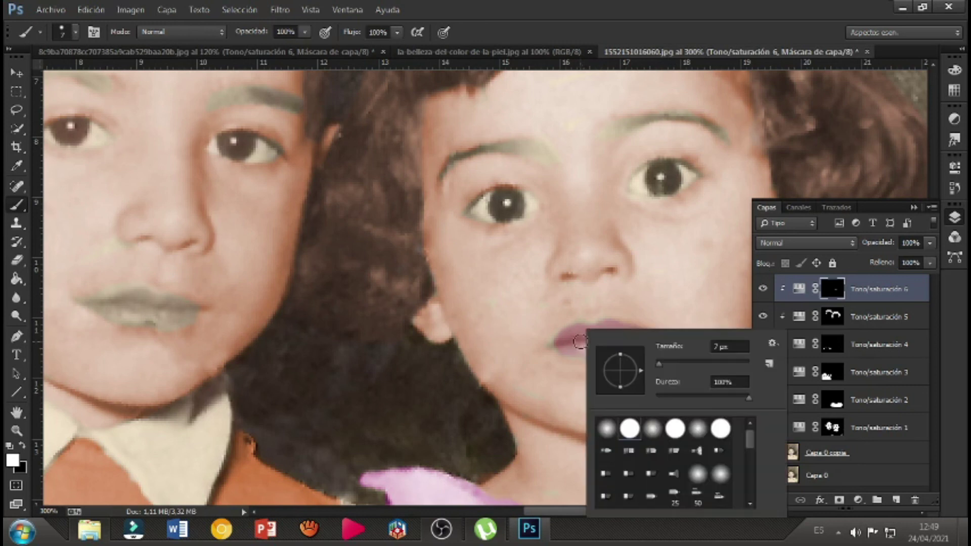
click(657, 361)
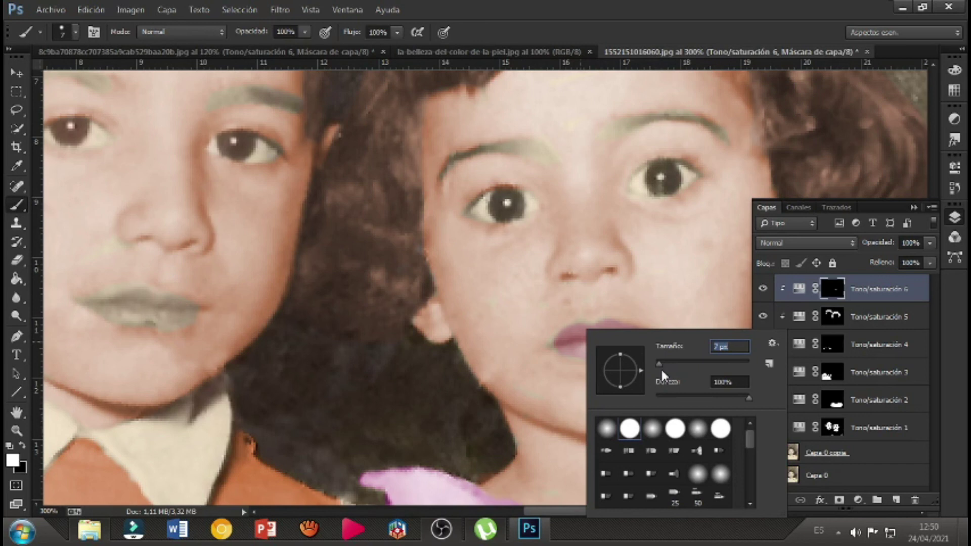
key(Down)
key(Return)
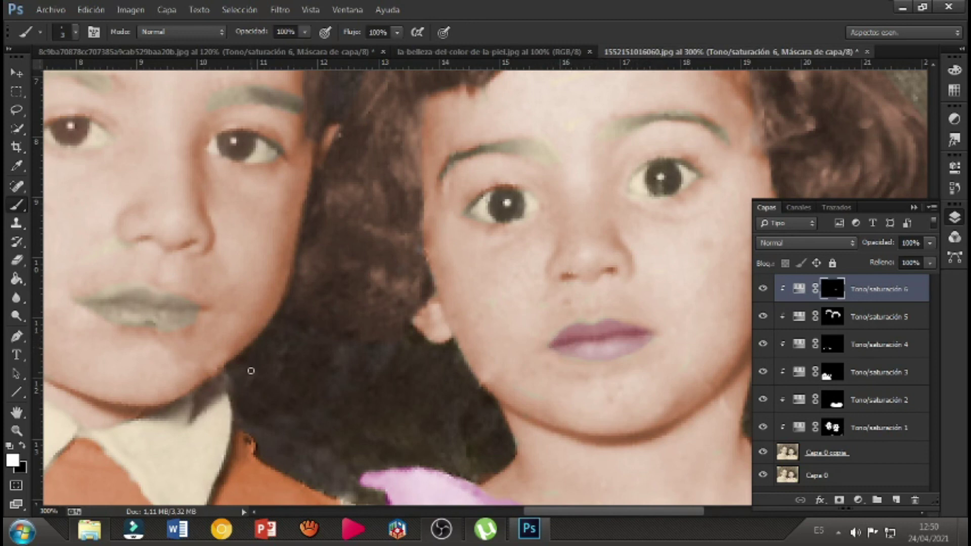
Reveal the reddish tint over the boy's lips by painting white on the mask with a 3 px and then a 4 px brush
mouse_move(182, 319)
mouse_down()
mouse_move(166, 315)
mouse_move(173, 322)
mouse_move(190, 315)
mouse_move(159, 324)
mouse_move(169, 332)
mouse_up()
mouse_move(81, 301)
mouse_down()
mouse_move(152, 307)
mouse_move(120, 311)
mouse_move(139, 318)
mouse_move(120, 321)
mouse_move(150, 324)
mouse_move(112, 322)
mouse_move(87, 306)
mouse_move(179, 325)
mouse_up()
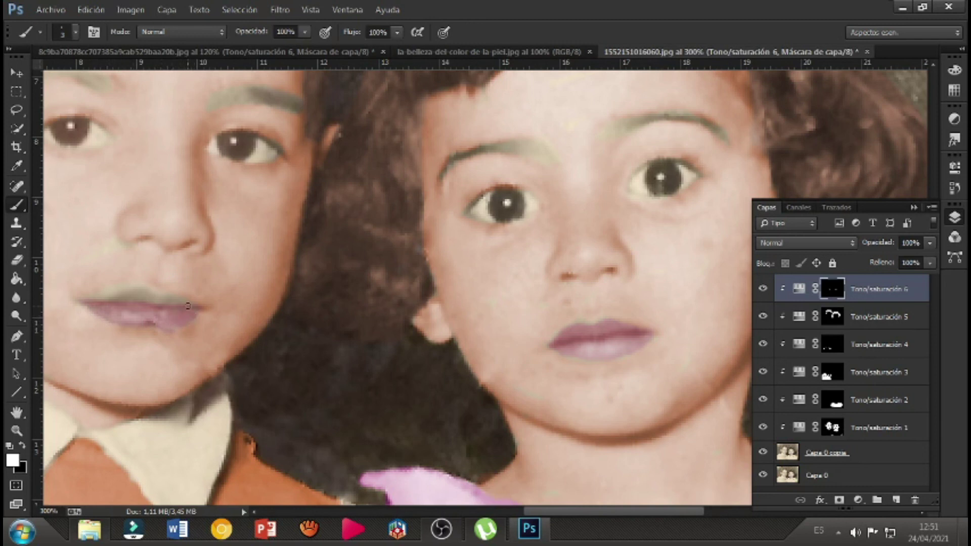
right_click(129, 315)
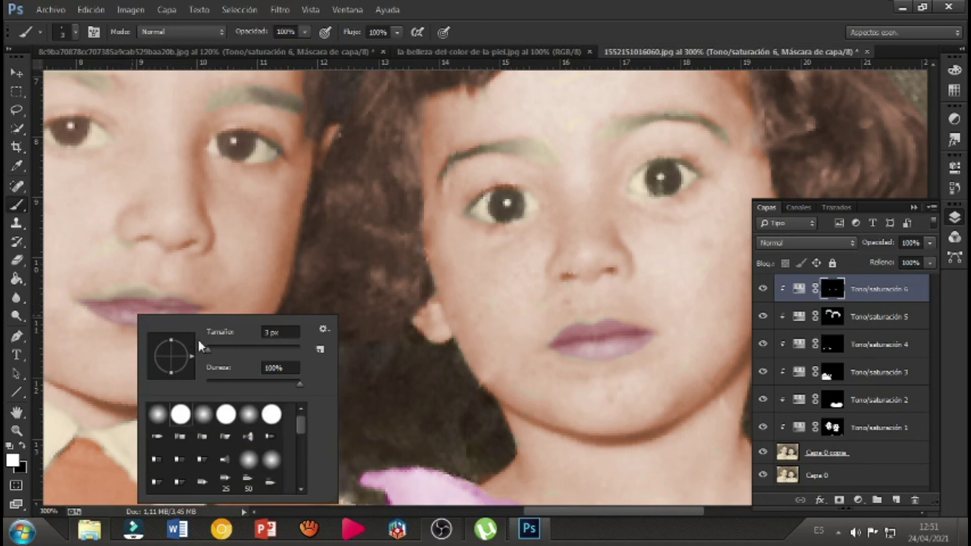
click(209, 348)
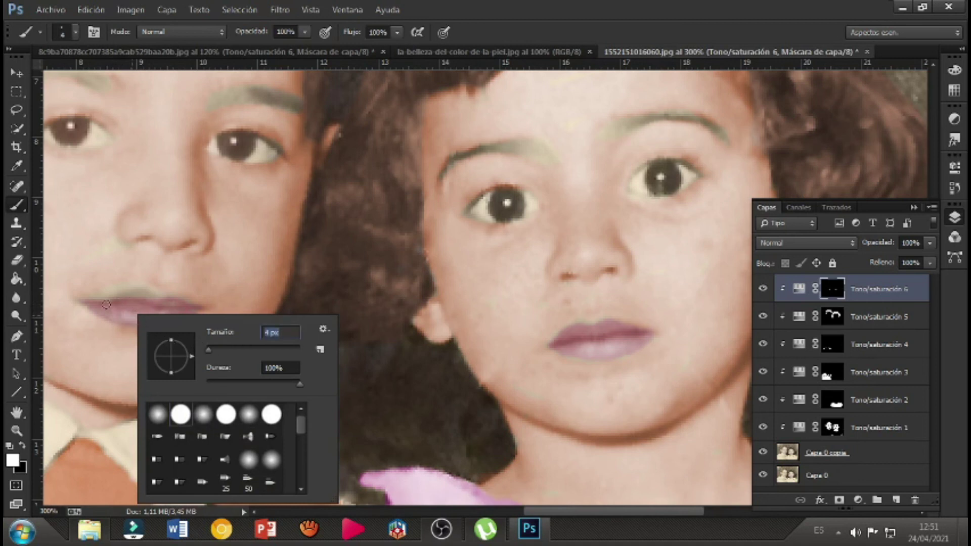
key(Return)
mouse_move(140, 294)
mouse_down()
mouse_move(188, 309)
mouse_move(160, 313)
mouse_move(187, 314)
mouse_move(183, 303)
mouse_move(141, 293)
mouse_move(90, 304)
mouse_up()
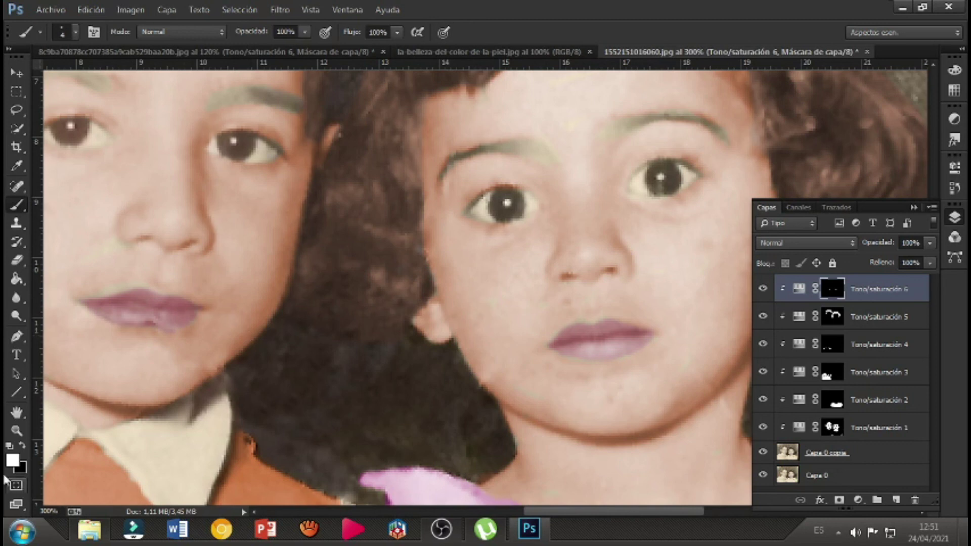
Add a clipped Hue/Saturation adjustment above the lip adjustment, with Colorize on and Lightness at -53
click(17, 430)
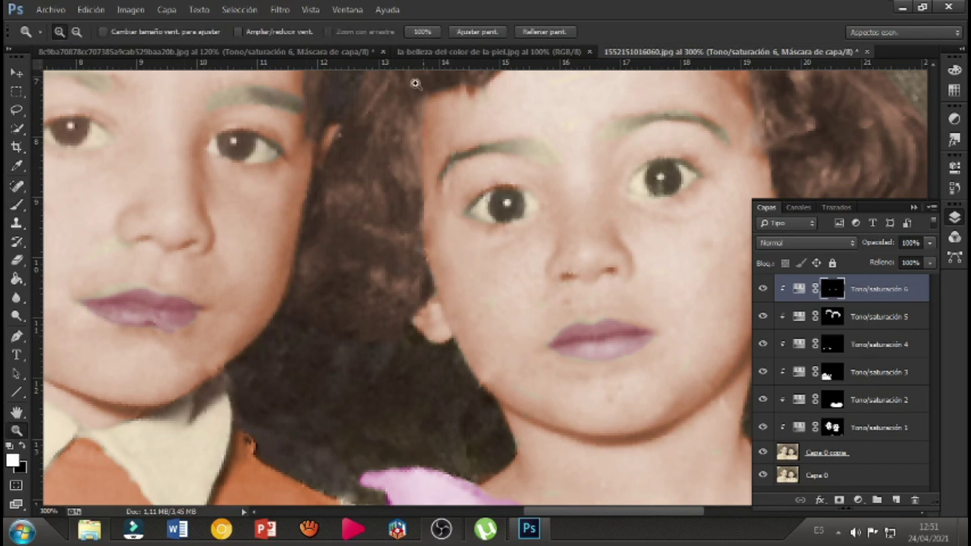
click(466, 32)
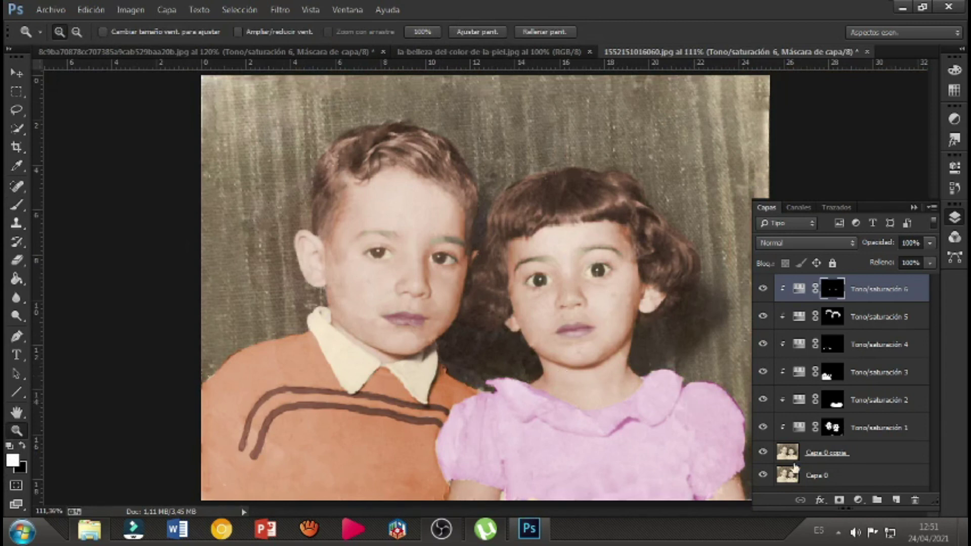
click(859, 501)
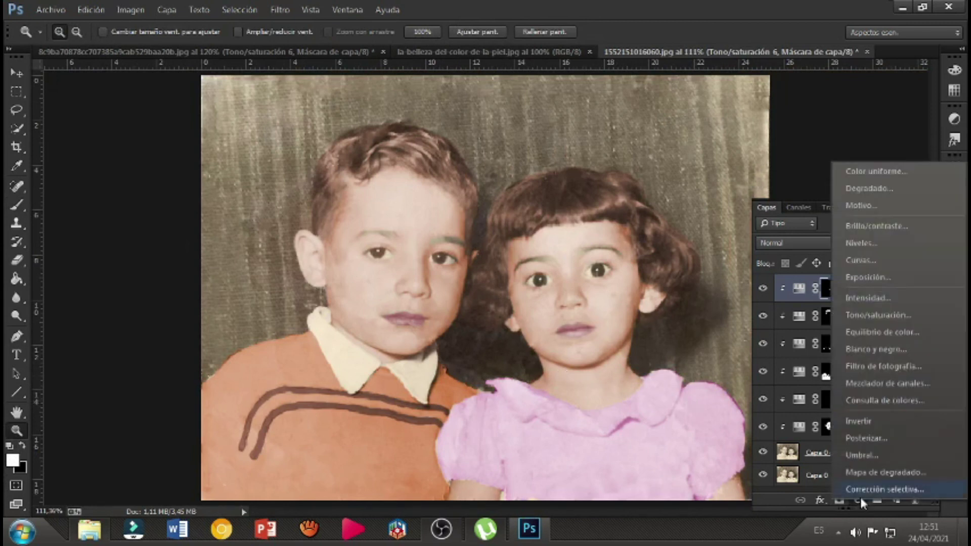
click(868, 316)
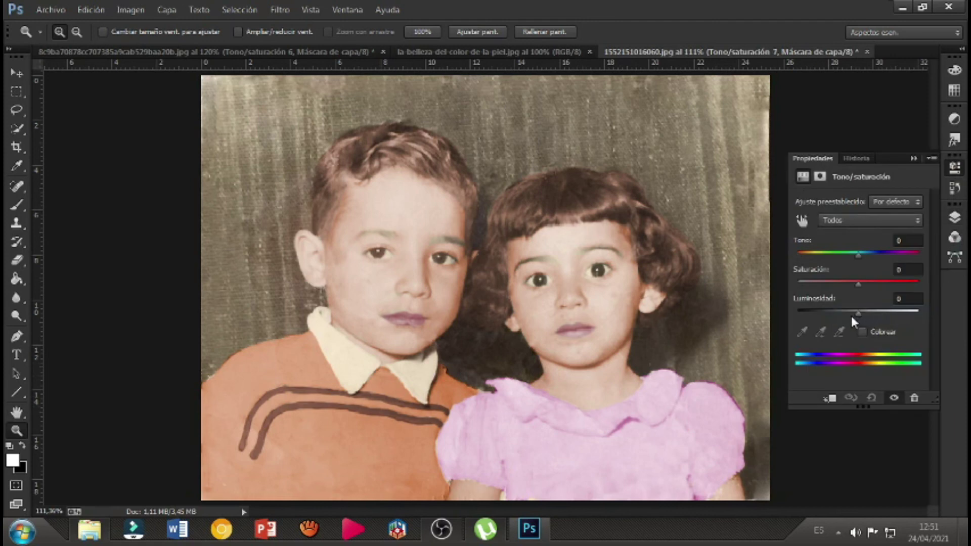
click(861, 332)
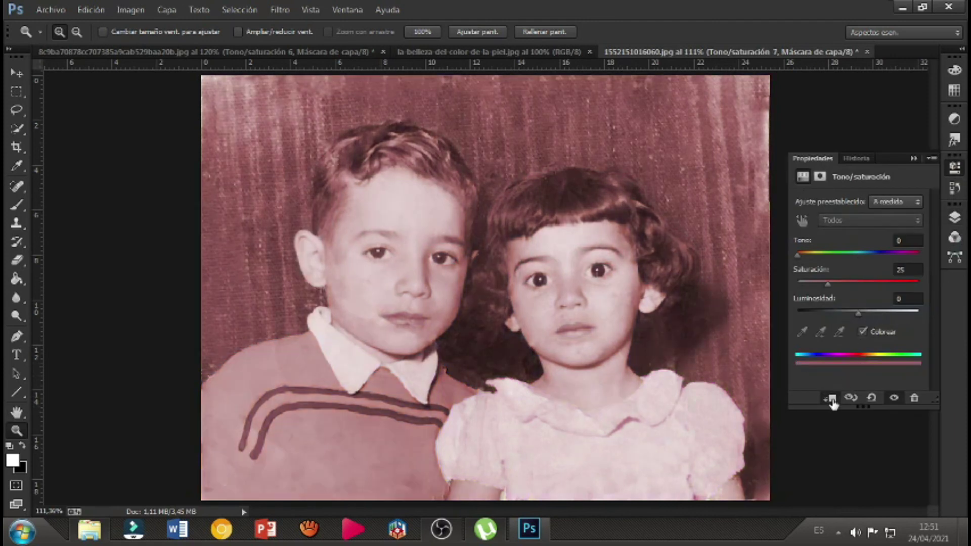
drag(854, 313, 824, 310)
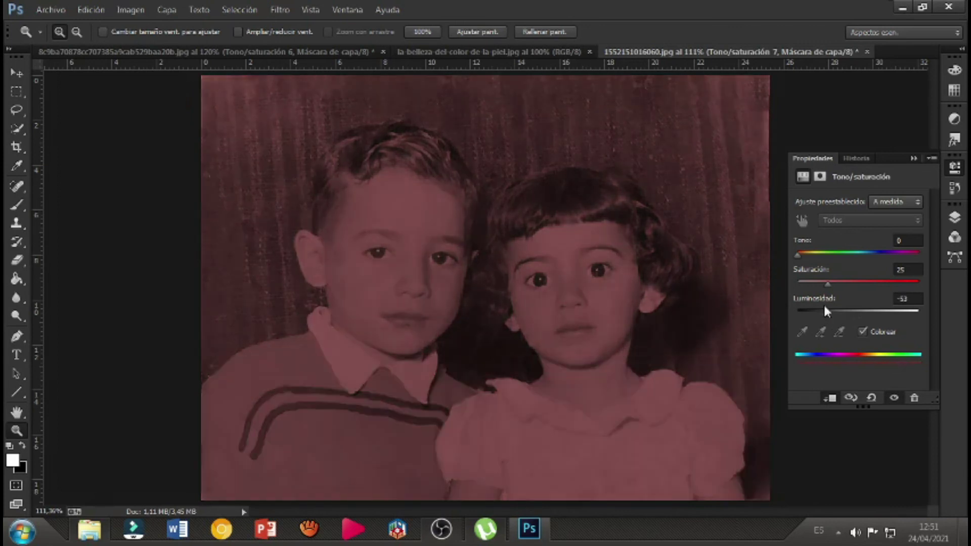
Fill the new dark adjustment's mask with black to hide its tint across the whole photo
click(955, 217)
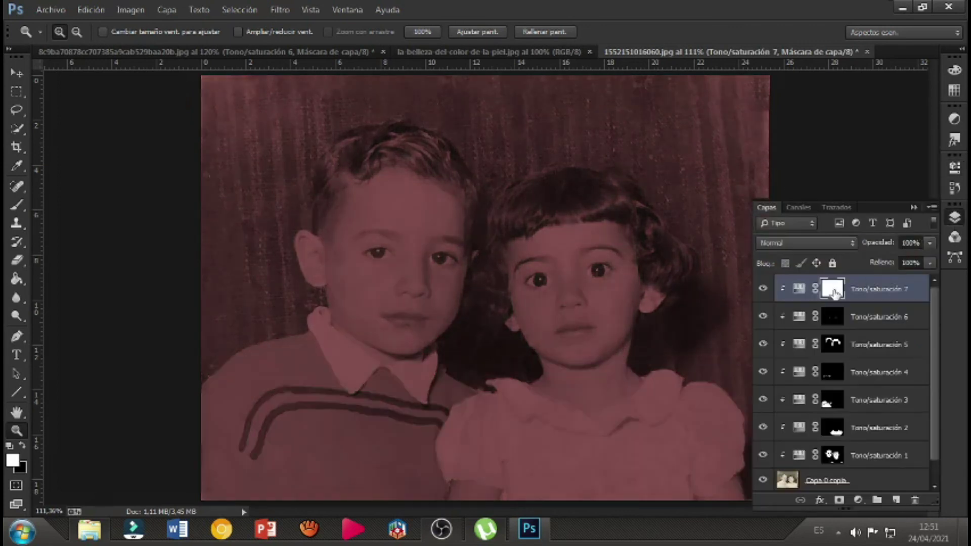
click(23, 445)
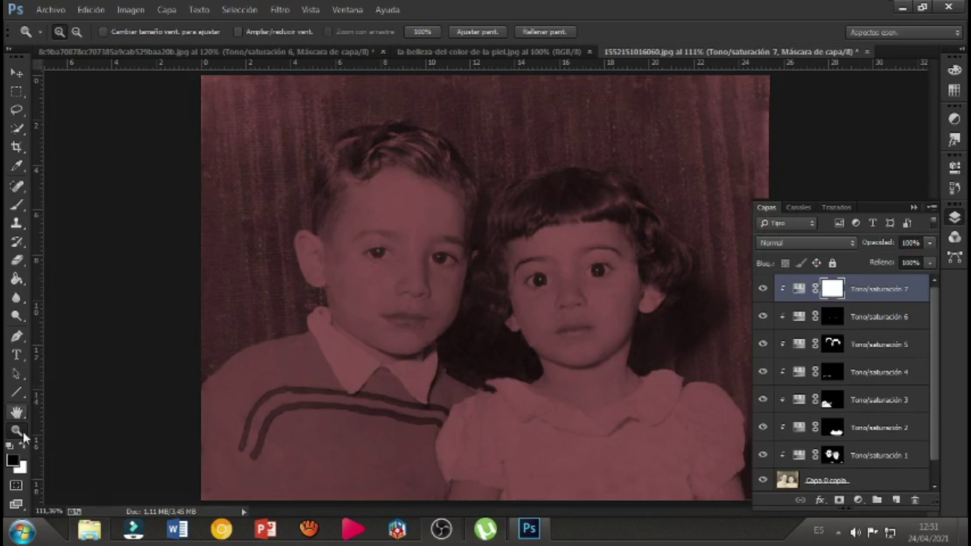
click(17, 279)
click(283, 343)
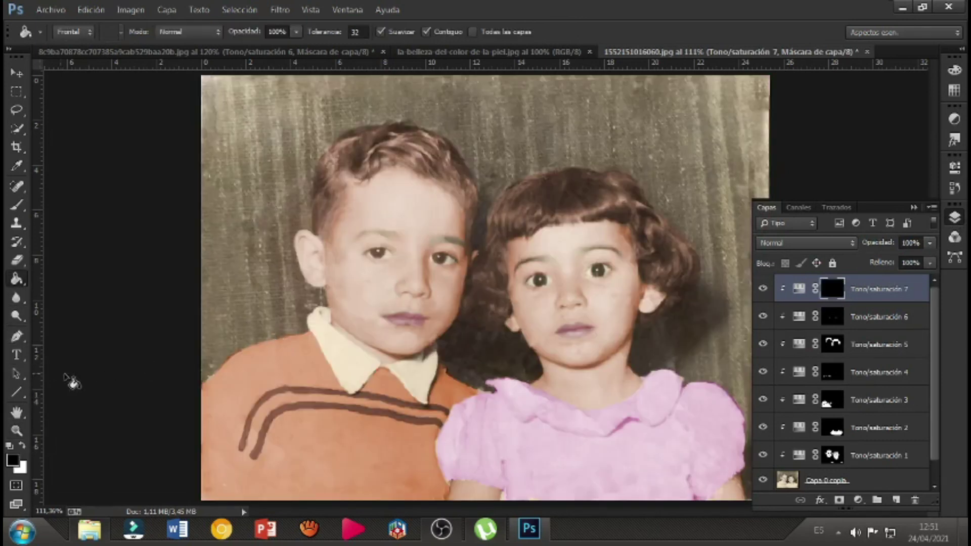
Reveal the dark tint over both of the boy's eyebrows by painting white on the mask with a small brush
click(17, 430)
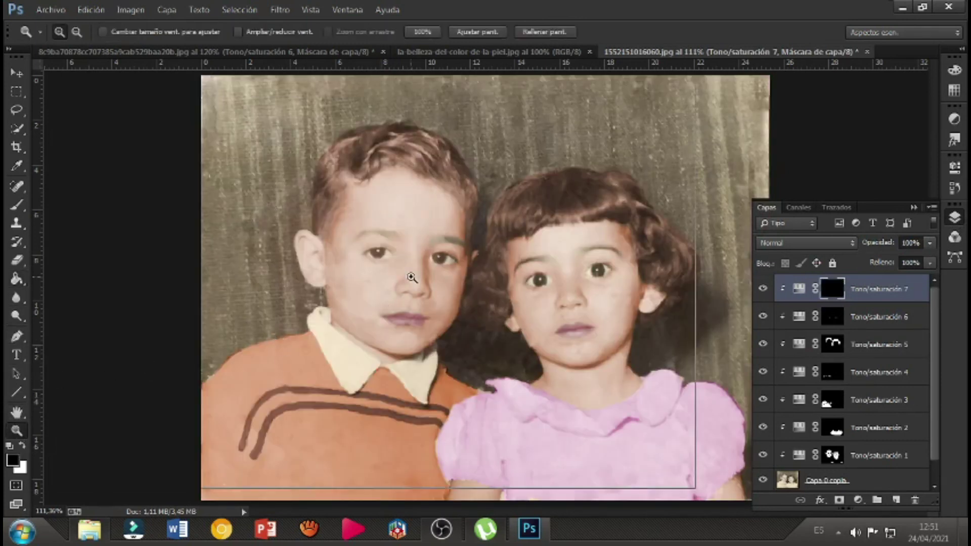
click(411, 278)
click(407, 275)
click(407, 276)
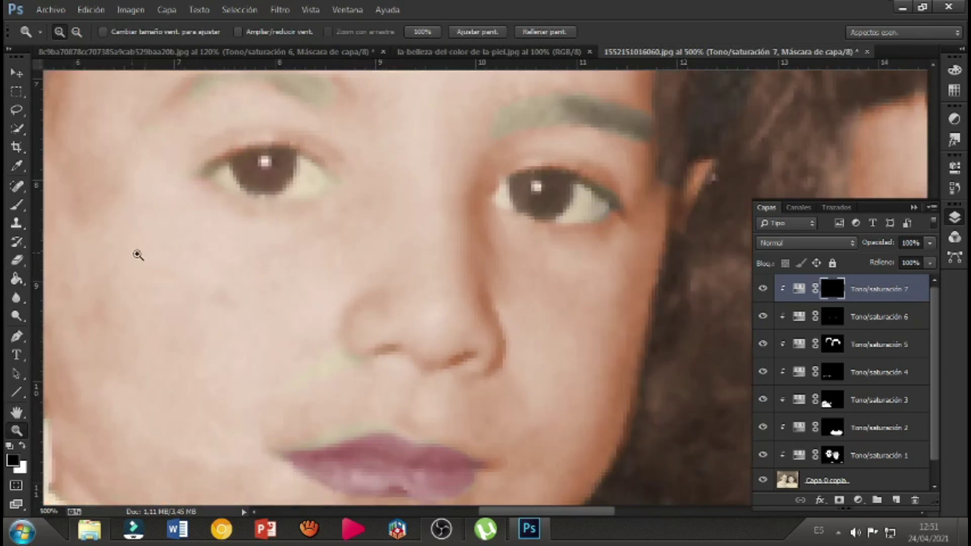
click(17, 206)
scroll(319, 282, up, 4)
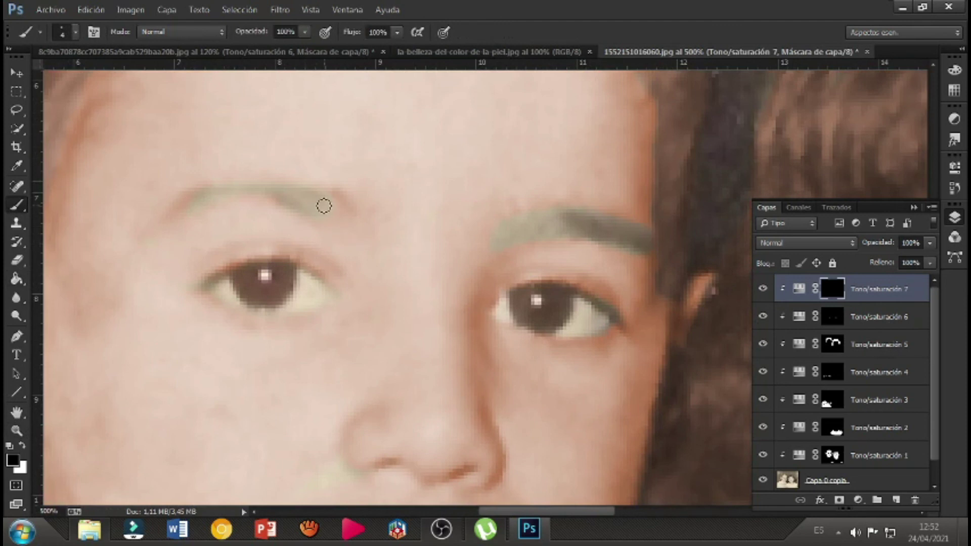
click(23, 444)
mouse_move(313, 207)
mouse_down()
mouse_move(284, 198)
mouse_move(323, 203)
mouse_move(246, 187)
mouse_move(186, 206)
mouse_move(327, 217)
mouse_move(295, 194)
mouse_move(334, 212)
mouse_move(327, 196)
mouse_move(281, 190)
mouse_up()
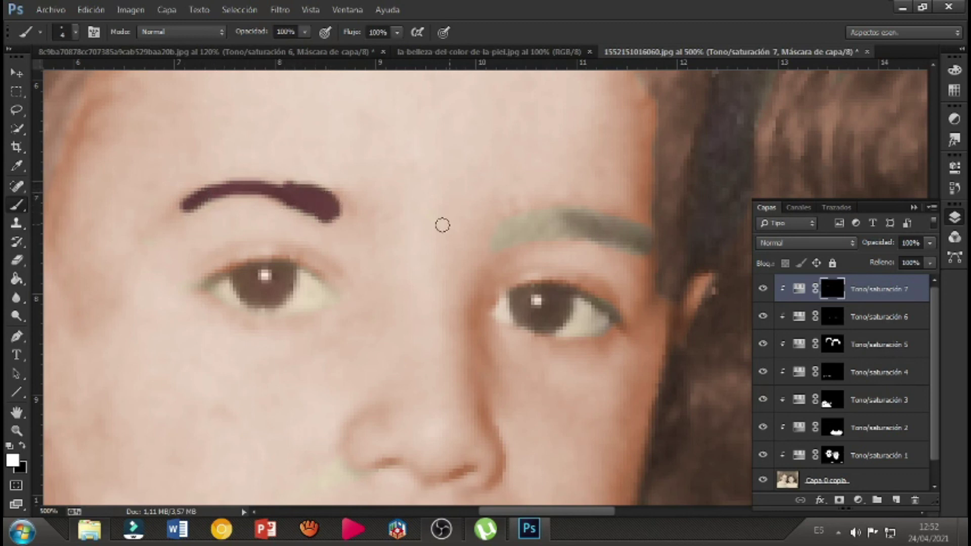
mouse_move(504, 237)
mouse_down()
mouse_move(556, 222)
mouse_move(607, 228)
mouse_move(643, 249)
mouse_move(636, 234)
mouse_move(590, 219)
mouse_move(511, 230)
mouse_move(551, 225)
mouse_move(638, 249)
mouse_up()
Soften the eyebrow tint by setting its adjustment's Lightness to +6 and Saturation to 11
click(801, 290)
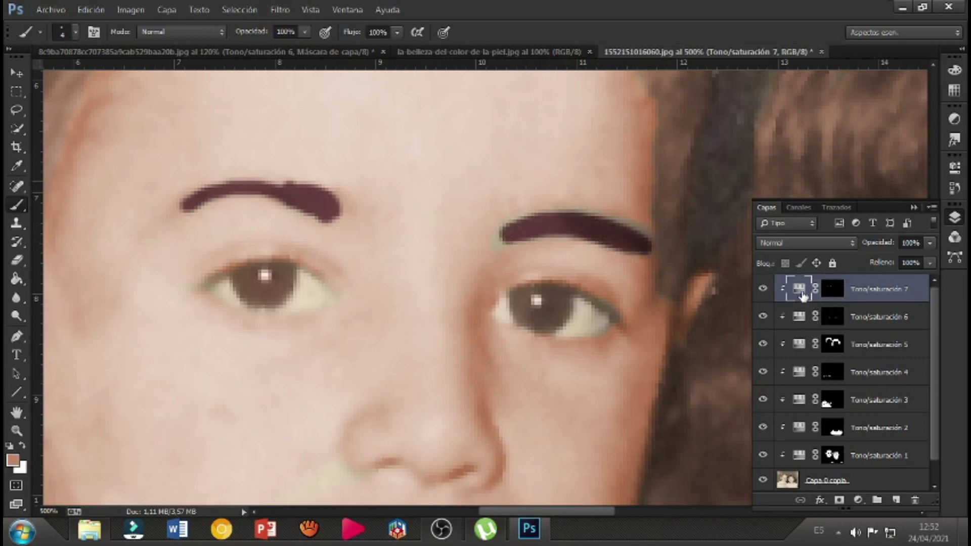
double_click(805, 296)
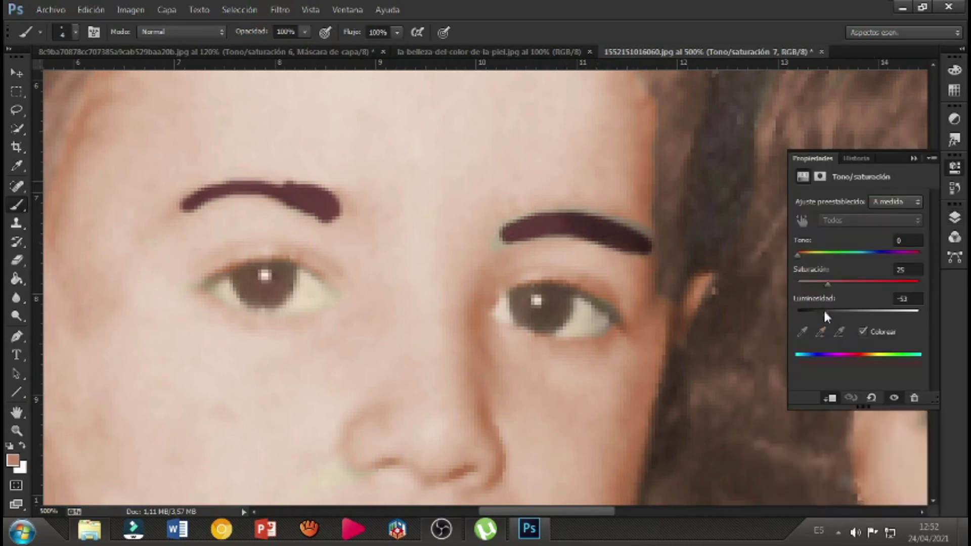
mouse_move(828, 283)
mouse_down()
mouse_move(818, 284)
mouse_move(817, 311)
mouse_move(830, 313)
mouse_up()
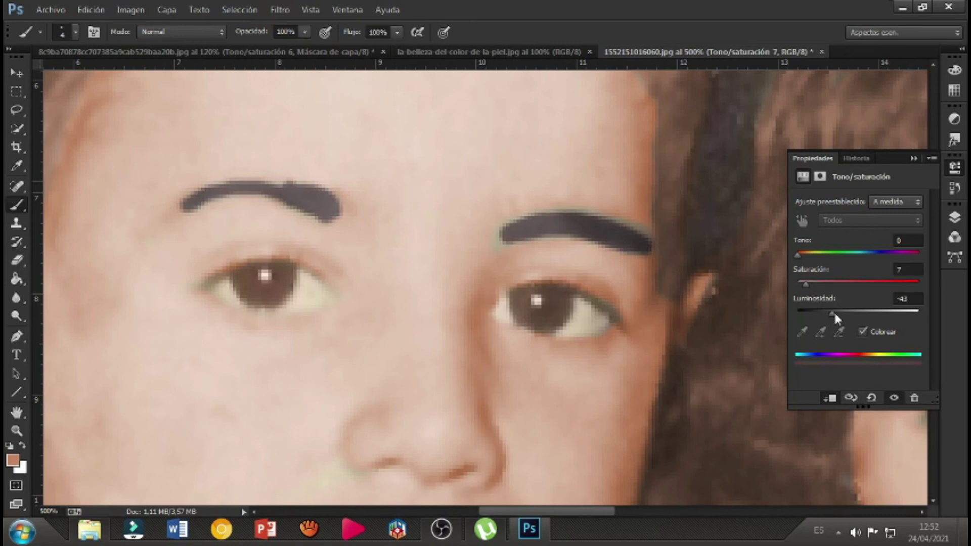
mouse_move(833, 315)
mouse_down()
mouse_move(814, 307)
mouse_move(836, 312)
mouse_up()
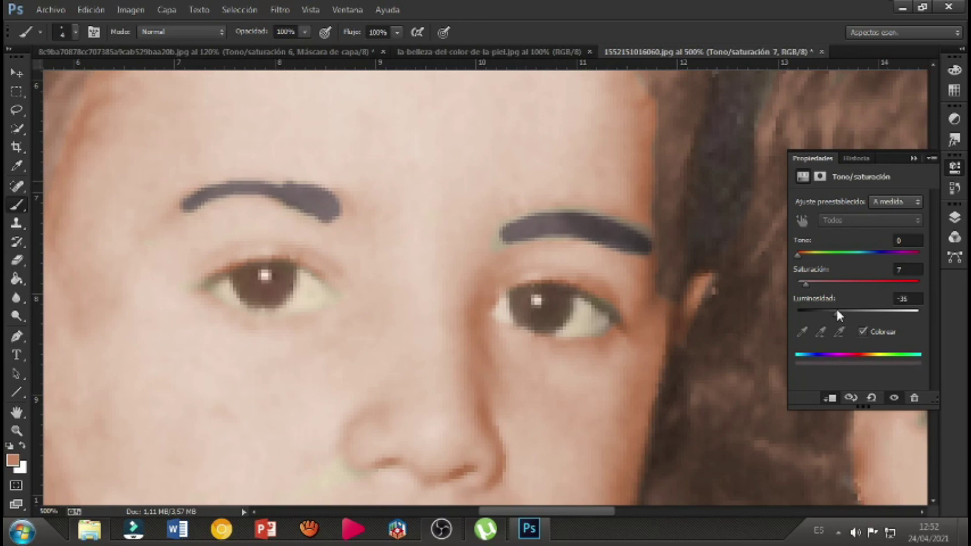
click(22, 429)
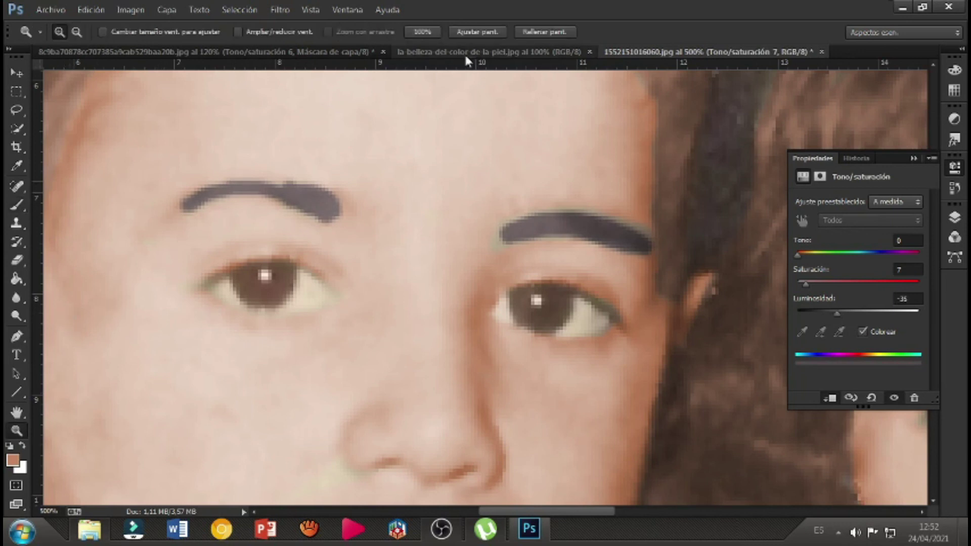
click(475, 33)
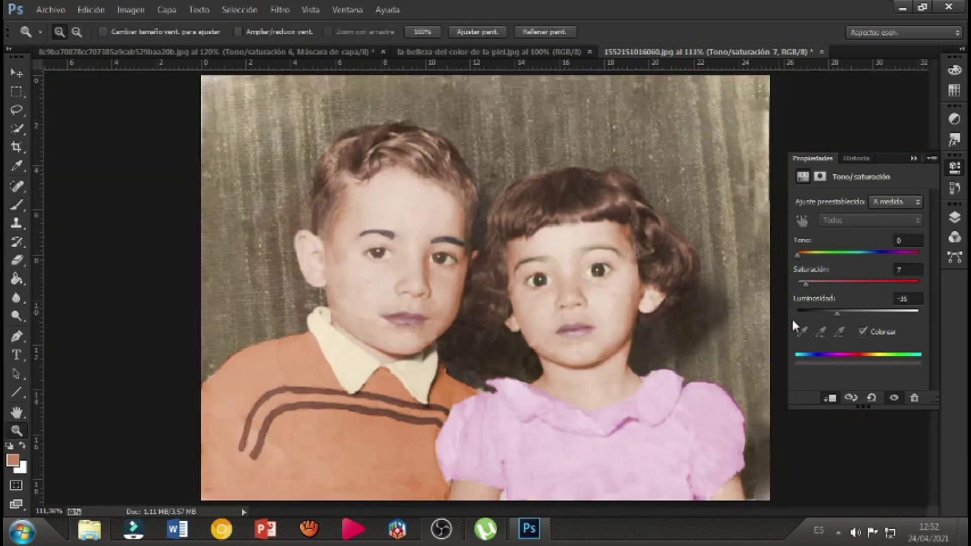
drag(837, 314, 860, 313)
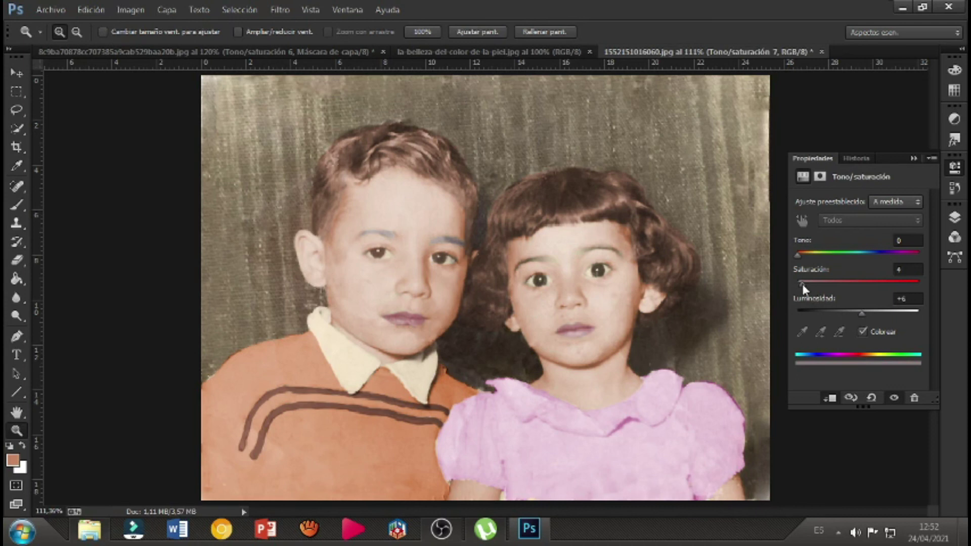
drag(800, 281, 822, 295)
Paint white on the eyebrow adjustment's mask over both of the girl's eyebrows to reveal the tint there
click(953, 220)
click(834, 292)
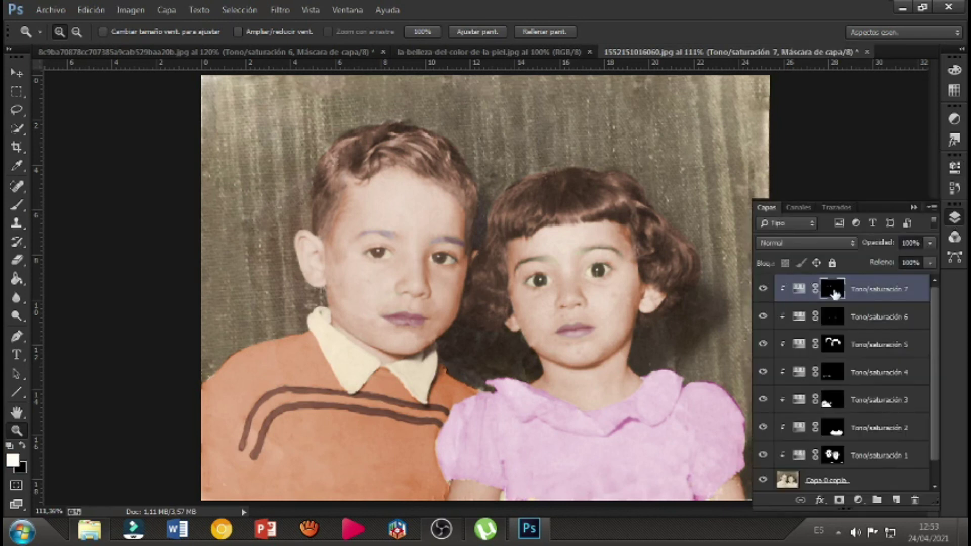
click(588, 261)
click(587, 264)
click(587, 264)
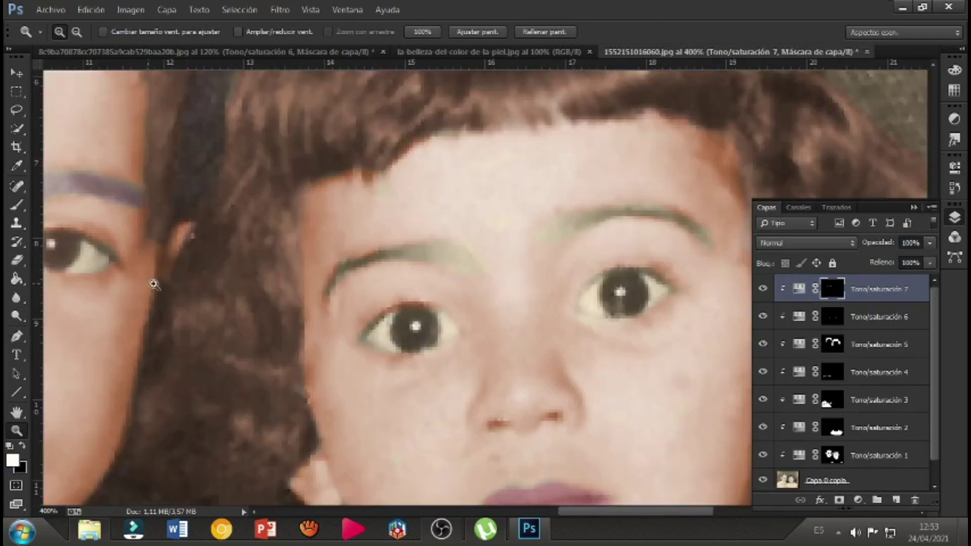
click(17, 205)
mouse_move(409, 257)
mouse_down()
mouse_move(363, 259)
mouse_move(329, 286)
mouse_up()
mouse_move(417, 258)
mouse_down()
mouse_move(401, 254)
mouse_move(453, 263)
mouse_move(433, 250)
mouse_move(460, 250)
mouse_up()
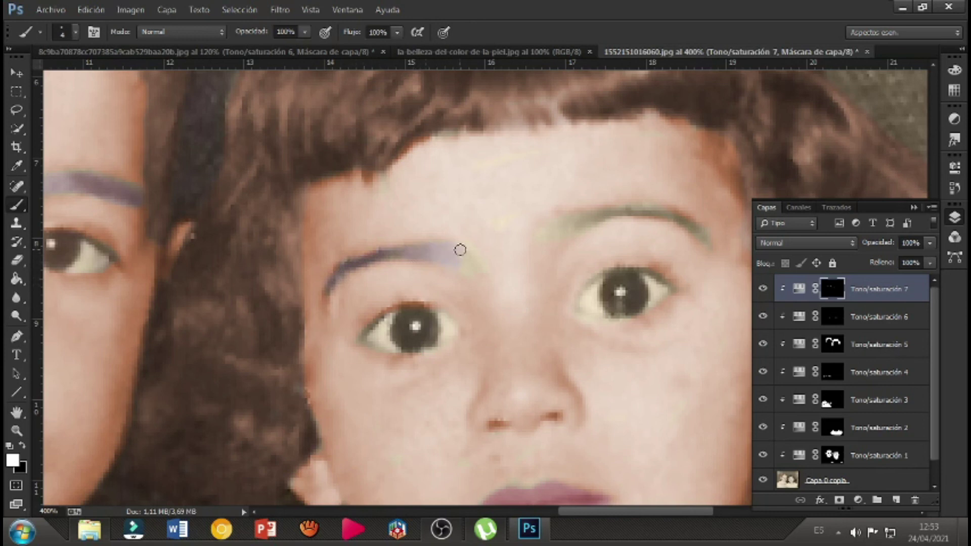
drag(559, 232, 627, 213)
mouse_move(661, 216)
mouse_down()
mouse_move(692, 227)
mouse_move(704, 244)
mouse_up()
mouse_move(651, 210)
mouse_down()
mouse_move(570, 232)
mouse_move(564, 224)
mouse_up()
Lower the eyebrow adjustment's Saturation and Lightness, and reduce its layer opacity to 35%
click(18, 432)
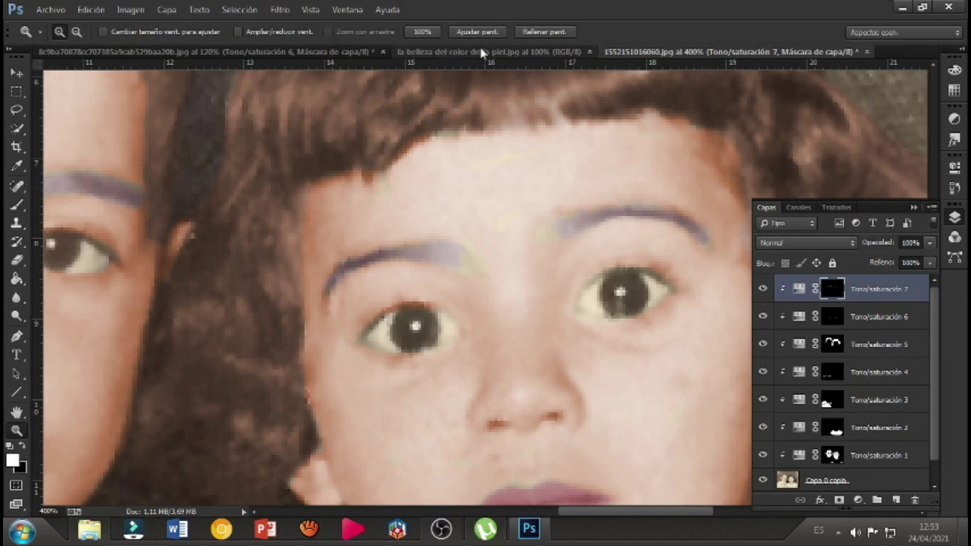
click(483, 32)
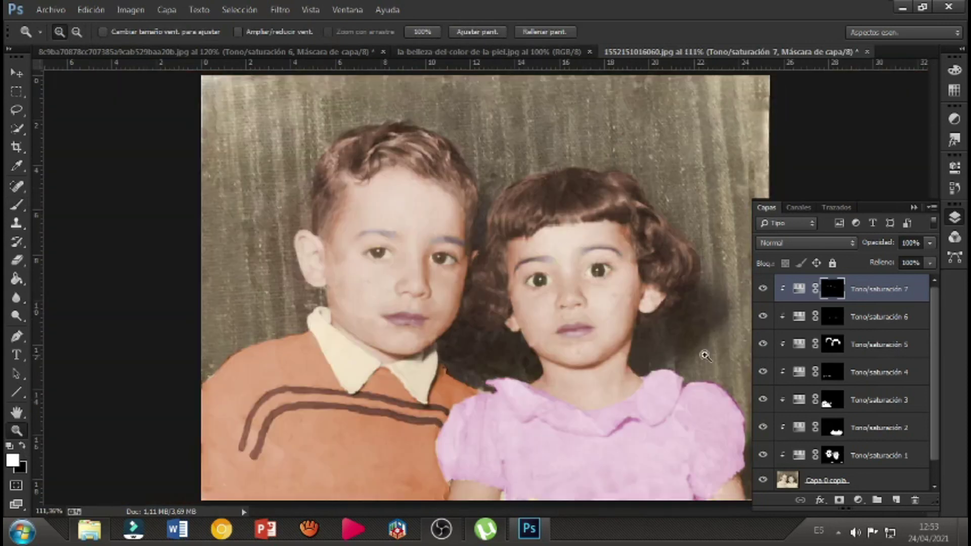
double_click(800, 288)
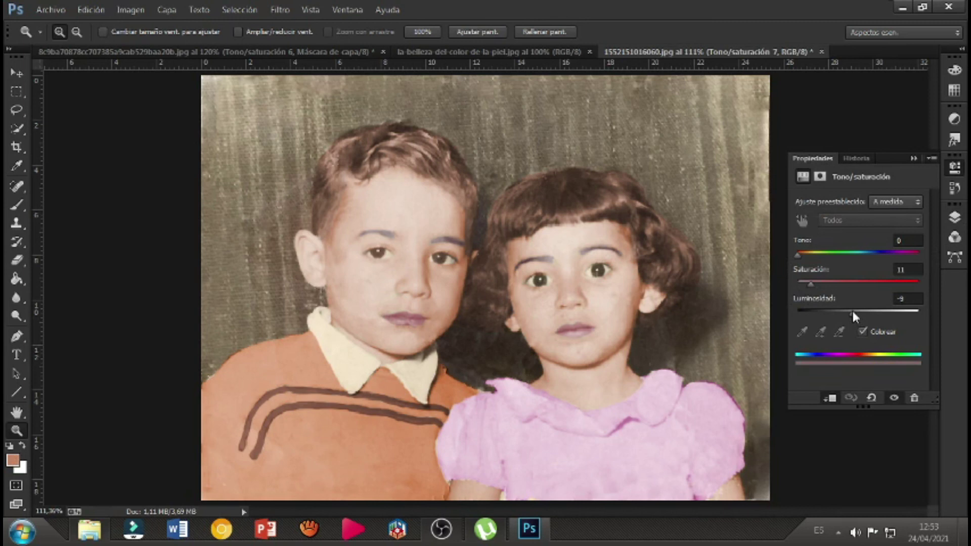
drag(811, 284, 803, 283)
drag(852, 311, 848, 311)
click(952, 218)
click(929, 243)
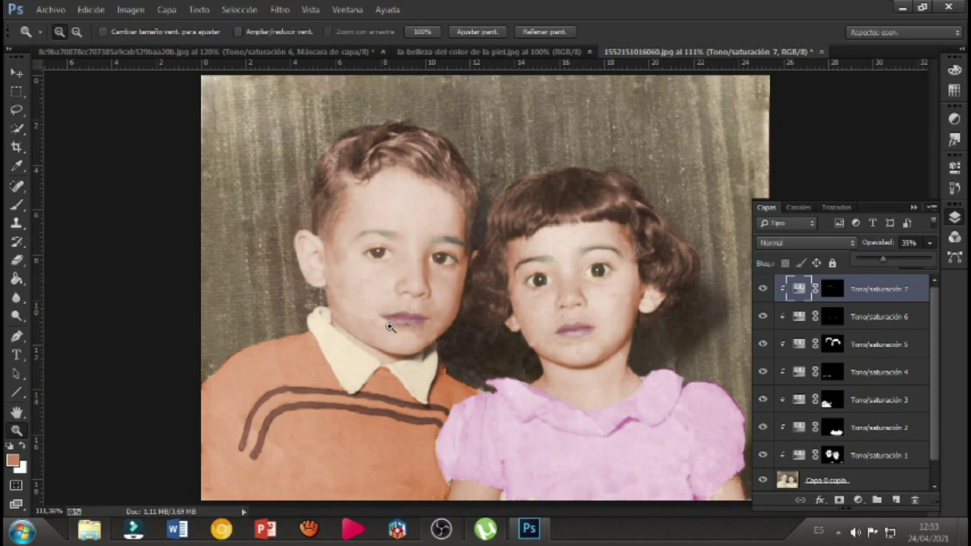
Hide every Hue/Saturation adjustment and the retouched photo copy one by one to compare with the damaged original
click(763, 290)
click(763, 317)
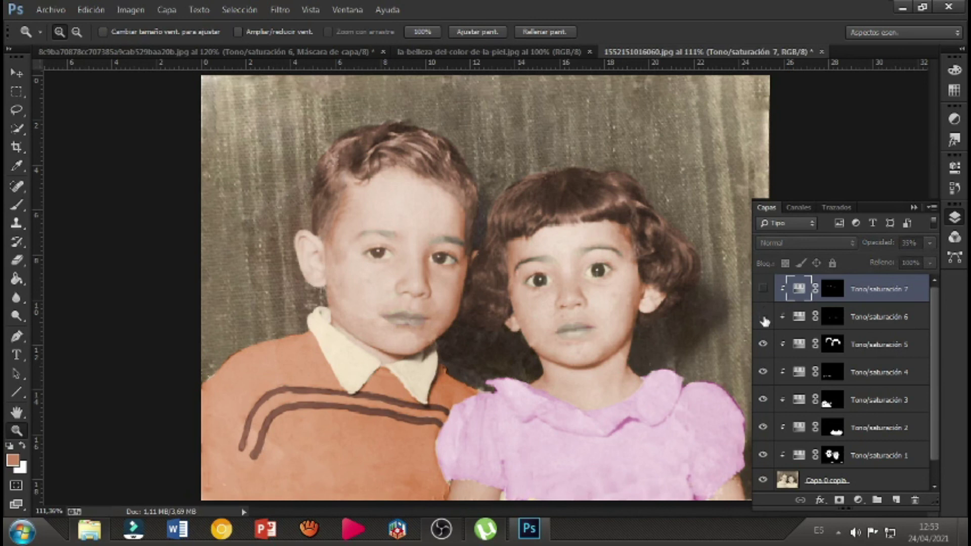
click(763, 344)
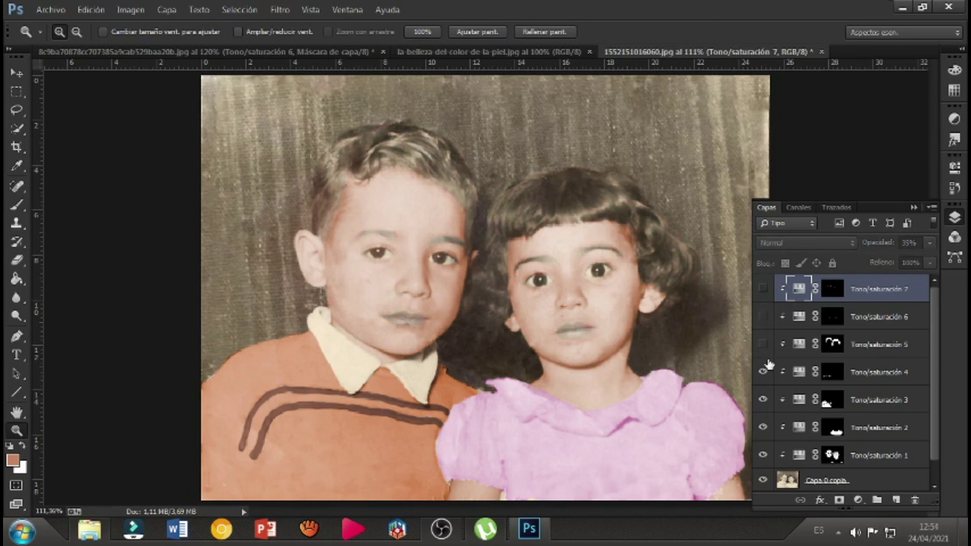
click(764, 373)
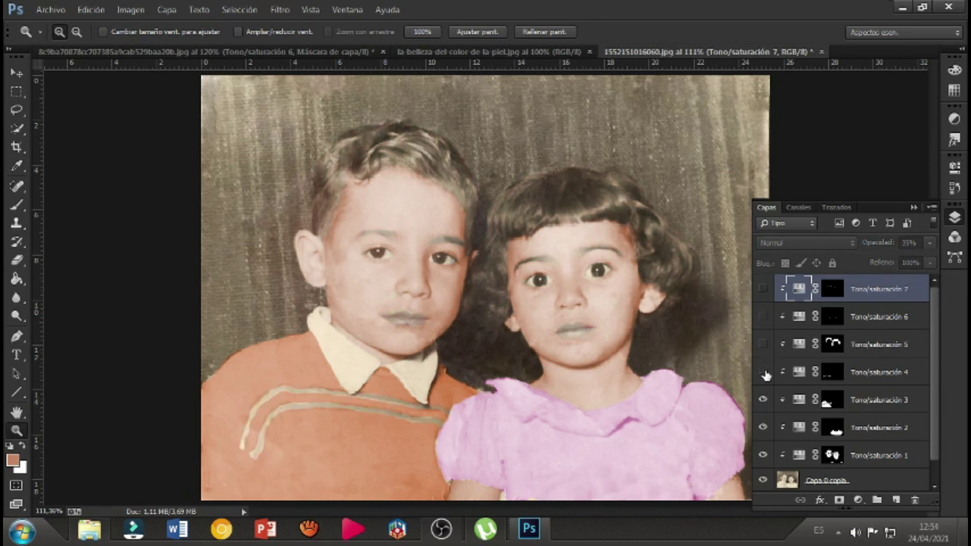
click(763, 400)
click(762, 428)
click(763, 455)
click(762, 480)
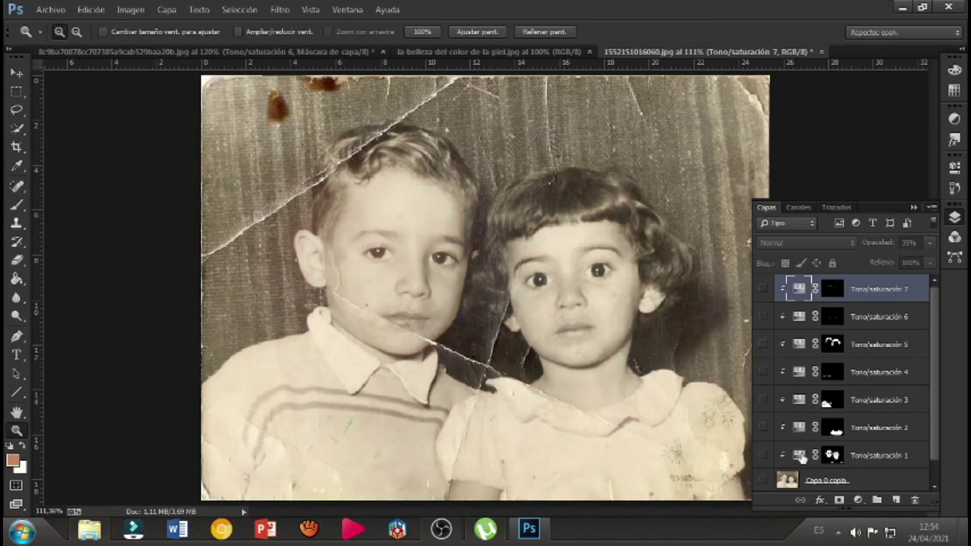
scroll(808, 447, down, 1)
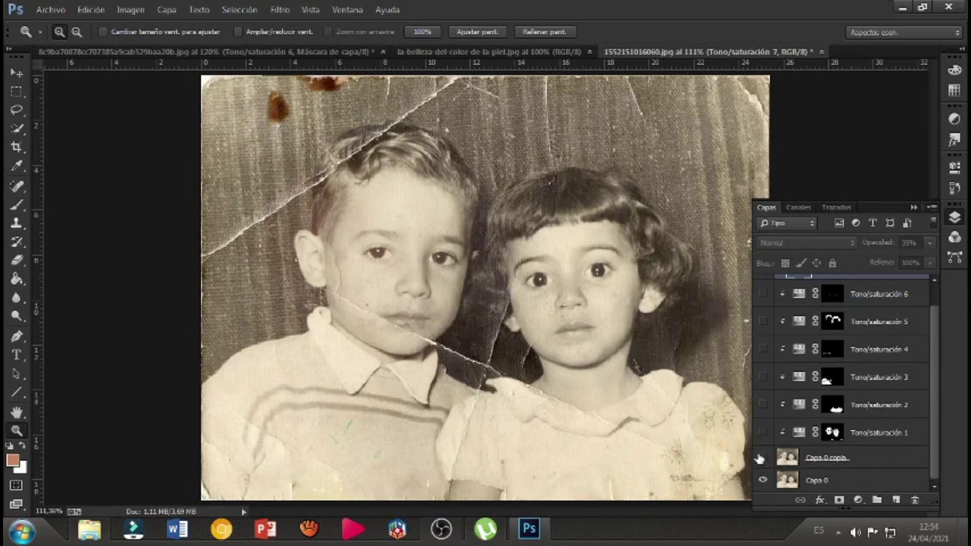
Make the retouched copy and all color adjustments visible again, and collapse the layer list to view the finished photo
drag(764, 461, 768, 375)
click(763, 289)
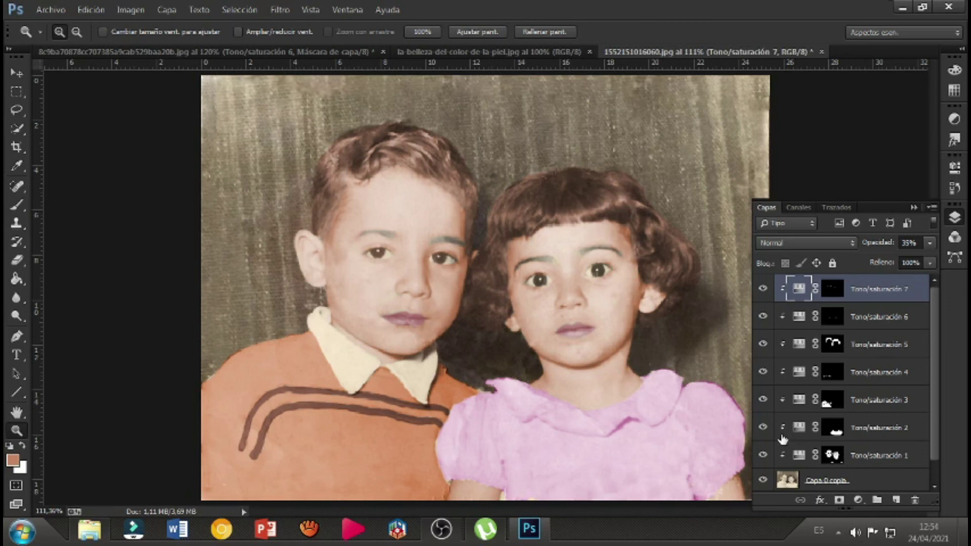
click(914, 208)
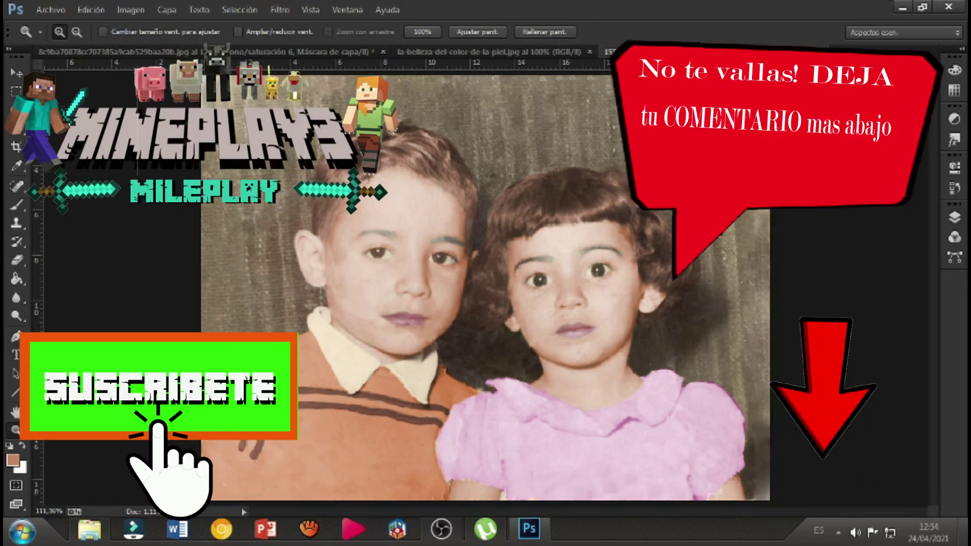